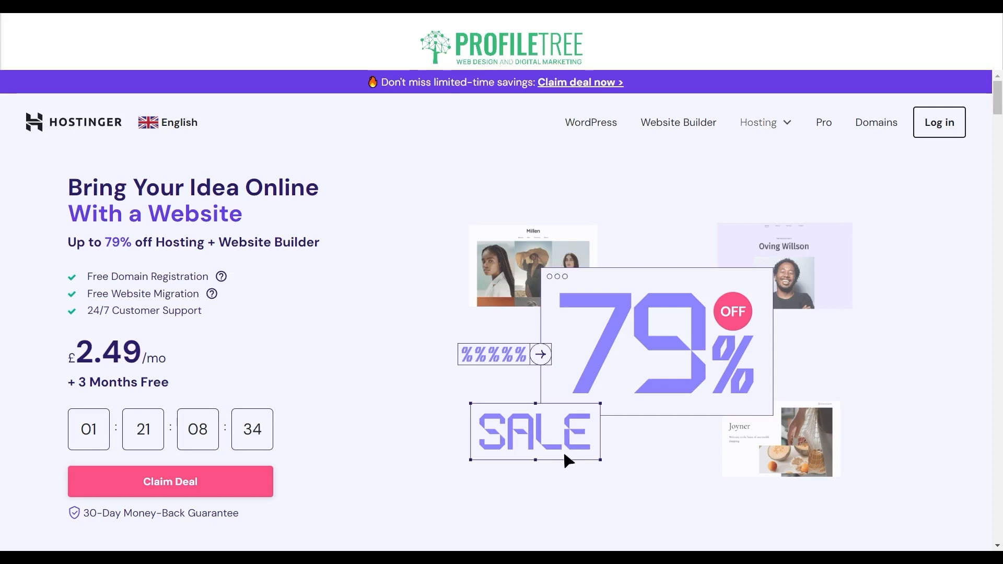
# Open Hostinger's Web Hosting page and find the section with the hosting plan prices.
pyautogui.click(785, 124)
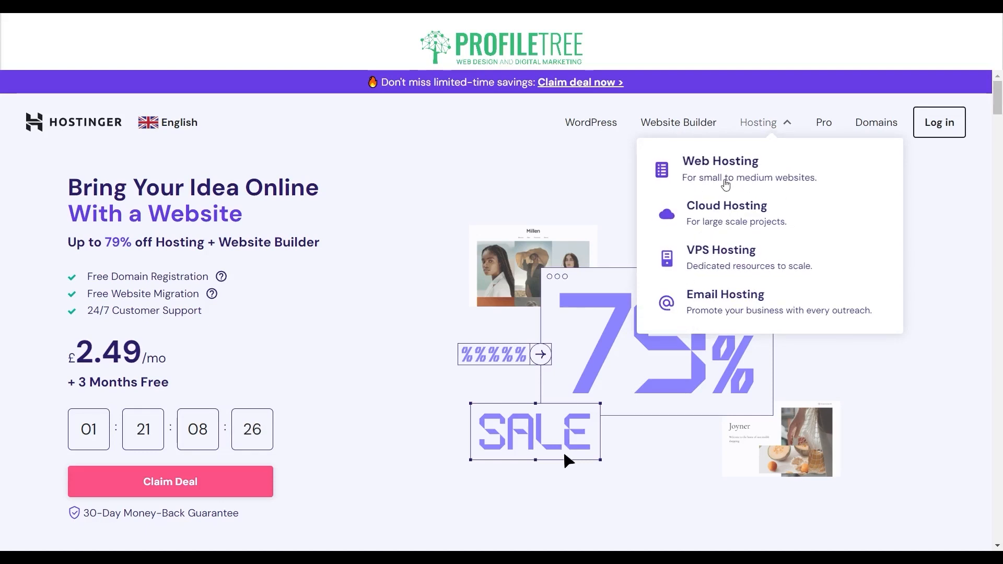
pyautogui.click(725, 183)
pyautogui.scroll(-6, 480, 227)
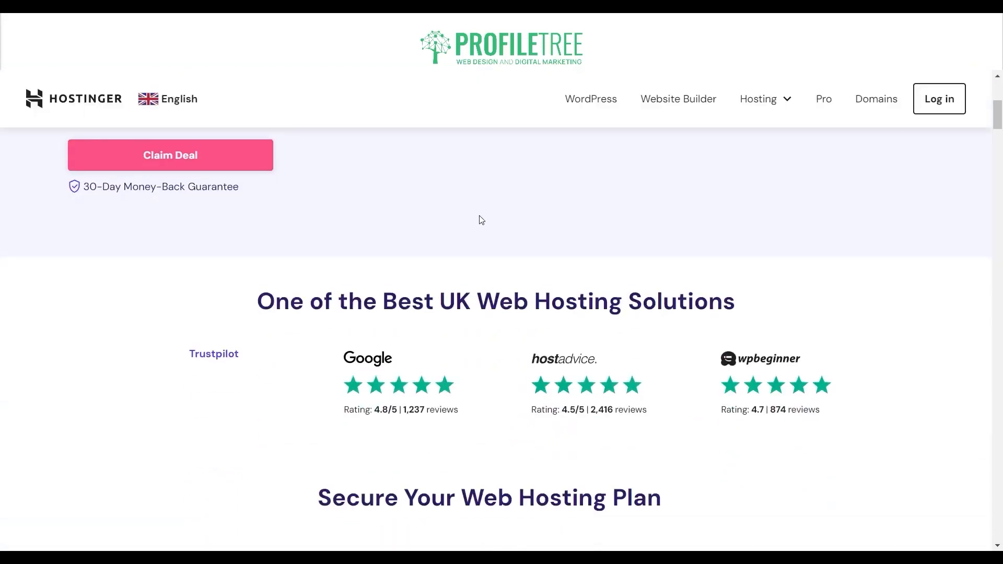
pyautogui.scroll(-7, 481, 220)
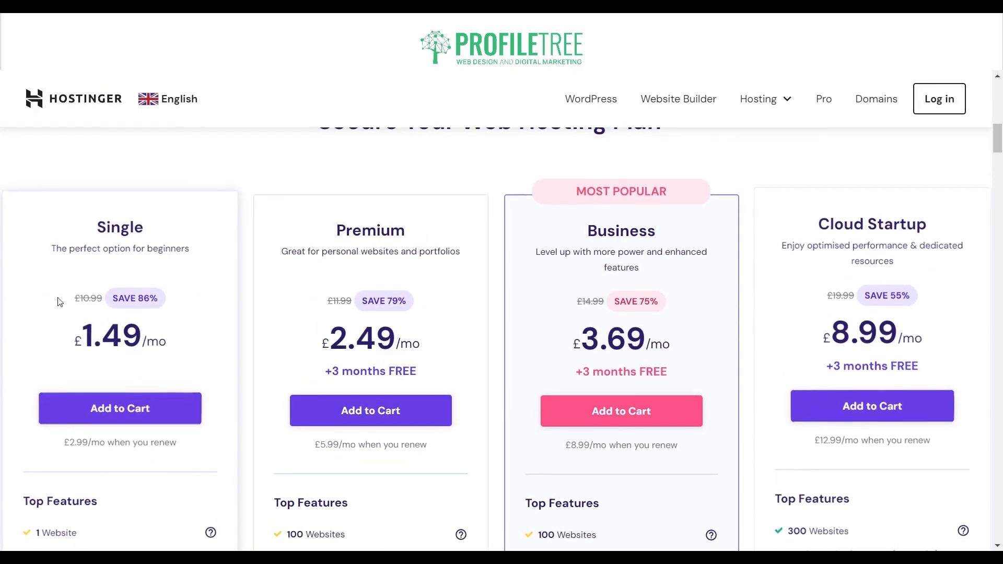
# Review the prices and top features of the Single plan and the Premium plan.
pyautogui.scroll(-3, 59, 302)
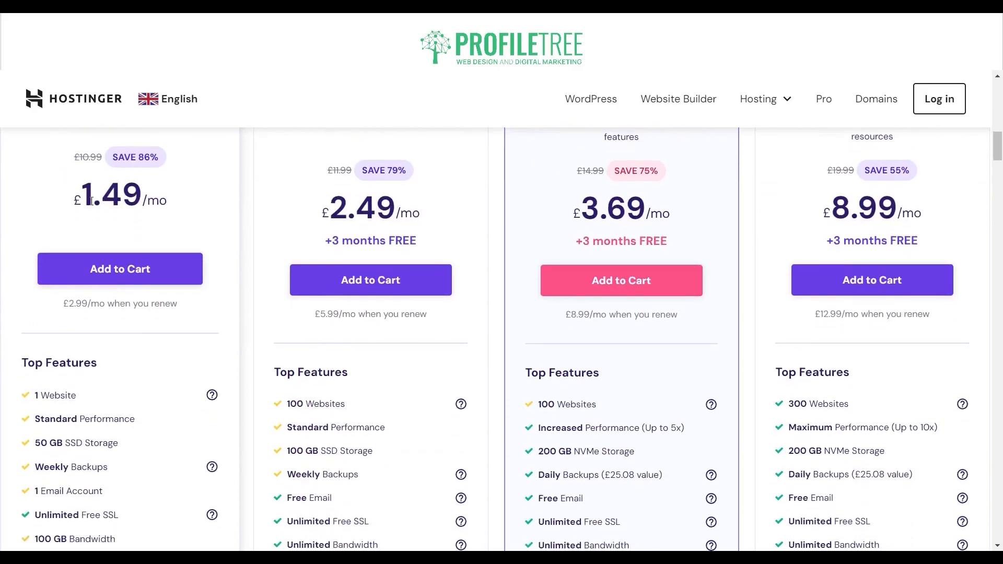
pyautogui.scroll(-3, 133, 173)
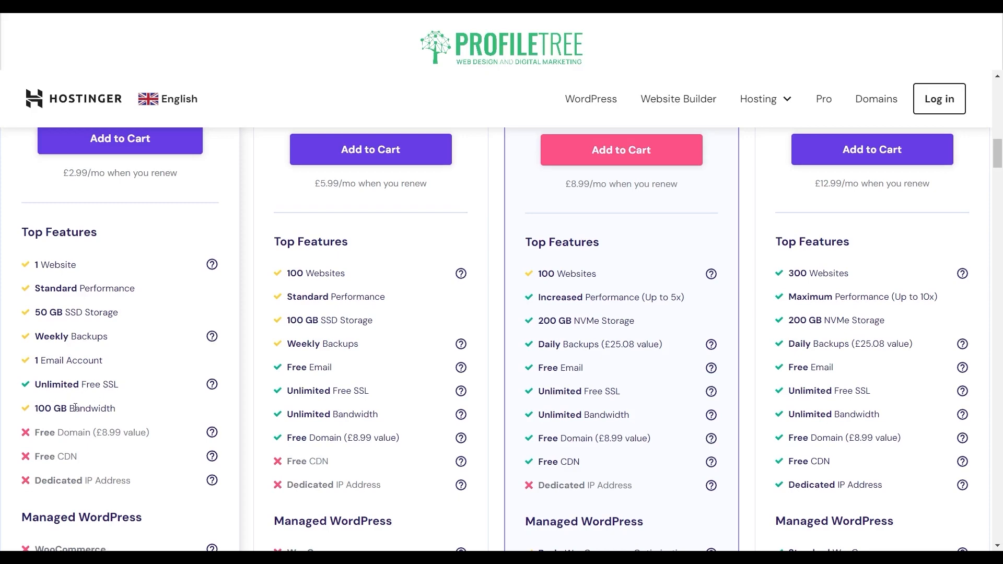
pyautogui.scroll(3, 327, 272)
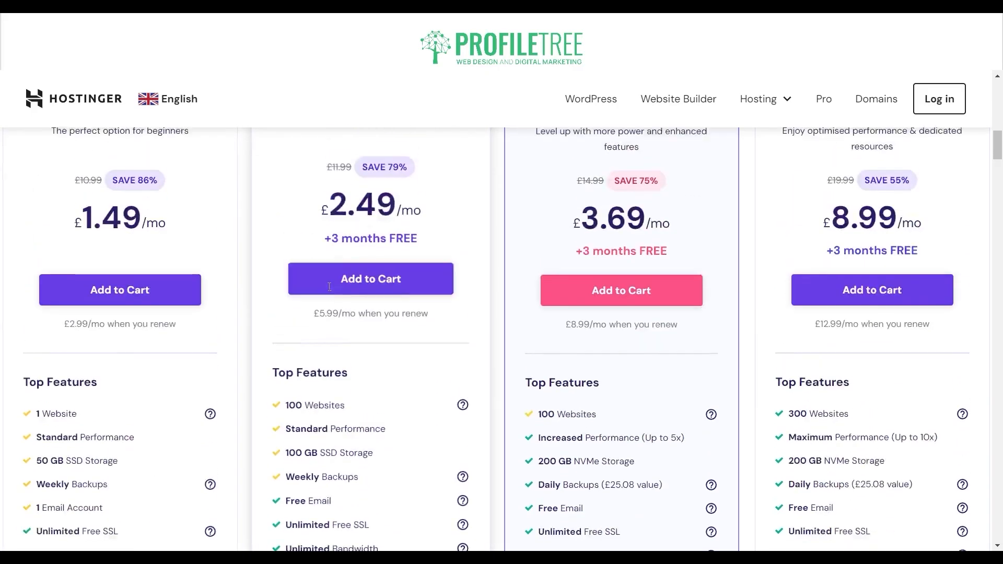
pyautogui.scroll(1, 330, 286)
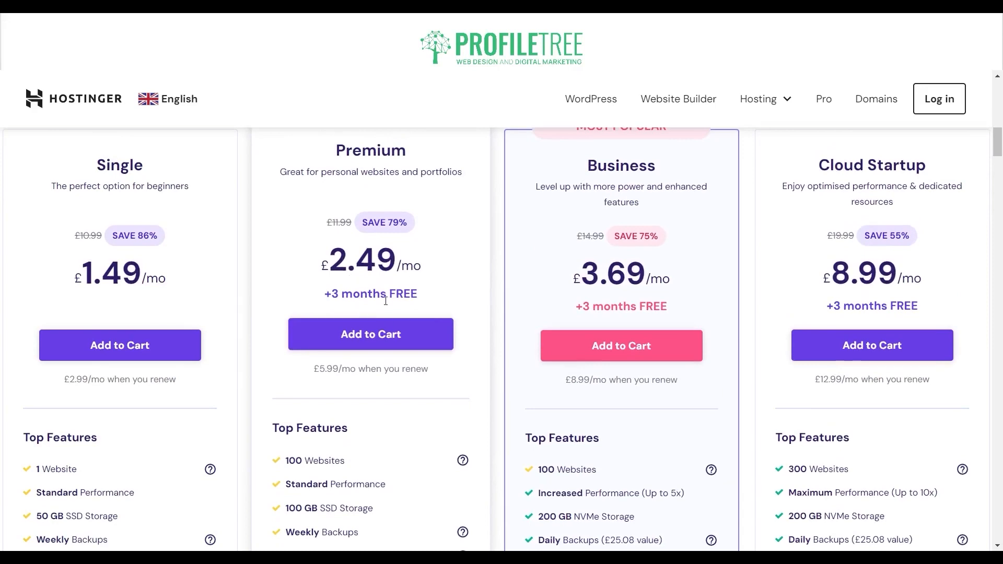
pyautogui.scroll(-2, 425, 329)
pyautogui.scroll(2, 425, 333)
pyautogui.scroll(-1, 502, 314)
pyautogui.scroll(2, 501, 314)
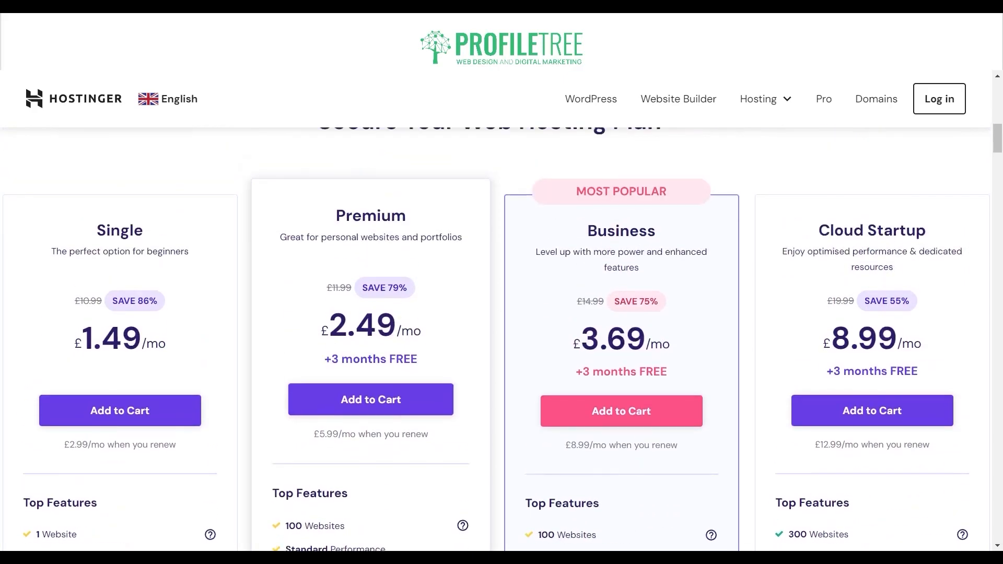
# Compare the Single and Premium plans on price, storage, email, bandwidth, free domain and Managed WordPress features.
pyautogui.scroll(-5, 502, 314)
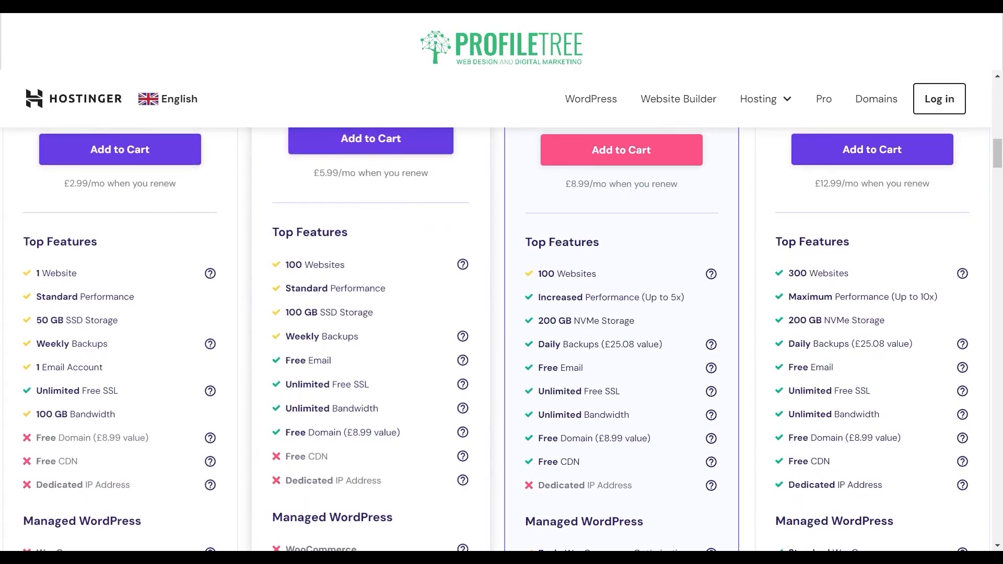
pyautogui.scroll(3, 502, 313)
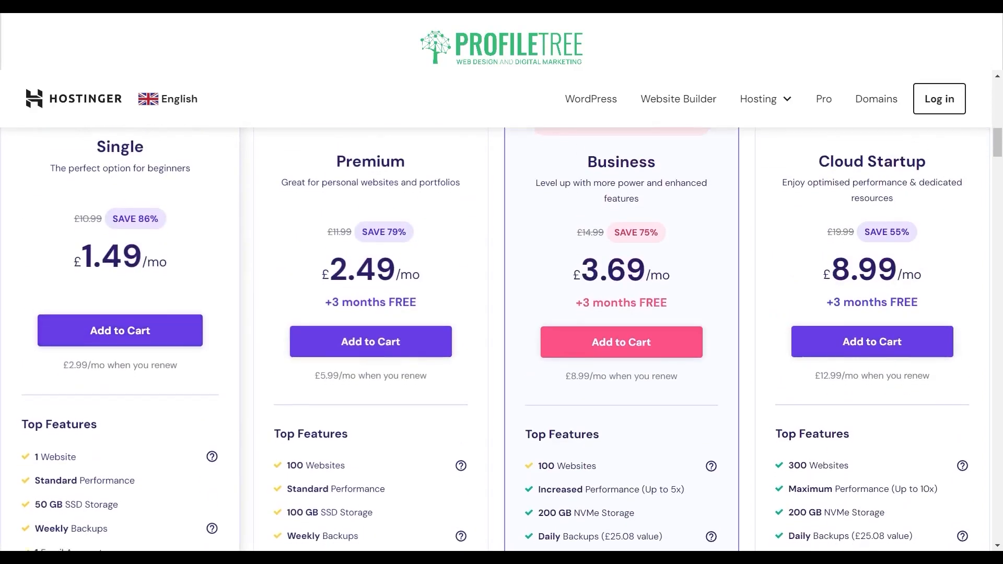
pyautogui.scroll(-1, 502, 313)
pyautogui.scroll(1, 501, 314)
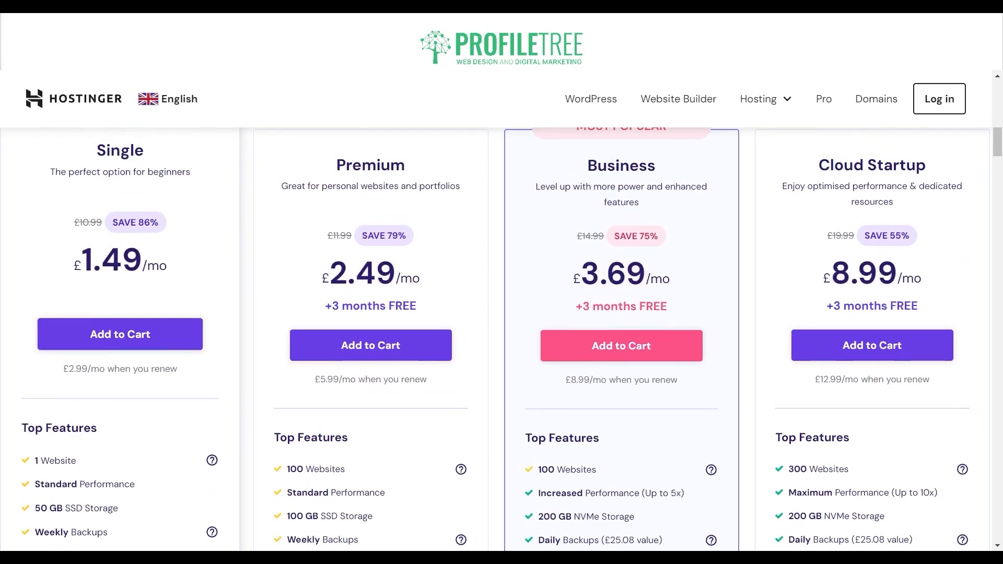
pyautogui.scroll(-4, 501, 313)
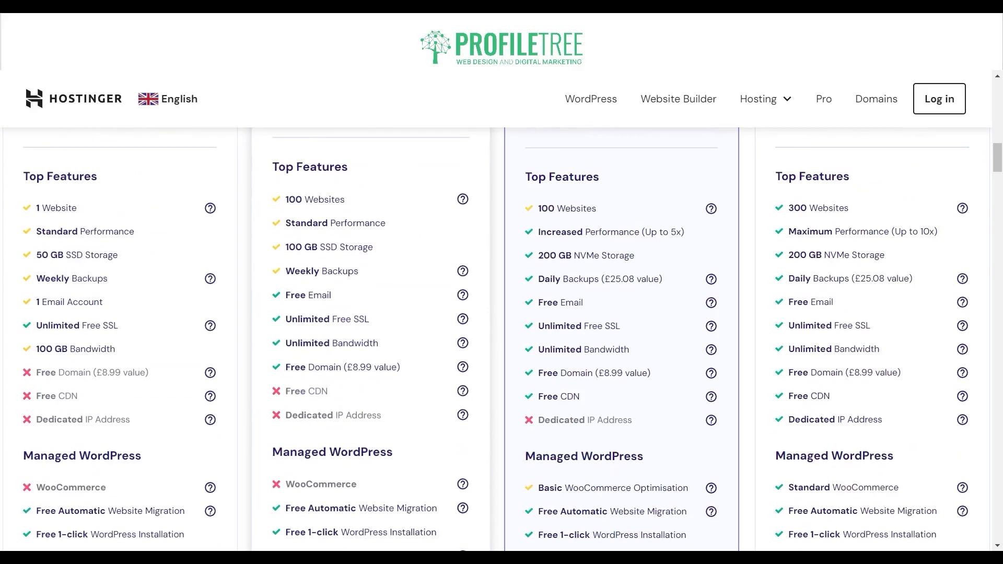
pyautogui.scroll(-1, 502, 334)
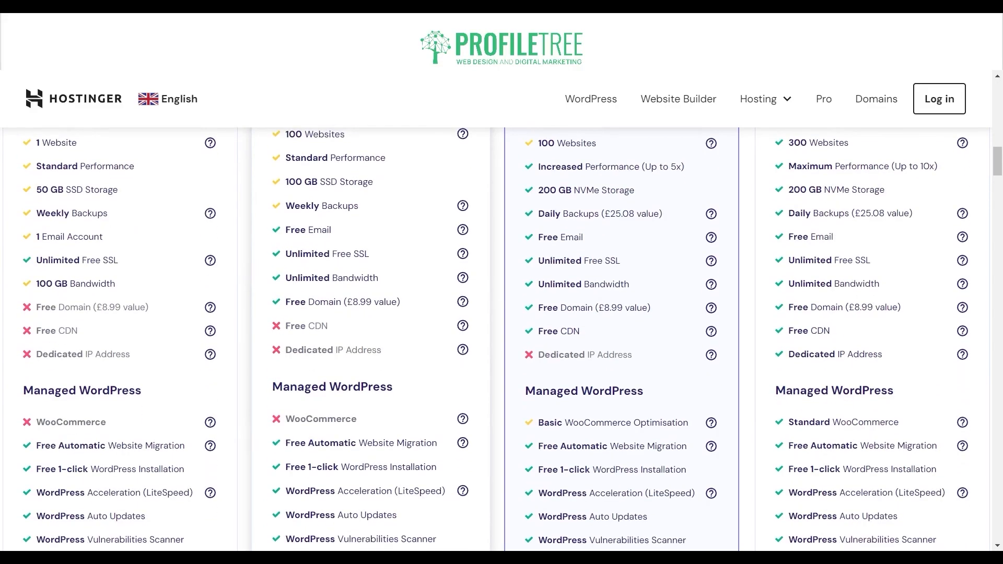
pyautogui.scroll(6, 502, 314)
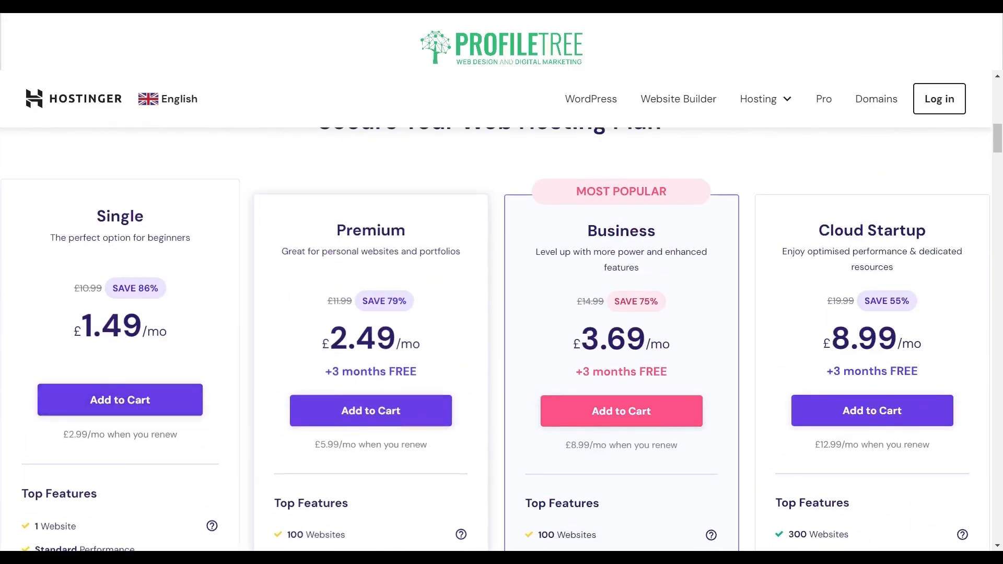
pyautogui.scroll(-5, 502, 334)
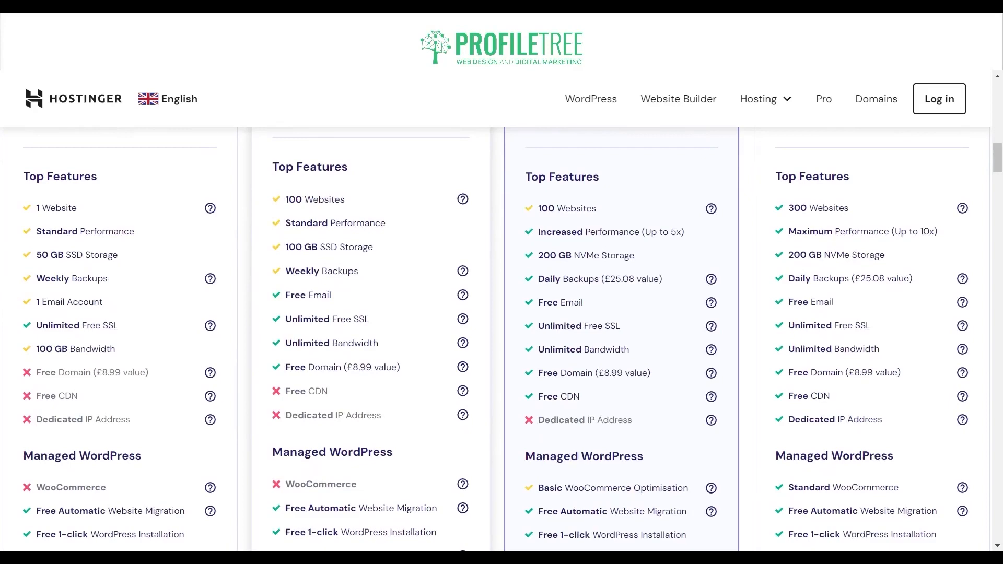
pyautogui.scroll(-2, 502, 334)
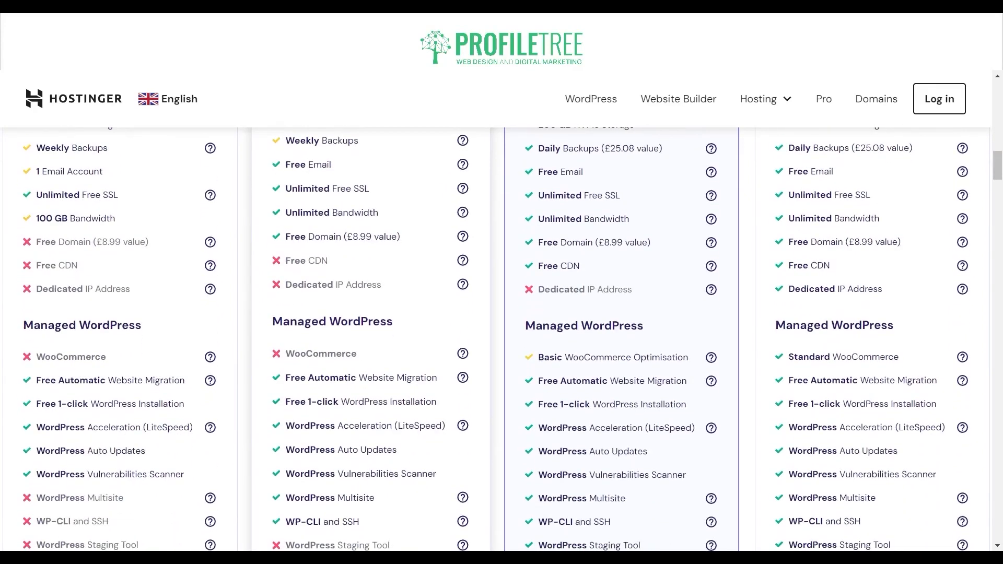
pyautogui.scroll(7, 502, 339)
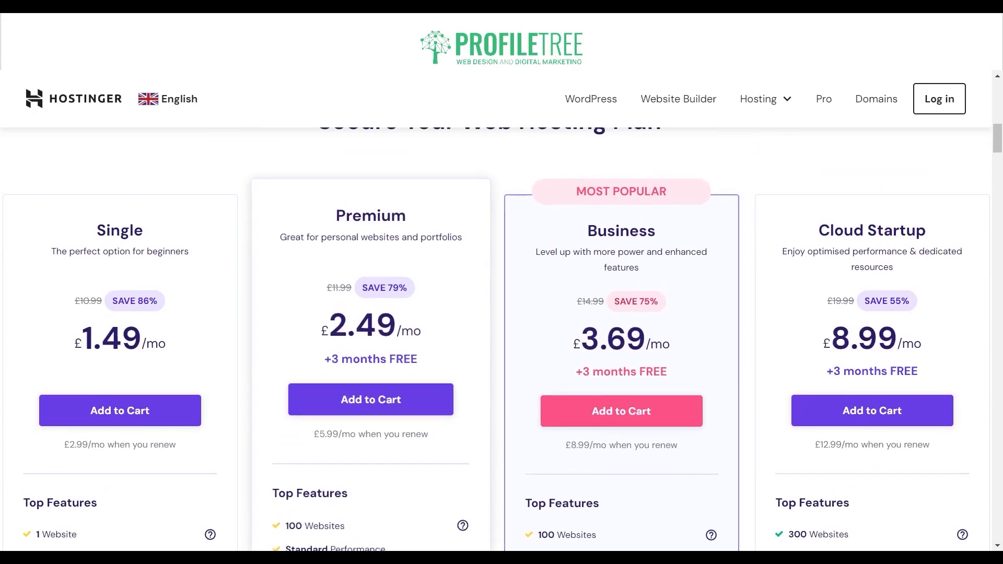
pyautogui.scroll(-7, 502, 340)
pyautogui.scroll(7, 502, 340)
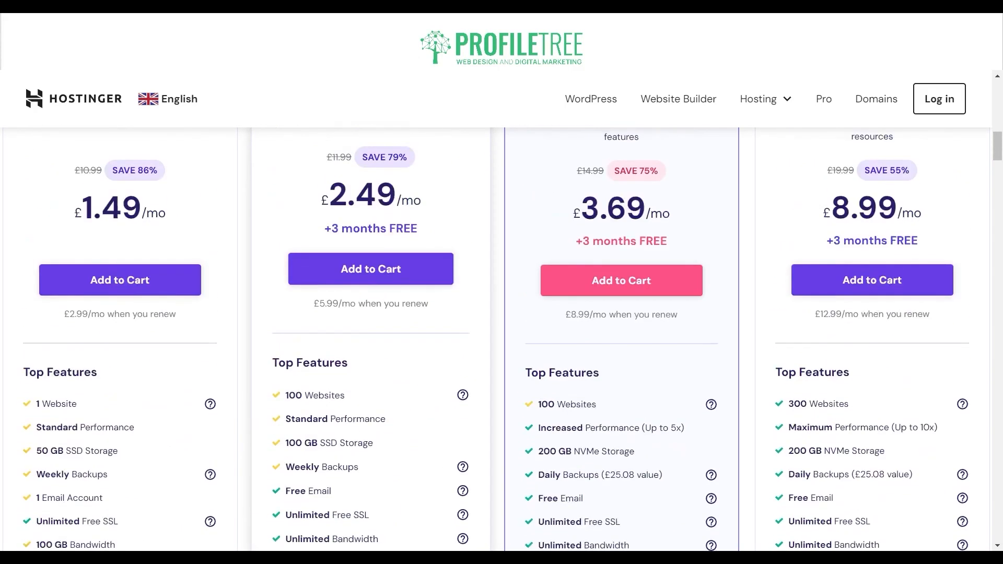
# Check the WooCommerce entries under Managed WordPress for the Premium and Single plans.
pyautogui.scroll(-7, 502, 340)
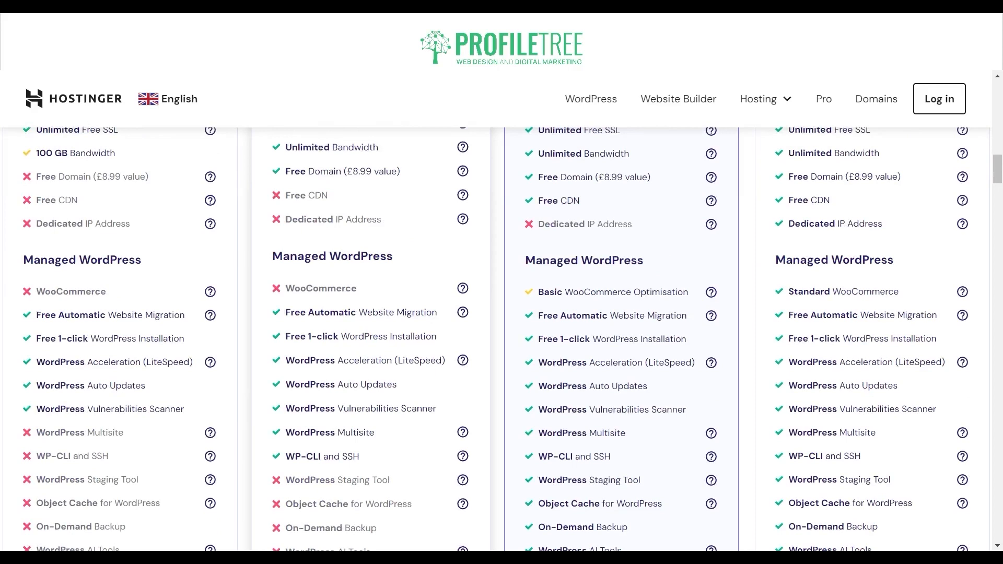
pyautogui.moveTo(462, 288)
pyautogui.moveTo(212, 288)
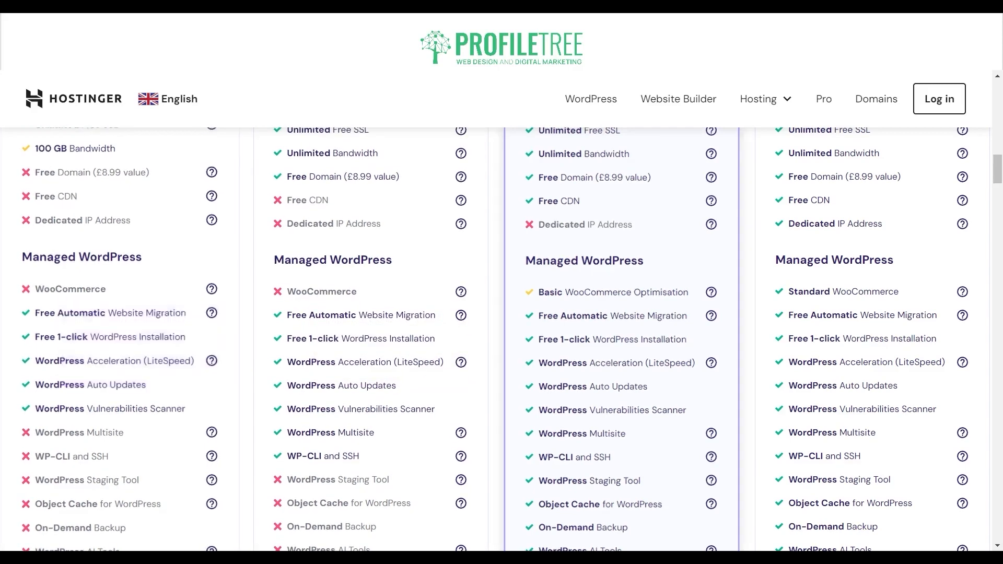
# Examine the Business plan's price and top features, and read the explanation of its Basic WooCommerce Optimisation.
pyautogui.scroll(10, 502, 339)
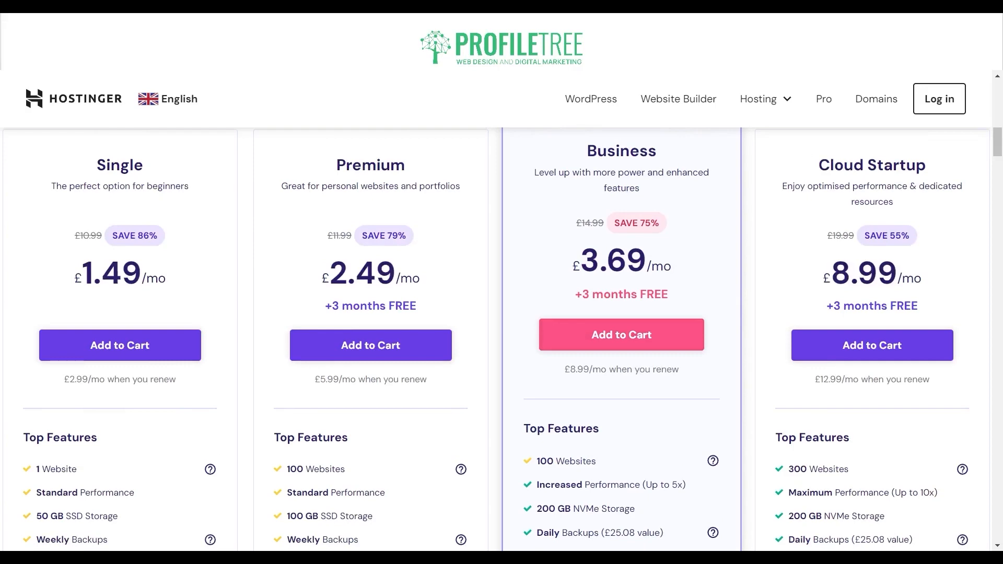
pyautogui.scroll(-5, 502, 340)
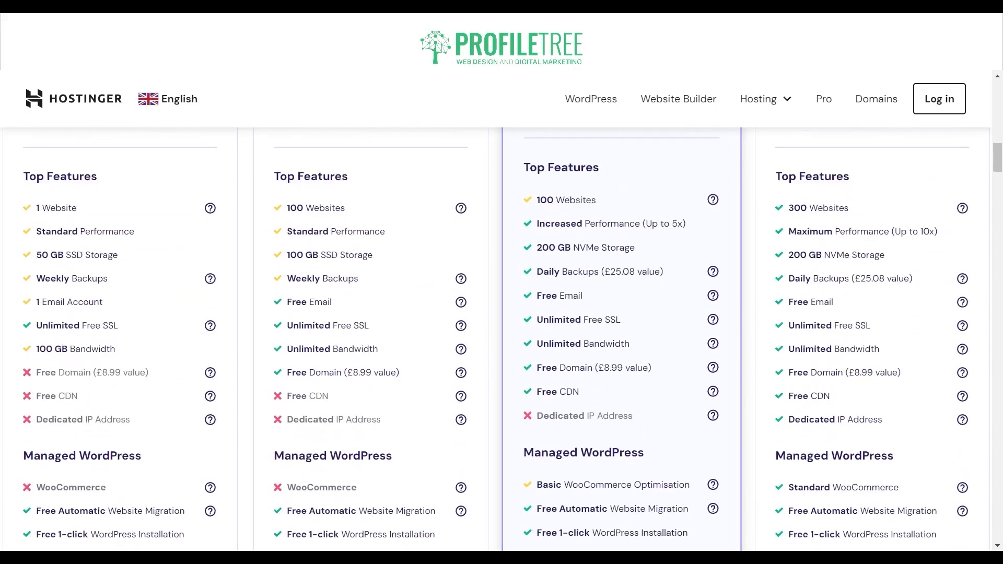
pyautogui.moveTo(713, 485)
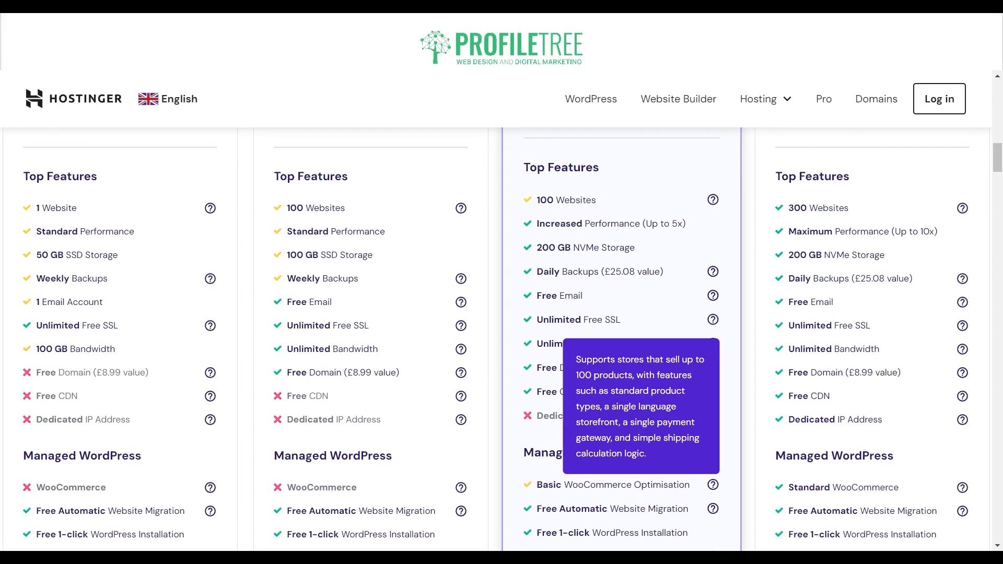
pyautogui.scroll(-1, 501, 340)
pyautogui.scroll(5, 501, 340)
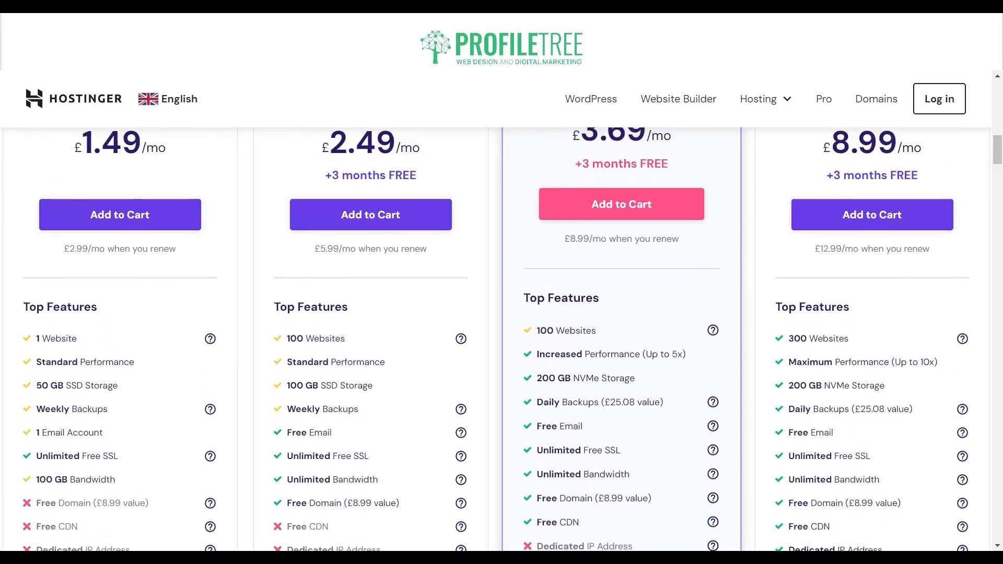
pyautogui.scroll(3, 501, 340)
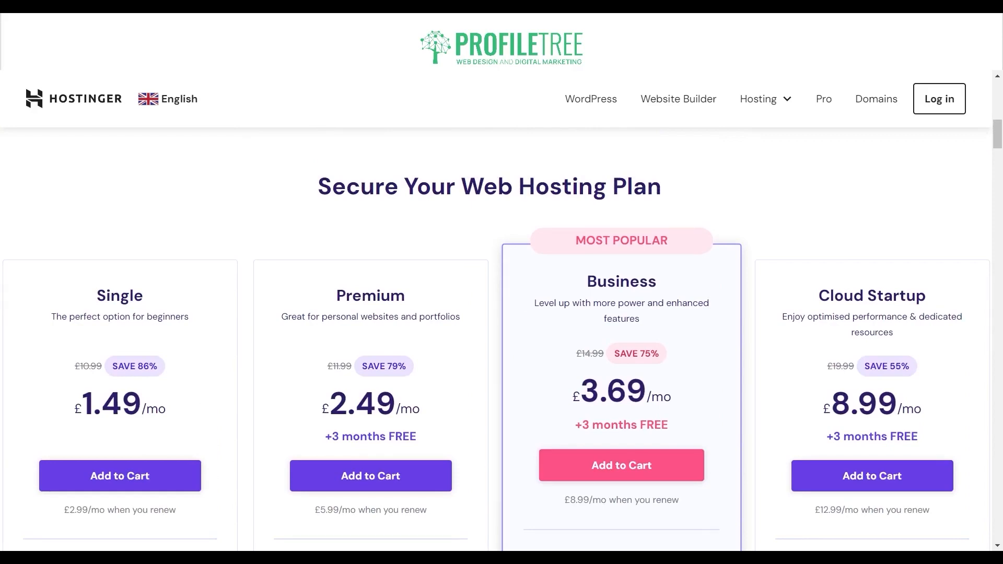
# Look through the full feature lists of all four plans, from Managed WordPress to Security.
pyautogui.scroll(-10, 501, 334)
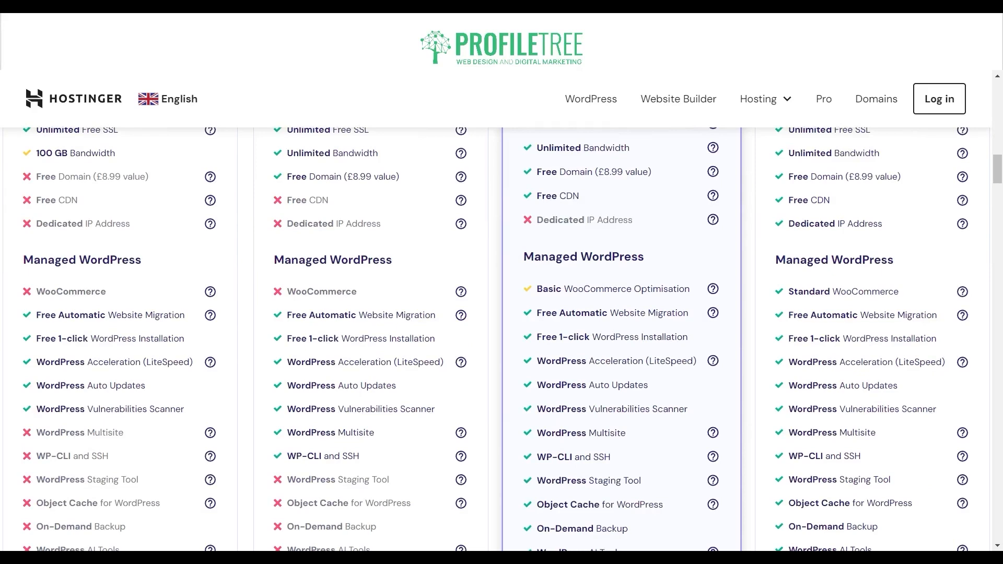
pyautogui.scroll(10, 502, 334)
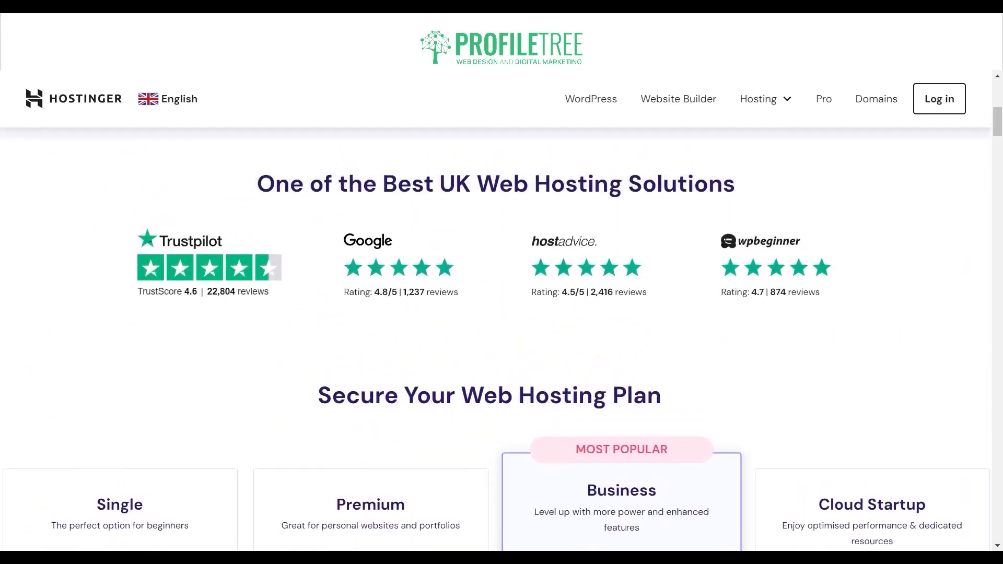
pyautogui.scroll(-10, 502, 335)
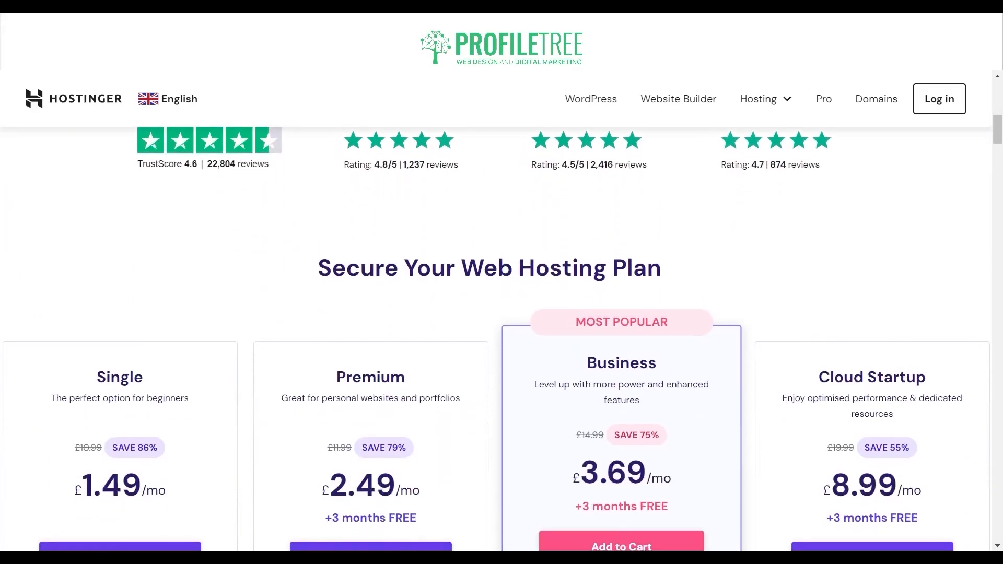
pyautogui.scroll(-10, 502, 334)
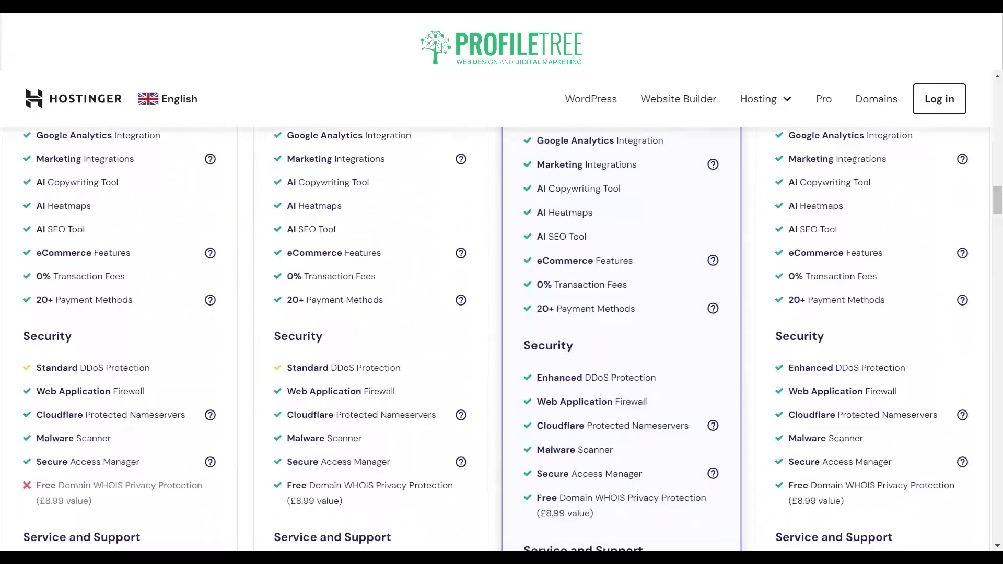
pyautogui.scroll(3, 502, 334)
pyautogui.scroll(-10, 502, 334)
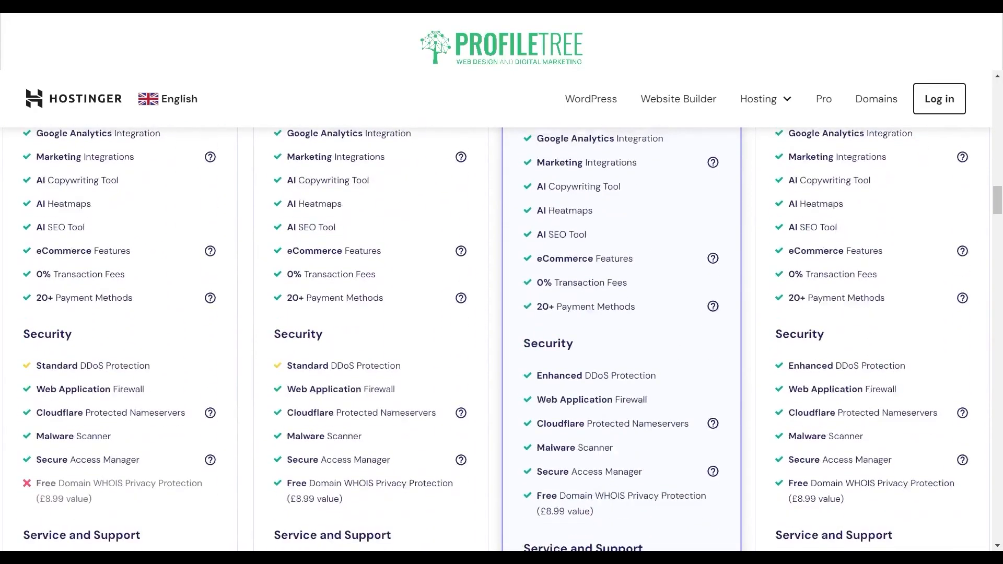
# Examine the No-Code Website Builder and Security features across the four hosting plans.
pyautogui.scroll(10, 501, 334)
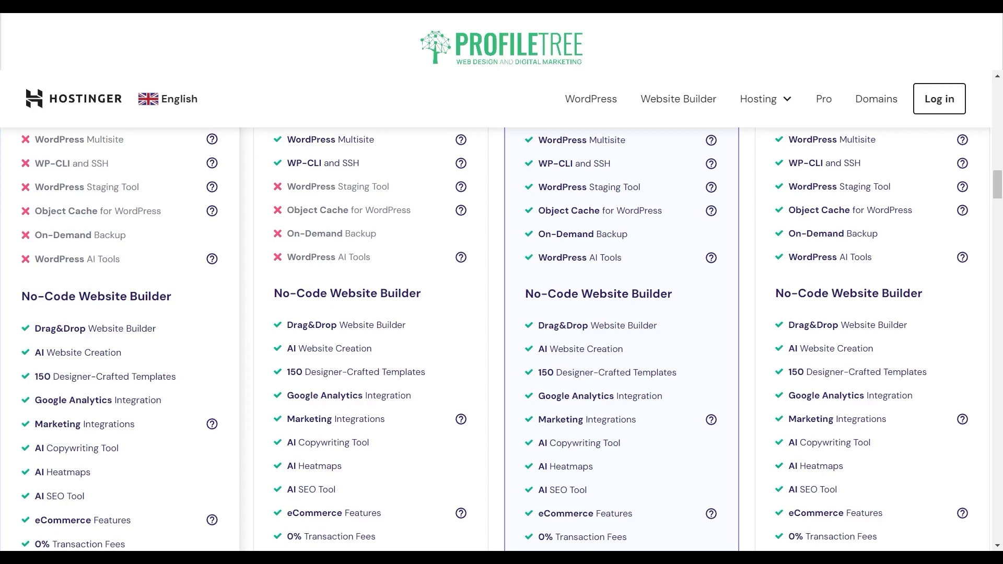
pyautogui.scroll(-1, 502, 339)
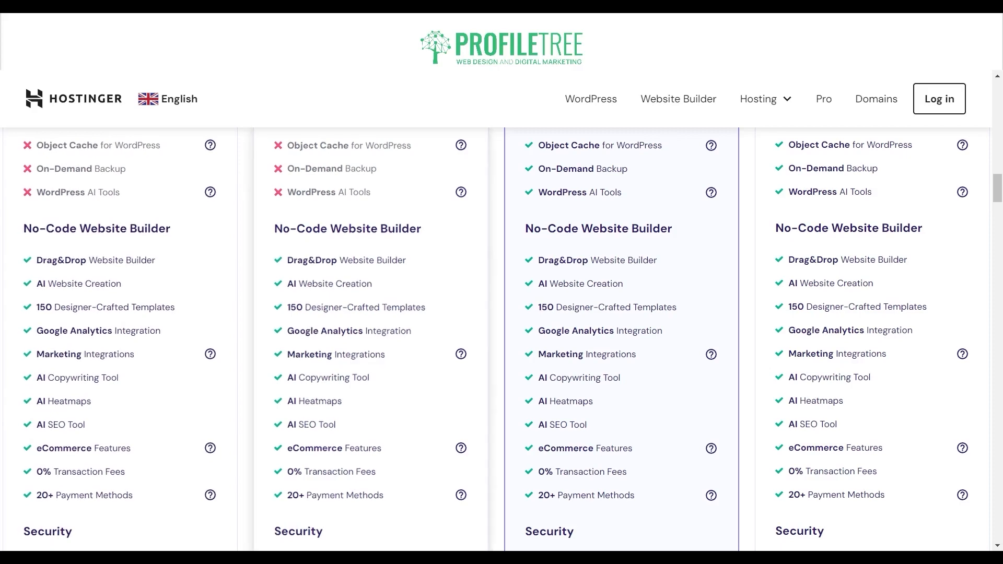
pyautogui.scroll(-3, 371, 339)
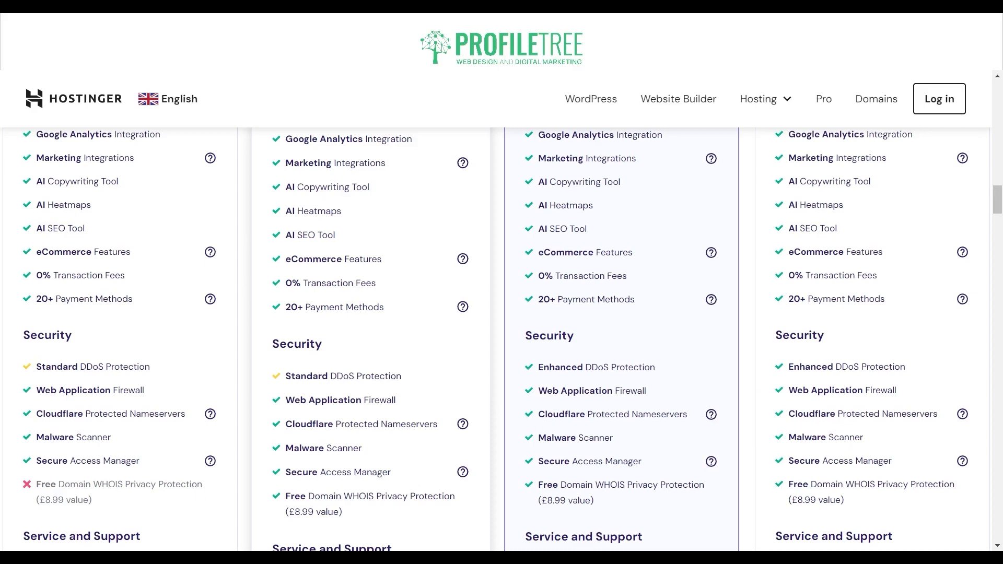
pyautogui.scroll(15, 502, 340)
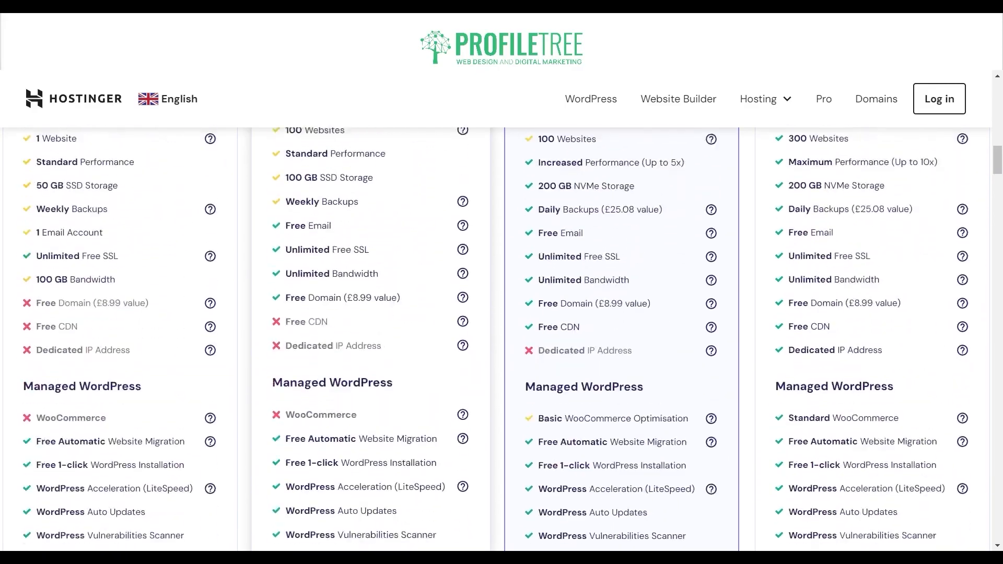
pyautogui.scroll(-20, 497, 339)
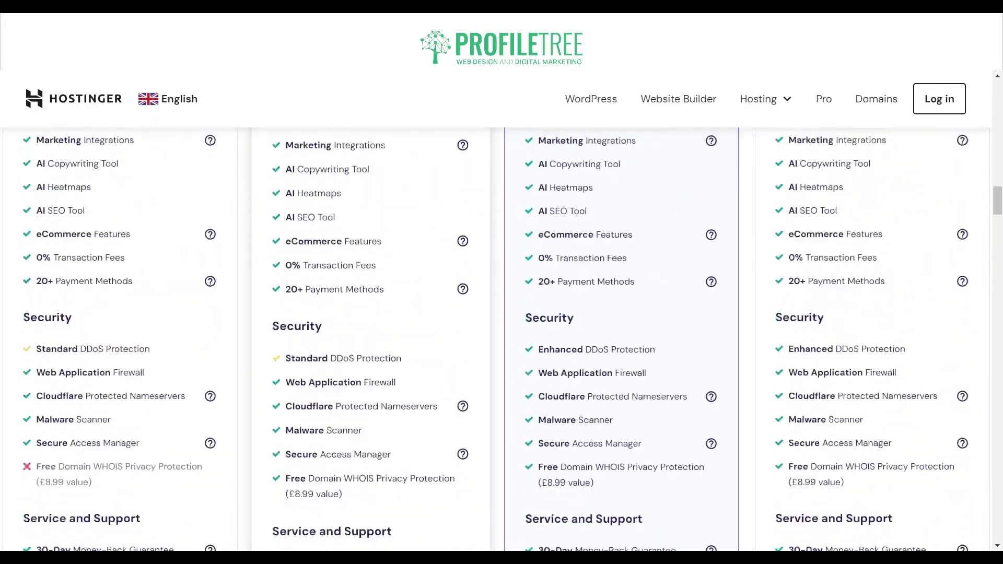
# Review the Managed WordPress, No-Code Website Builder, Security, and Service and Support features across the four hosting plans.
pyautogui.scroll(4, 497, 339)
pyautogui.scroll(4, 498, 338)
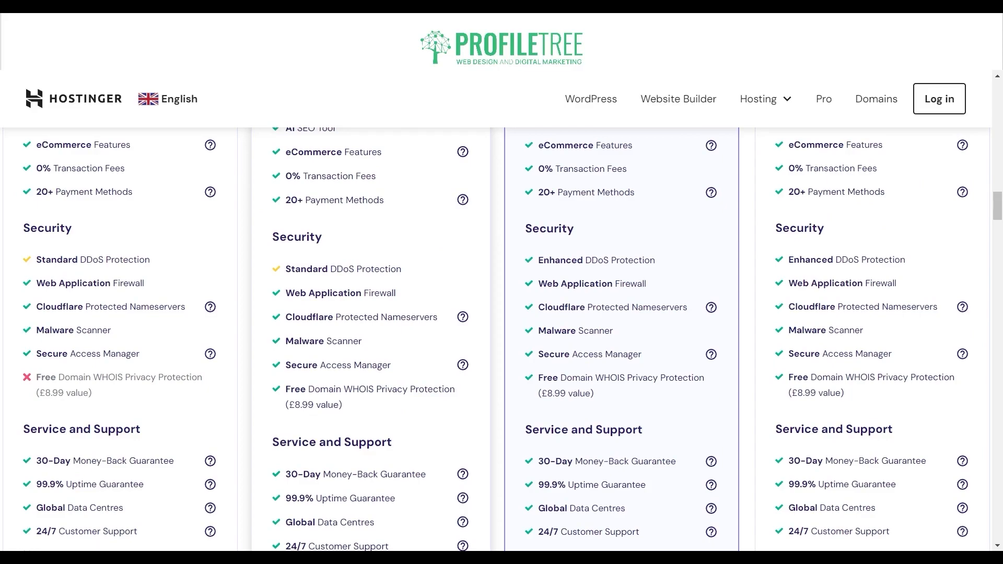
pyautogui.scroll(20, 502, 334)
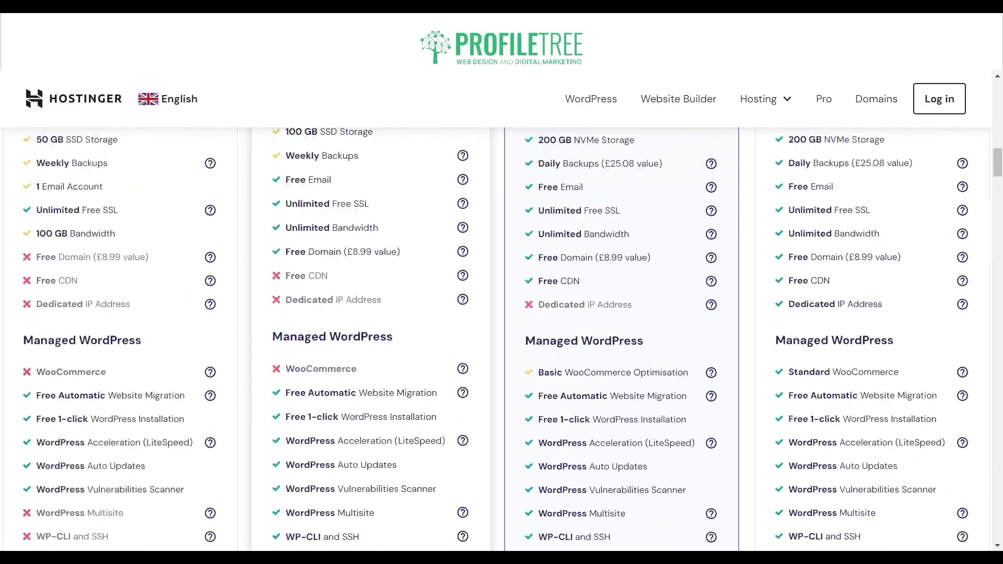
pyautogui.scroll(-20, 502, 335)
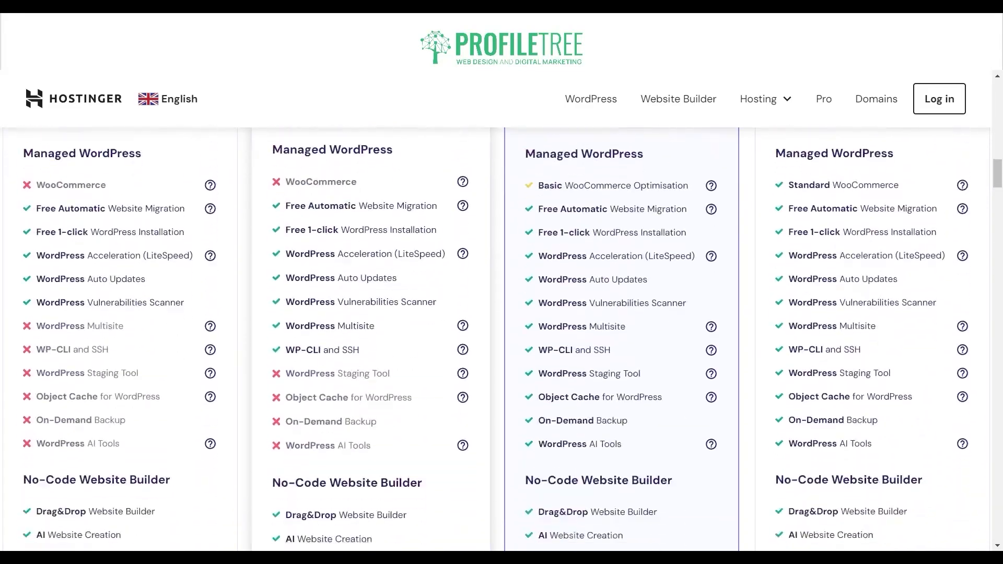
pyautogui.scroll(1, 495, 341)
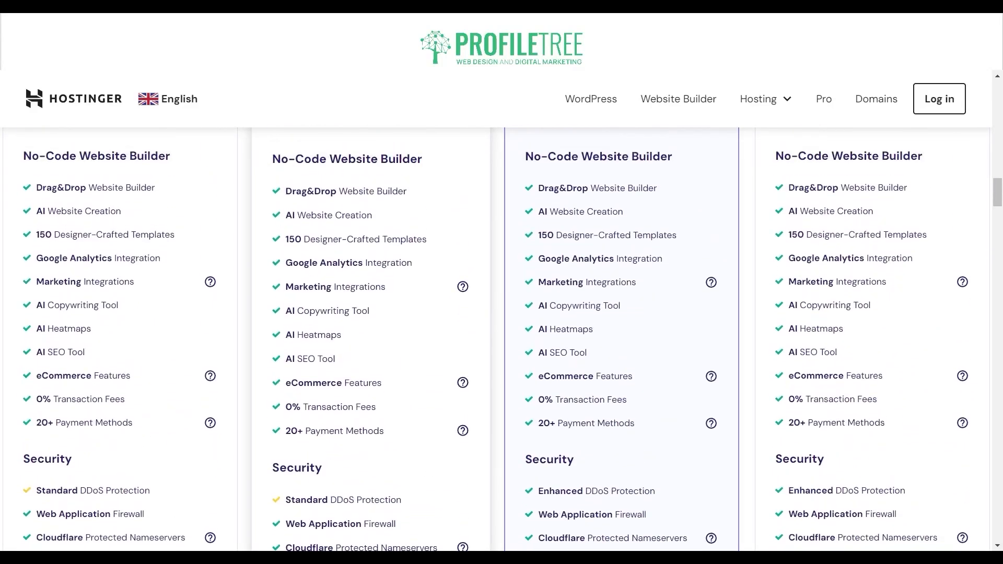
pyautogui.scroll(-5, 502, 335)
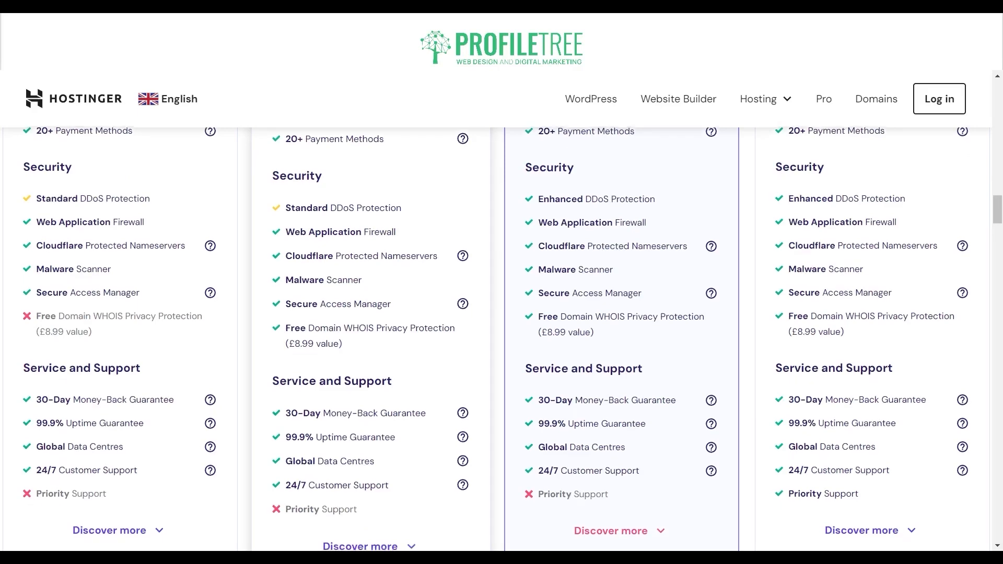
pyautogui.scroll(-2, 502, 335)
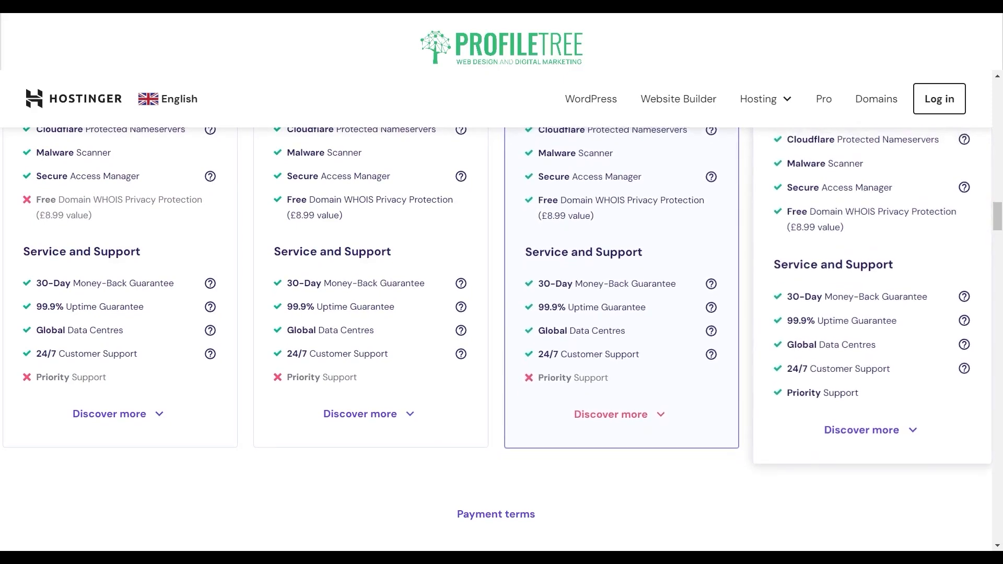
# Compare the prices, top features, and Service and Support entries of the Single, Premium, Business and Cloud Startup plans.
pyautogui.scroll(10, 872, 314)
pyautogui.scroll(10, 873, 313)
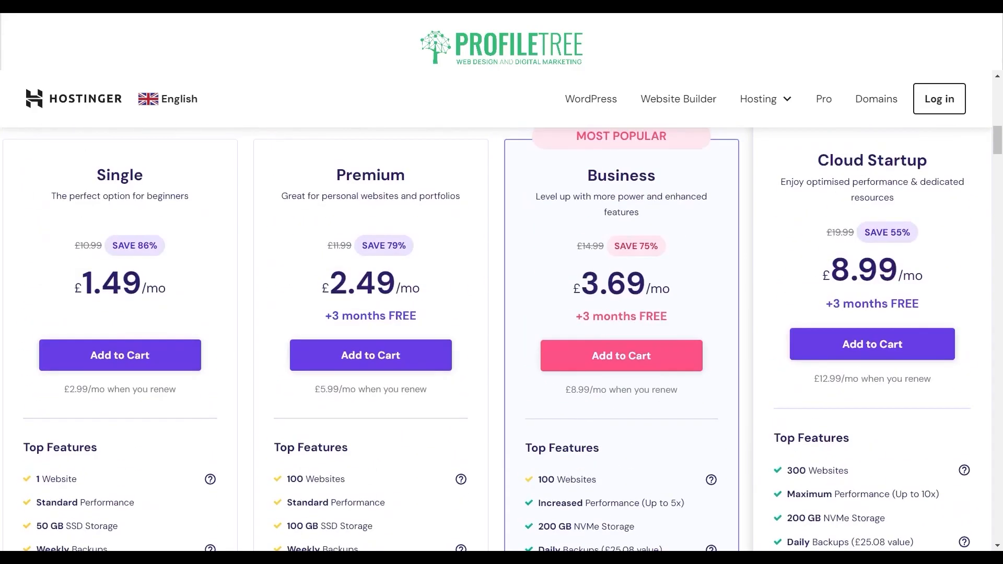
pyautogui.scroll(-15, 873, 313)
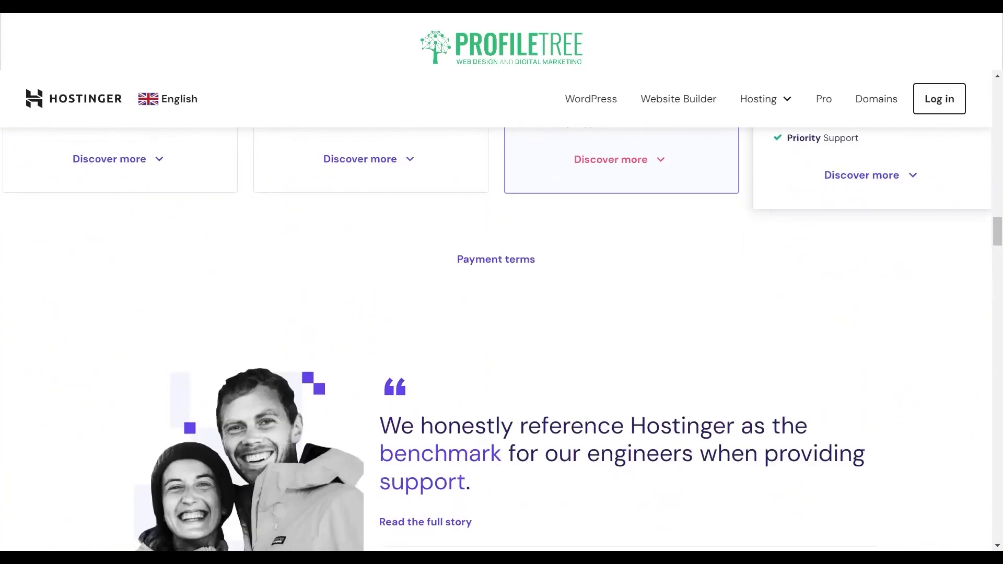
pyautogui.scroll(2, 873, 314)
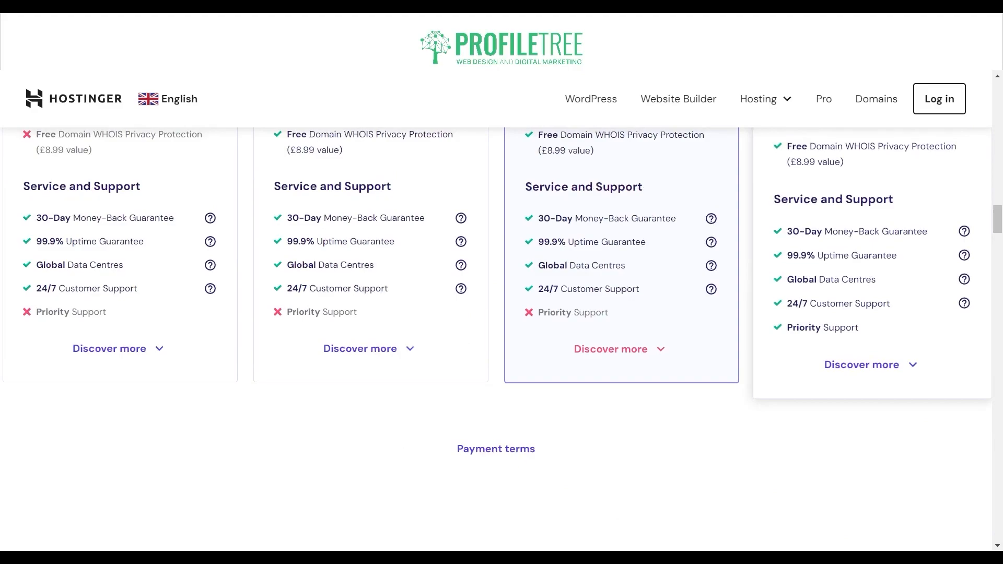
pyautogui.scroll(15, 502, 313)
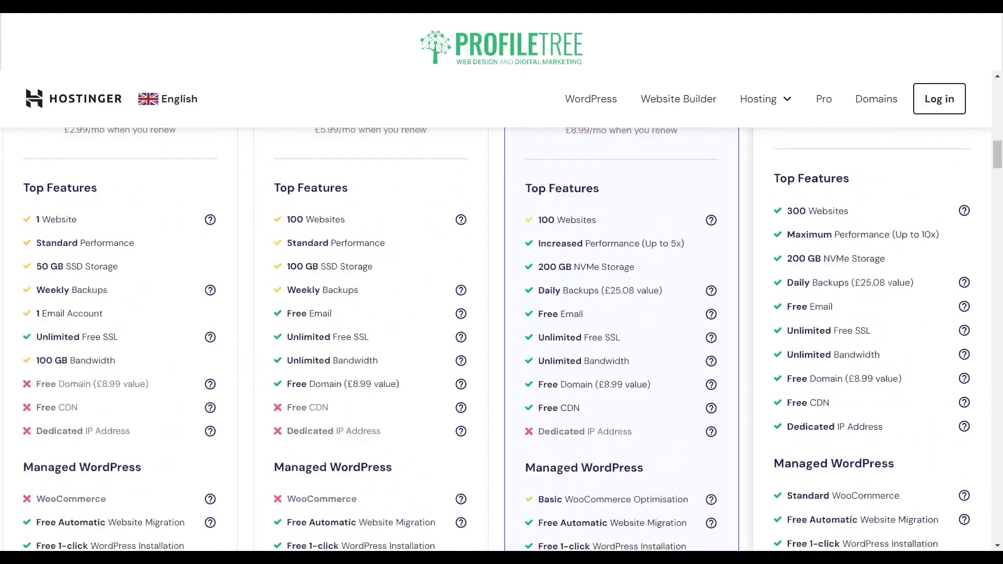
pyautogui.scroll(4, 502, 314)
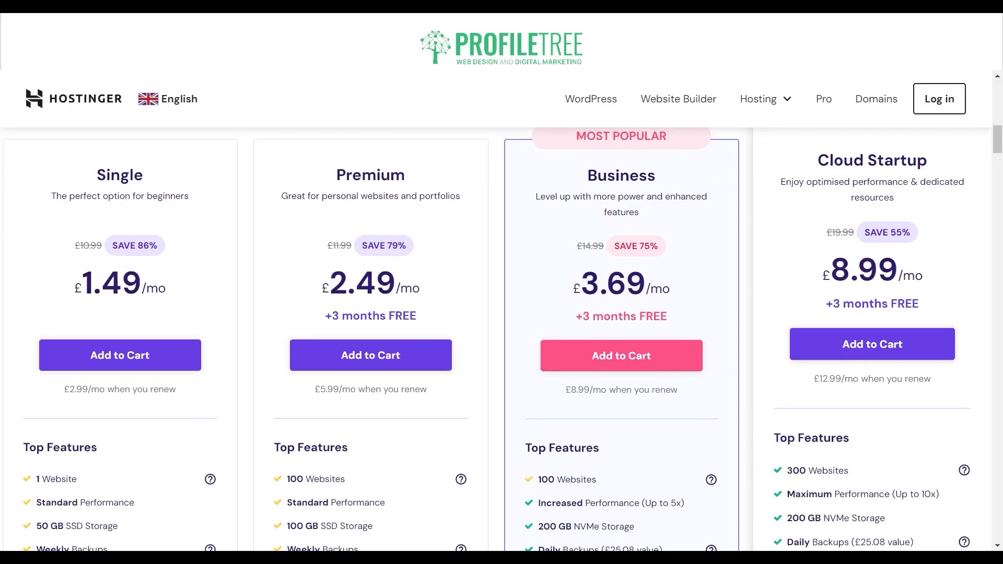
pyautogui.scroll(-20, 497, 335)
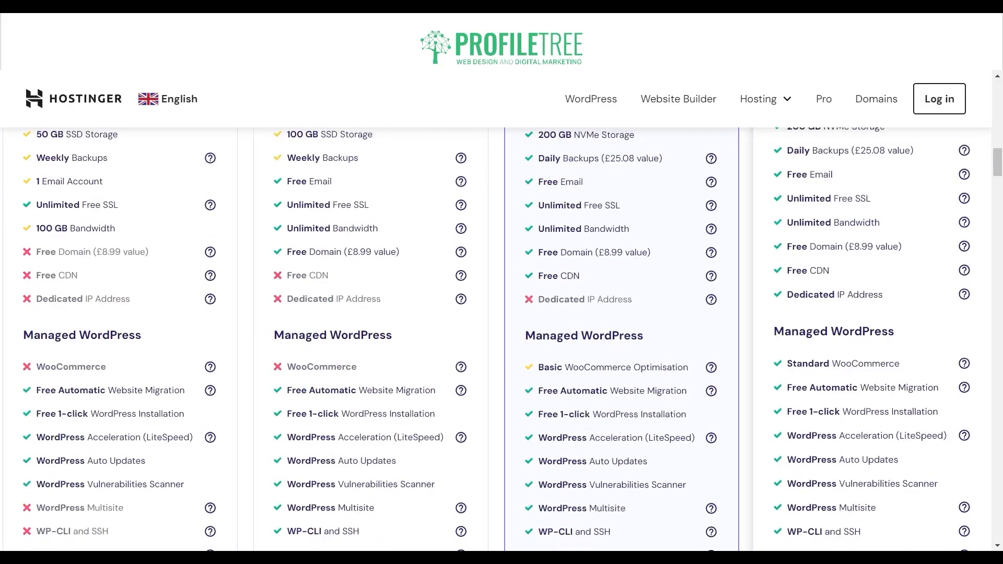
pyautogui.scroll(3, 497, 335)
pyautogui.scroll(3, 497, 335)
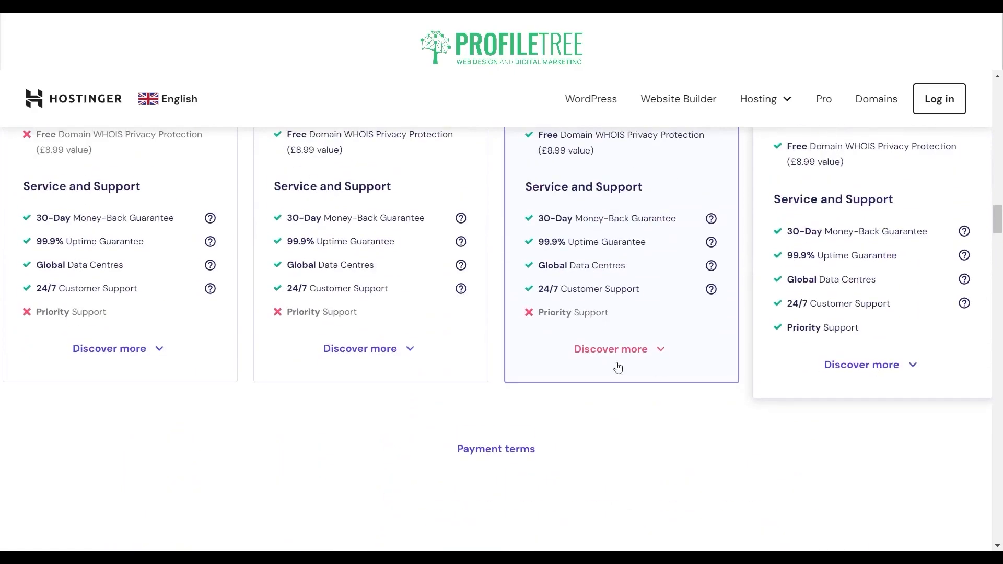
# Expand the additional plan features and compare the Technical Details, from inodes to SSH access, across all four plans.
pyautogui.click(596, 351)
pyautogui.scroll(-2, 250, 330)
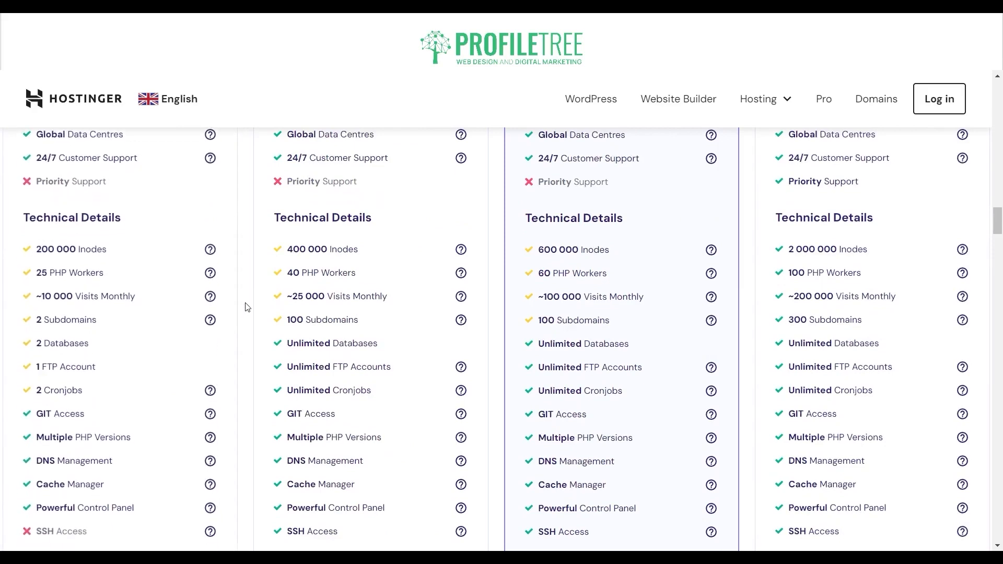
pyautogui.scroll(-1, 242, 298)
pyautogui.scroll(1, 240, 294)
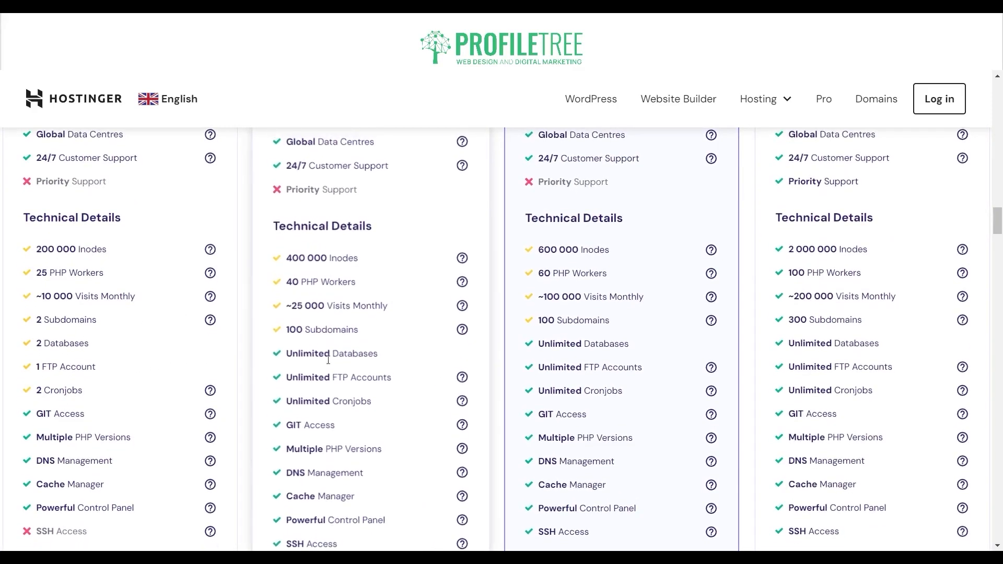
pyautogui.scroll(-3, 313, 400)
pyautogui.scroll(3, 257, 400)
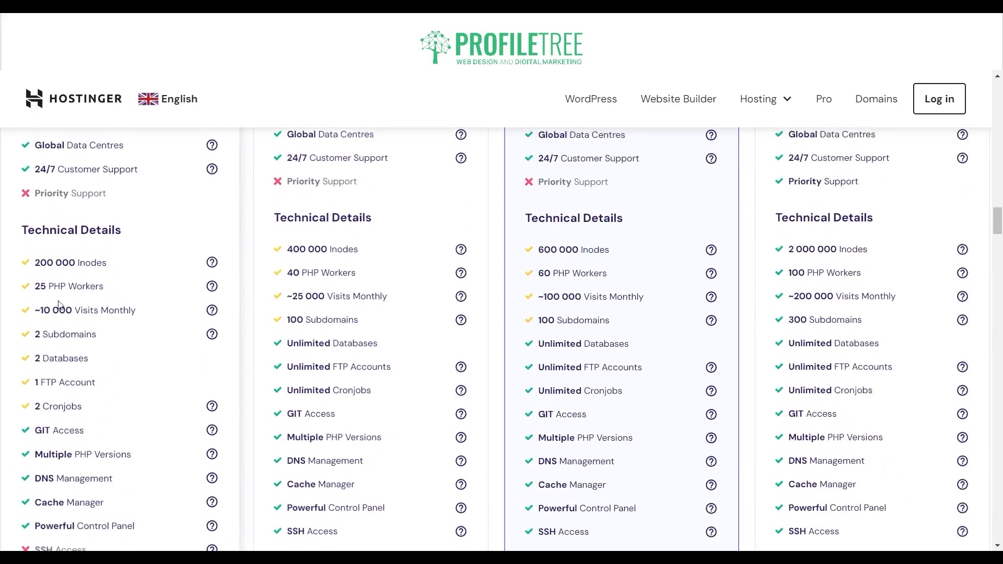
pyautogui.scroll(-2, 71, 371)
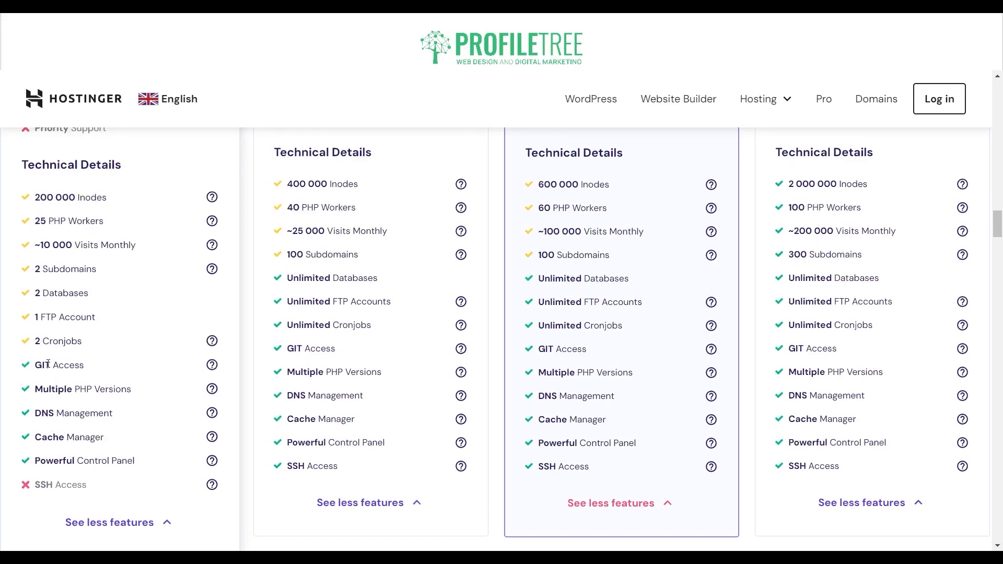
# Highlight the Single plan's GIT Access entry, and recheck the technical details, support features and prices of the plans.
pyautogui.moveTo(35, 365); pyautogui.dragTo(87, 365)
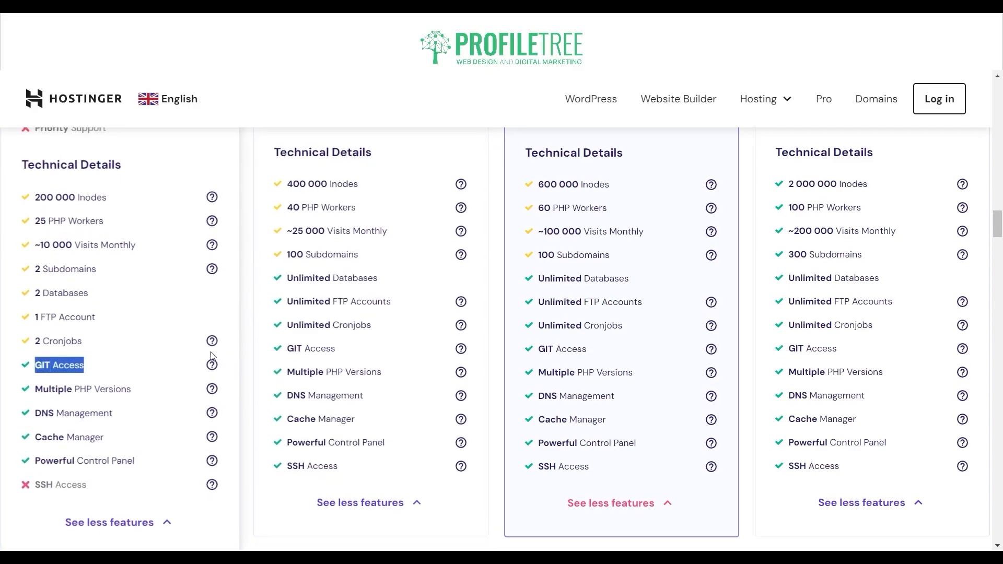
pyautogui.click(170, 372)
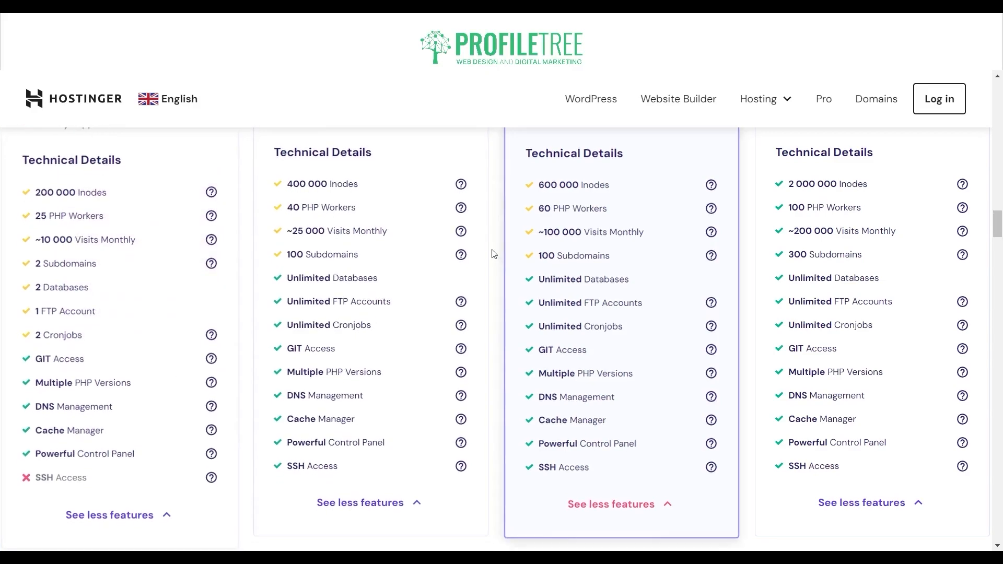
pyautogui.scroll(10, 492, 254)
pyautogui.scroll(-11, 465, 276)
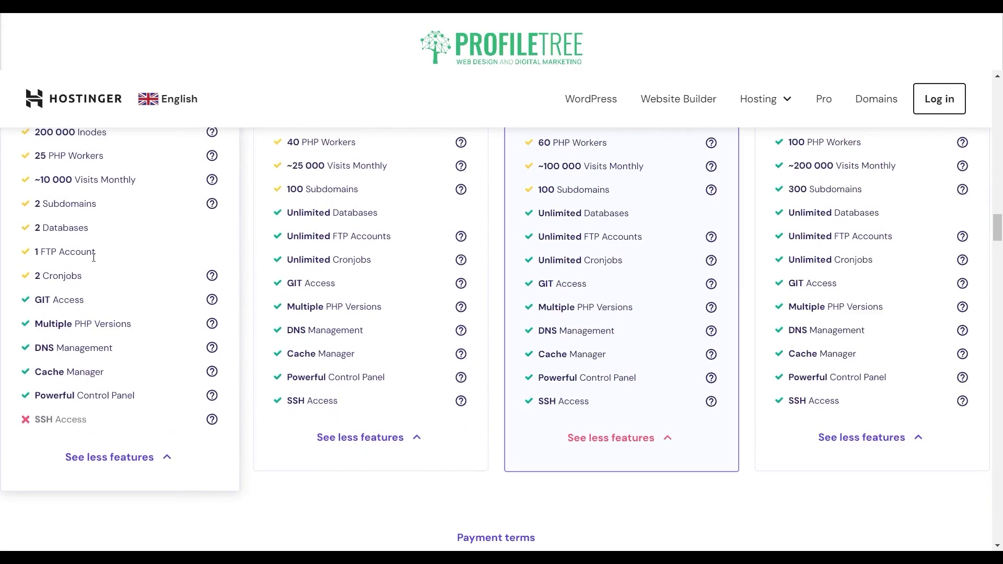
pyautogui.scroll(1, 94, 257)
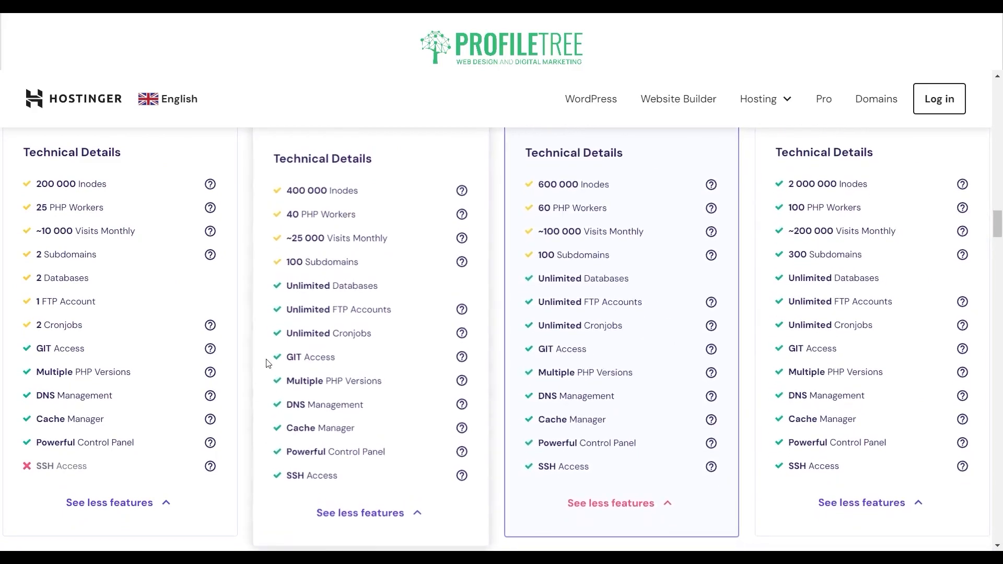
pyautogui.scroll(4, 267, 363)
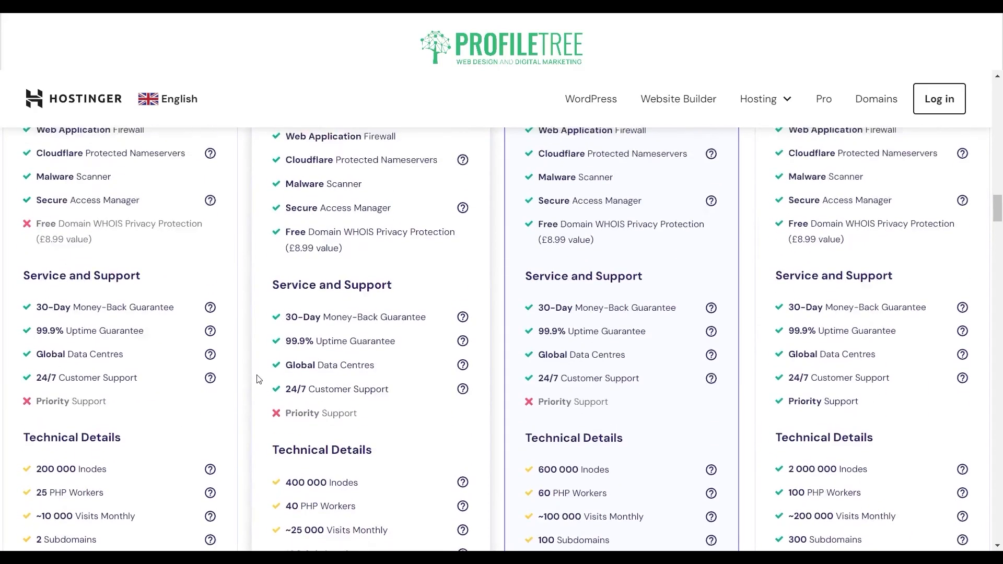
pyautogui.scroll(-6, 259, 380)
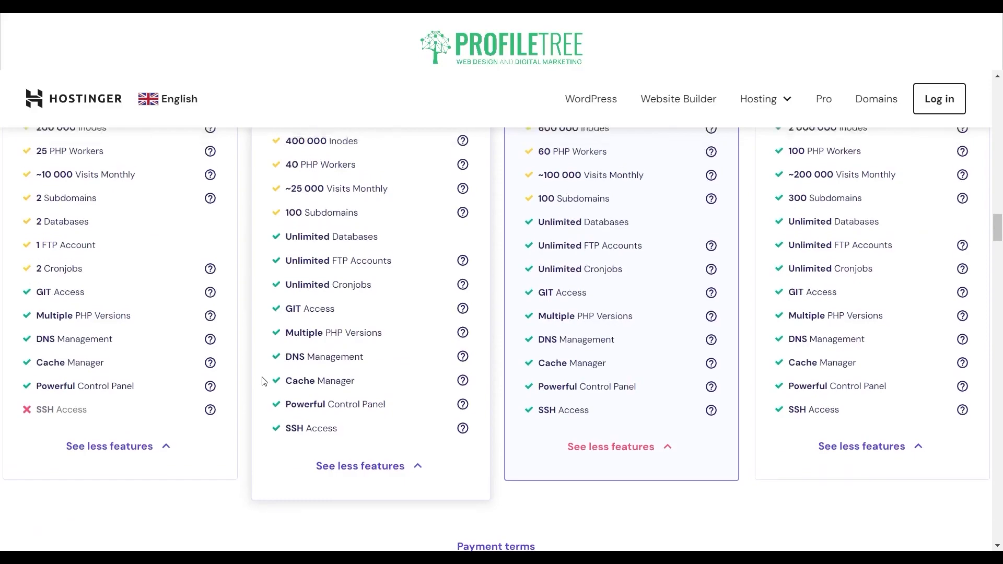
pyautogui.scroll(20, 264, 382)
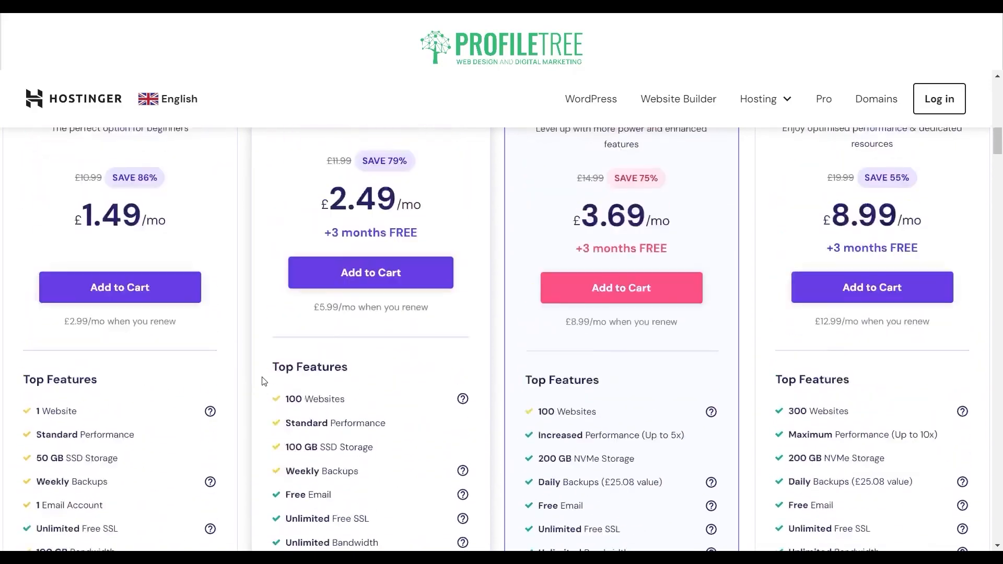
pyautogui.scroll(10, 264, 382)
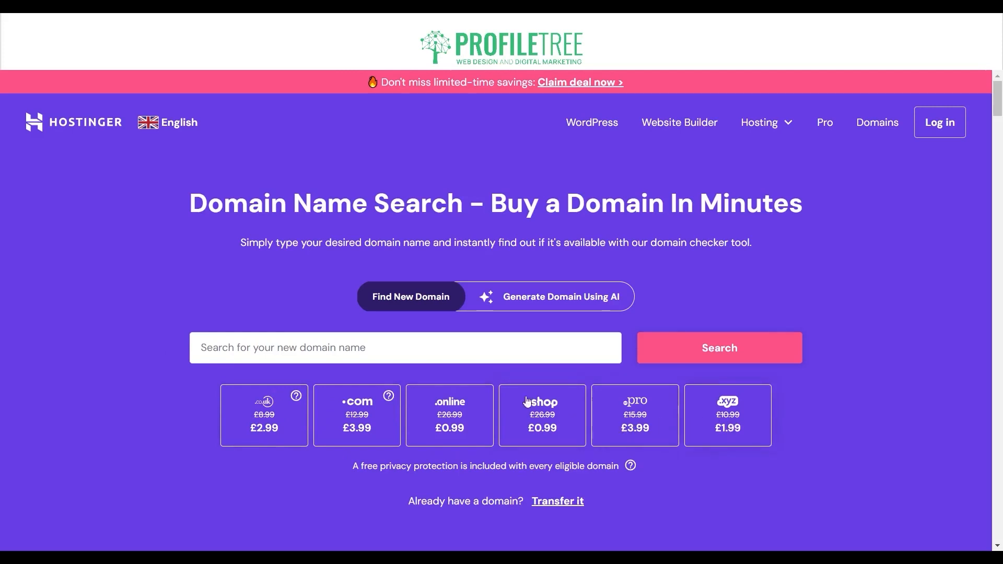
# Search for the domain name "profiletree" and examine the domain offered in the results.
pyautogui.click(342, 355)
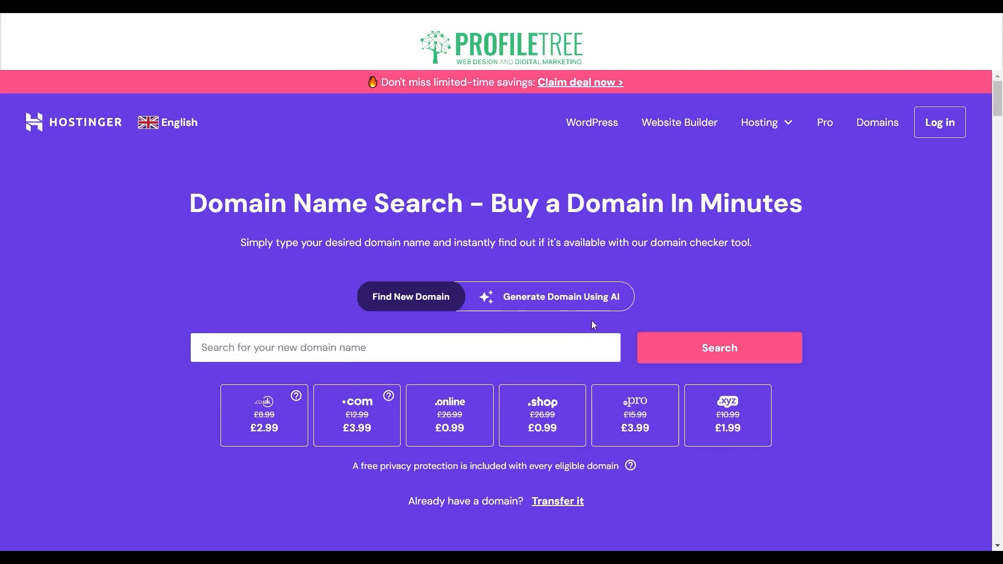
pyautogui.write('profile')
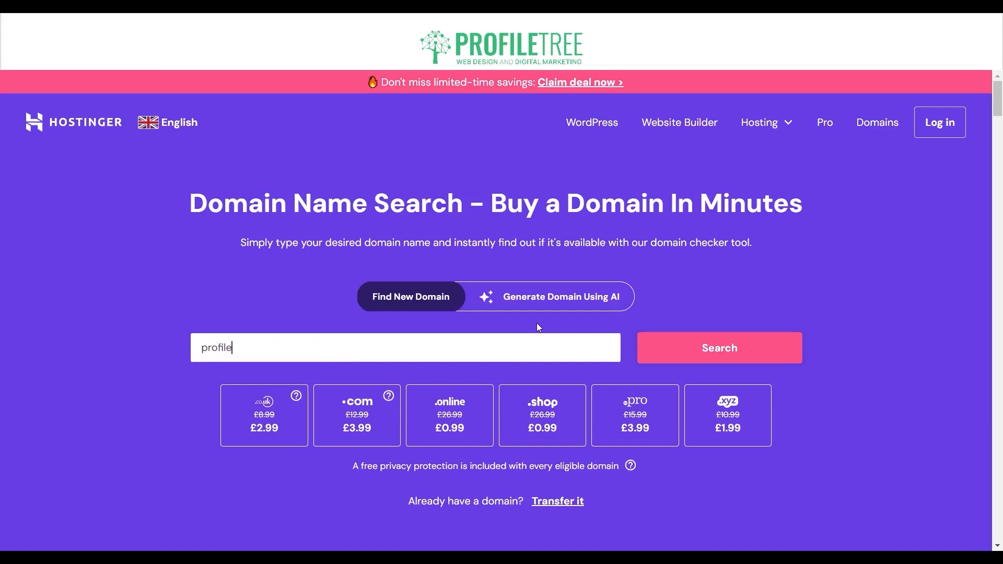
pyautogui.write('tree')
pyautogui.press('Return')
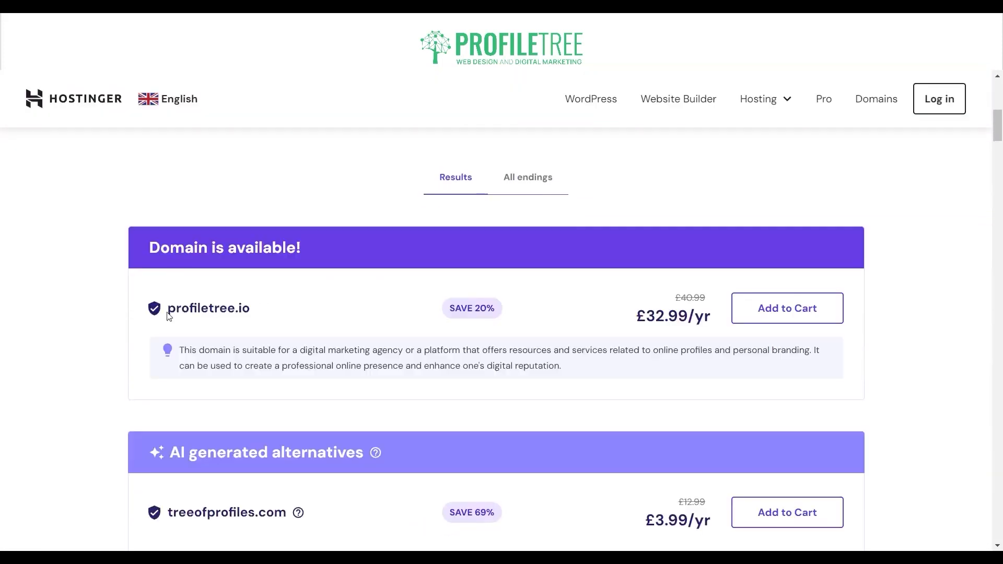
pyautogui.moveTo(169, 312); pyautogui.dragTo(253, 314)
pyautogui.click(211, 312)
# Refine the domain search to "profiletree.com" and check its availability.
pyautogui.scroll(6, 433, 279)
pyautogui.click(287, 229)
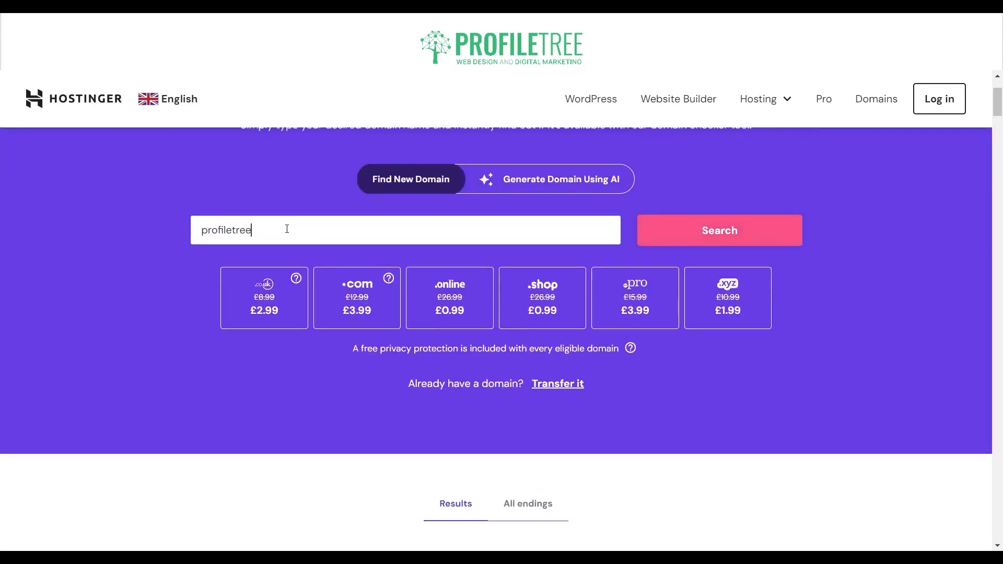
pyautogui.write('.com')
pyautogui.press('Return')
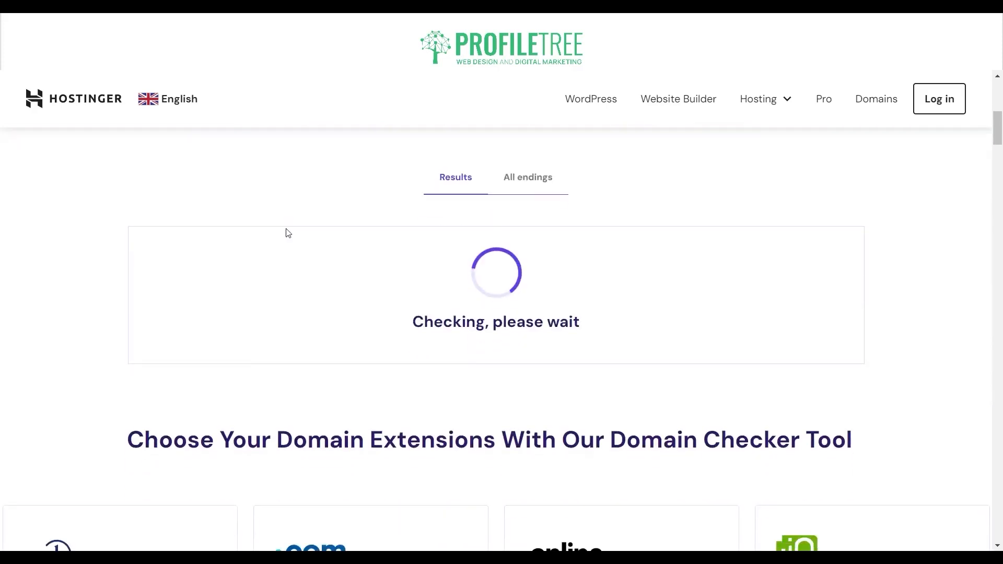
pyautogui.moveTo(168, 258); pyautogui.dragTo(381, 262)
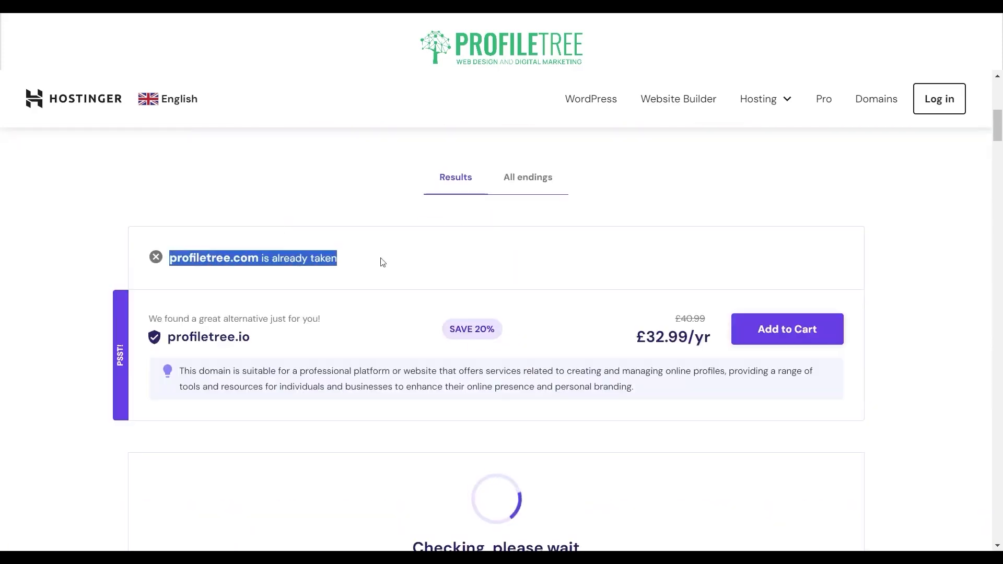
pyautogui.click(399, 263)
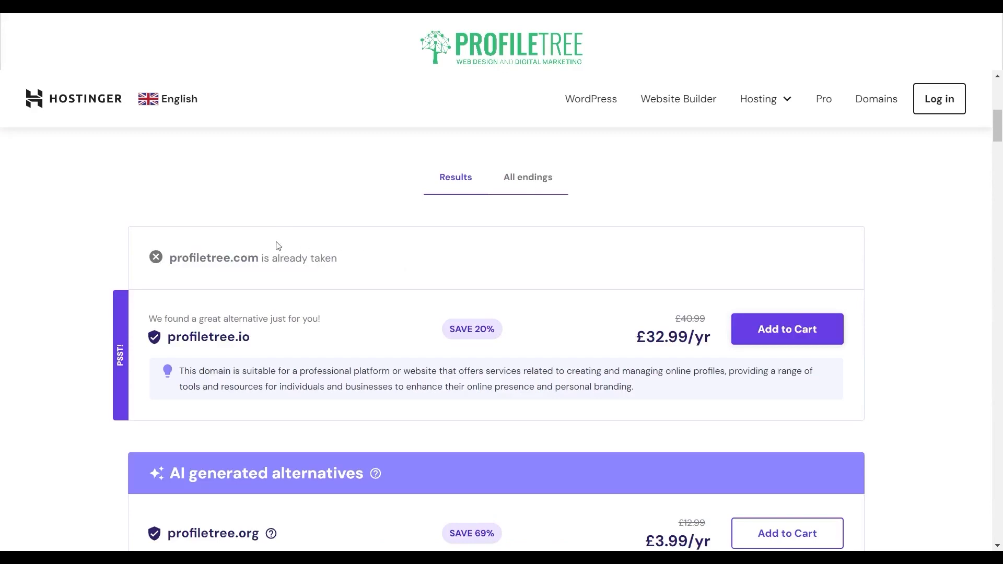
# Browse the AI generated alternatives and the additional profiletree domain endings with their yearly prices.
pyautogui.scroll(-5, 293, 302)
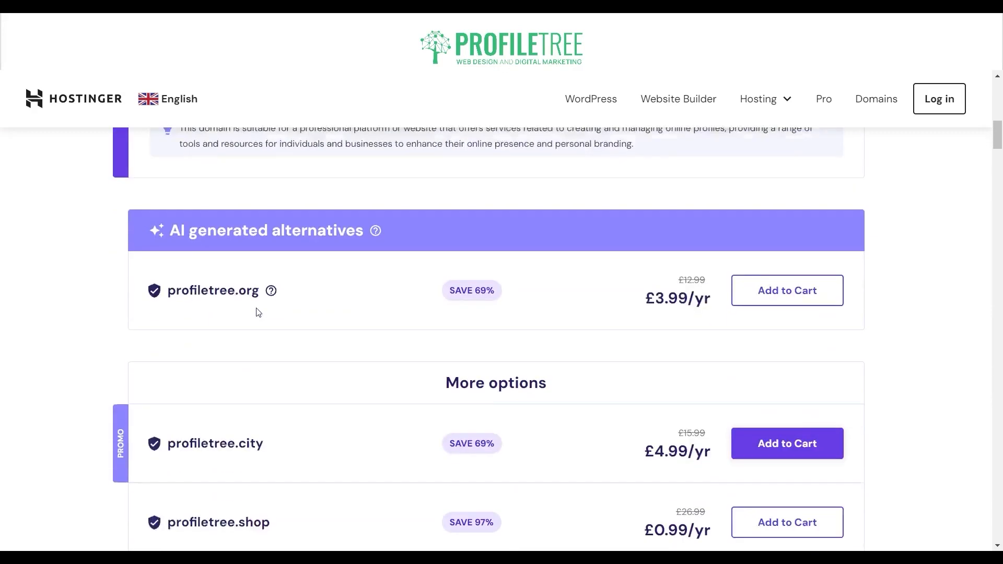
pyautogui.scroll(-5, 268, 311)
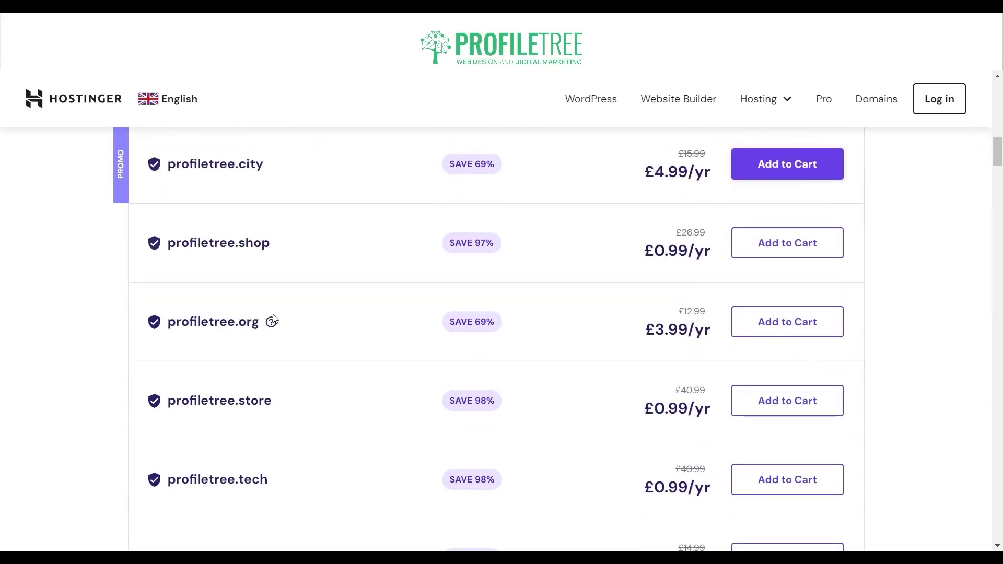
pyautogui.scroll(-2, 276, 319)
pyautogui.scroll(-1, 274, 318)
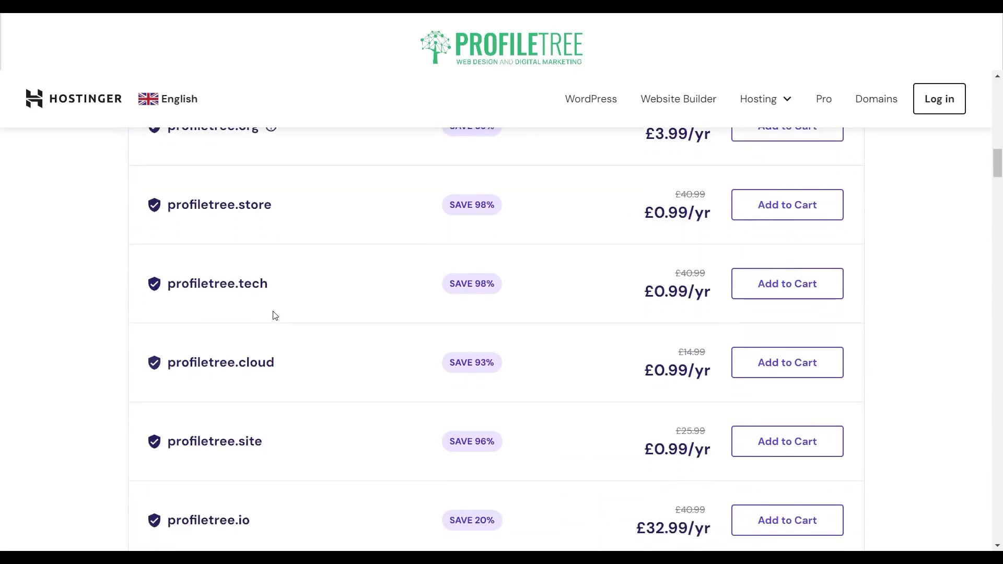
# Browse the remaining profiletree domain endings with their yearly prices, and recheck the suggested alternative to profiletree.com.
pyautogui.scroll(-1, 223, 392)
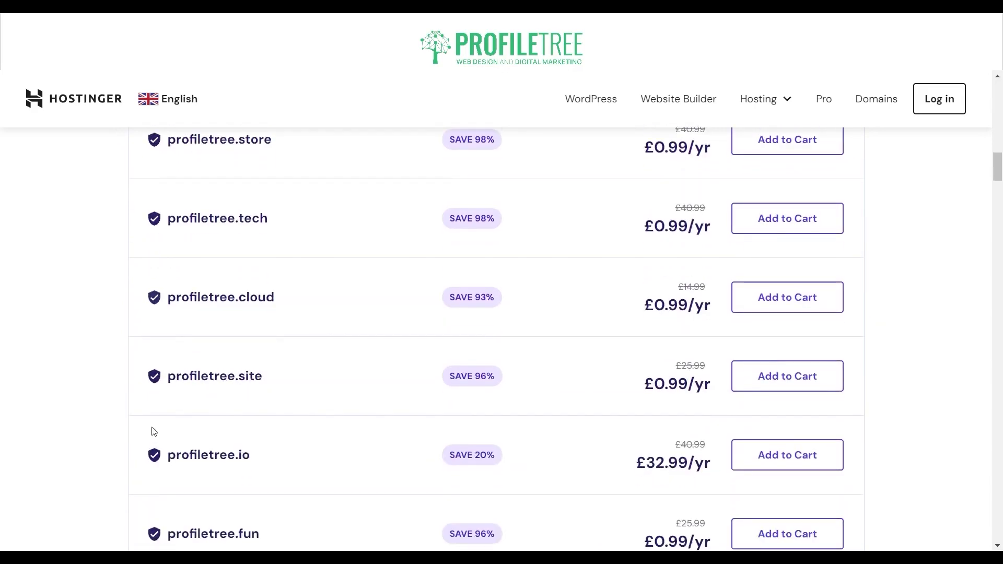
pyautogui.scroll(-2, 195, 437)
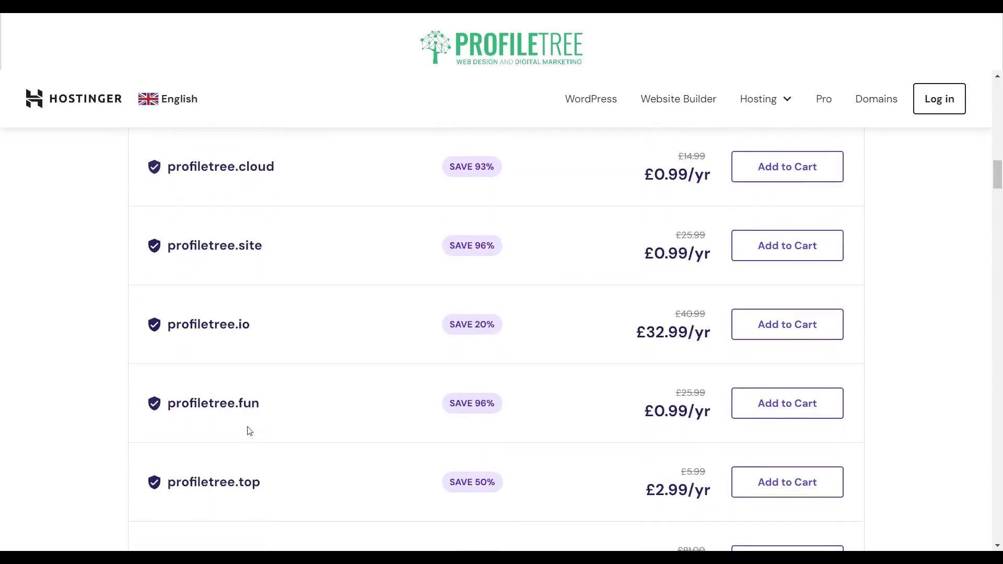
pyautogui.scroll(-2, 220, 444)
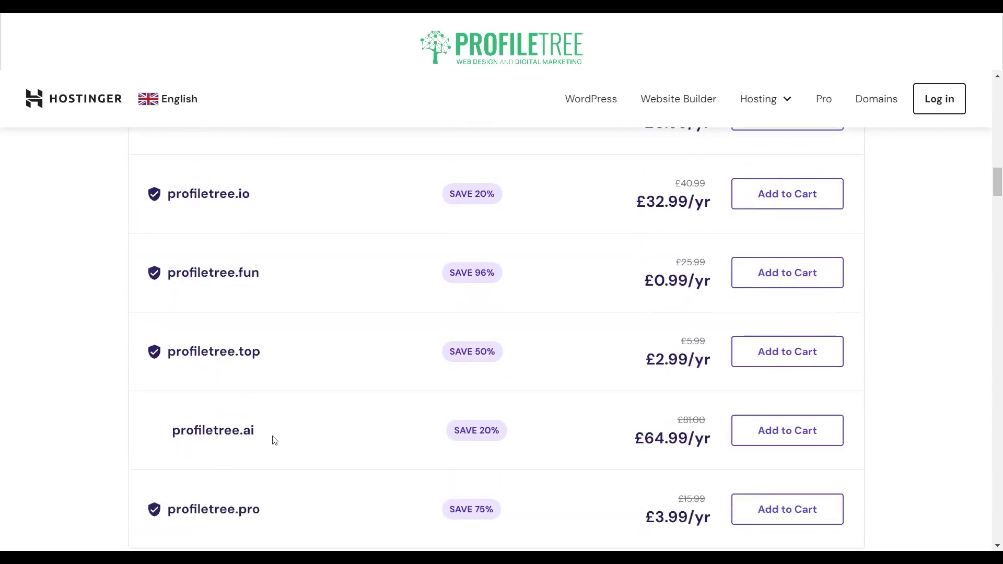
pyautogui.scroll(-1, 235, 439)
pyautogui.scroll(8, 290, 366)
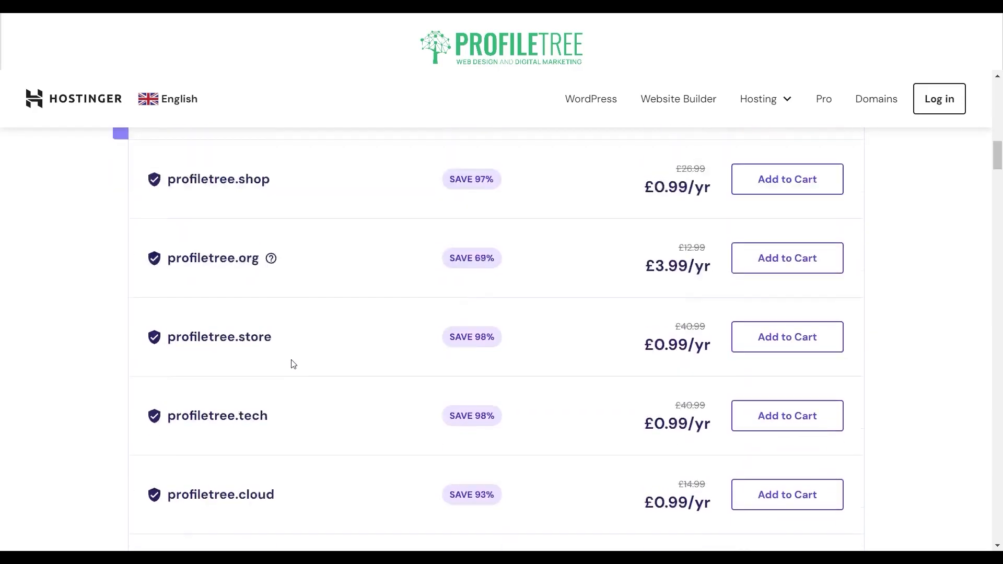
pyautogui.scroll(-8, 296, 361)
pyautogui.scroll(15, 406, 340)
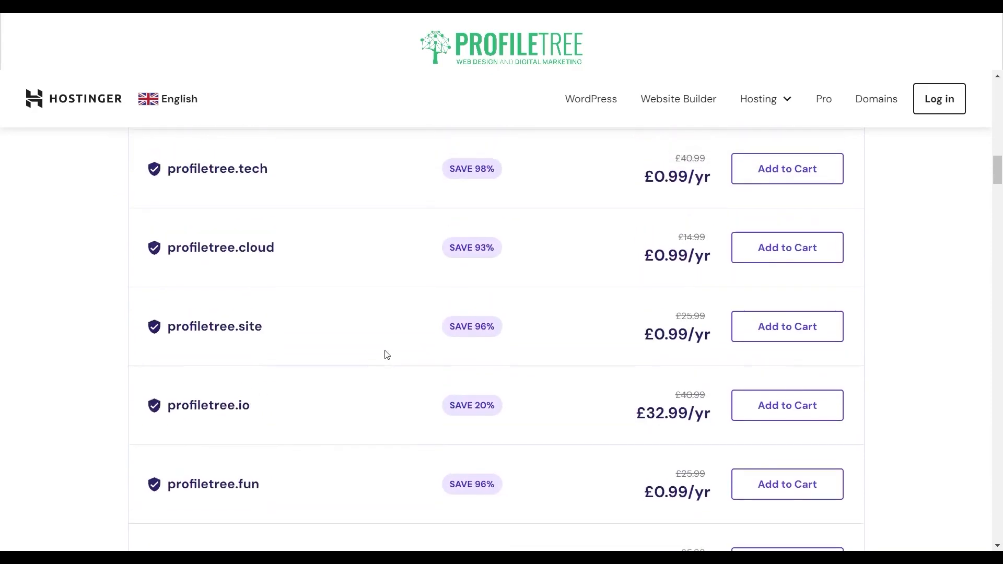
pyautogui.scroll(-5, 314, 319)
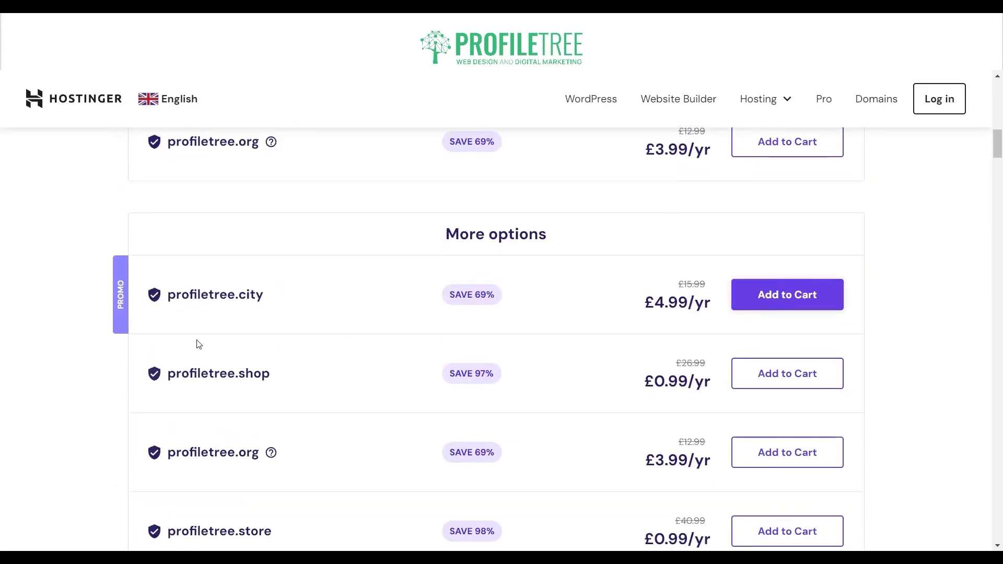
pyautogui.scroll(12, 287, 374)
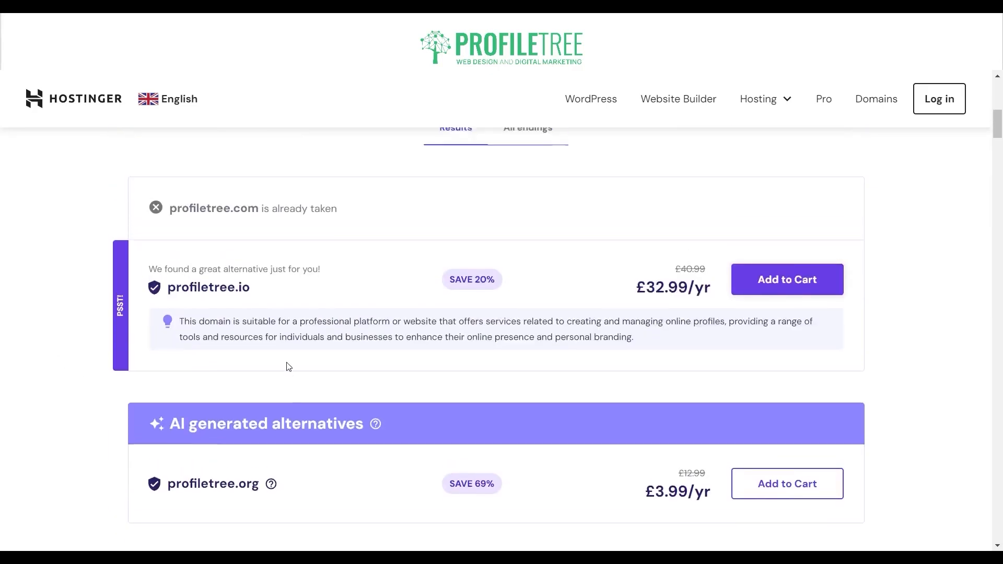
pyautogui.scroll(3, 323, 301)
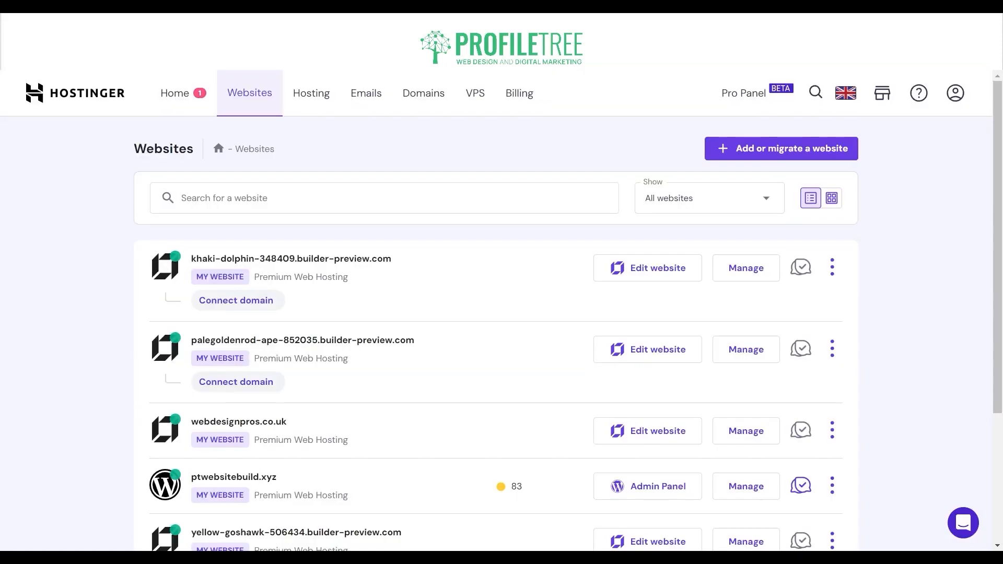
# Look through the account's Websites list and the hosting plan and management options of each site.
pyautogui.scroll(-3, 496, 335)
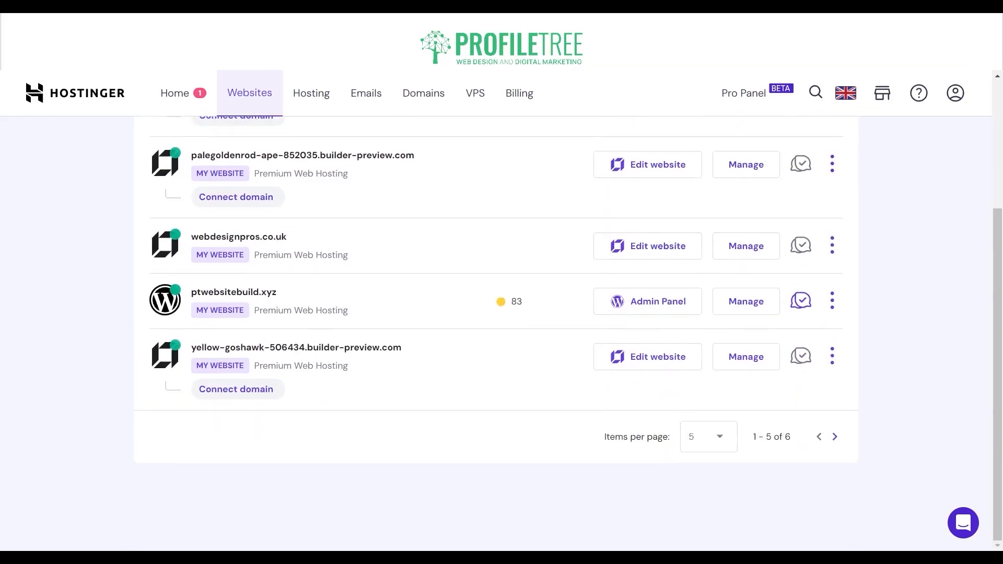
pyautogui.scroll(3, 497, 334)
pyautogui.scroll(-1, 497, 334)
pyautogui.scroll(1, 496, 335)
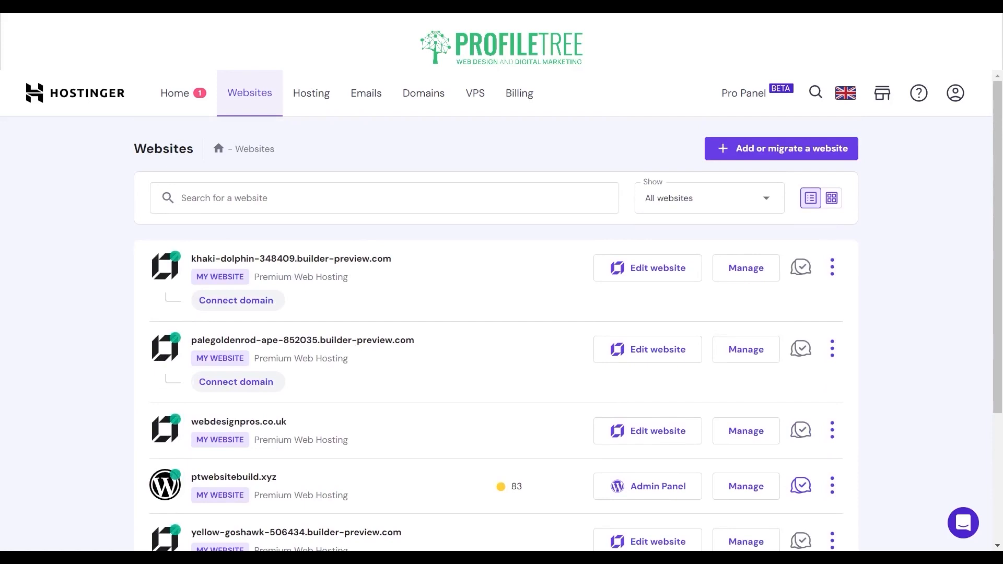
pyautogui.scroll(-2, 568, 333)
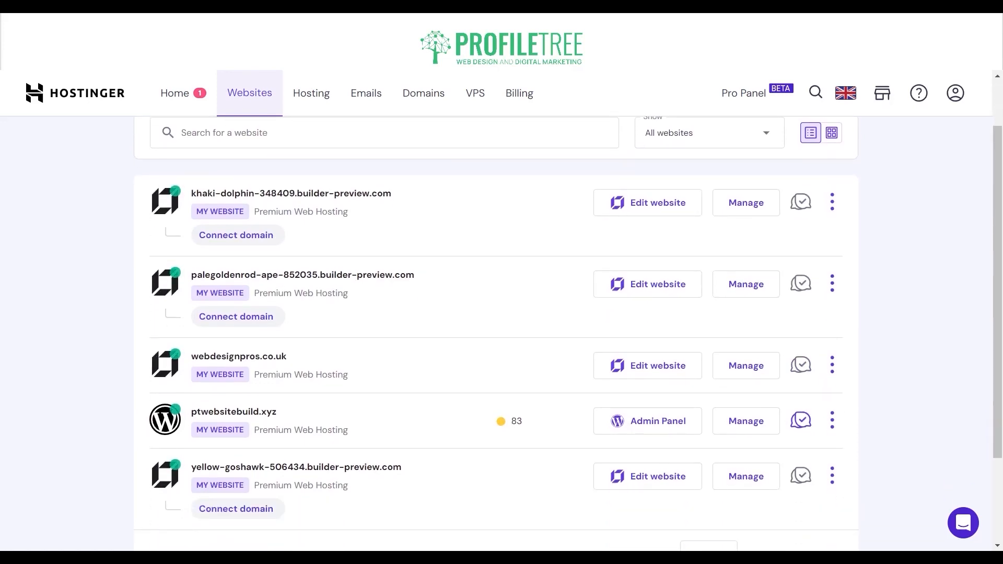
pyautogui.scroll(2, 496, 333)
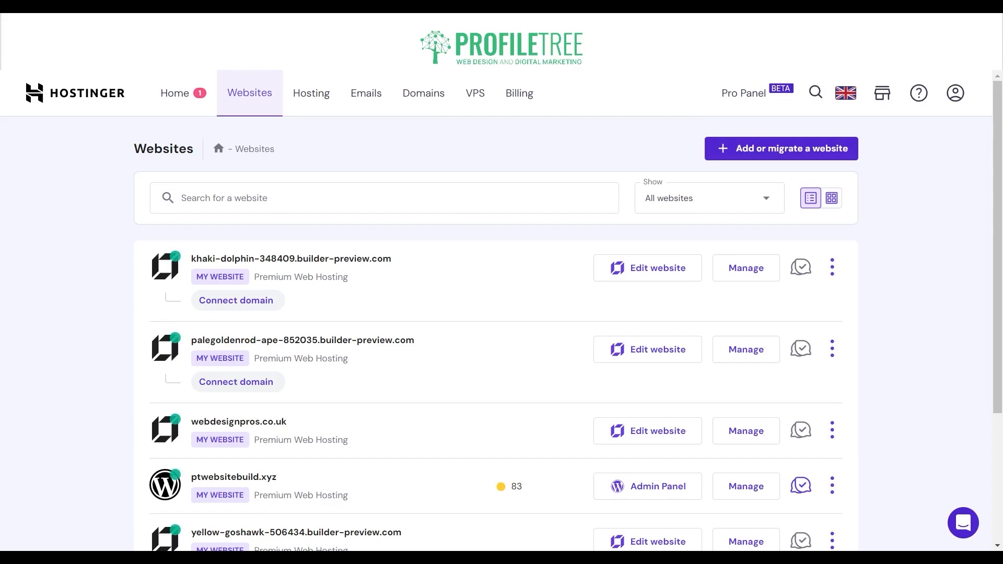
# Start adding a new website under the "Premium Web Hosting - ptwebsitebuild.xyz" hosting plan.
pyautogui.click(797, 156)
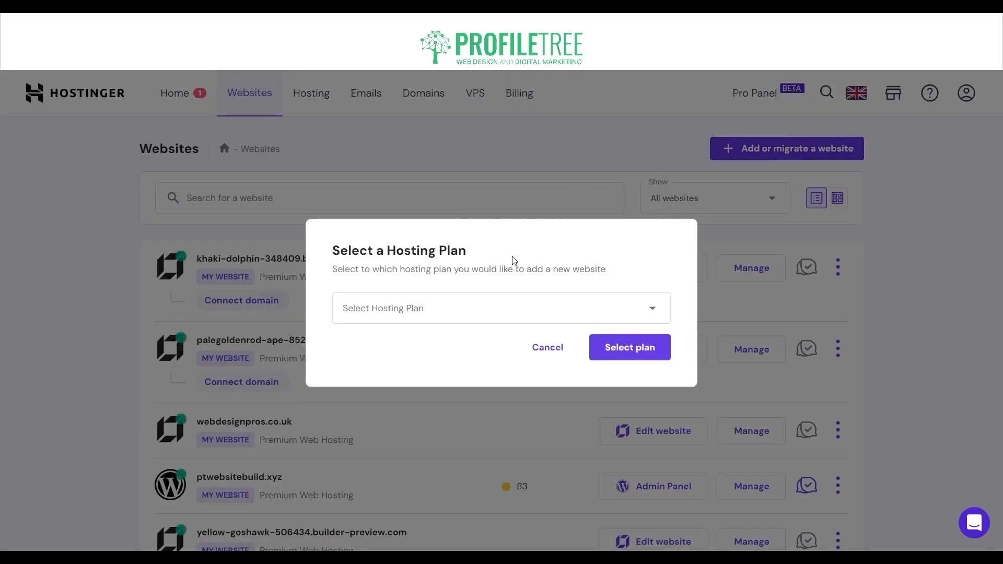
pyautogui.click(474, 310)
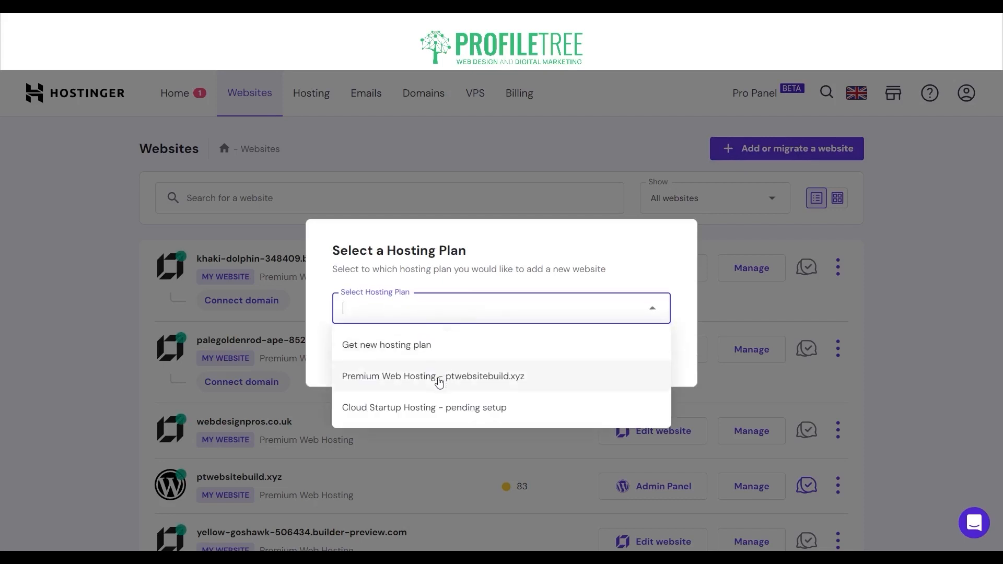
pyautogui.click(375, 380)
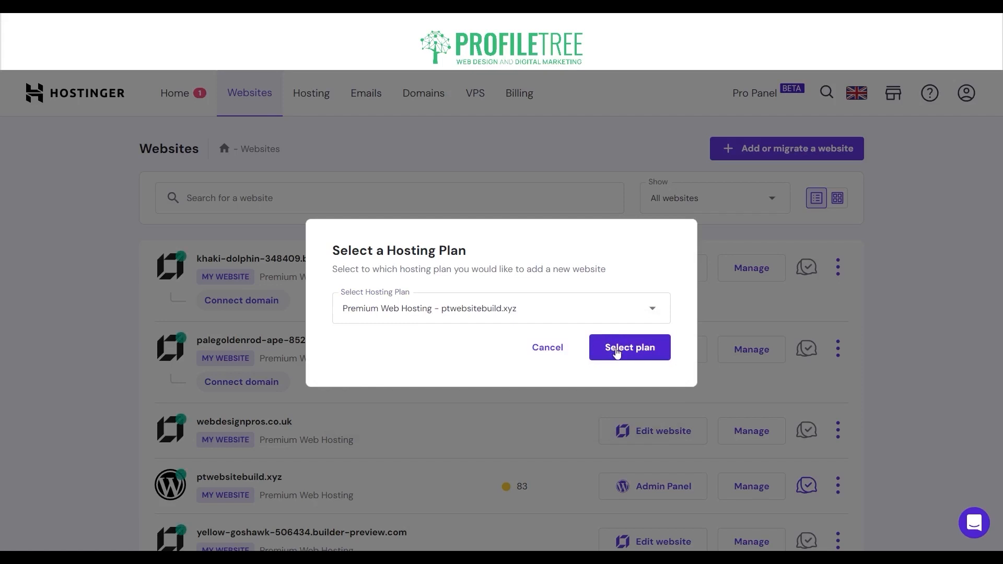
pyautogui.click(616, 348)
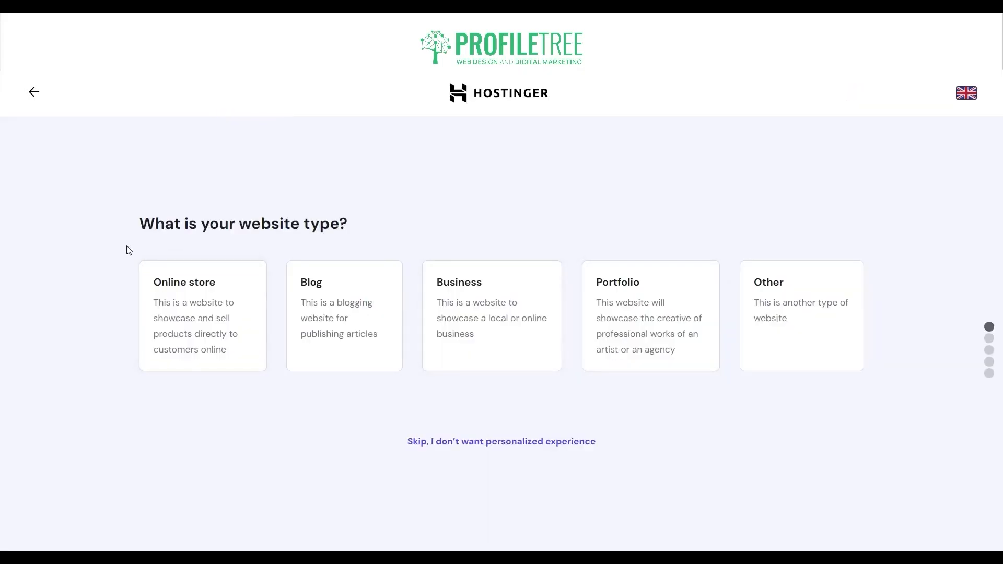
# Set the website type to Other, specify "Digital Marketing" as the business type, and continue the setup.
pyautogui.moveTo(140, 228); pyautogui.dragTo(367, 234)
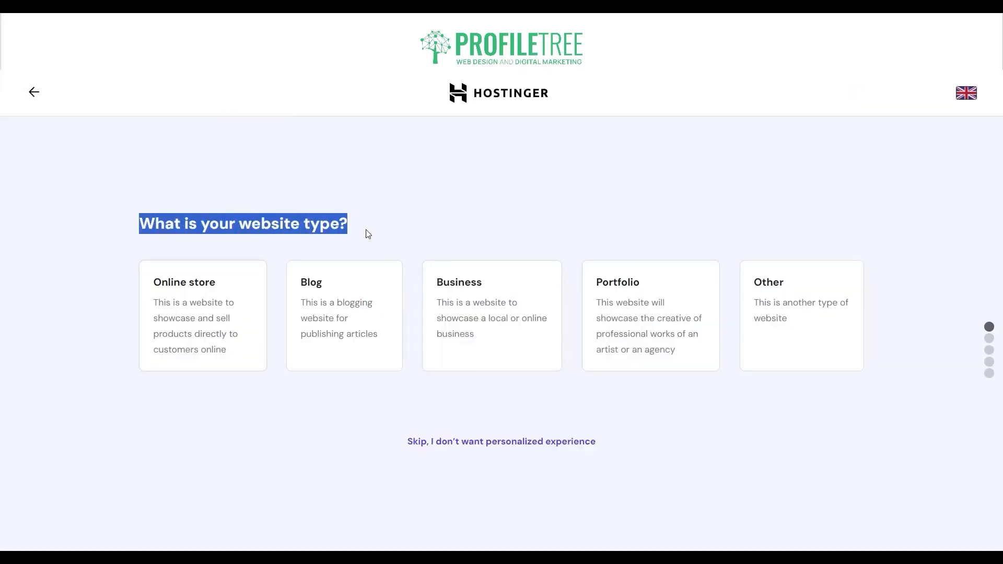
pyautogui.click(367, 234)
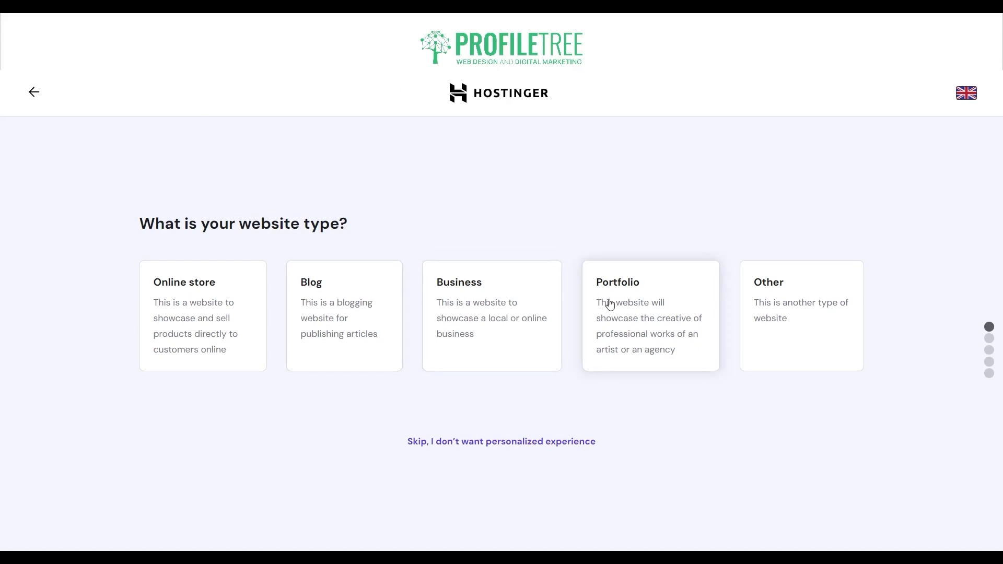
pyautogui.click(808, 312)
pyautogui.click(304, 406)
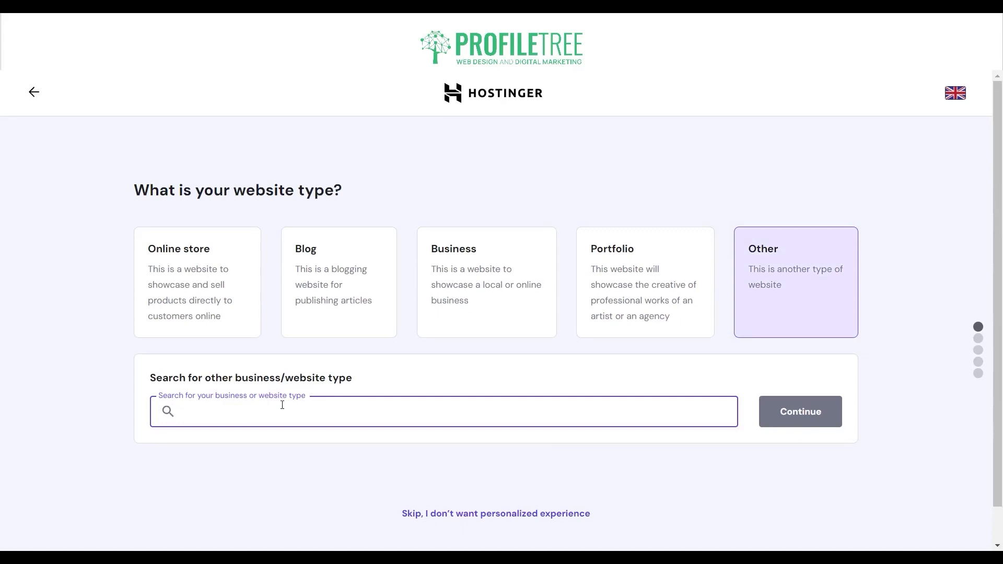
pyautogui.write('Diti')
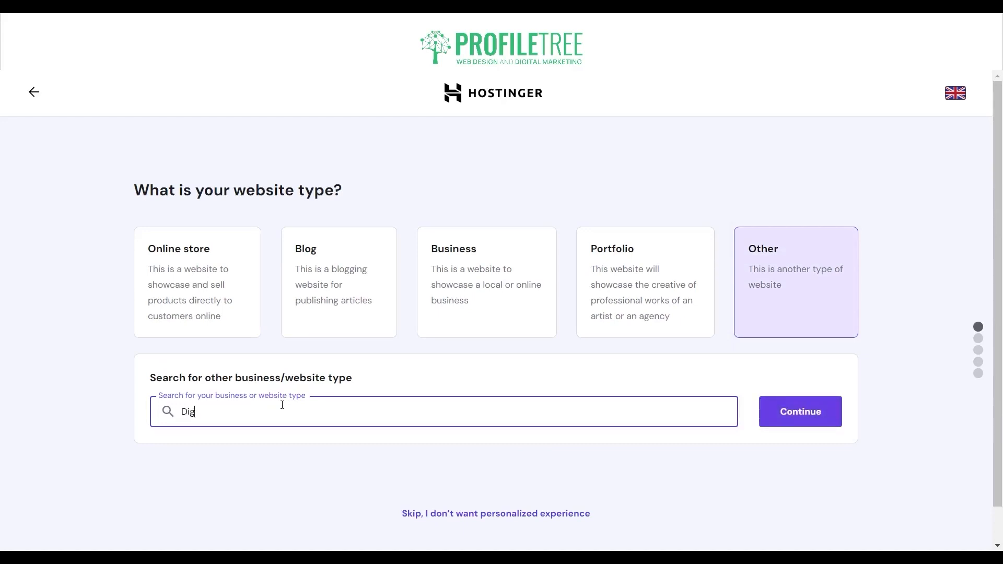
pyautogui.write('ital Marketing')
pyautogui.click(765, 424)
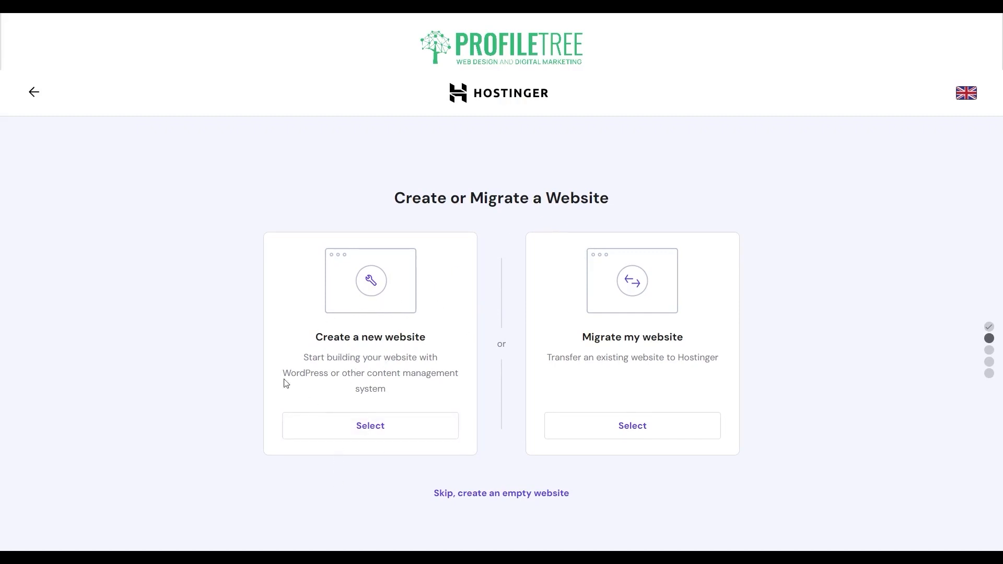
# Highlight parts of the new-website option's description, and choose to create a new website rather than migrate one.
pyautogui.moveTo(308, 362); pyautogui.dragTo(424, 361)
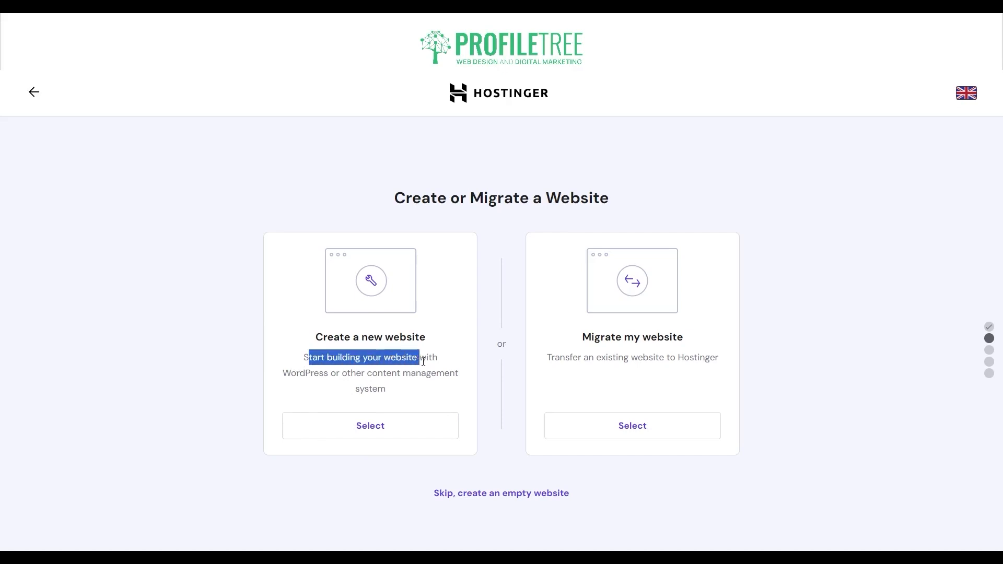
pyautogui.click(306, 387)
pyautogui.moveTo(280, 376); pyautogui.dragTo(332, 370)
pyautogui.click(333, 390)
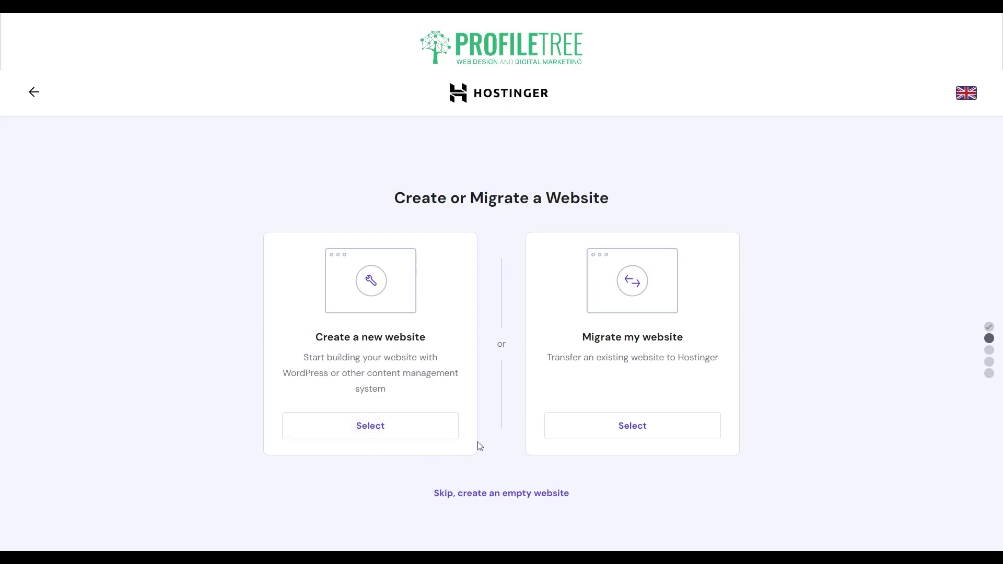
pyautogui.click(384, 431)
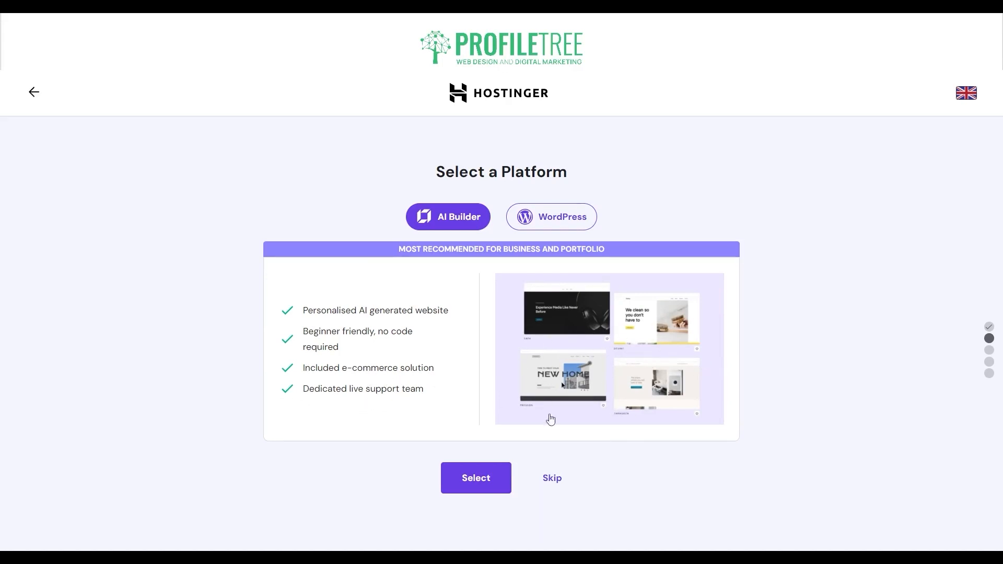
# Compare the WordPress and AI Builder platforms, highlighting WordPress's "Needs experience" point and the recommended uses of both.
pyautogui.click(550, 222)
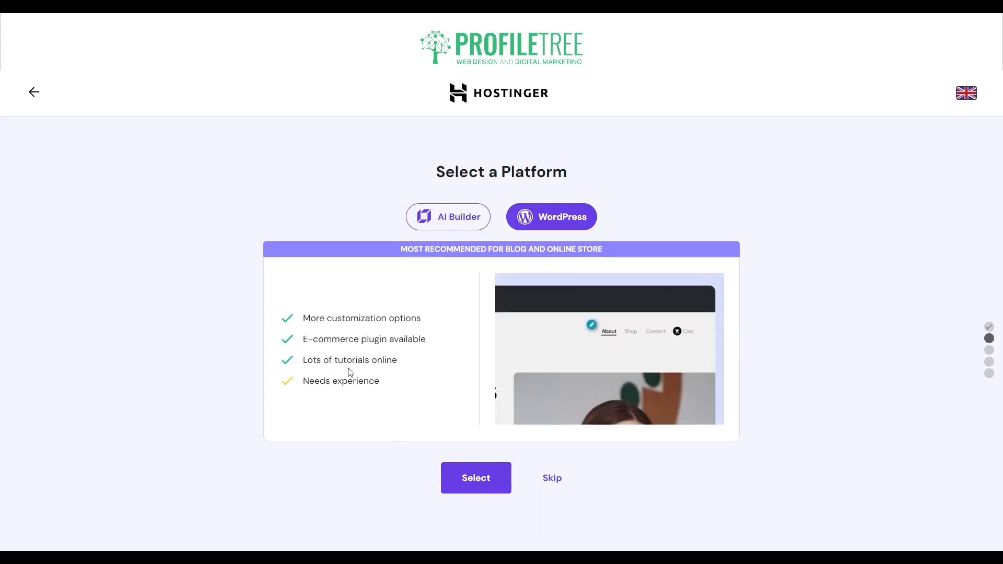
pyautogui.moveTo(304, 386); pyautogui.dragTo(389, 385)
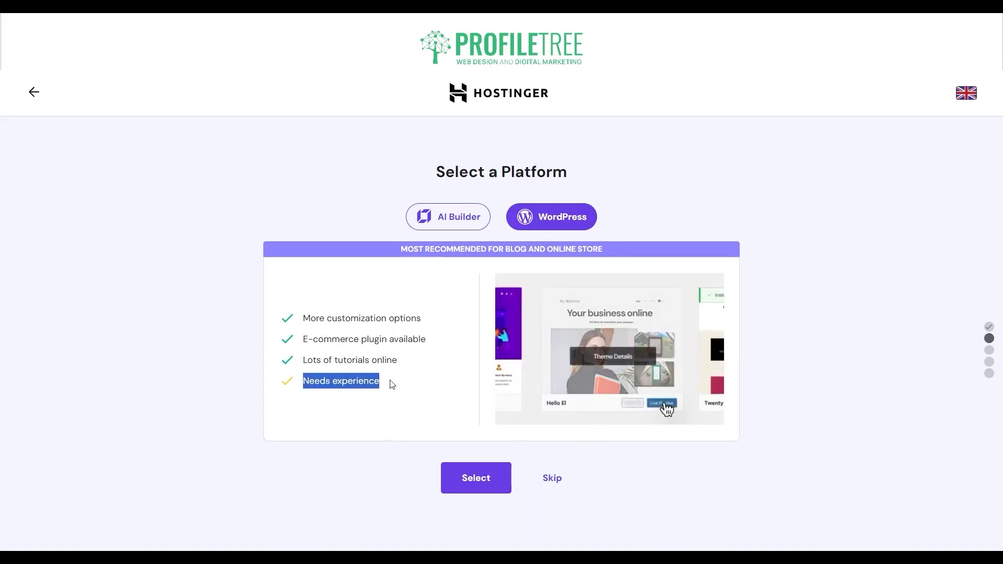
pyautogui.click(391, 385)
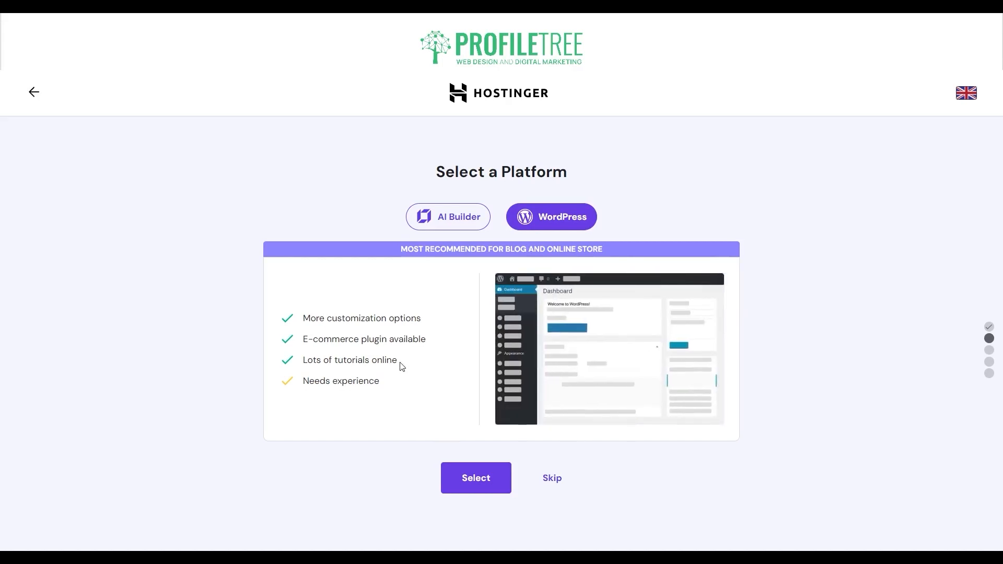
pyautogui.click(455, 219)
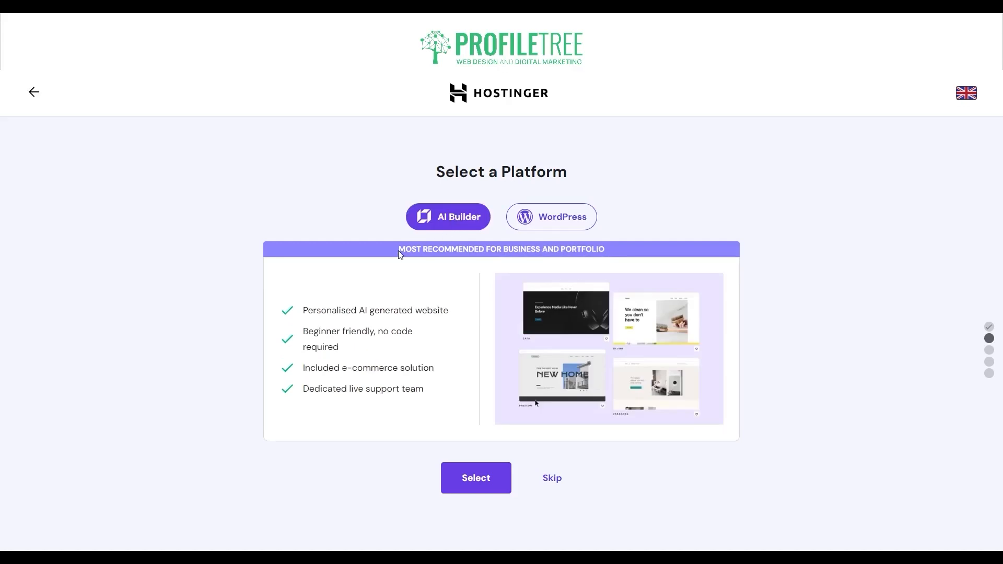
pyautogui.moveTo(400, 250); pyautogui.dragTo(623, 250)
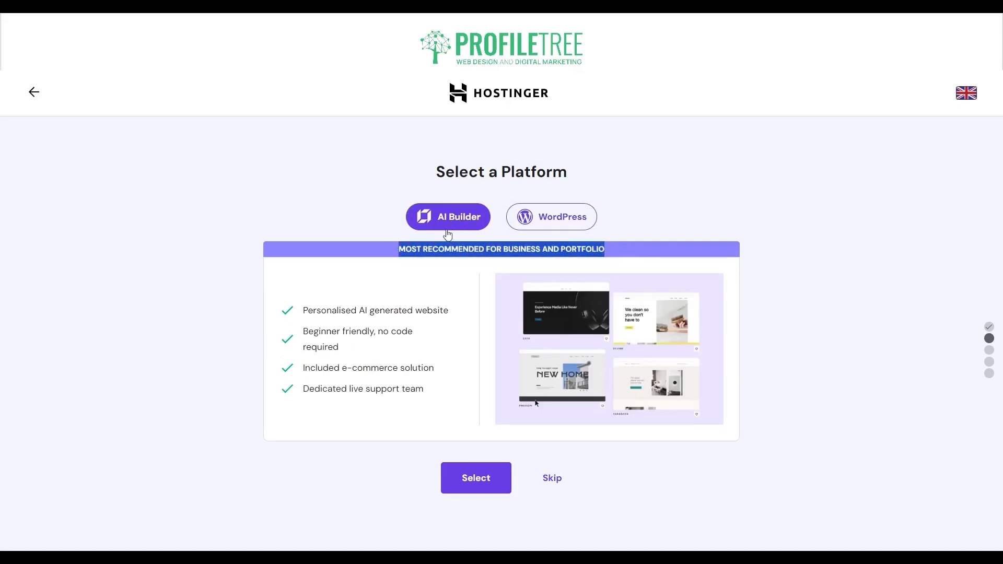
pyautogui.click(564, 217)
pyautogui.moveTo(393, 250); pyautogui.dragTo(606, 252)
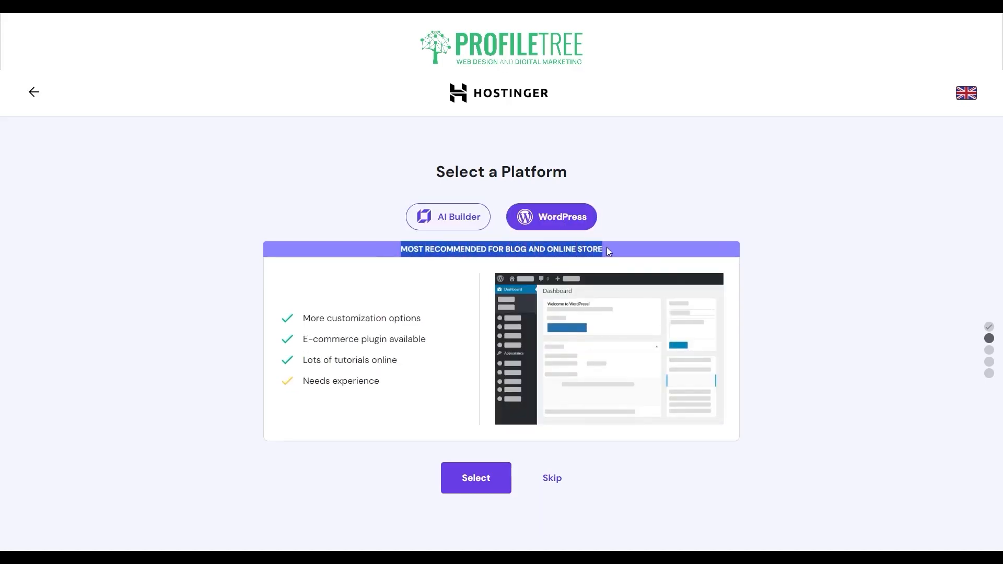
pyautogui.click(606, 250)
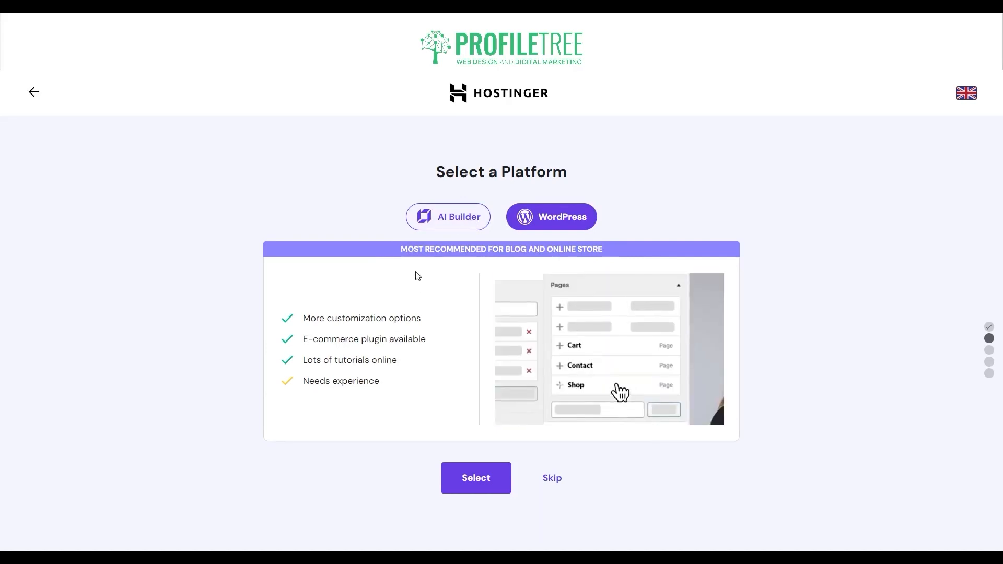
# Choose AI Builder as the website's platform.
pyautogui.click(447, 228)
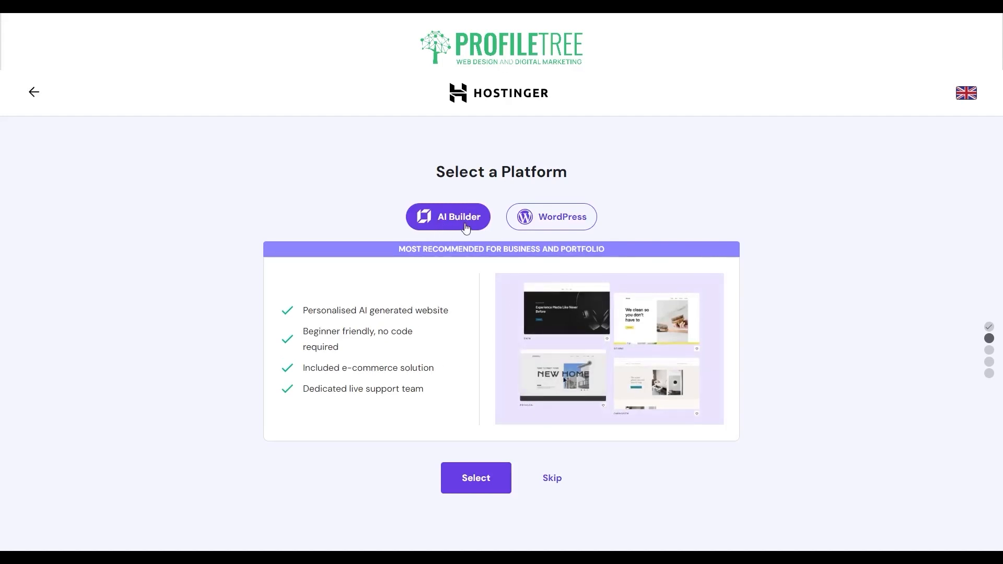
pyautogui.click(490, 488)
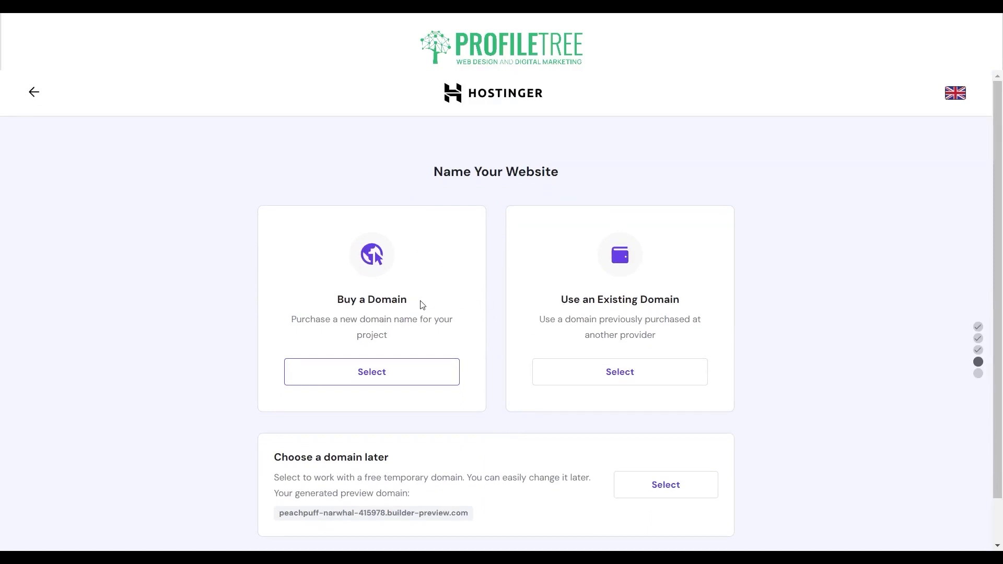
# Try the option to buy a domain, filling in profiletree.com as the desired domain name and clearing it again.
pyautogui.click(417, 376)
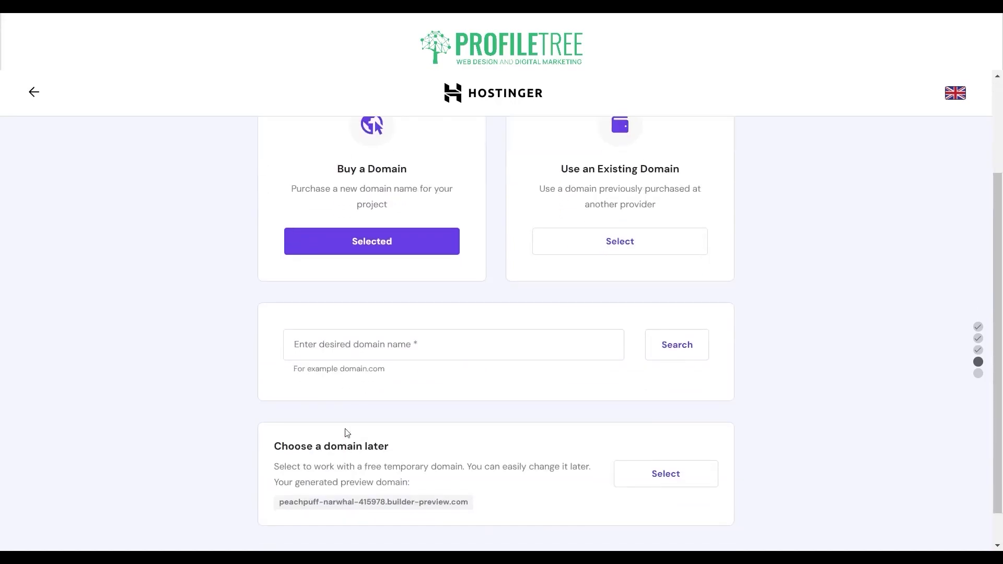
pyautogui.click(375, 355)
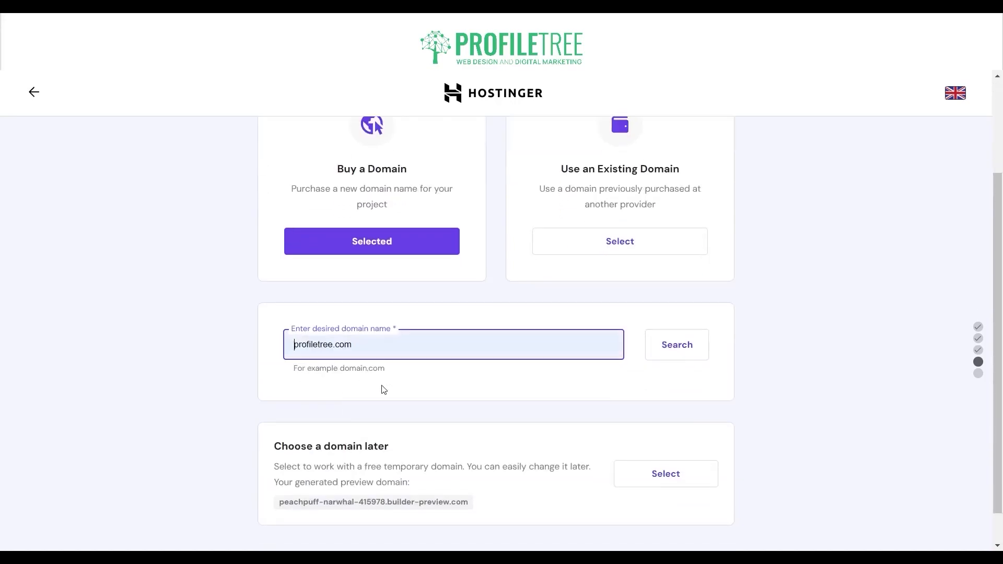
pyautogui.click(384, 390)
pyautogui.hotkey('ctrl', 'shift', 'Left')
pyautogui.hotkey('ctrl', 'shift', 'Left')
pyautogui.press('BackSpace')
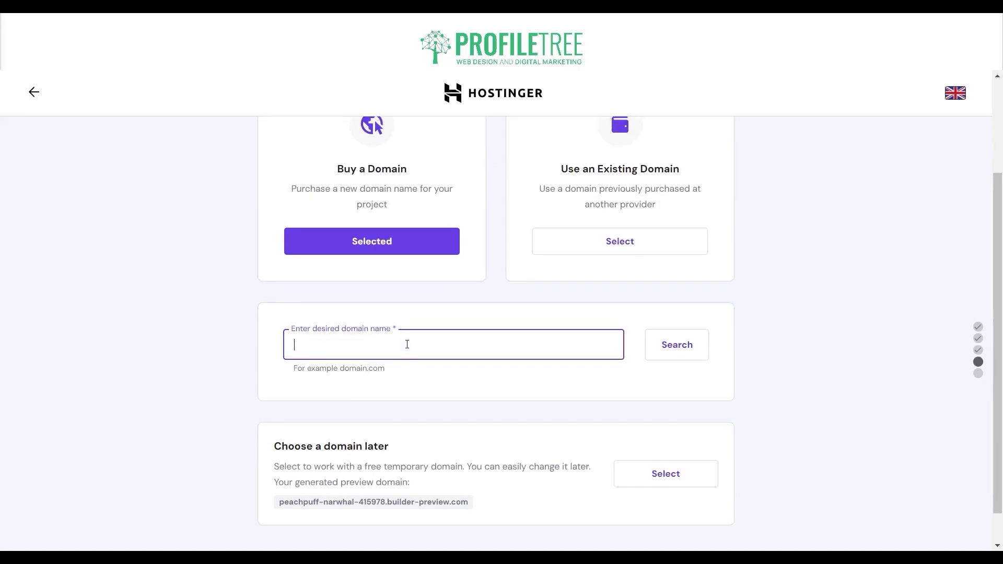
# Choose to use an existing domain, enter profiletree.com as its name, and continue.
pyautogui.click(549, 253)
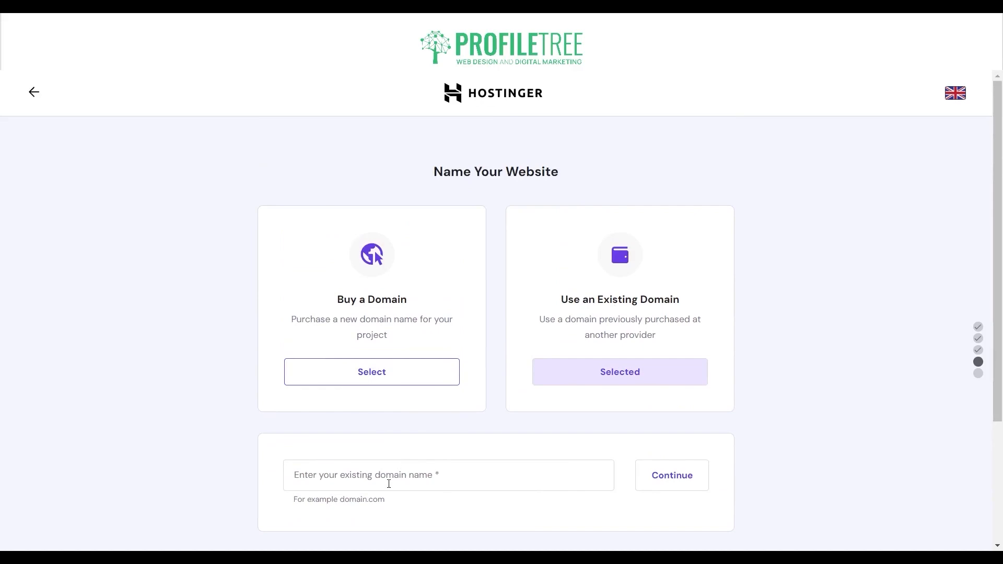
pyautogui.click(390, 484)
pyautogui.click(389, 517)
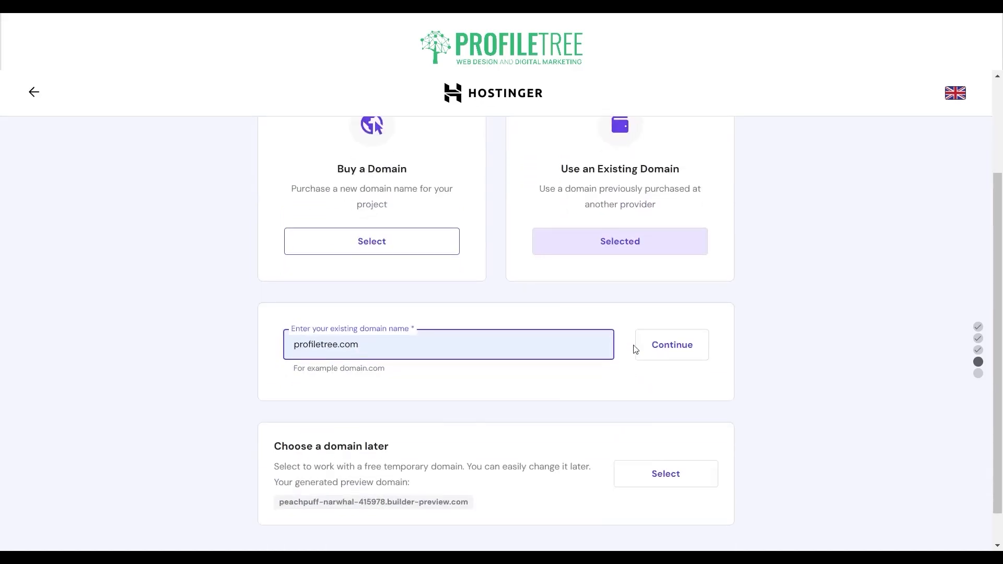
pyautogui.click(637, 349)
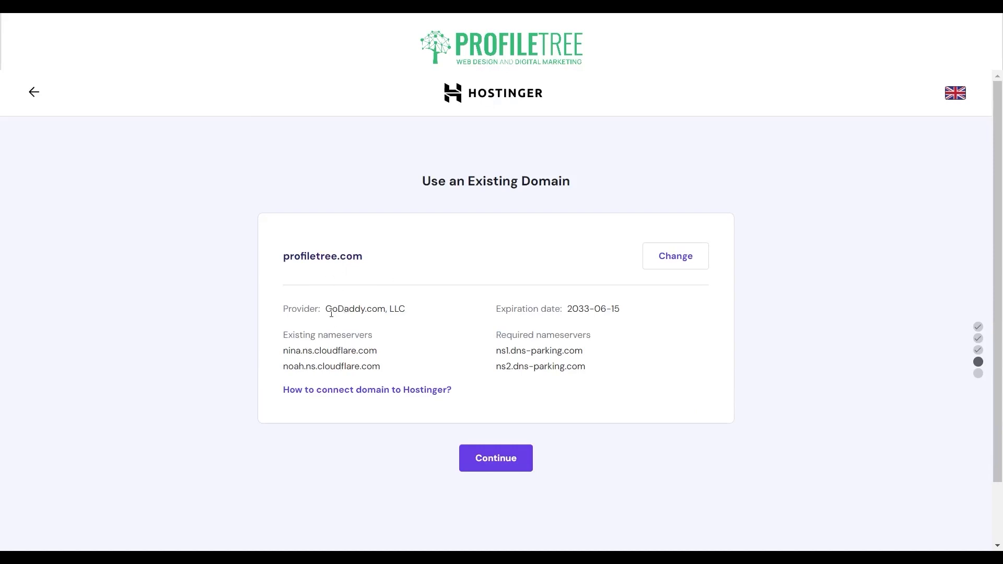
# Highlight the existing domain's provider, and go back to the website naming options.
pyautogui.moveTo(327, 314); pyautogui.dragTo(456, 314)
pyautogui.click(455, 314)
pyautogui.click(33, 93)
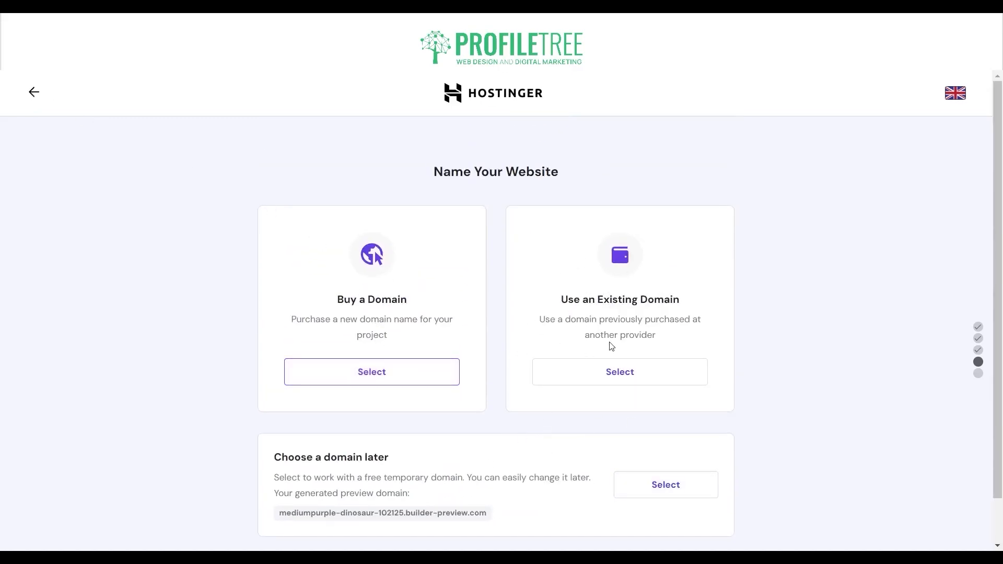
# Highlight the existing-domain and choose-later option titles, and select choosing a domain later with the free temporary domain.
pyautogui.moveTo(560, 302); pyautogui.dragTo(706, 312)
pyautogui.click(723, 311)
pyautogui.scroll(-1, 346, 296)
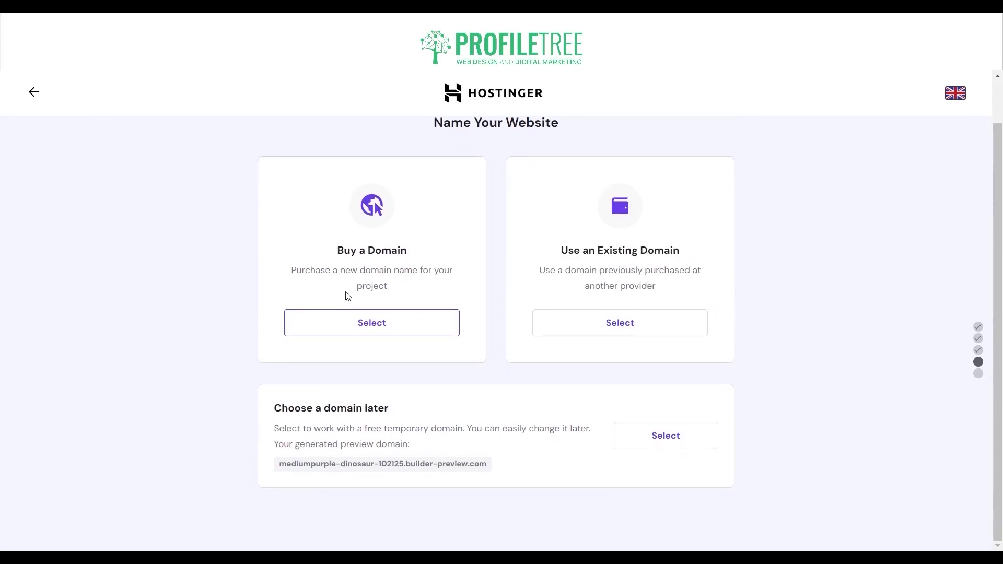
pyautogui.moveTo(274, 408); pyautogui.dragTo(397, 411)
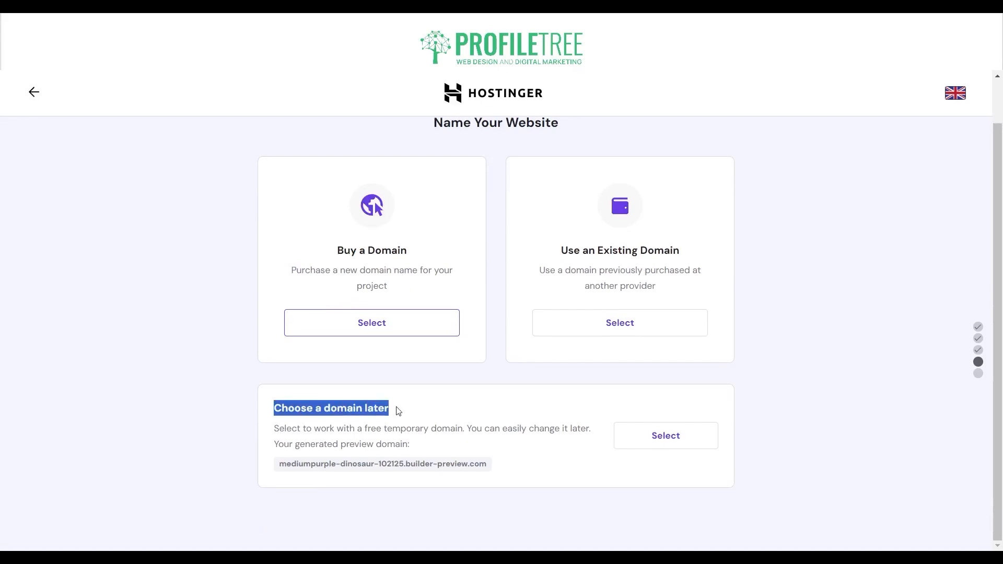
pyautogui.click(400, 411)
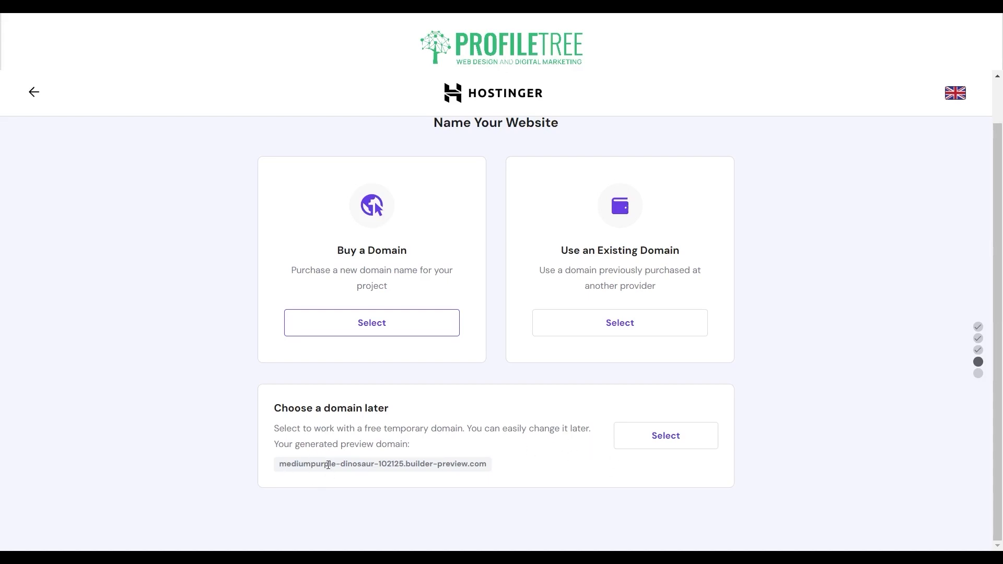
pyautogui.click(660, 431)
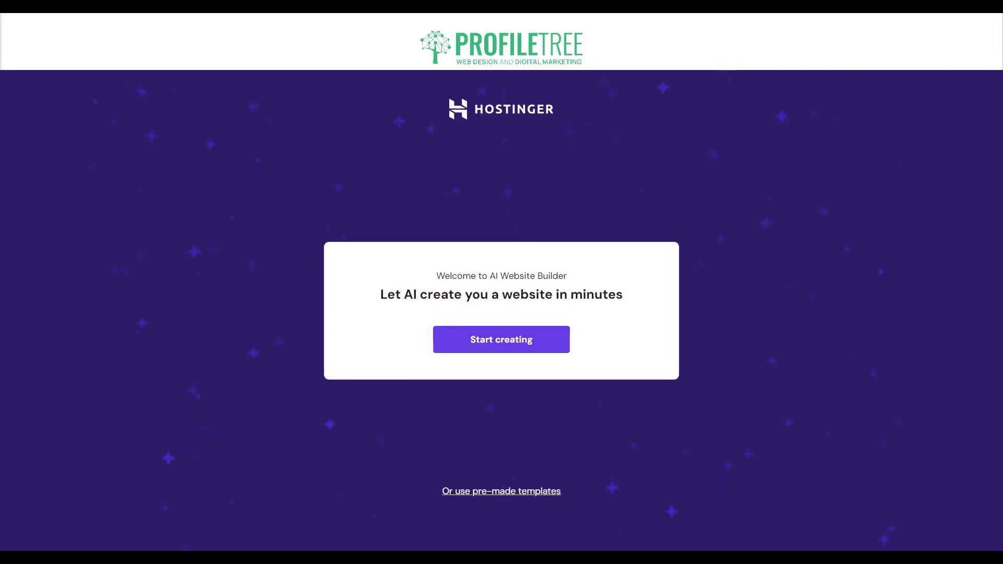
# Open the Photography category of the pre-made website templates and look through its first page.
pyautogui.click(481, 492)
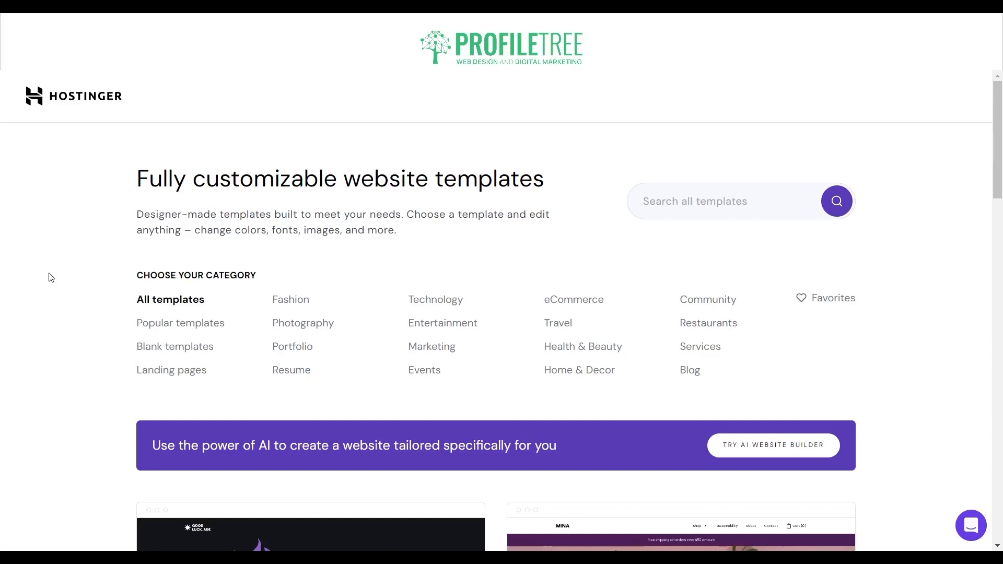
pyautogui.click(305, 328)
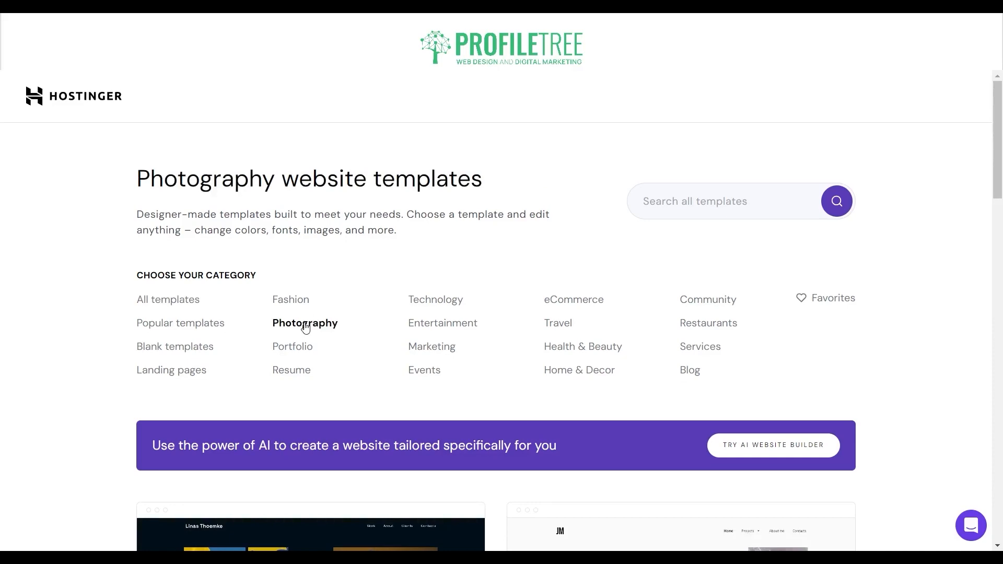
pyautogui.scroll(-3, 534, 415)
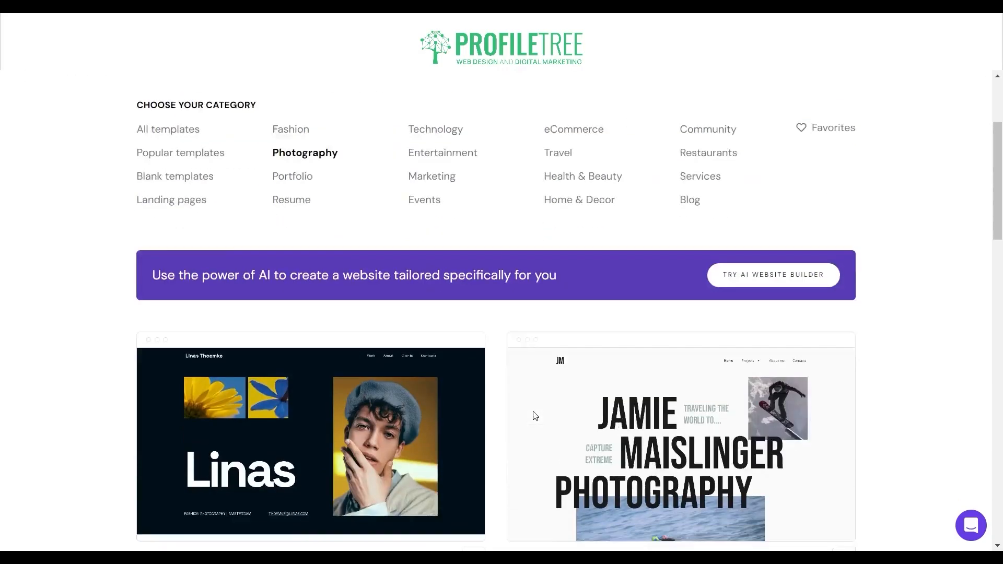
pyautogui.scroll(-12, 534, 416)
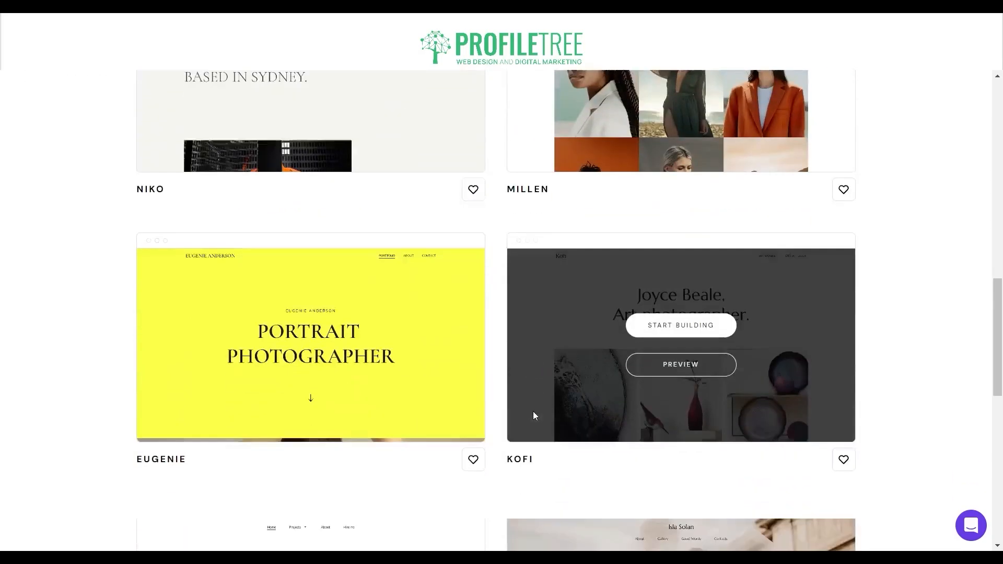
pyautogui.scroll(-11, 533, 415)
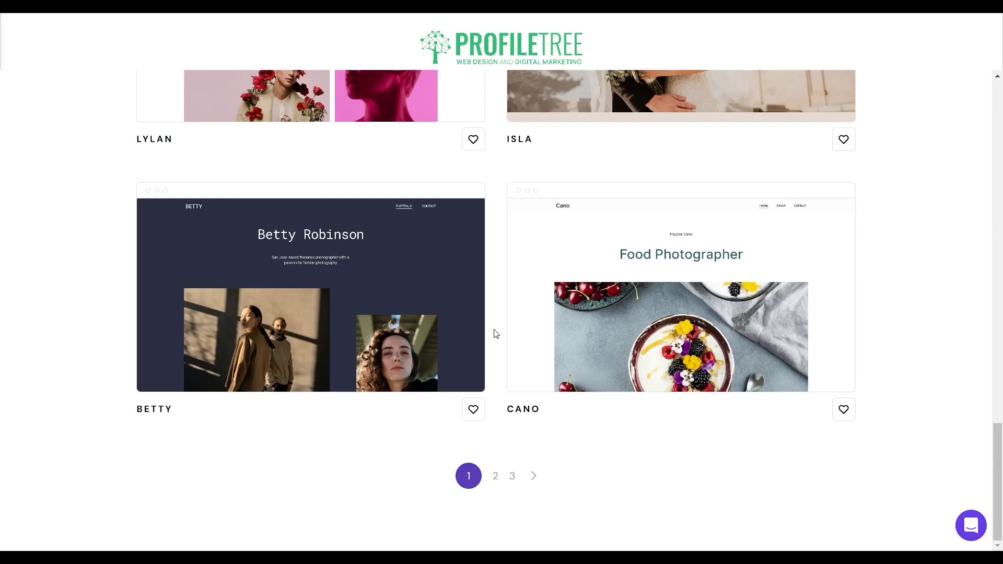
pyautogui.scroll(15, 497, 334)
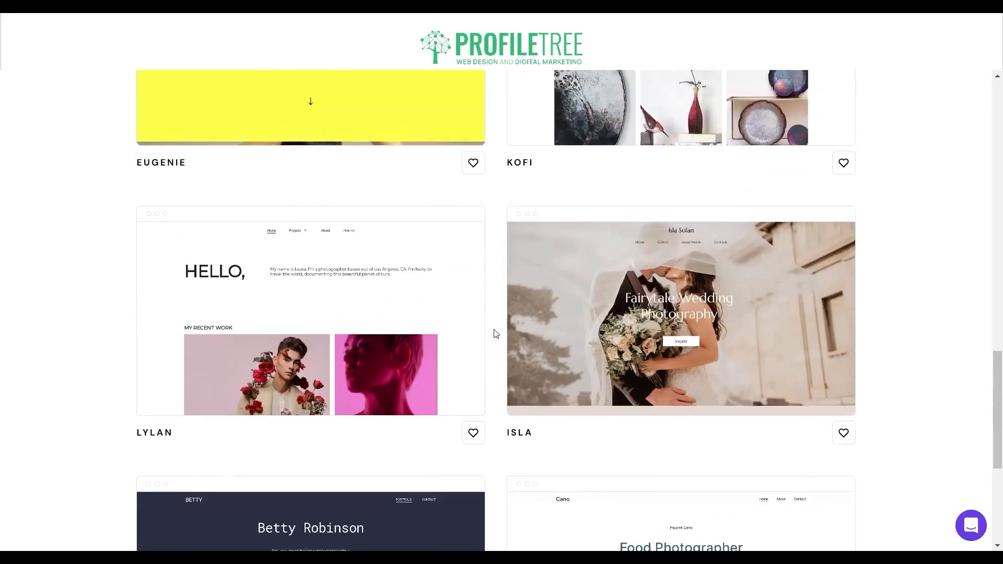
pyautogui.scroll(8, 497, 334)
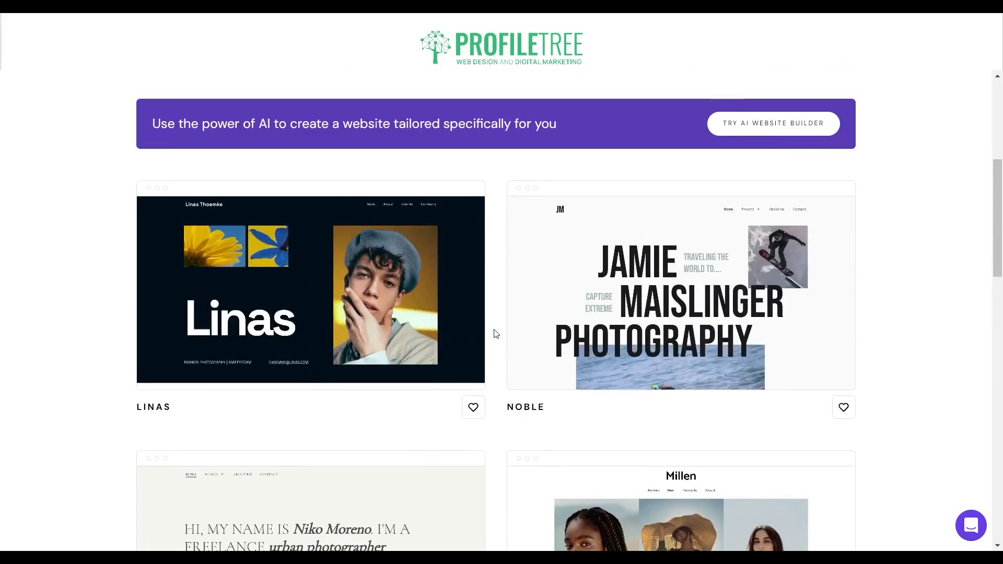
pyautogui.scroll(-16, 496, 334)
pyautogui.scroll(-6, 496, 334)
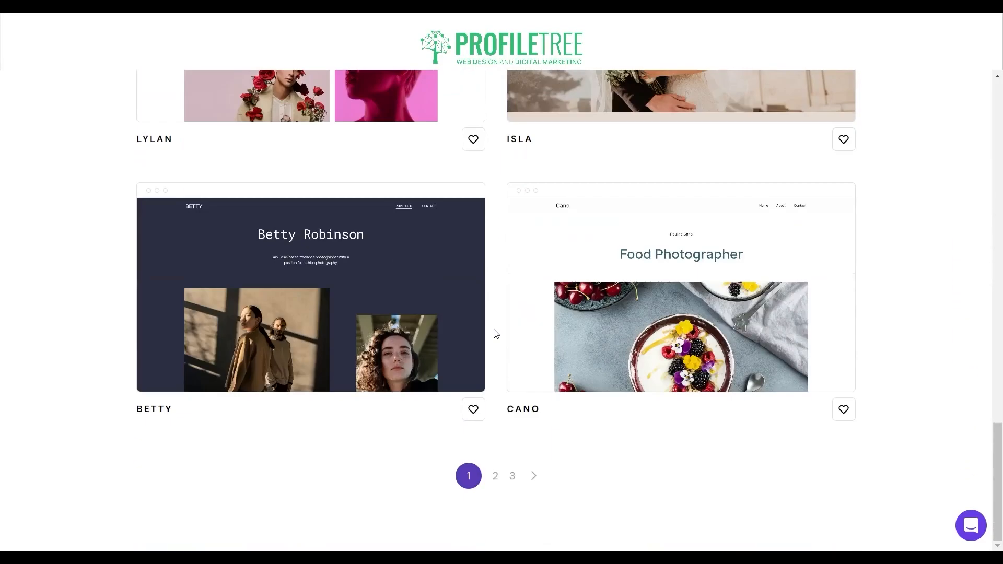
# Look through the second and third pages of the Photography templates.
pyautogui.click(494, 477)
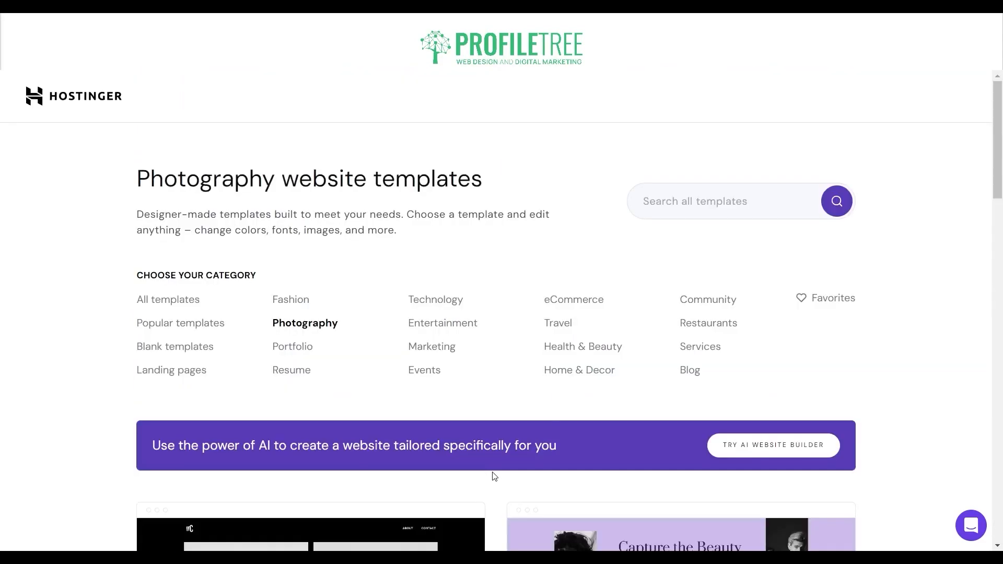
pyautogui.scroll(-10, 494, 476)
pyautogui.scroll(-9, 494, 476)
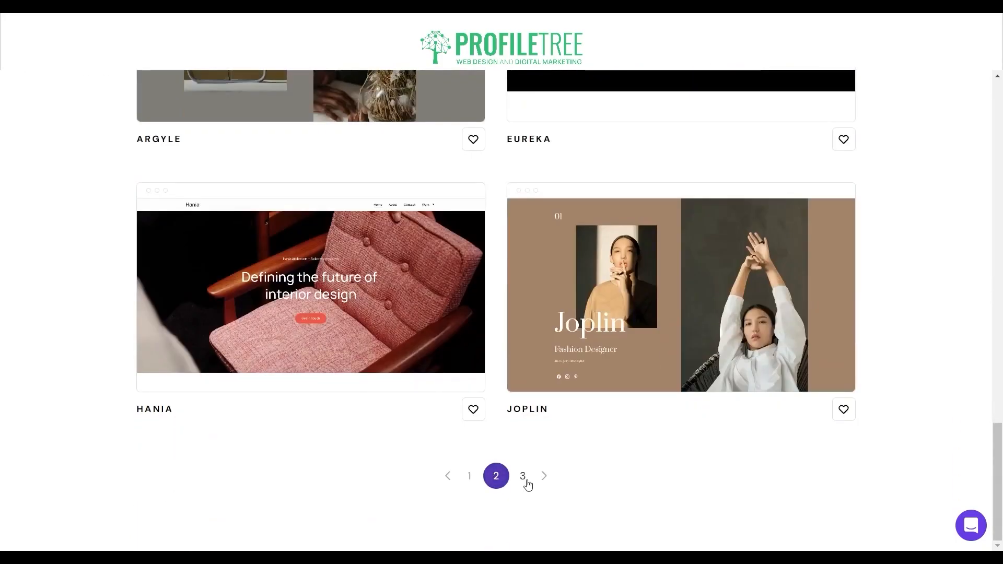
pyautogui.click(527, 482)
pyautogui.scroll(-5, 520, 488)
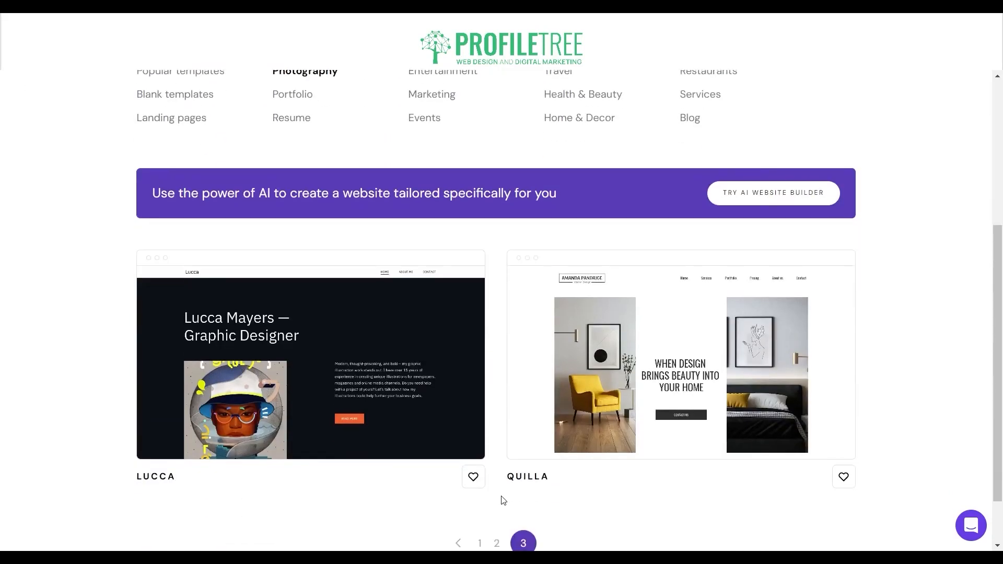
pyautogui.scroll(-1, 503, 500)
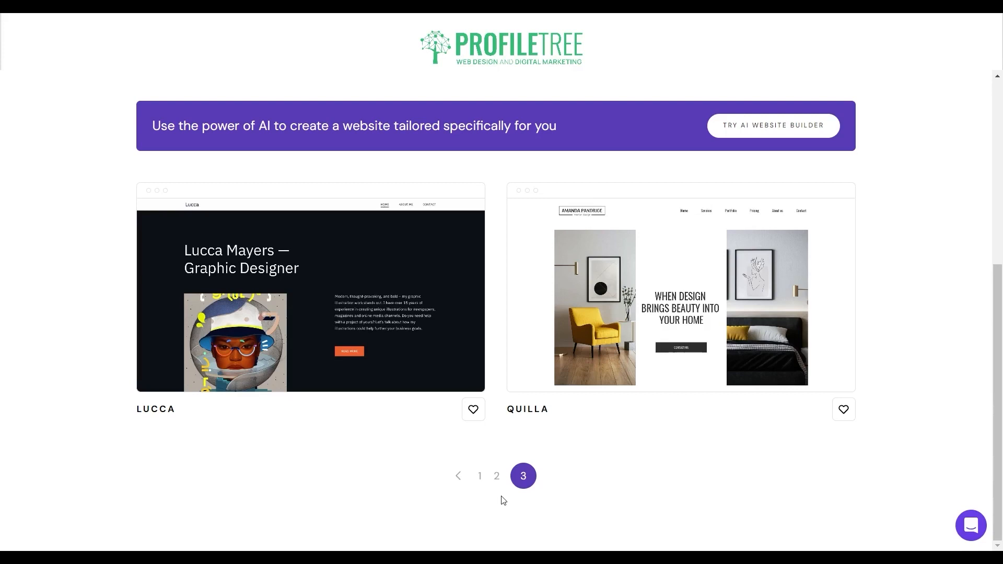
# Return to the first page of Photography templates and open the preview of the Linas template.
pyautogui.click(480, 476)
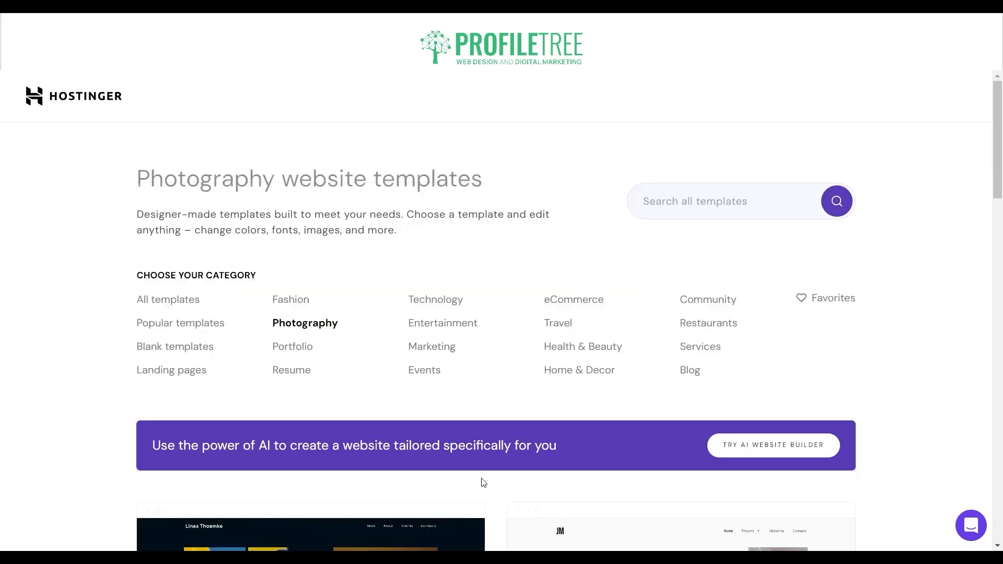
pyautogui.scroll(-5, 481, 481)
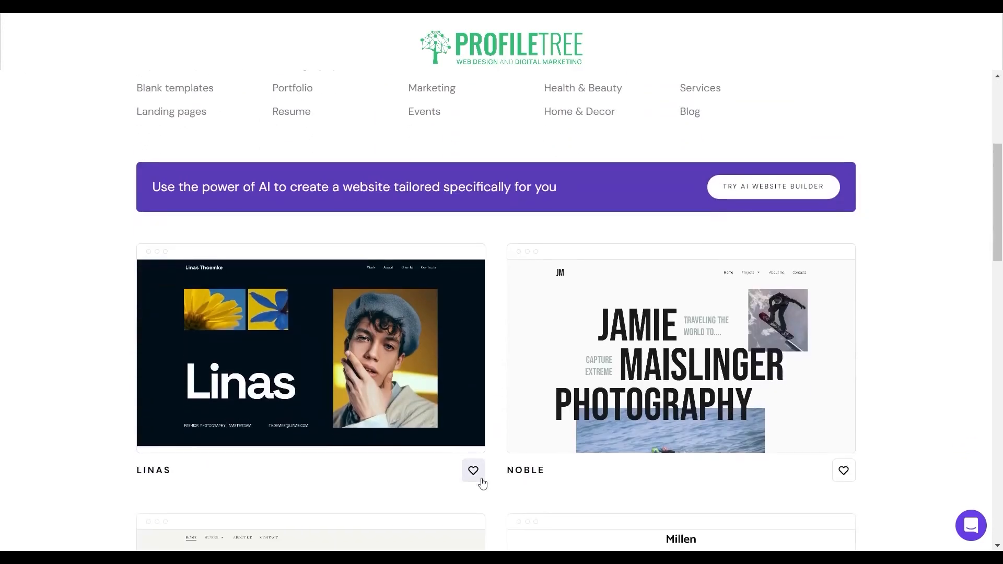
pyautogui.moveTo(512, 428)
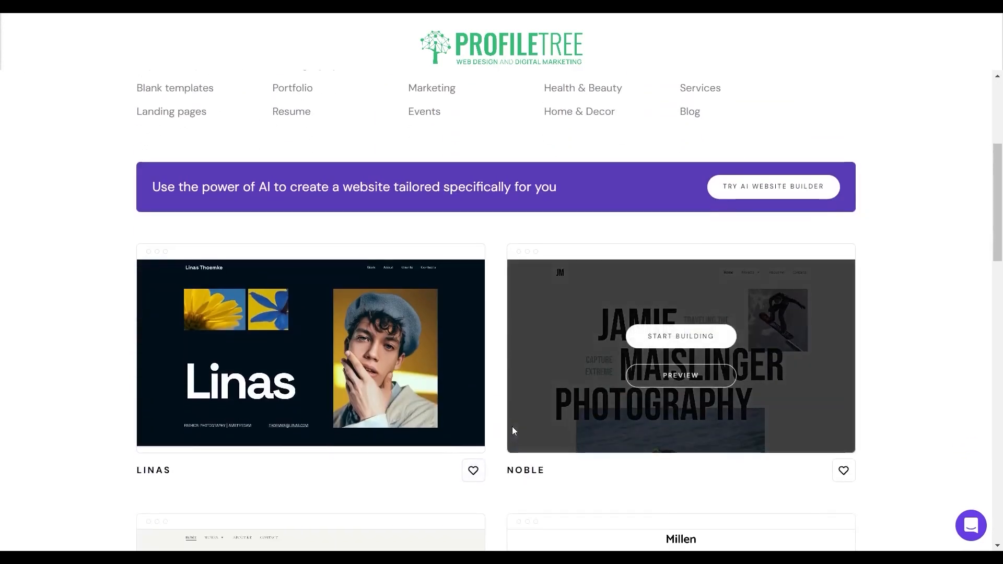
pyautogui.moveTo(359, 441)
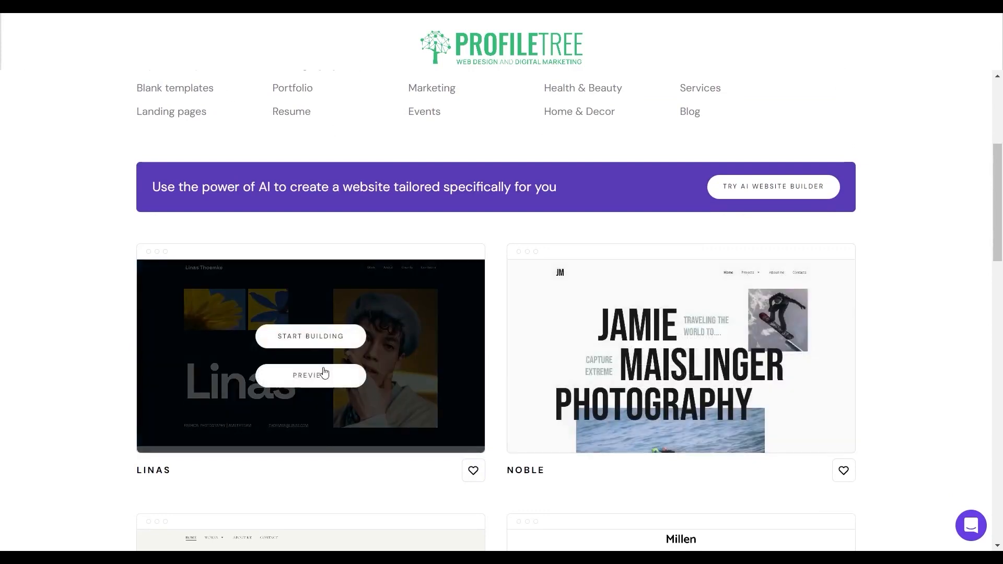
pyautogui.click(324, 374)
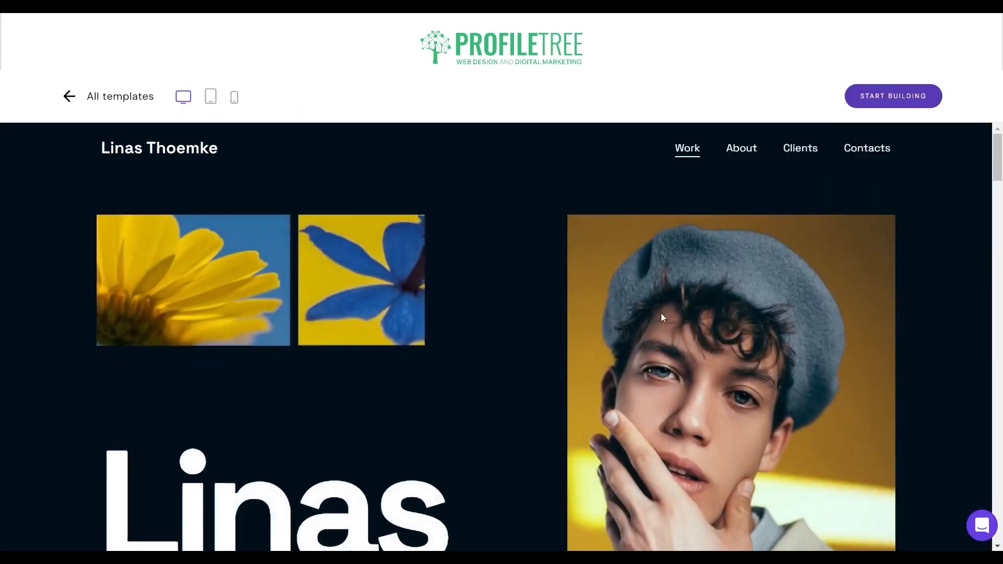
# Examine the Linas template's desktop preview down to its contact form and footer, and return to its beginning.
pyautogui.scroll(-12, 462, 471)
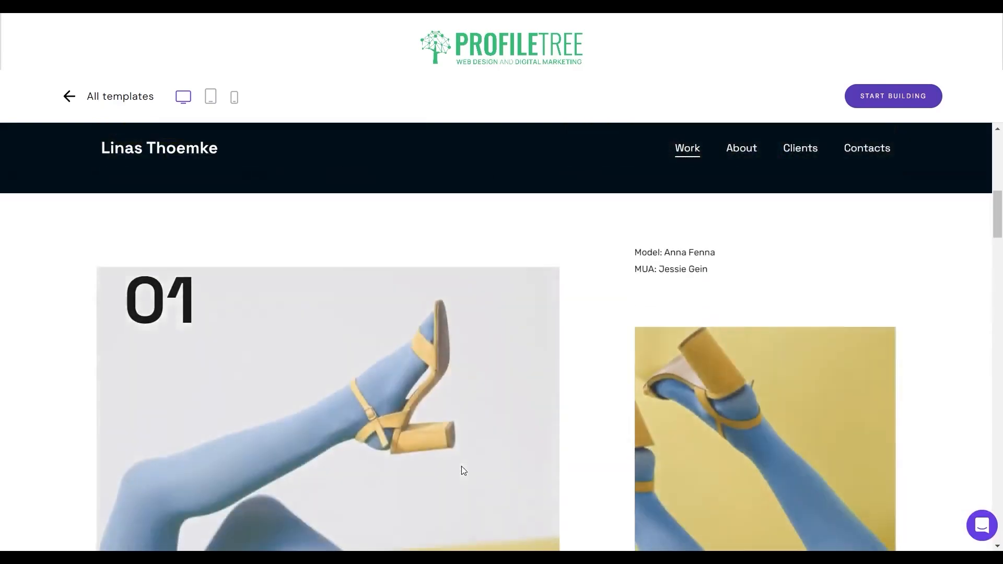
pyautogui.scroll(-10, 462, 466)
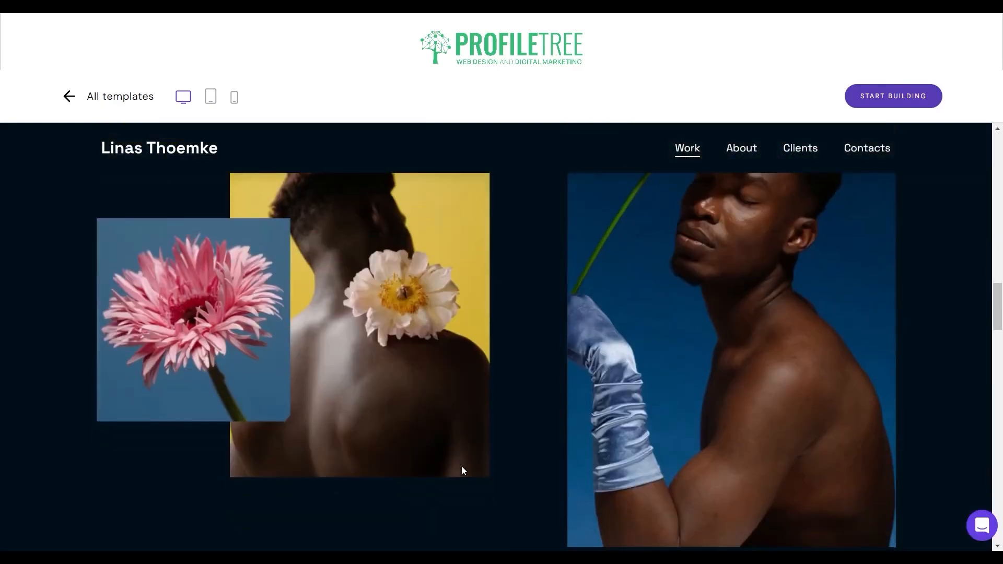
pyautogui.scroll(-10, 462, 471)
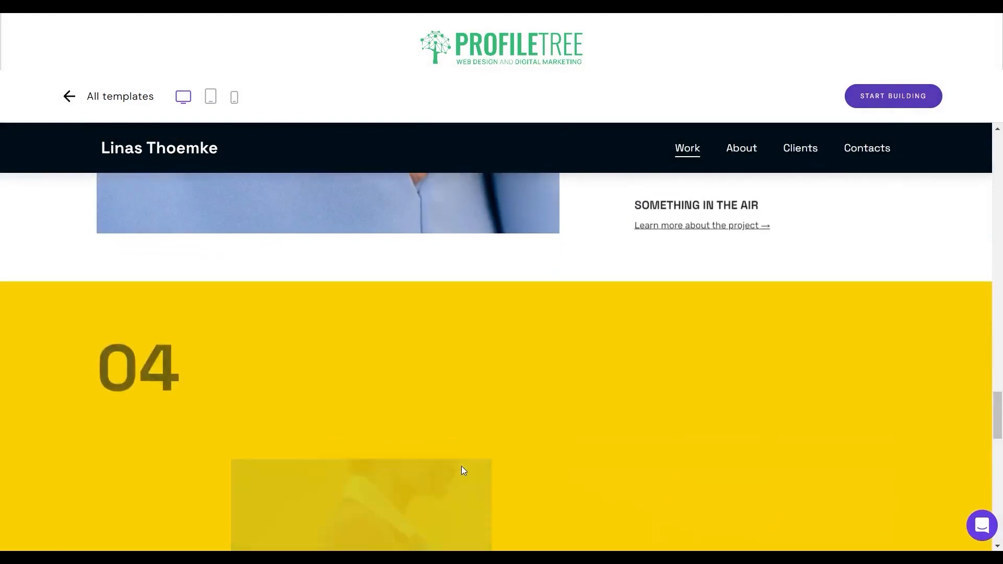
pyautogui.scroll(-10, 462, 466)
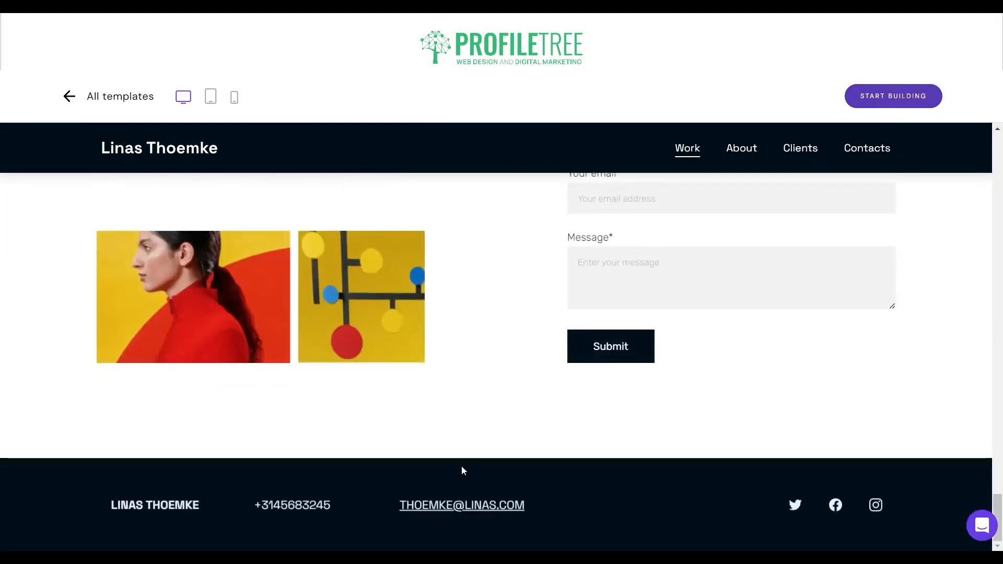
pyautogui.scroll(5, 462, 466)
pyautogui.scroll(20, 462, 466)
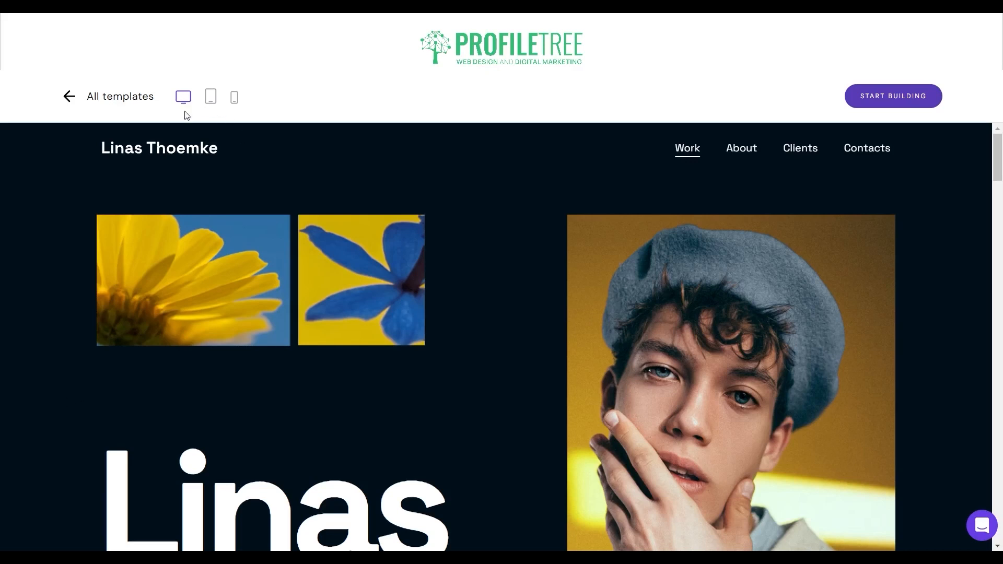
# Preview the Linas template at tablet size and at mobile size, and look through the mobile layout.
pyautogui.click(211, 97)
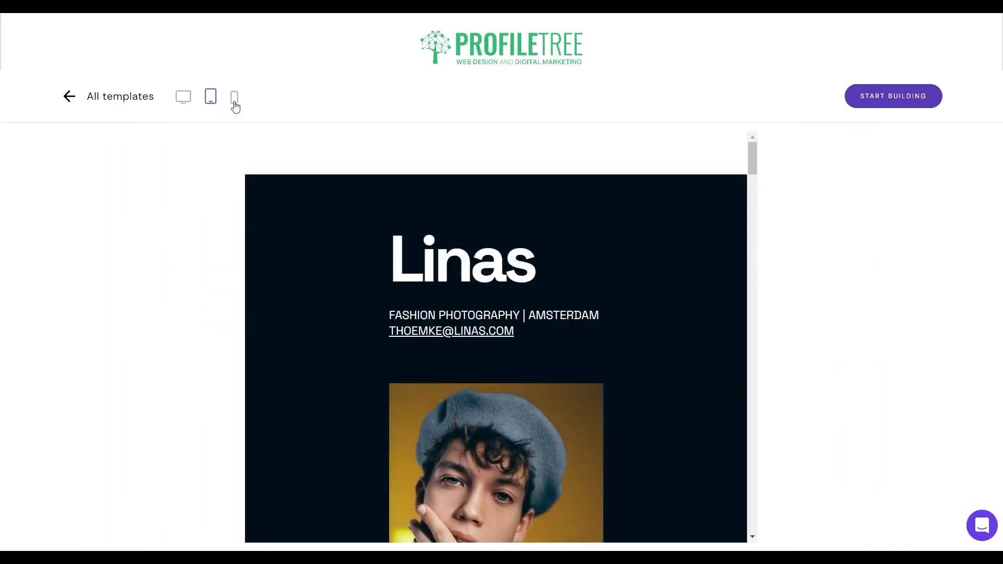
pyautogui.click(234, 97)
pyautogui.scroll(-1, 579, 220)
pyautogui.scroll(-8, 578, 218)
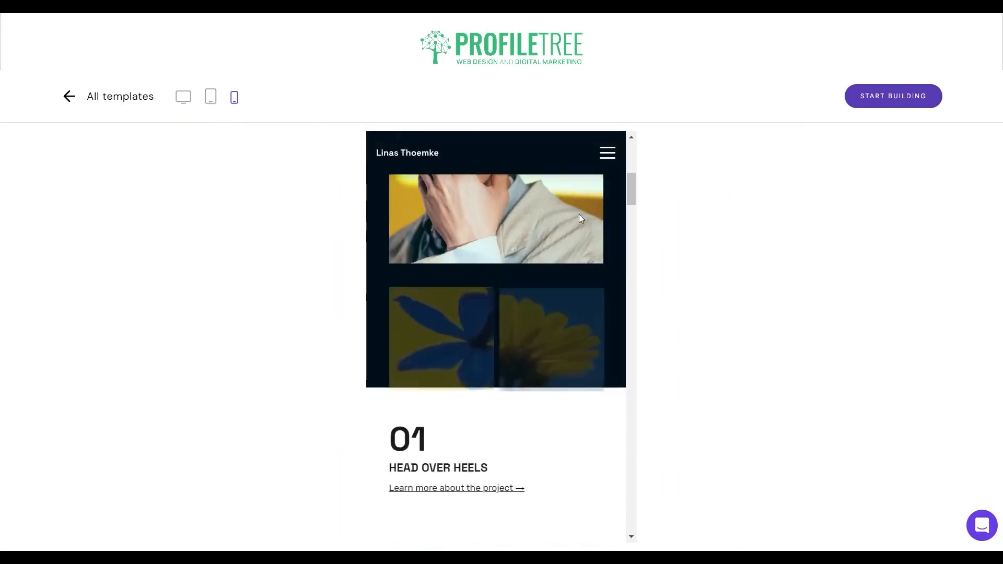
# Examine the Linas template's mobile layout, including its expanded navigation menu and the Flower Garden gallery.
pyautogui.scroll(4, 583, 198)
pyautogui.scroll(5, 581, 196)
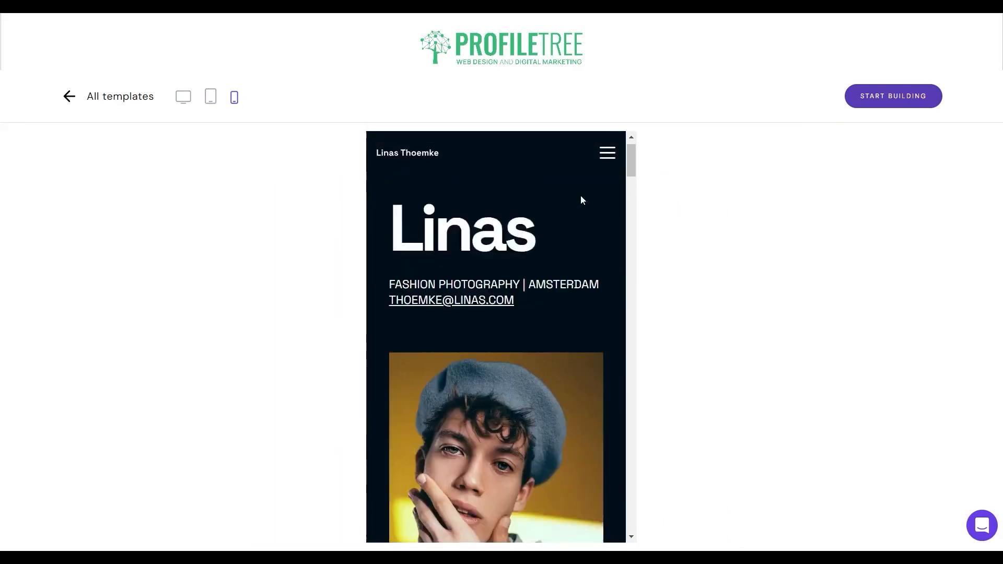
pyautogui.scroll(-10, 578, 196)
pyautogui.scroll(-3, 583, 201)
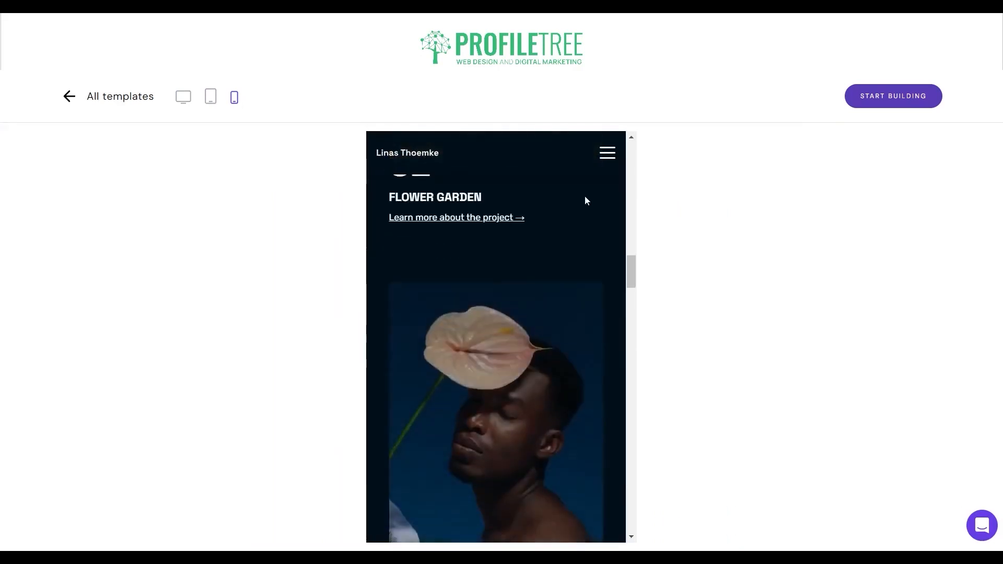
pyautogui.click(607, 153)
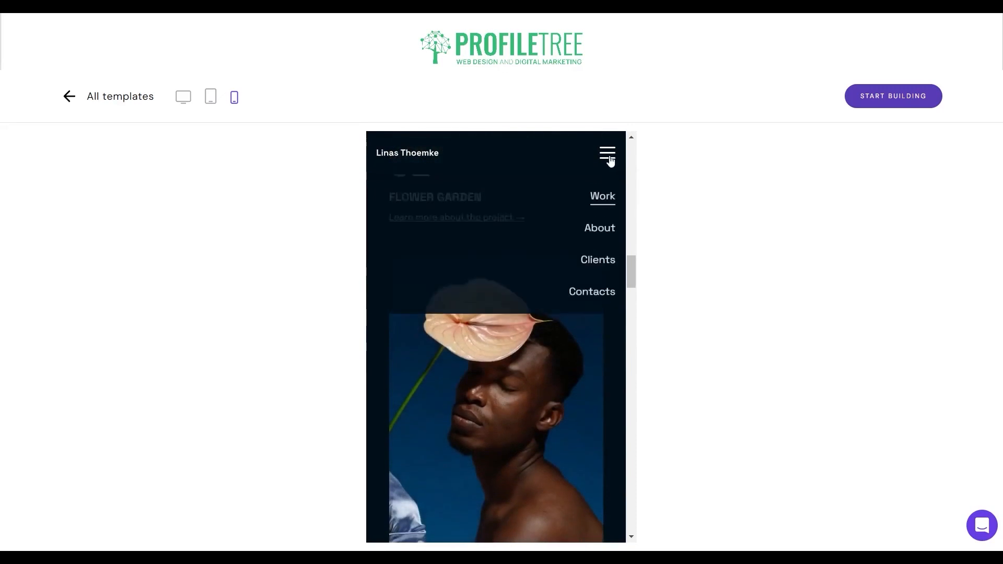
pyautogui.click(602, 341)
pyautogui.scroll(-7, 590, 342)
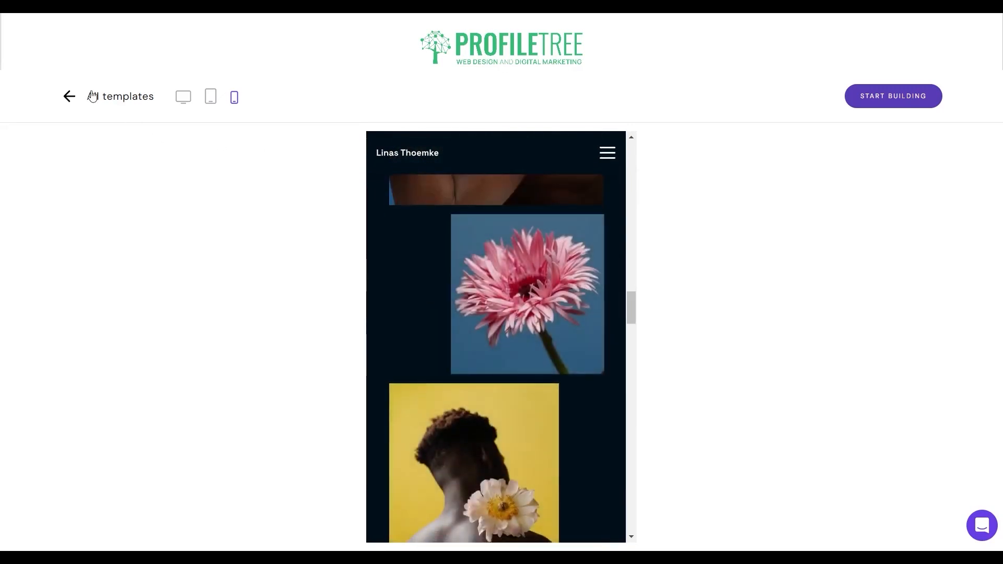
# Return to all templates, filter them by the eCommerce category and look through its first page.
pyautogui.click(92, 97)
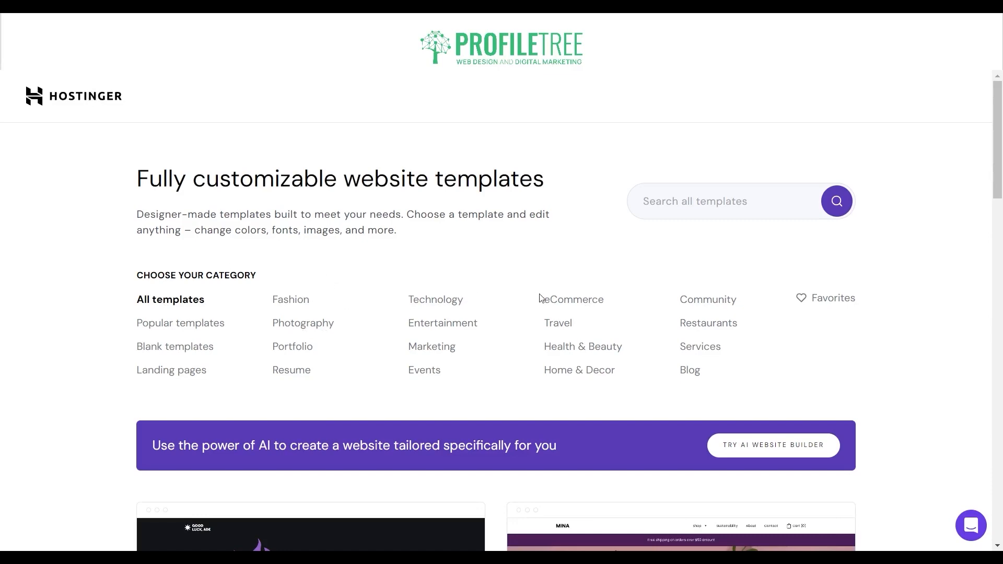
pyautogui.click(562, 297)
pyautogui.scroll(-7, 524, 320)
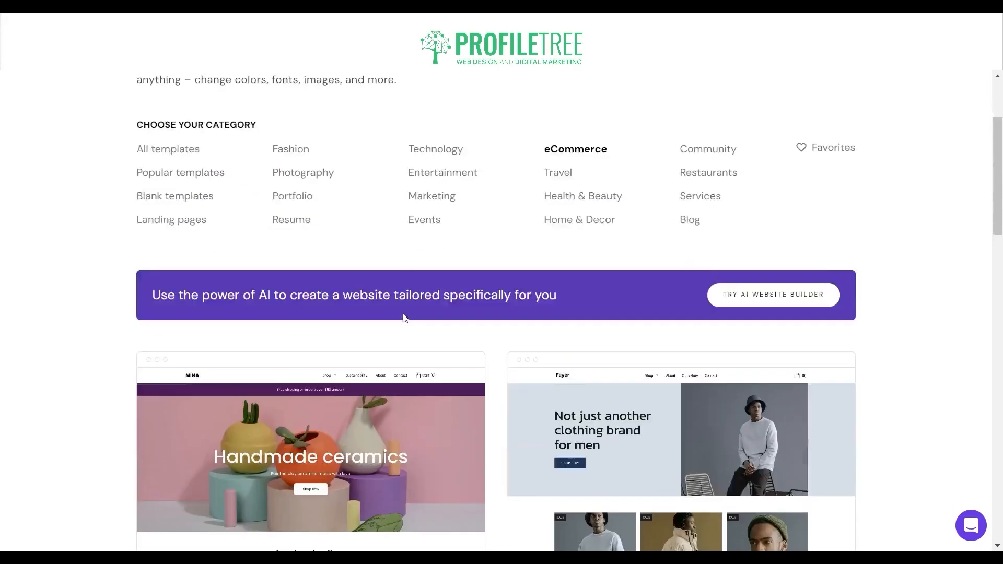
pyautogui.scroll(-15, 47, 341)
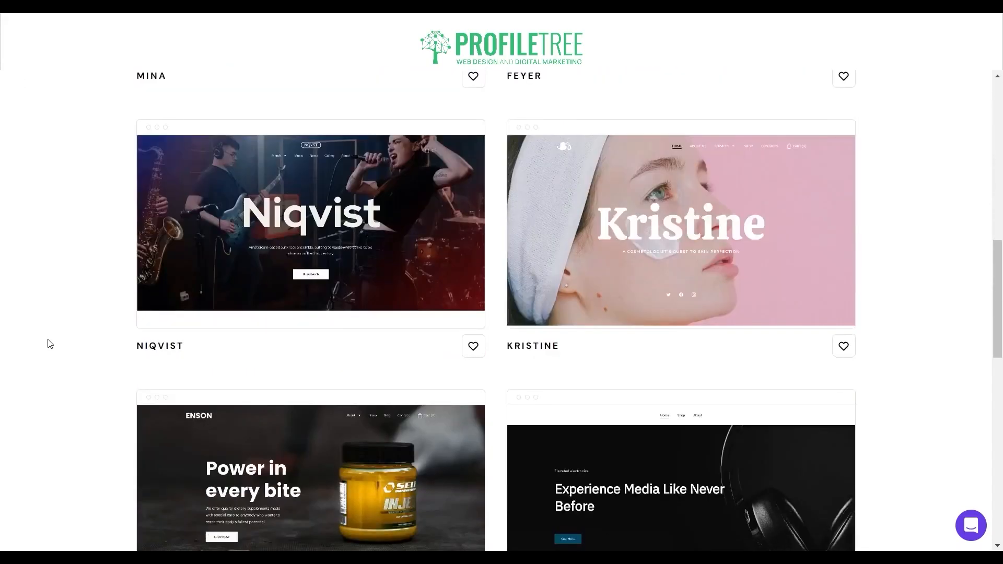
pyautogui.scroll(-3, 46, 341)
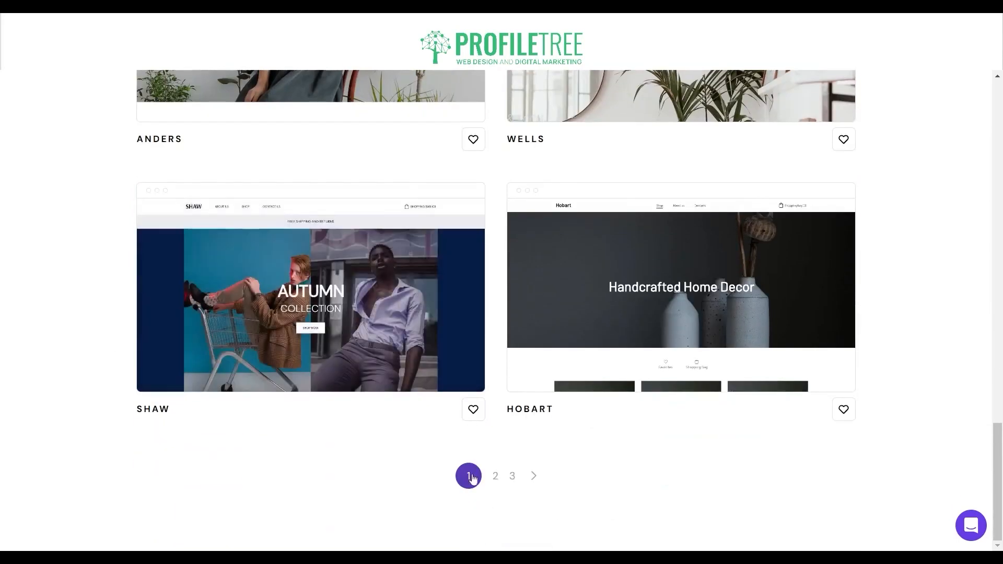
# Browse the second page of eCommerce templates and open the preview of the Munk template.
pyautogui.click(497, 480)
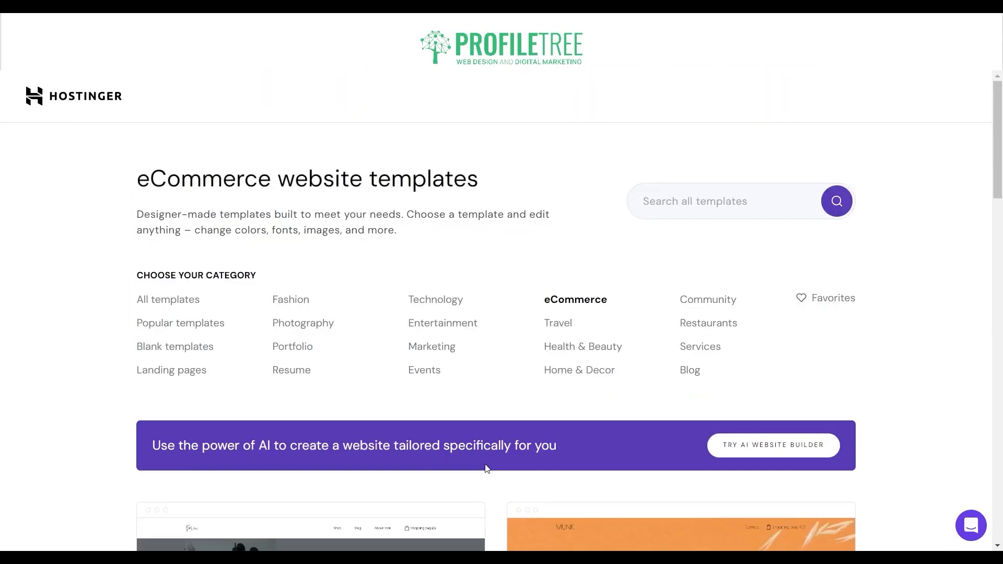
pyautogui.scroll(-12, 415, 468)
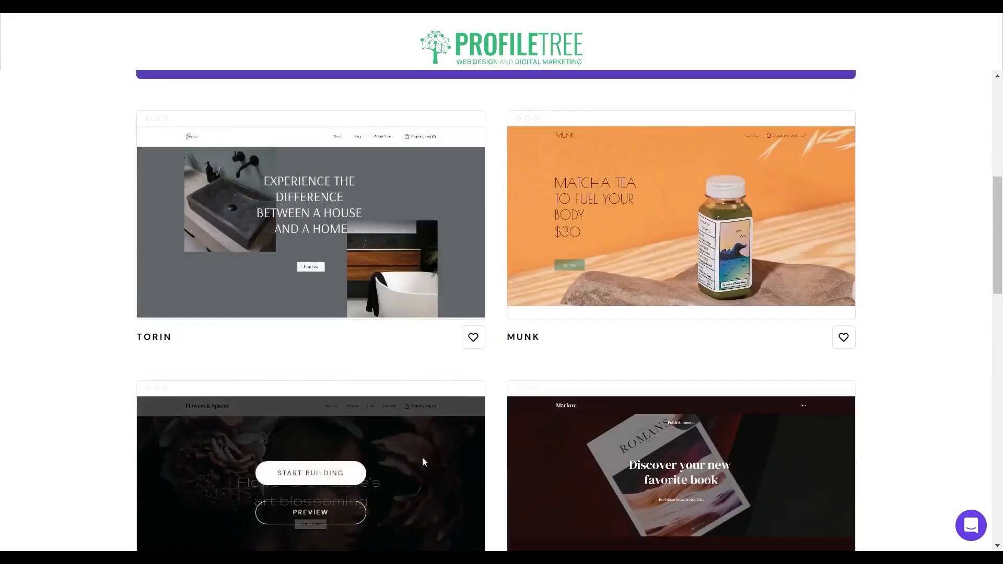
pyautogui.scroll(9, 469, 375)
pyautogui.scroll(-7, 528, 361)
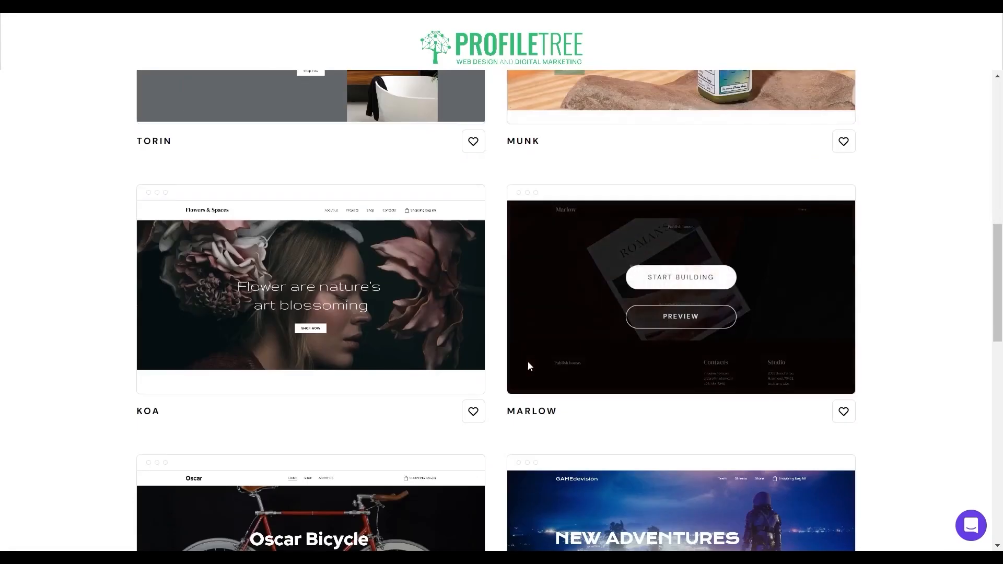
pyautogui.scroll(4, 695, 209)
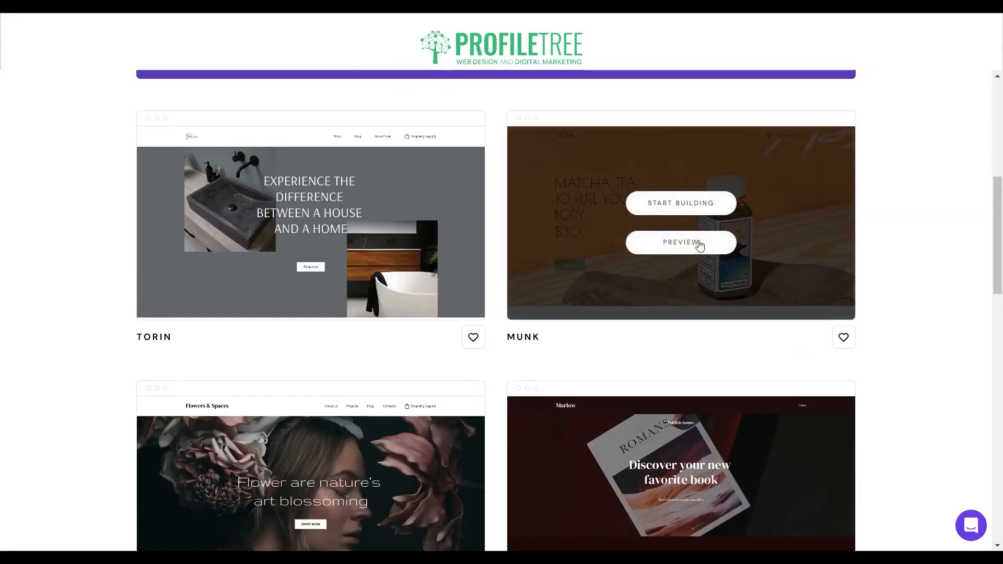
pyautogui.click(699, 244)
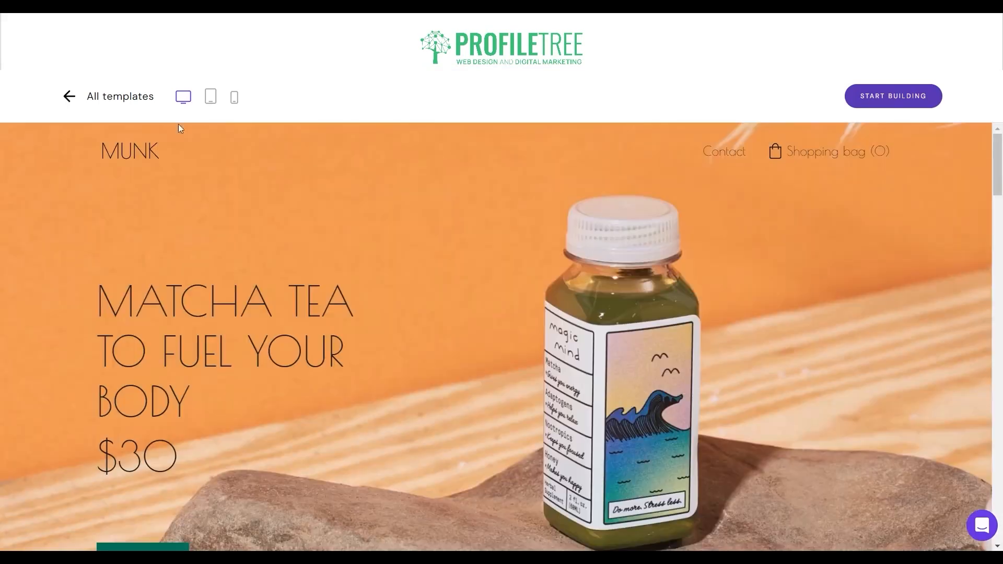
# Preview the Munk template at mobile size and switch back to desktop size.
pyautogui.click(235, 98)
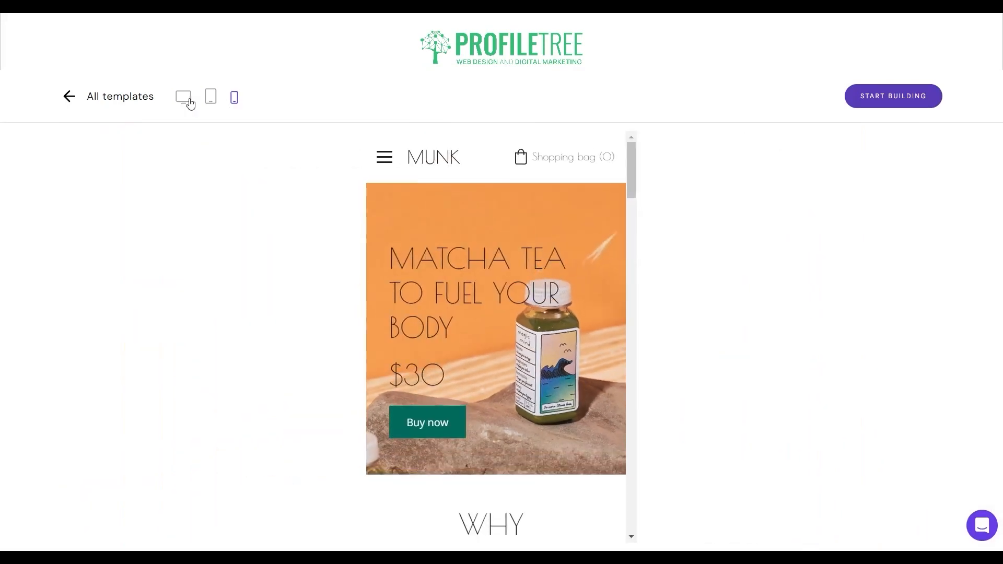
pyautogui.click(187, 100)
pyautogui.scroll(-4, 568, 185)
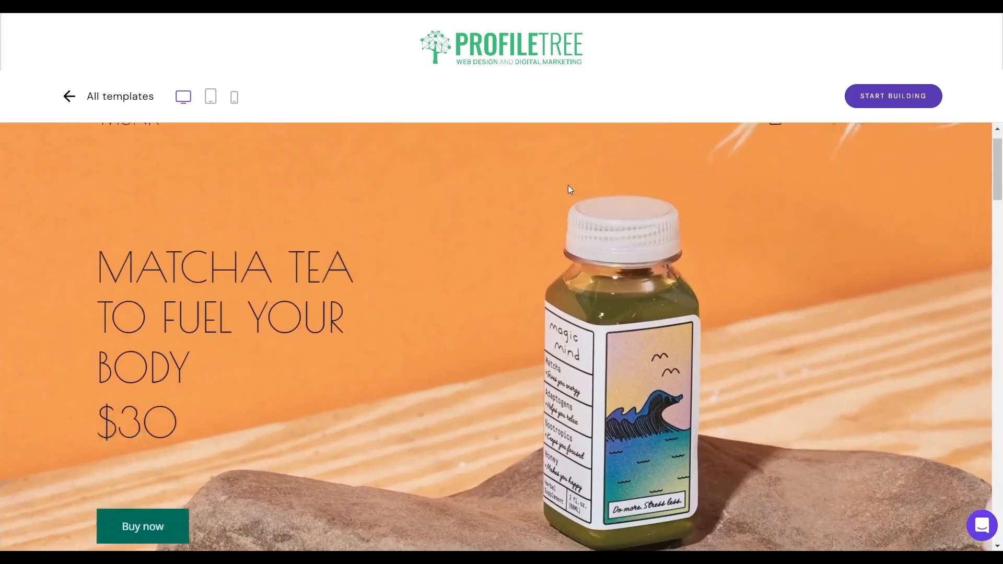
pyautogui.scroll(4, 562, 214)
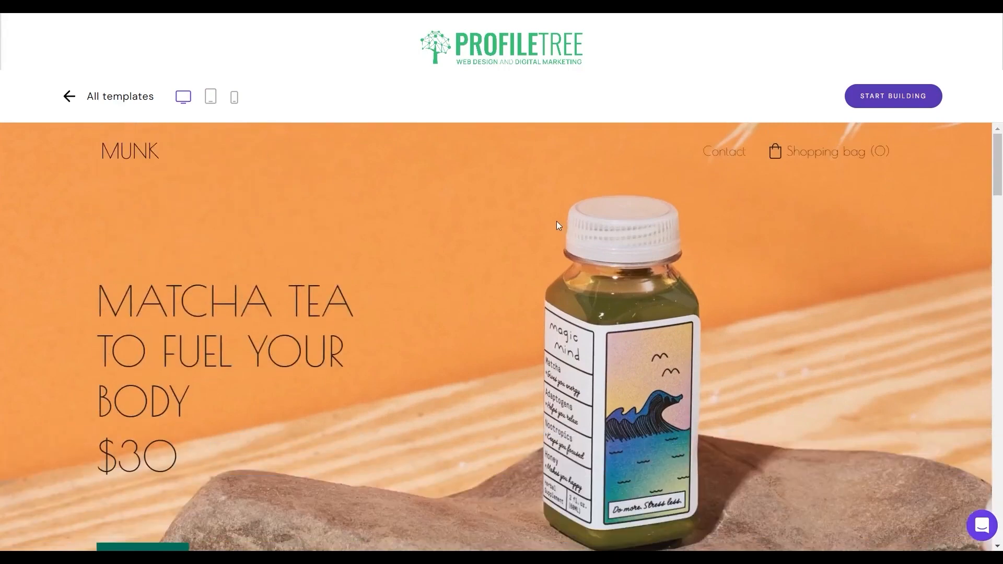
# Examine the Munk template's desktop preview from the Why Matcha section down to the footer, and return to its beginning.
pyautogui.scroll(-6, 418, 222)
pyautogui.scroll(-6, 366, 240)
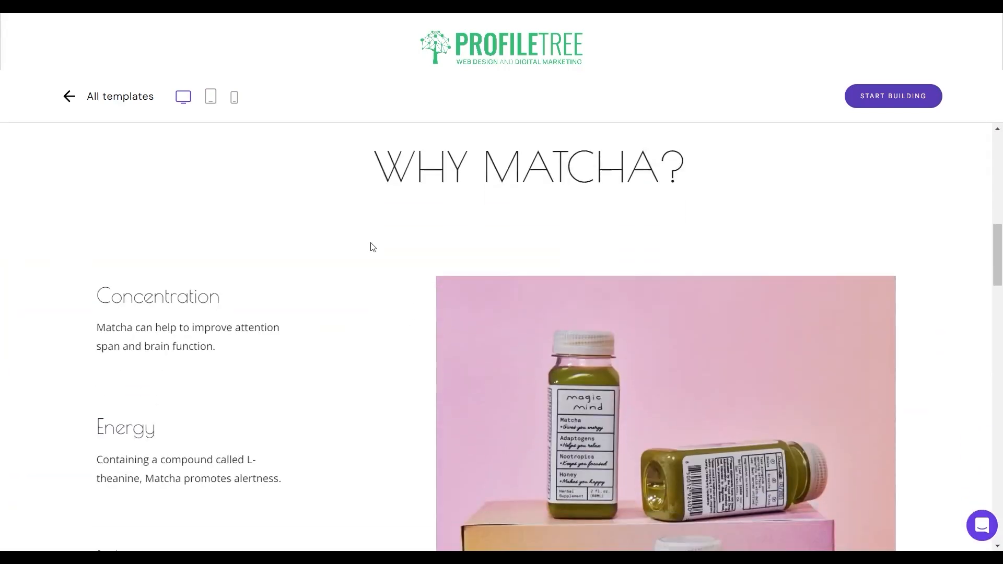
pyautogui.scroll(7, 375, 246)
pyautogui.scroll(1, 391, 235)
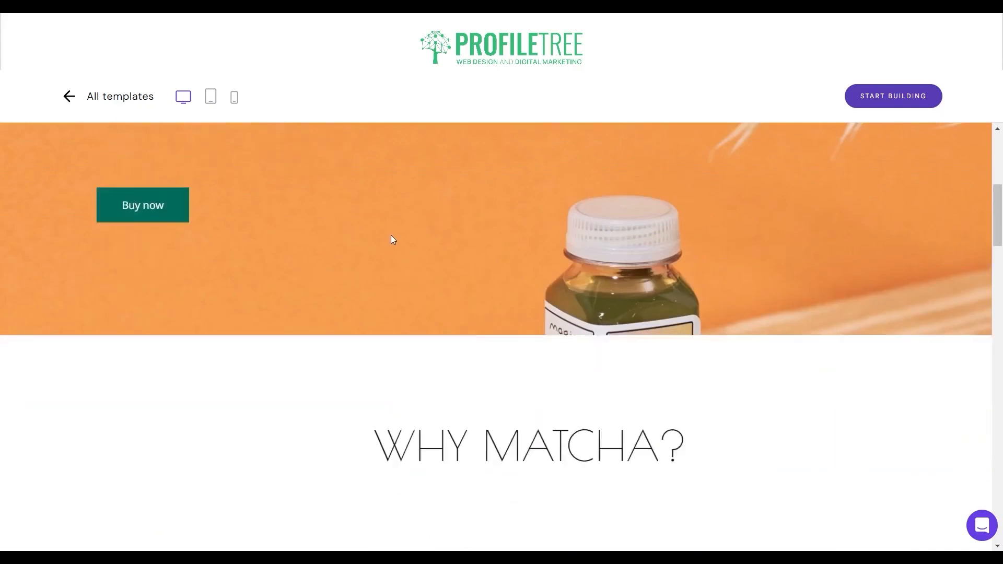
pyautogui.scroll(-1, 391, 235)
pyautogui.scroll(4, 391, 236)
pyautogui.scroll(-10, 397, 235)
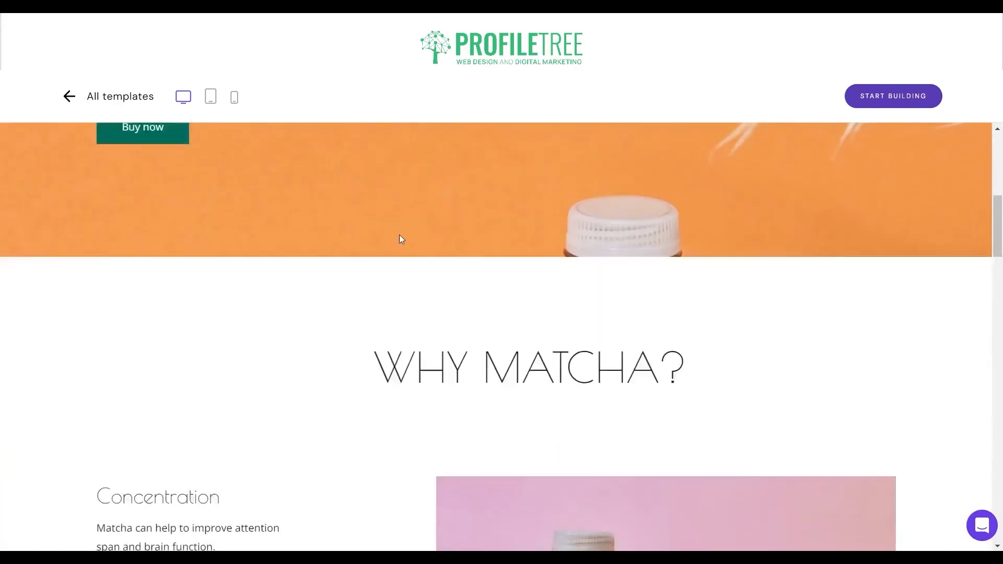
pyautogui.scroll(-15, 411, 230)
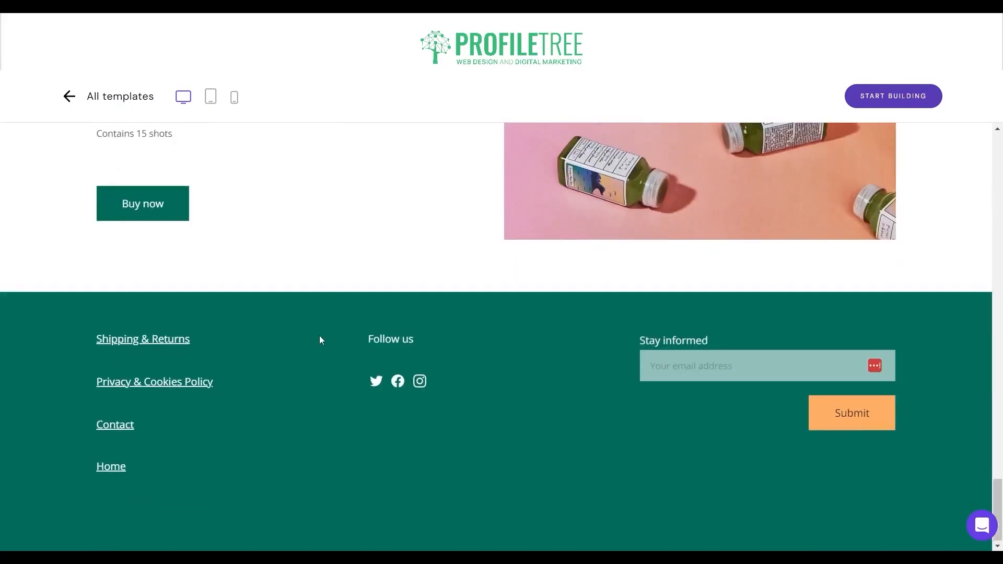
pyautogui.scroll(18, 320, 339)
pyautogui.scroll(8, 335, 350)
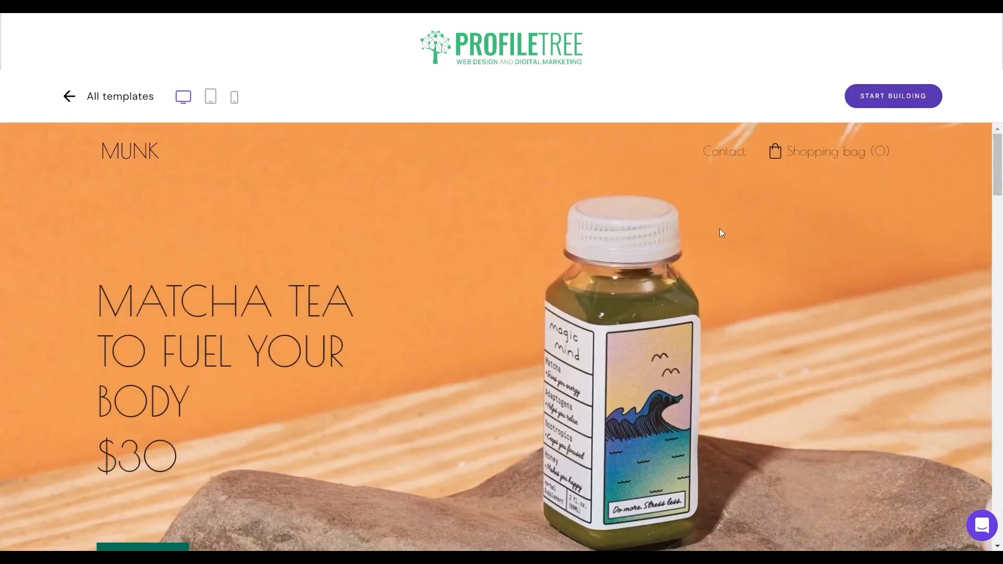
# Try the Buy now option in the Munk preview, dismiss the resulting notice and return to the start of the page.
pyautogui.scroll(-10, 324, 260)
pyautogui.scroll(5, 199, 217)
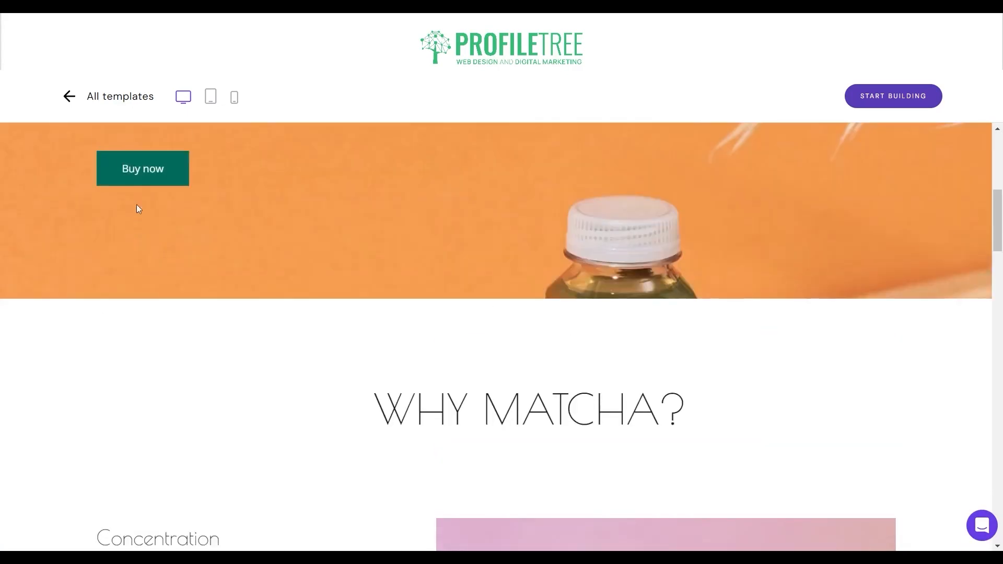
pyautogui.click(140, 166)
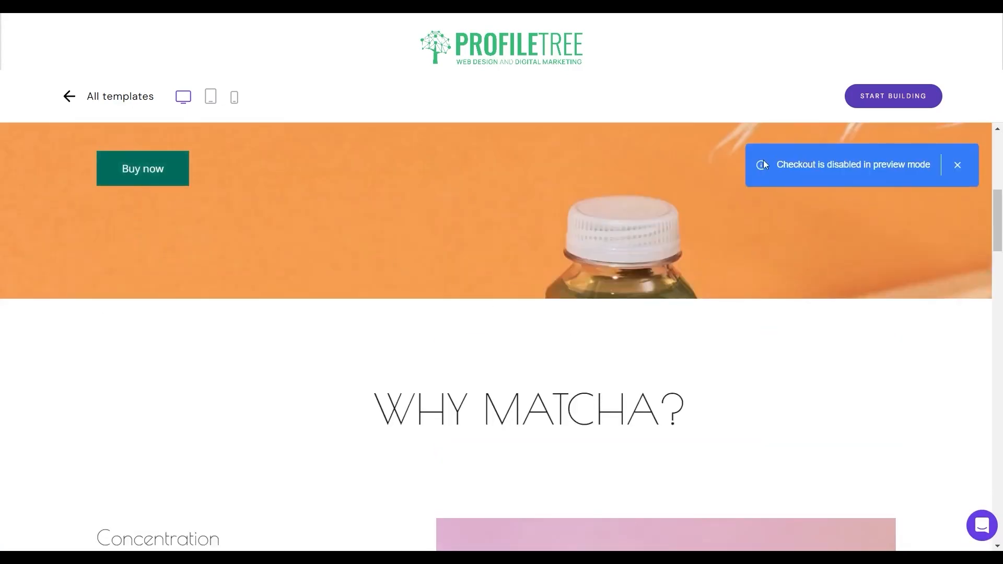
pyautogui.moveTo(783, 162); pyautogui.dragTo(956, 166)
pyautogui.click(958, 166)
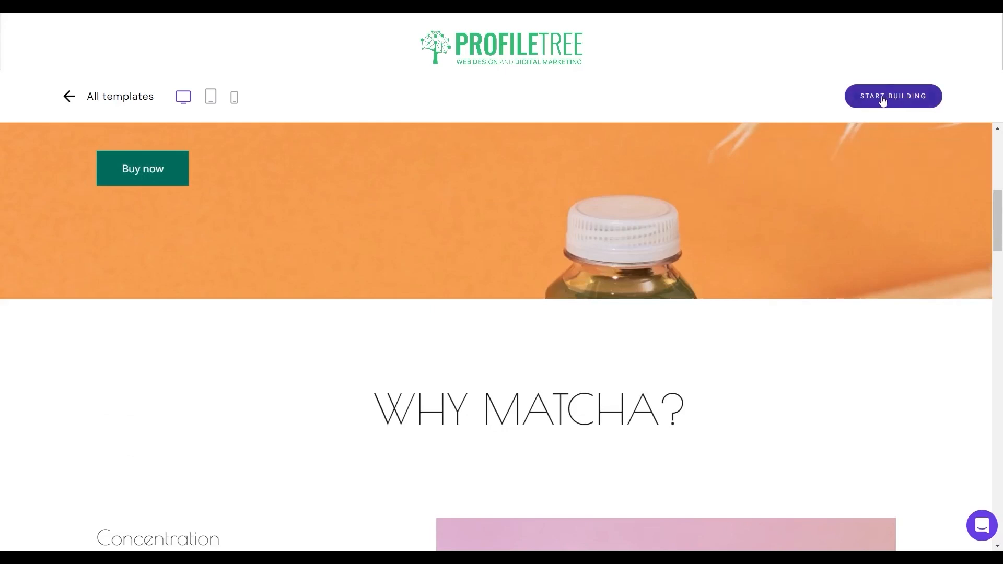
pyautogui.scroll(6, 699, 265)
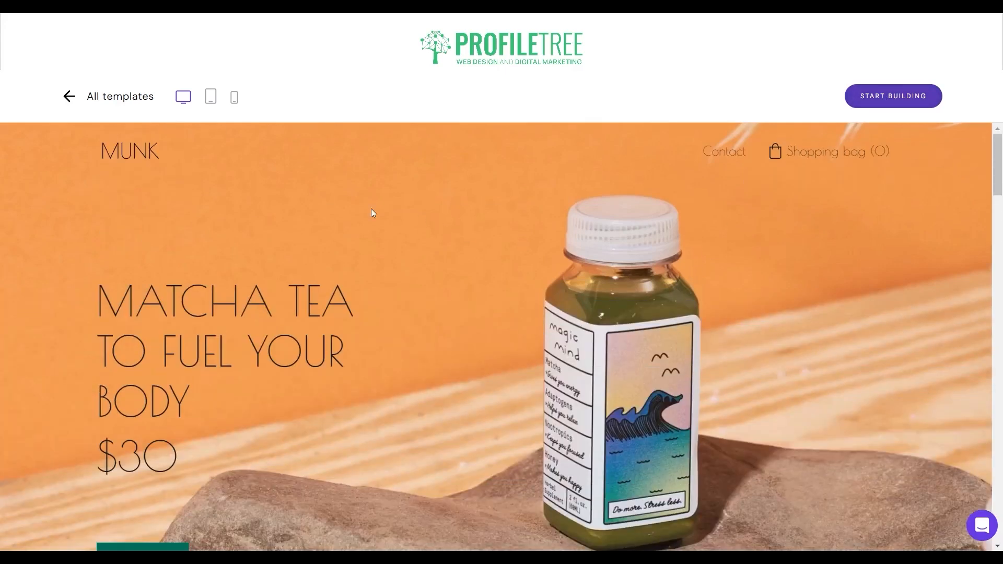
# Leave the Munk preview and start creating a website with the AI website builder.
pyautogui.click(95, 93)
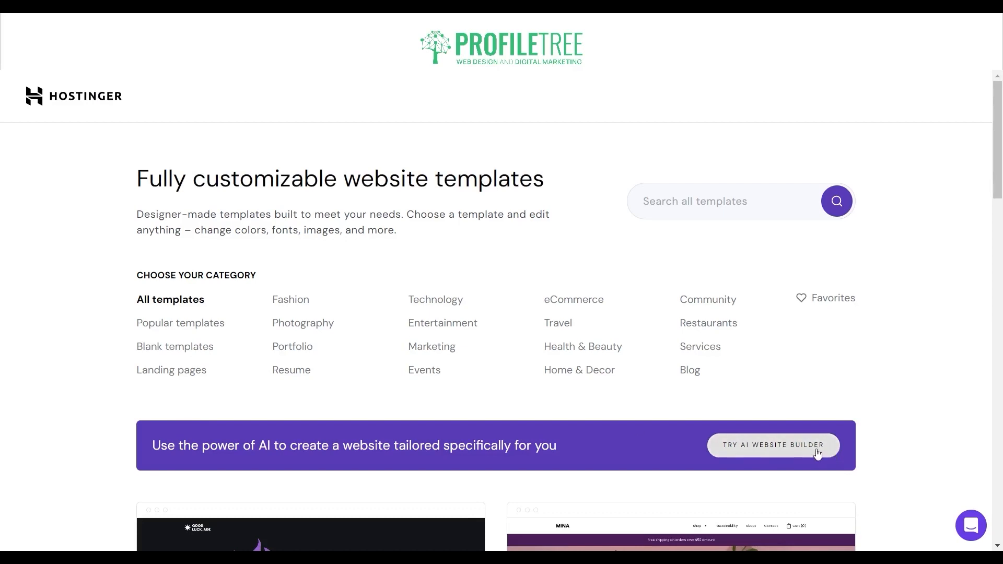
pyautogui.click(782, 444)
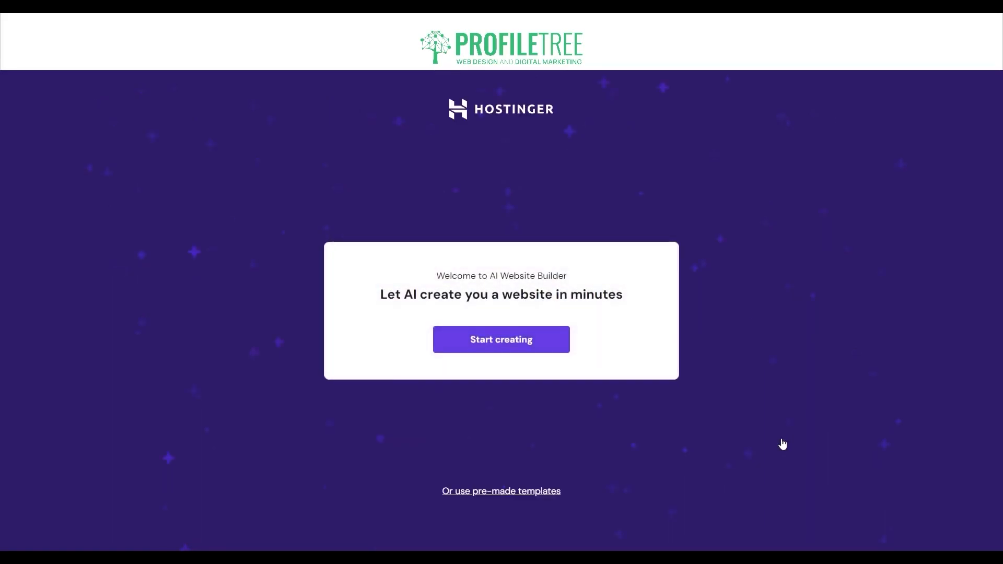
pyautogui.click(516, 340)
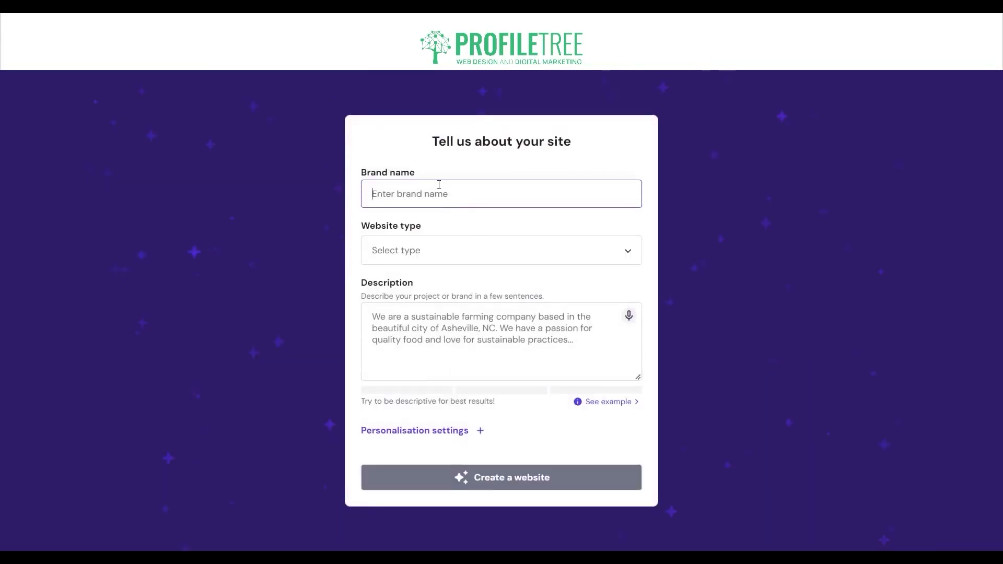
# Enter "Amazing Food and Drink" as the brand name and choose Blog as the website type.
pyautogui.write('Amazing')
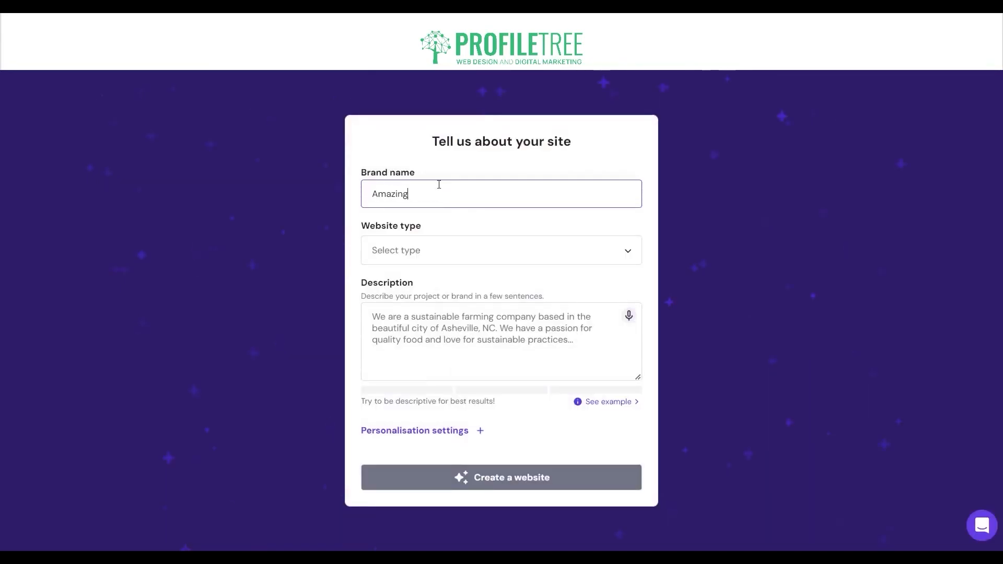
pyautogui.write(' Food and D')
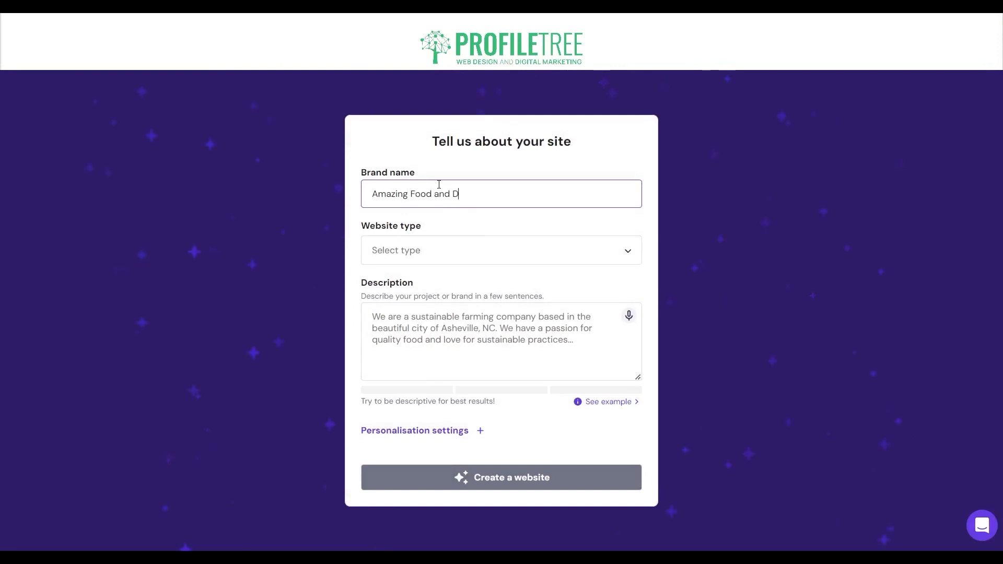
pyautogui.write('rink')
pyautogui.click(423, 257)
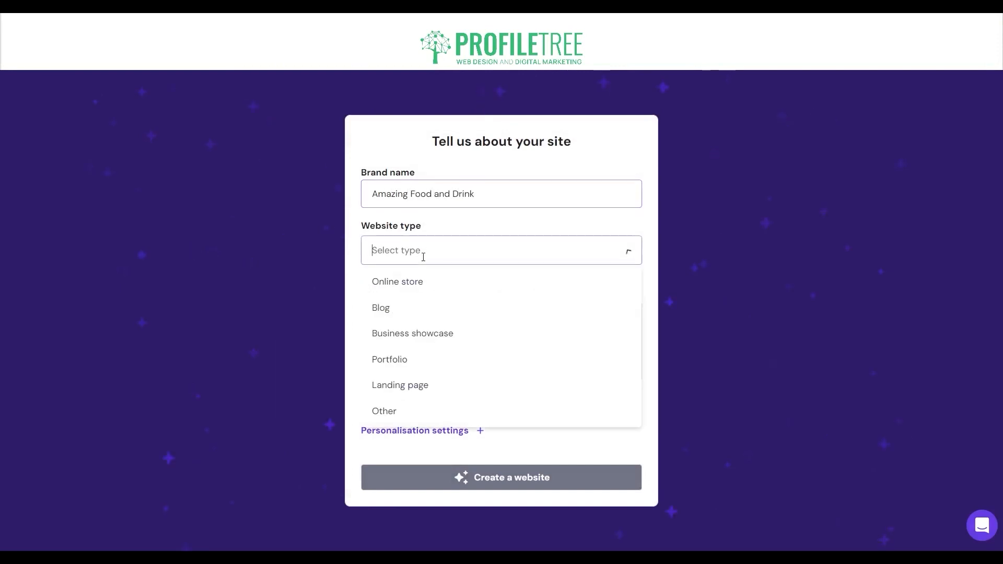
pyautogui.click(396, 309)
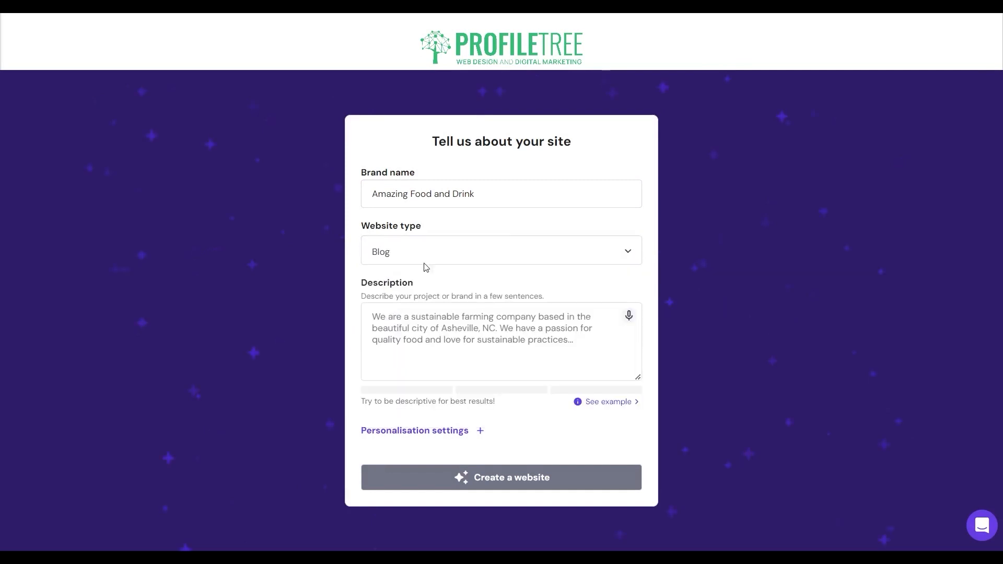
# Describe the site as "We are a blog website that provides recipes and food videos", correcting the misspelled "recipes" with the suggested spelling.
pyautogui.click(454, 341)
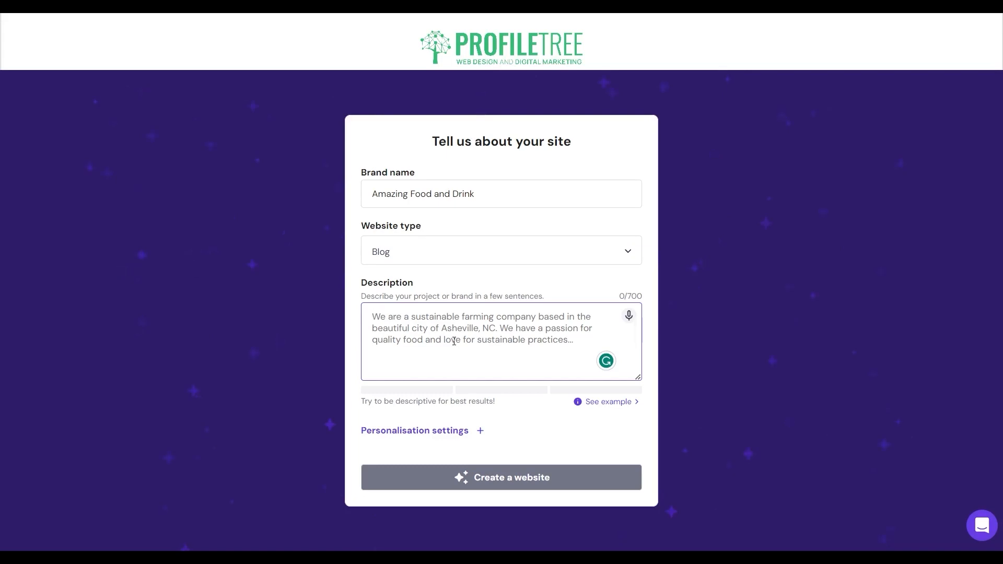
pyautogui.write('We are a ')
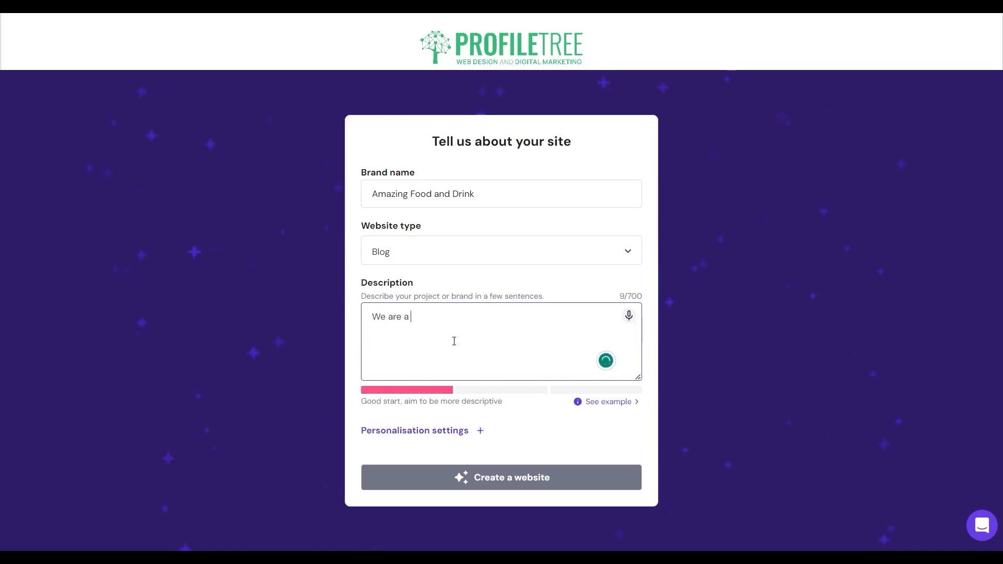
pyautogui.write('blog website ')
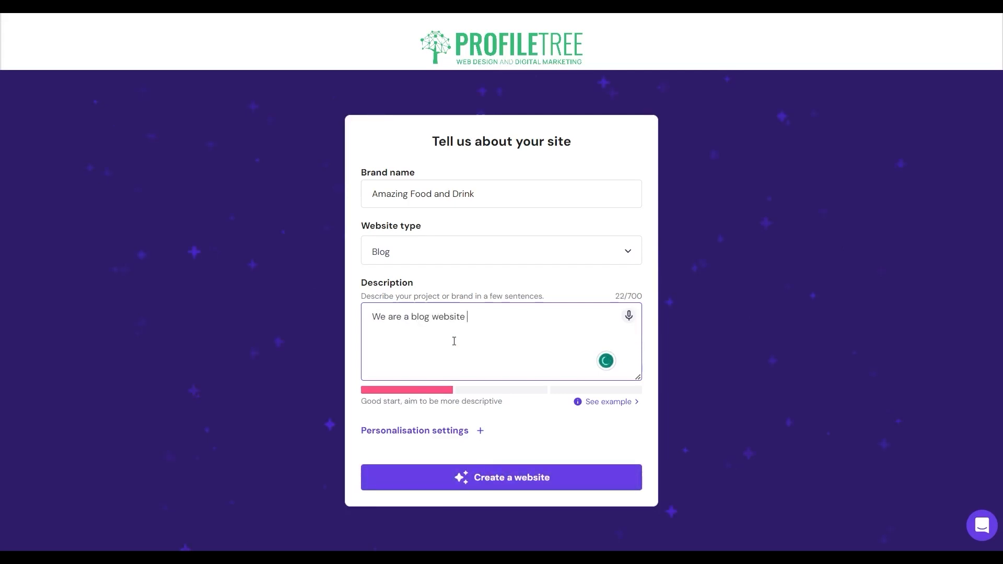
pyautogui.write('that provides ')
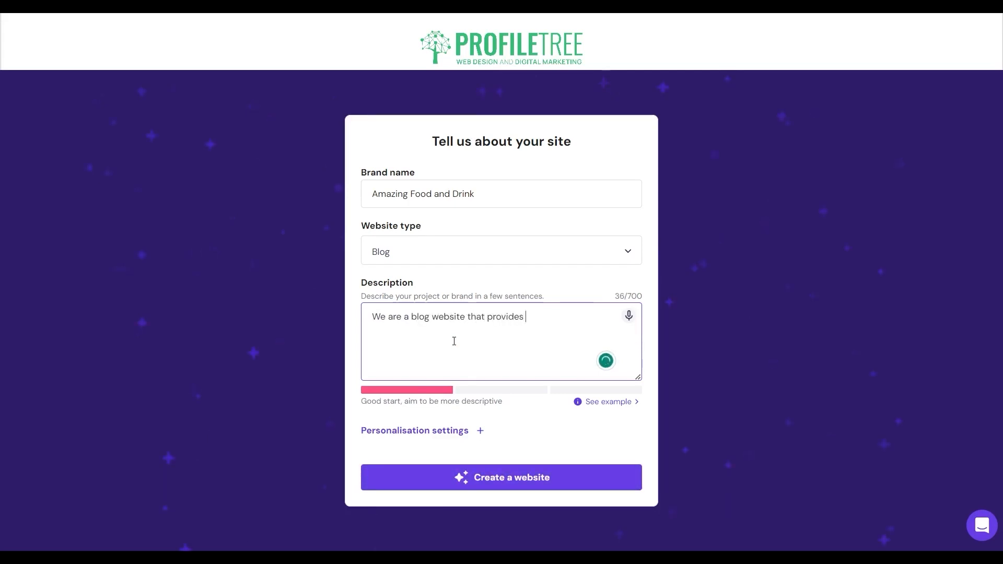
pyautogui.write('reciepi')
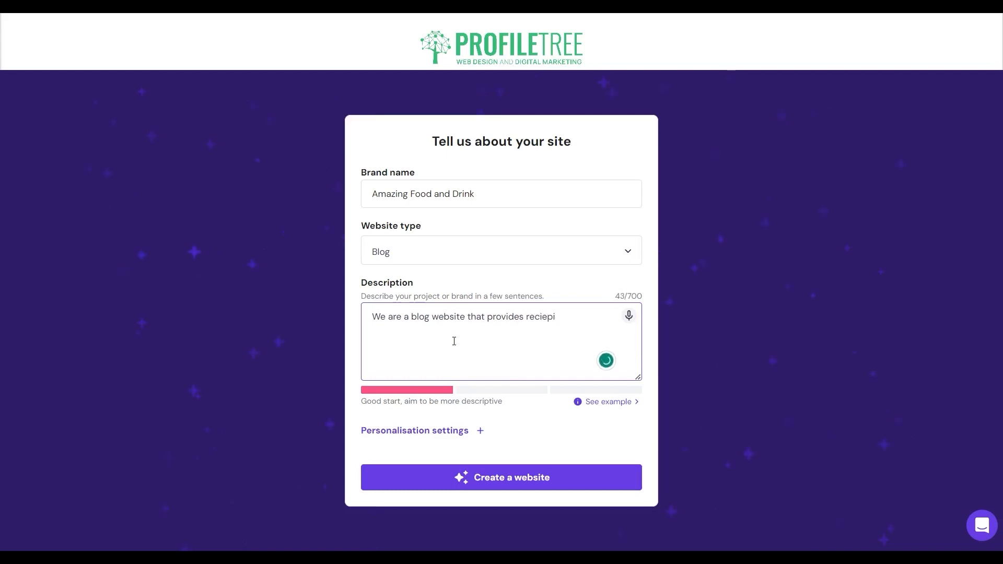
pyautogui.press('BackSpace')
pyautogui.press('BackSpace')
pyautogui.press('BackSpace')
pyautogui.write('pies and ')
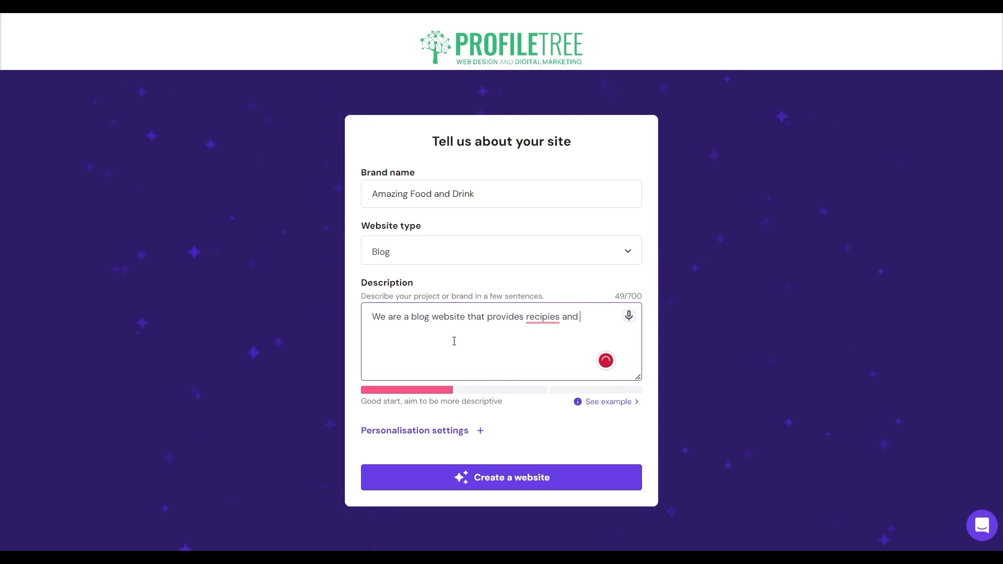
pyautogui.write('food videos')
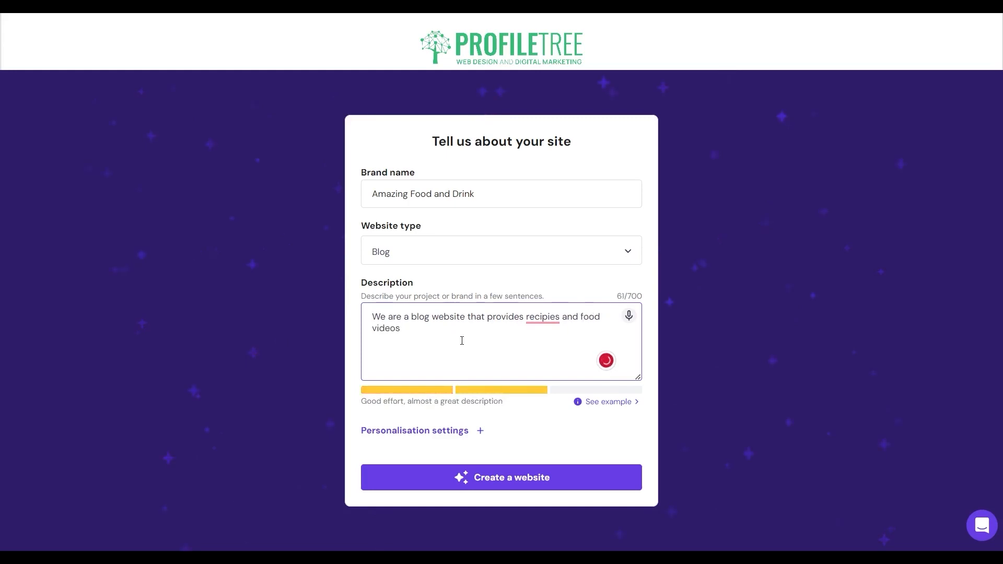
pyautogui.click(550, 318)
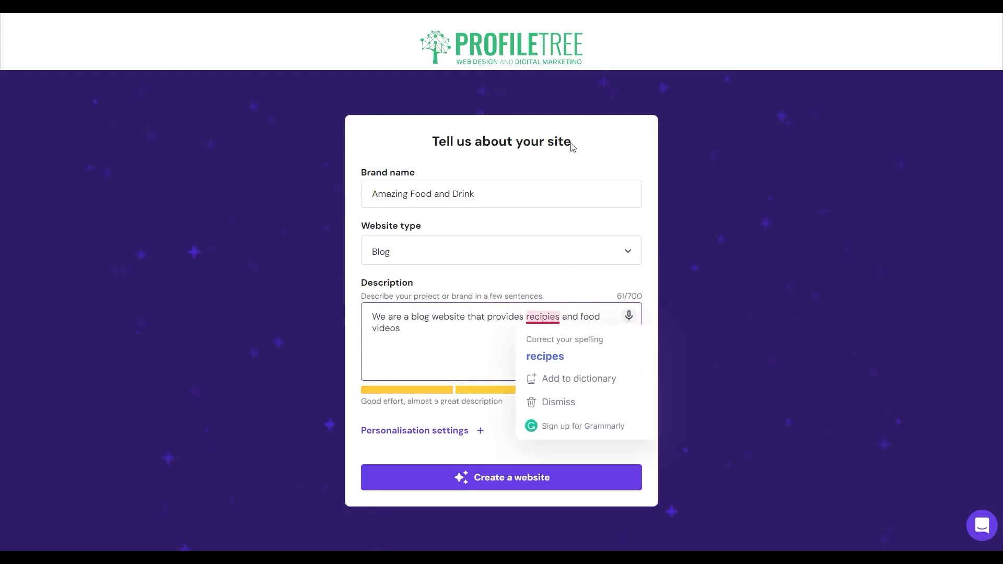
pyautogui.click(555, 357)
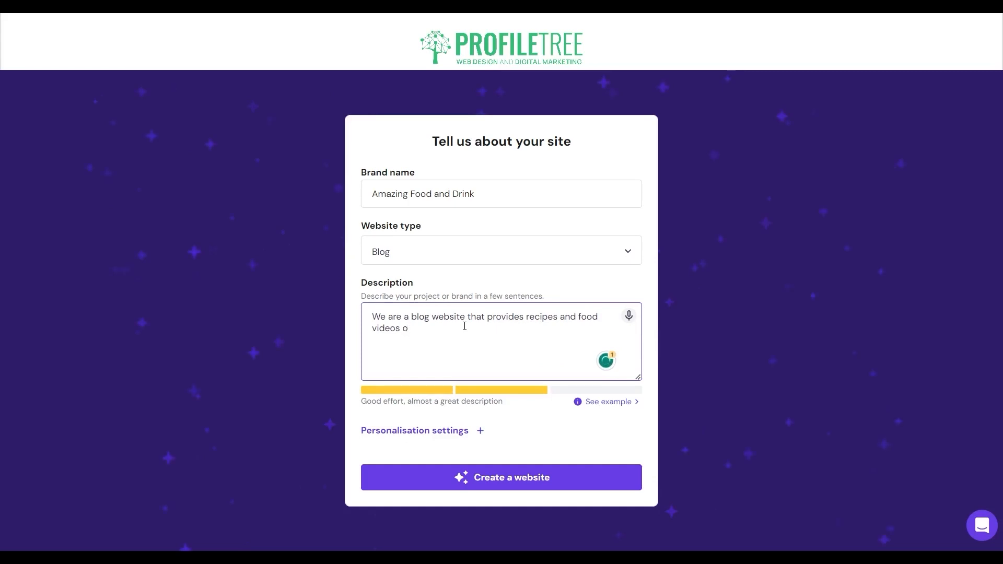
# Reword the description as "We want to create a website that provides recipes and food videos as well as blogs on the latest food trends".
pyautogui.doubleClick(452, 316)
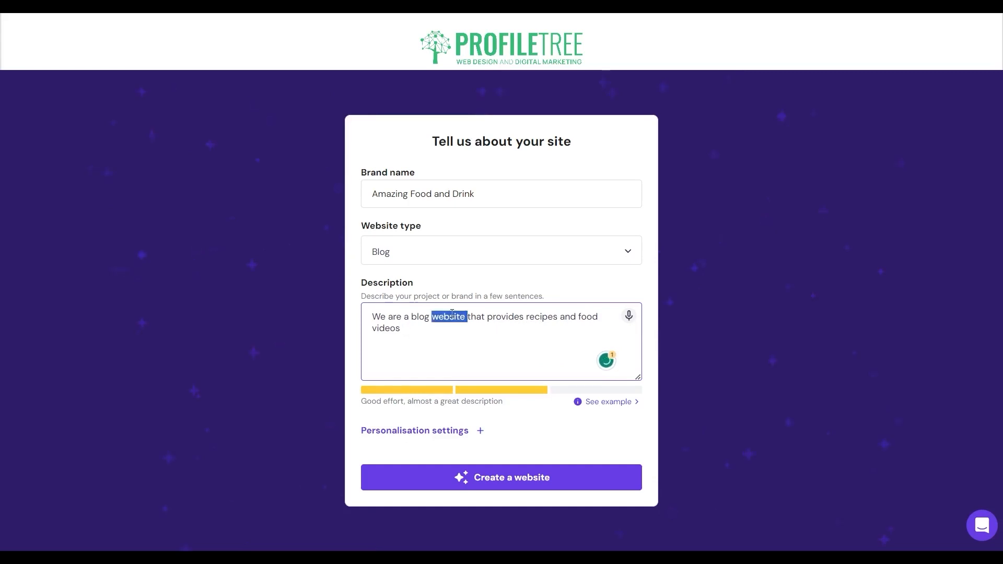
pyautogui.press('BackSpace')
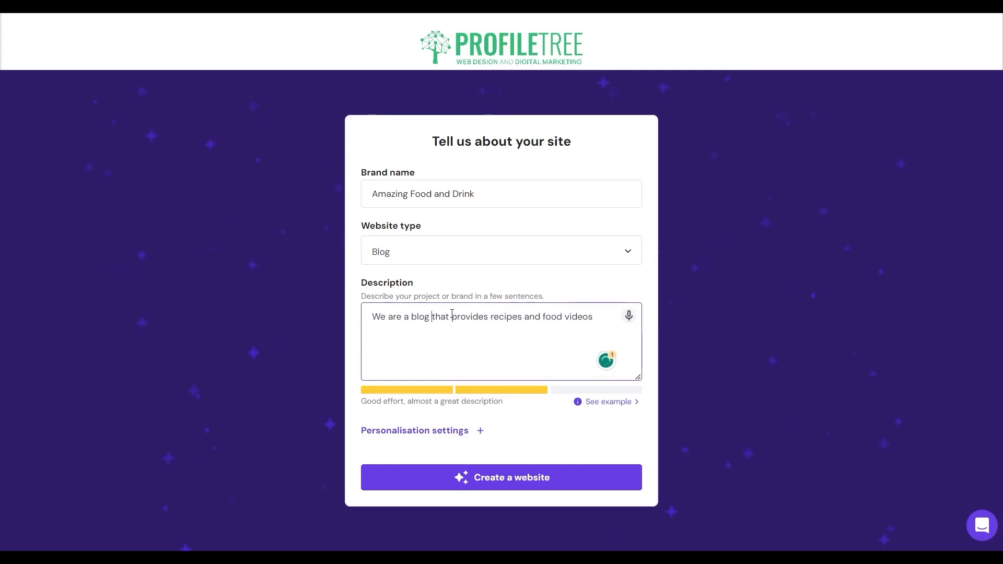
pyautogui.press('BackSpace')
pyautogui.press('BackSpace')
pyautogui.press('BackSpace')
pyautogui.press('BackSpace')
pyautogui.press('BackSpace')
pyautogui.press('BackSpace')
pyautogui.press('BackSpace')
pyautogui.press('BackSpace')
pyautogui.press('BackSpace')
pyautogui.press('BackSpace')
pyautogui.press('BackSpace')
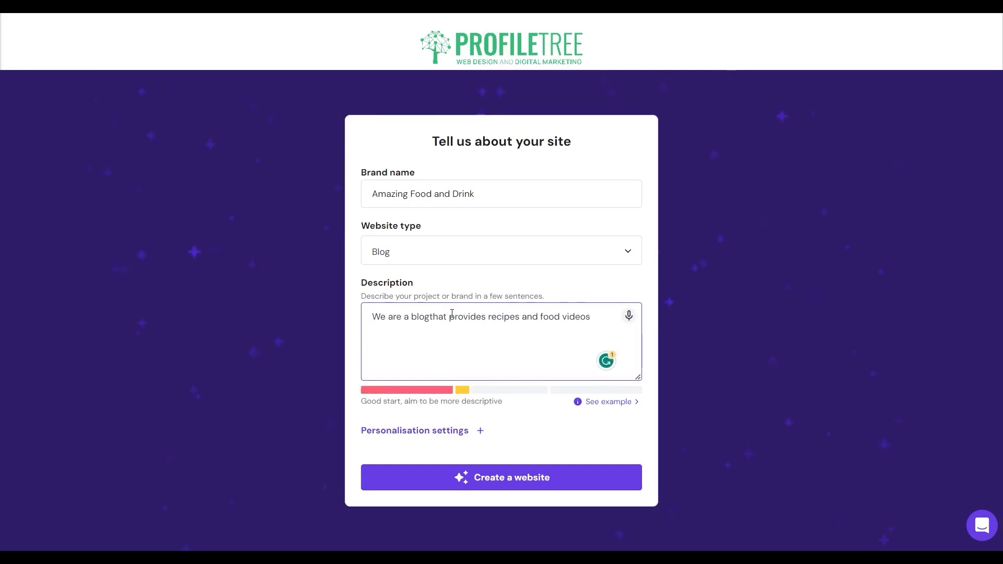
pyautogui.write('c')
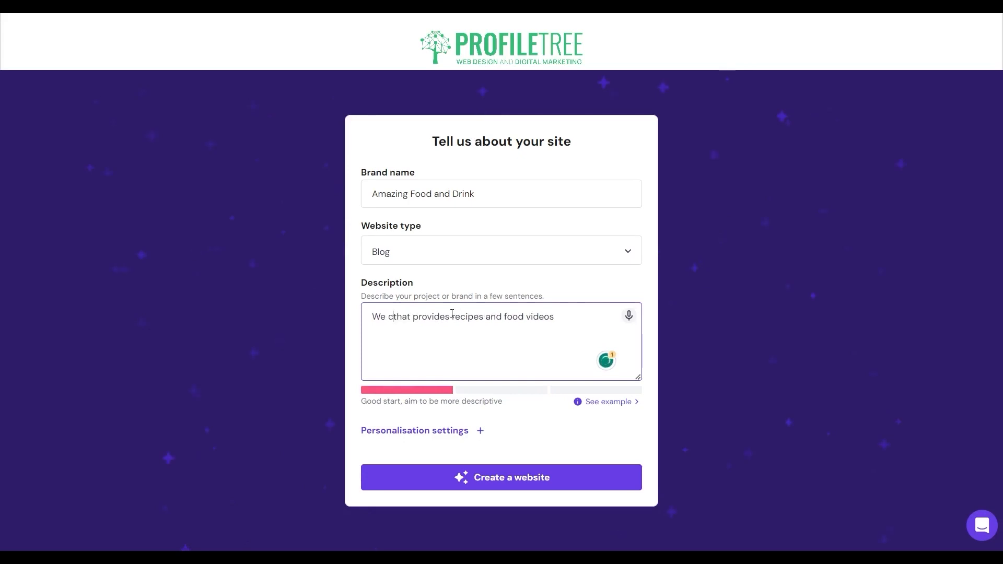
pyautogui.press('BackSpace')
pyautogui.write('wamt to creat')
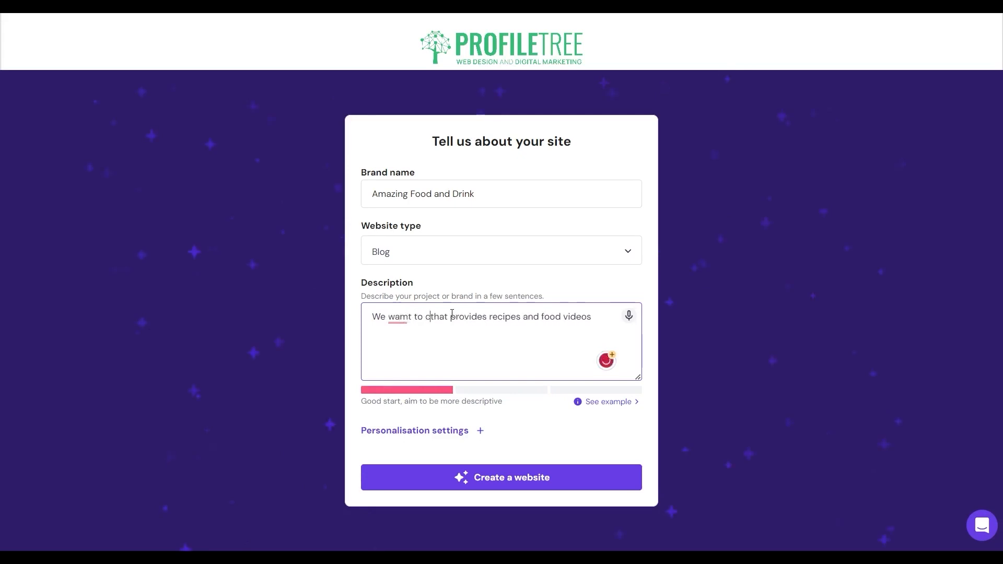
pyautogui.write('e')
pyautogui.press('BackSpace')
pyautogui.press('BackSpace')
pyautogui.press('BackSpace')
pyautogui.press('BackSpace')
pyautogui.press('BackSpace')
pyautogui.press('BackSpace')
pyautogui.press('BackSpace')
pyautogui.press('BackSpace')
pyautogui.press('BackSpace')
pyautogui.press('BackSpace')
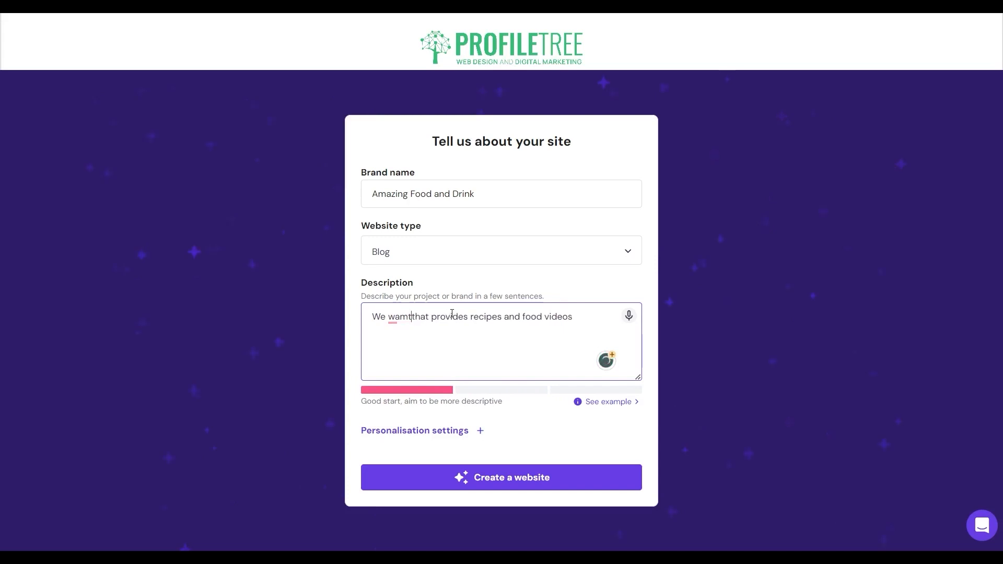
pyautogui.press('BackSpace')
pyautogui.press('BackSpace')
pyautogui.write('nt to cr')
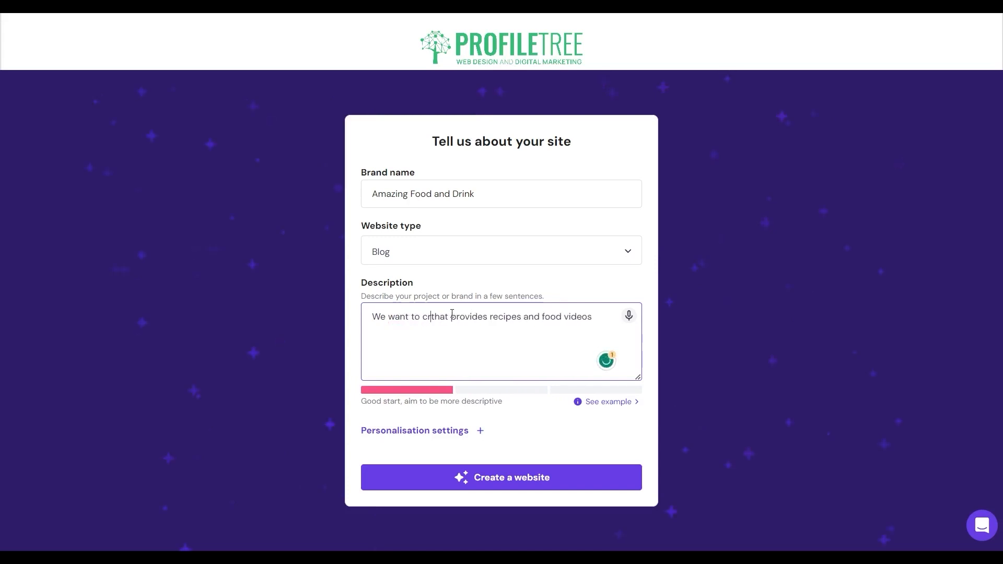
pyautogui.write('eate a website tha')
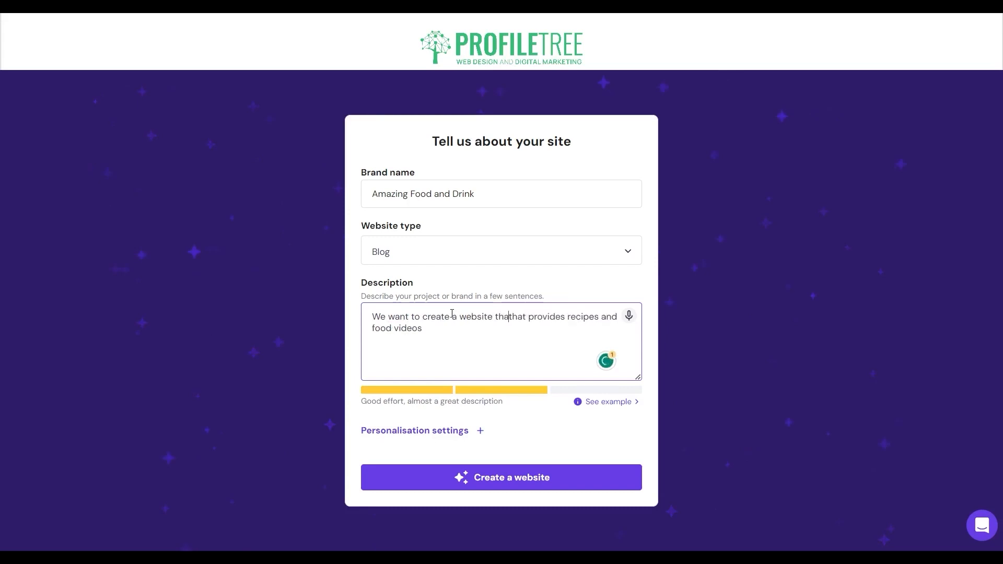
pyautogui.press('BackSpace')
pyautogui.press('BackSpace')
pyautogui.press('BackSpace')
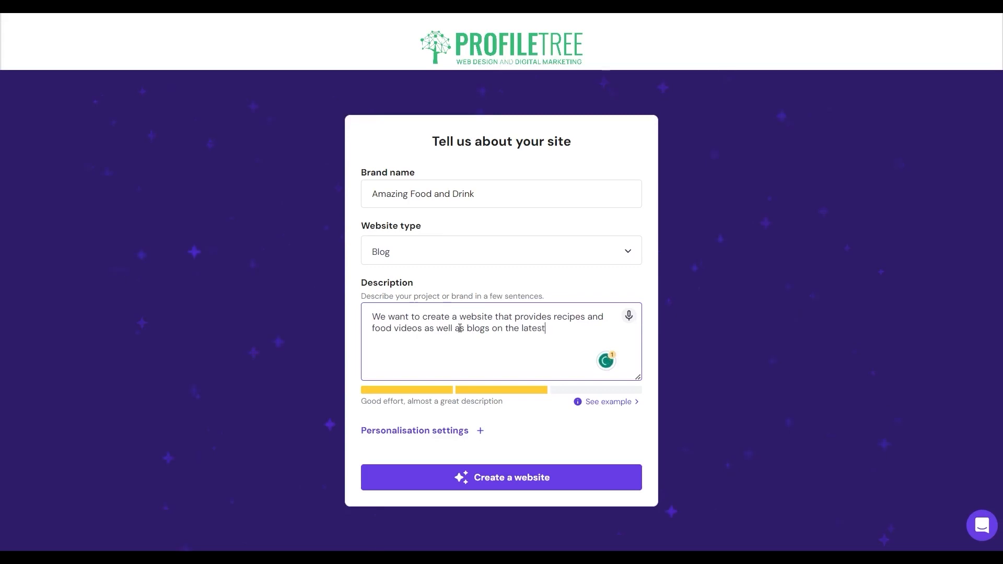
pyautogui.write('food trends')
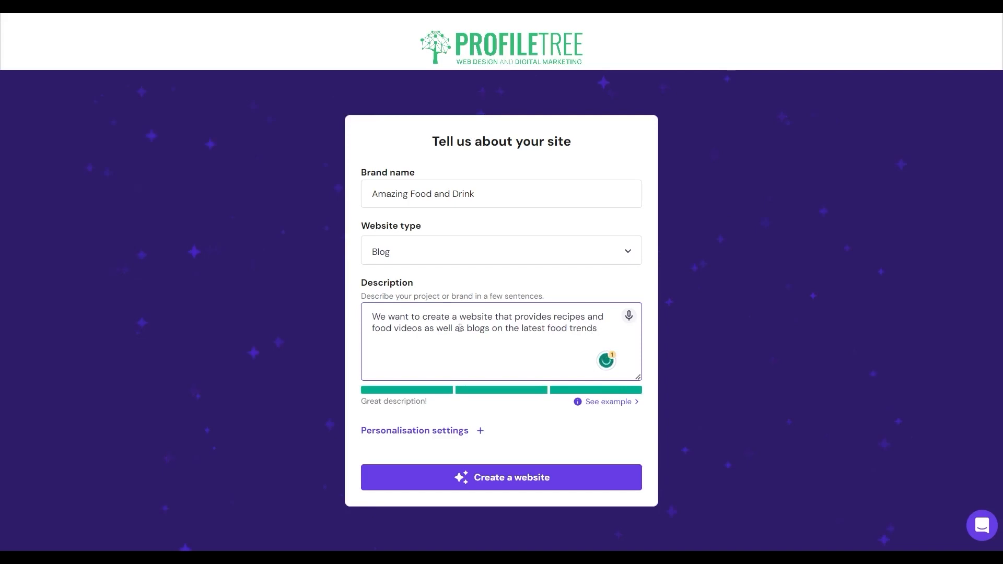
# Expand the personalisation settings, try the available styles and choose Modern elegance.
pyautogui.click(432, 432)
pyautogui.scroll(-2, 416, 418)
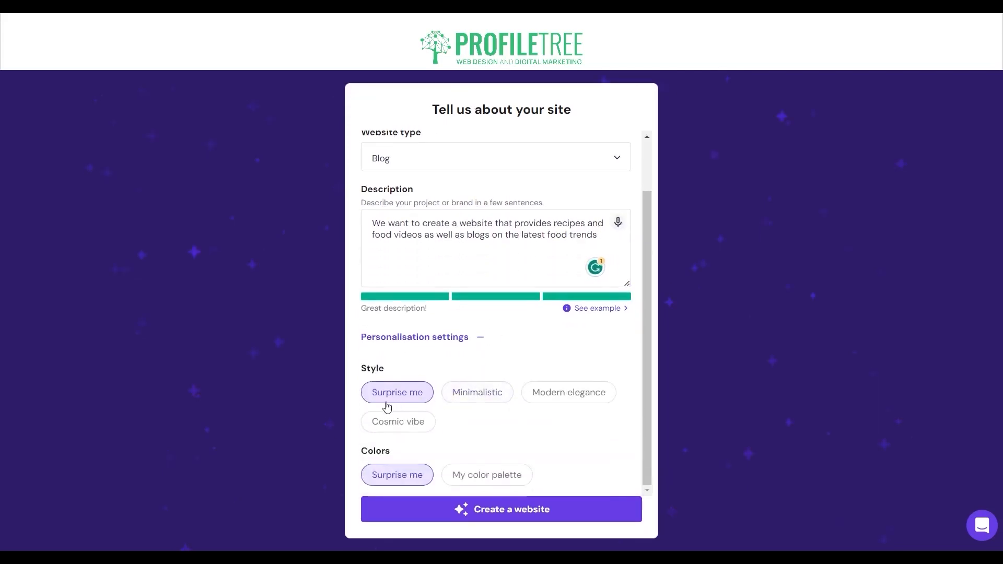
pyautogui.click(473, 394)
pyautogui.click(569, 394)
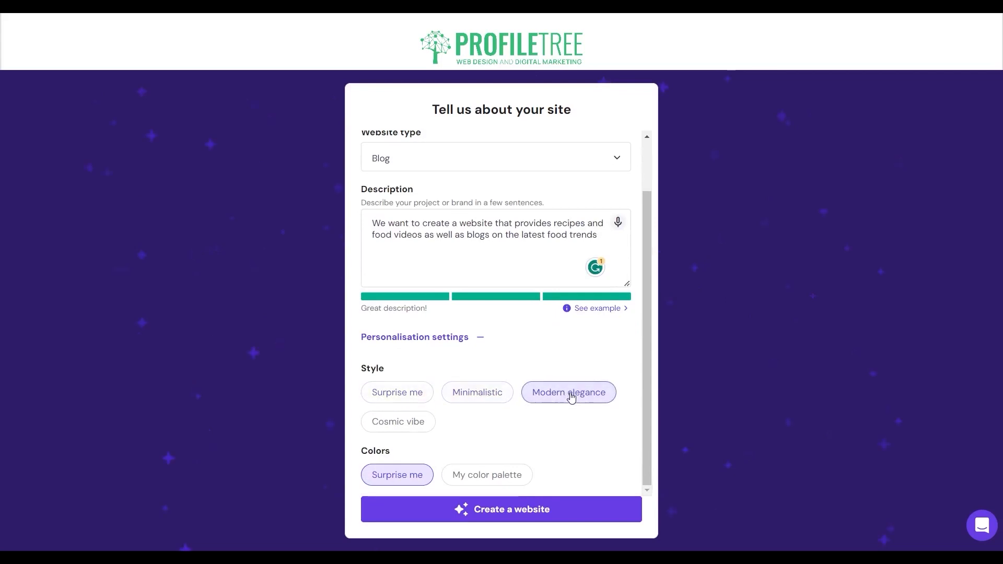
pyautogui.click(398, 429)
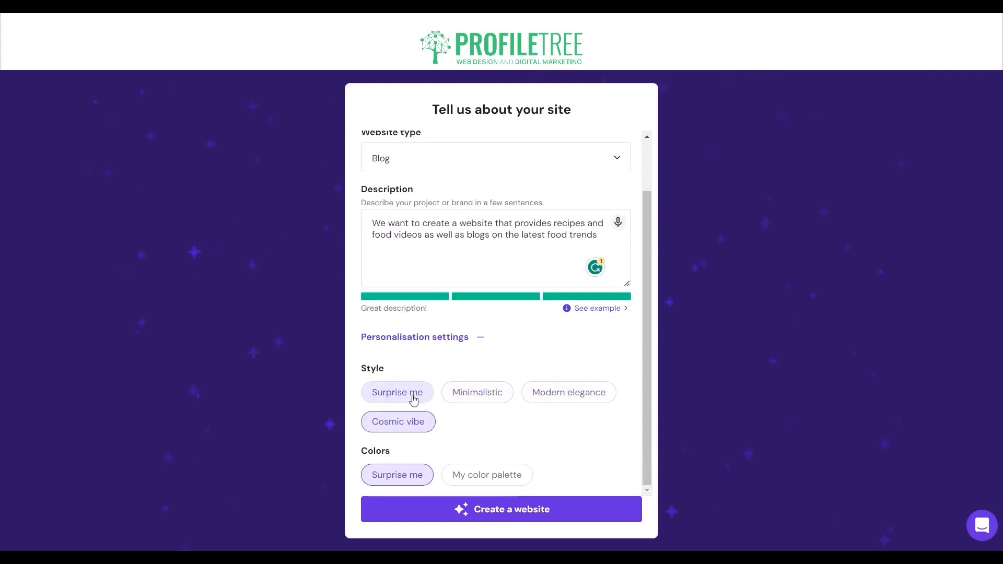
pyautogui.click(473, 396)
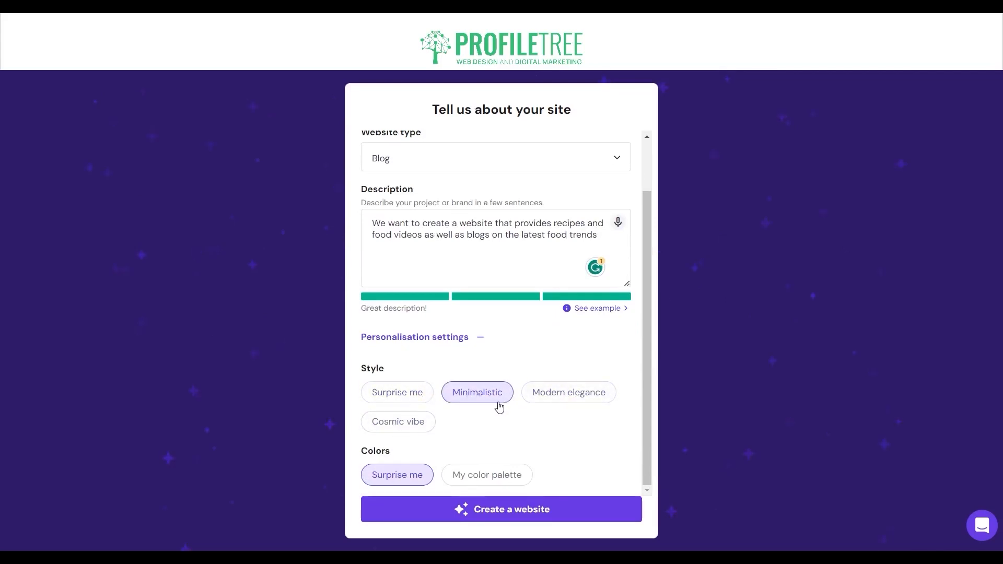
pyautogui.click(546, 397)
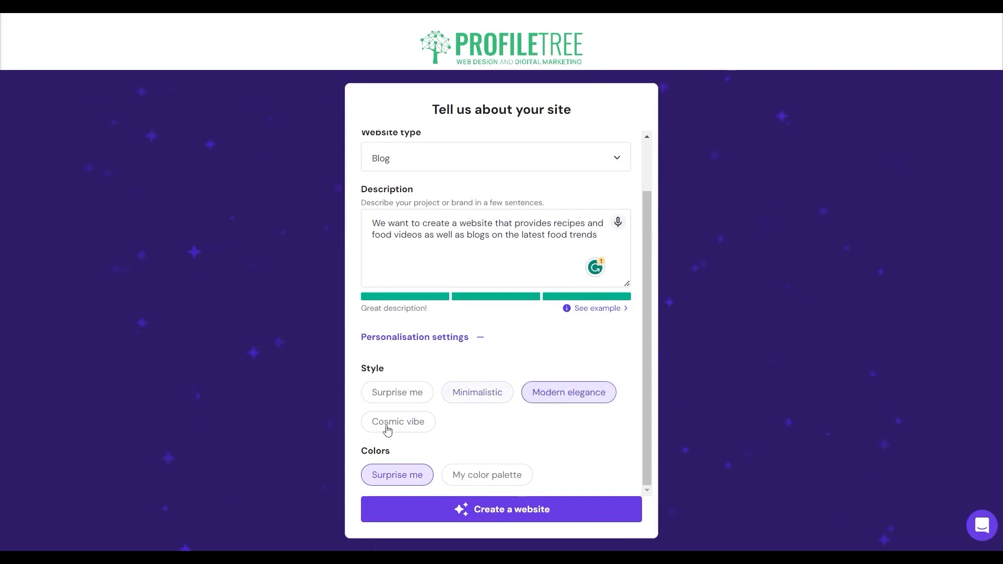
# Use a custom color palette for the site and change its accent color to green.
pyautogui.click(460, 476)
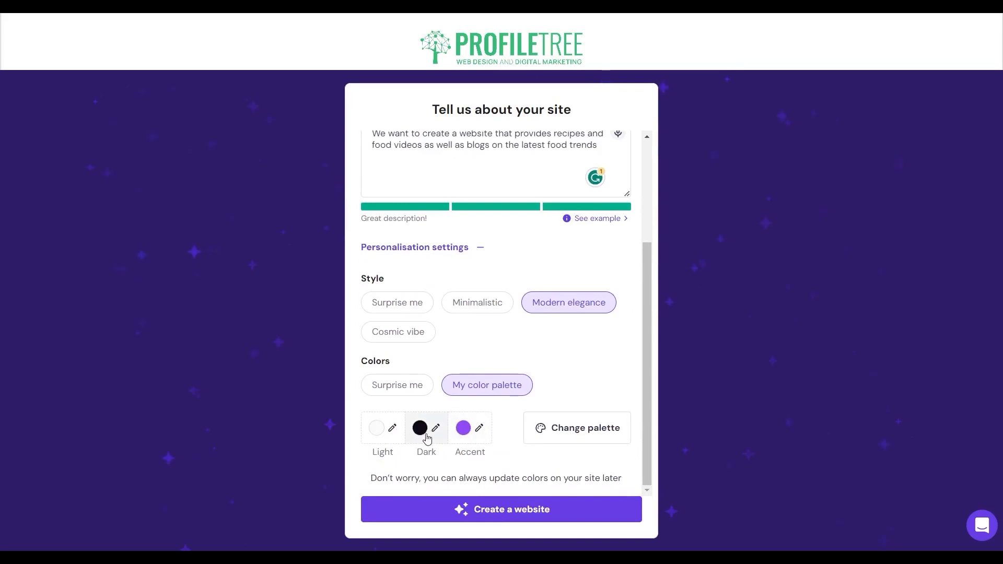
pyautogui.click(462, 438)
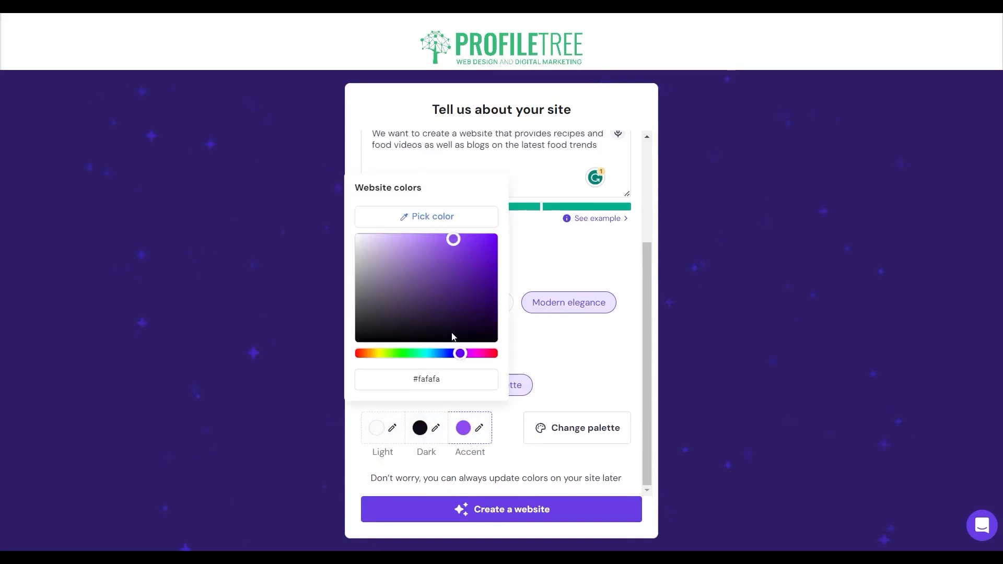
pyautogui.click(441, 387)
pyautogui.click(444, 383)
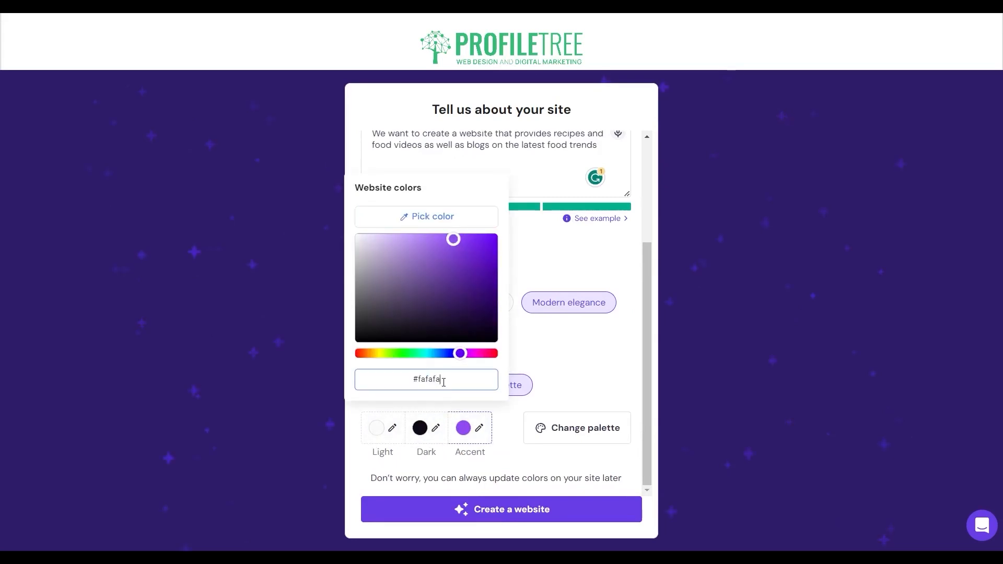
pyautogui.press('BackSpace')
pyautogui.click(588, 380)
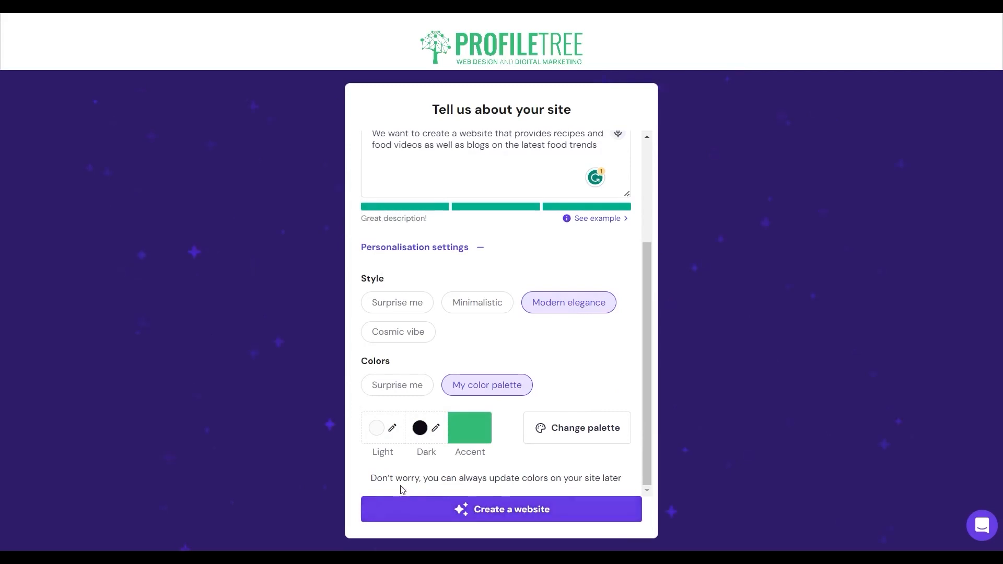
# Create the website from the entered brand details, style and colors.
pyautogui.moveTo(372, 481); pyautogui.dragTo(631, 489)
pyautogui.click(574, 468)
pyautogui.click(515, 511)
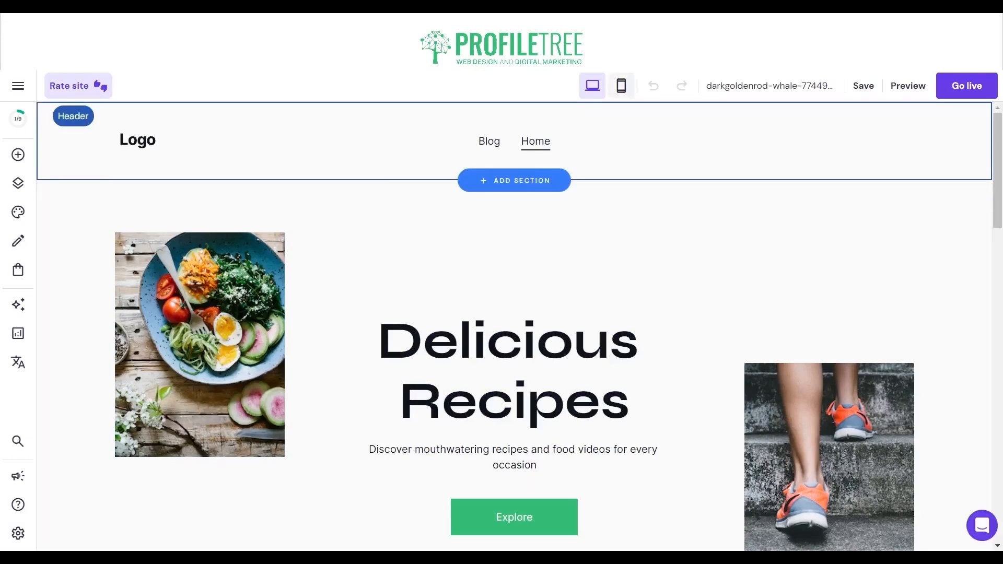
# Check the generated site's mobile view and return to the desktop view.
pyautogui.click(621, 86)
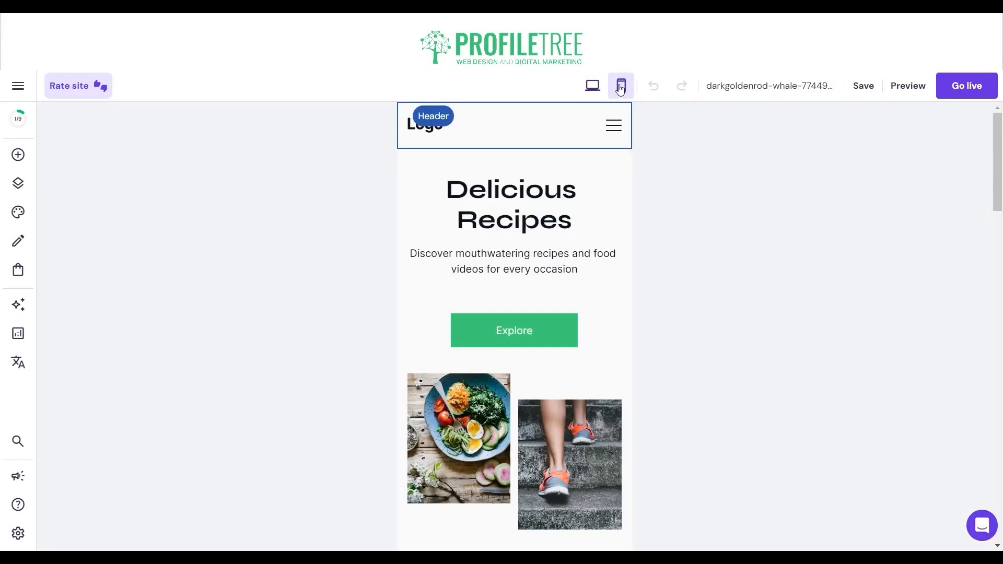
pyautogui.click(592, 88)
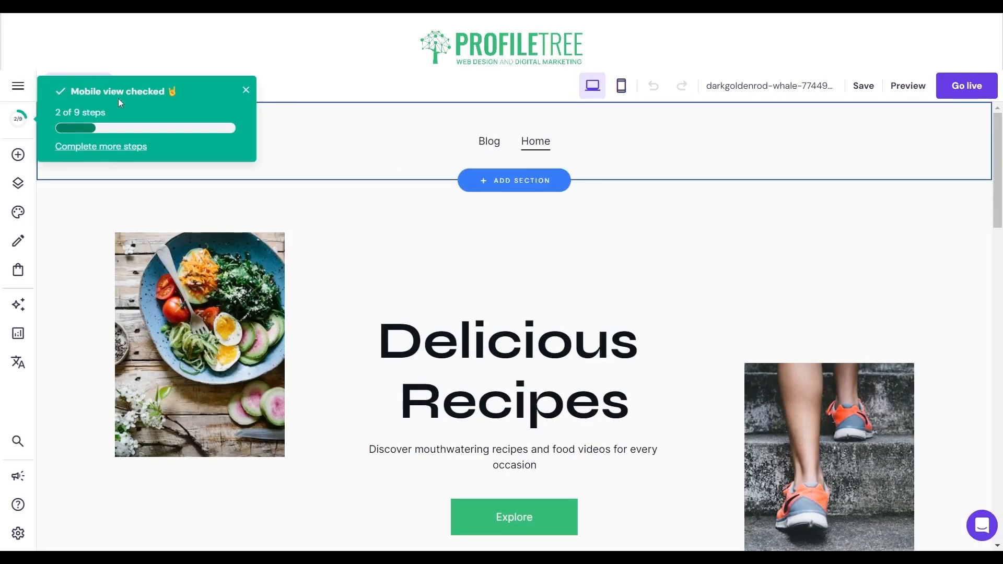
# Open the website setup checklist, review its steps from the first to Go live, and close it.
pyautogui.click(100, 148)
pyautogui.scroll(-4, 116, 366)
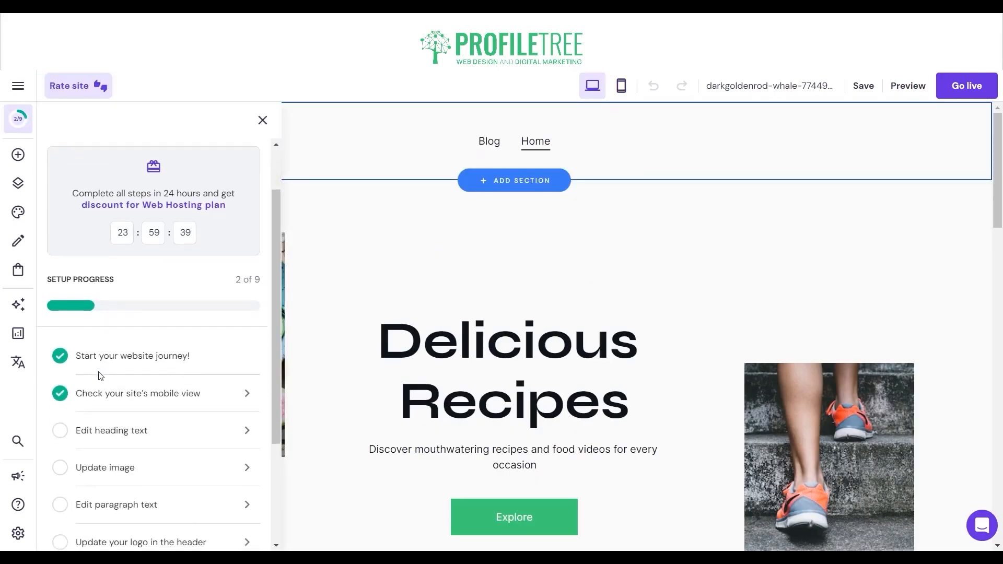
pyautogui.scroll(3, 72, 287)
pyautogui.scroll(-3, 128, 245)
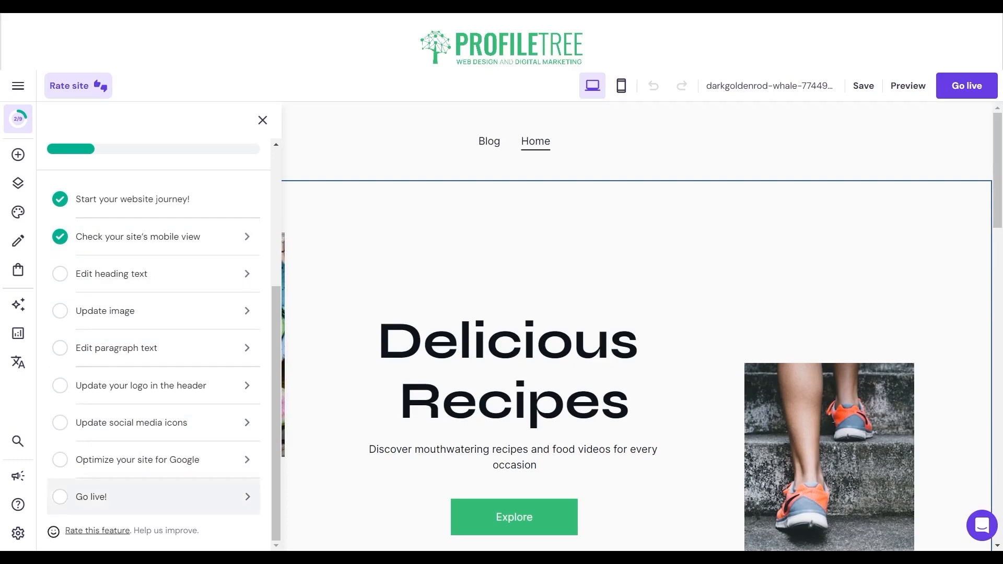
pyautogui.scroll(5, 157, 496)
pyautogui.scroll(-2, 157, 497)
pyautogui.scroll(2, 156, 339)
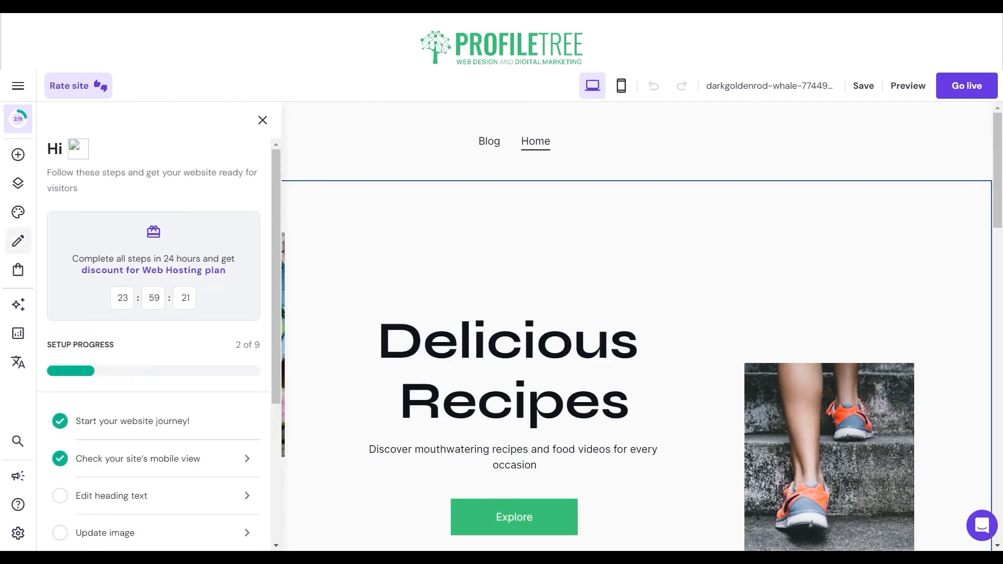
pyautogui.click(263, 120)
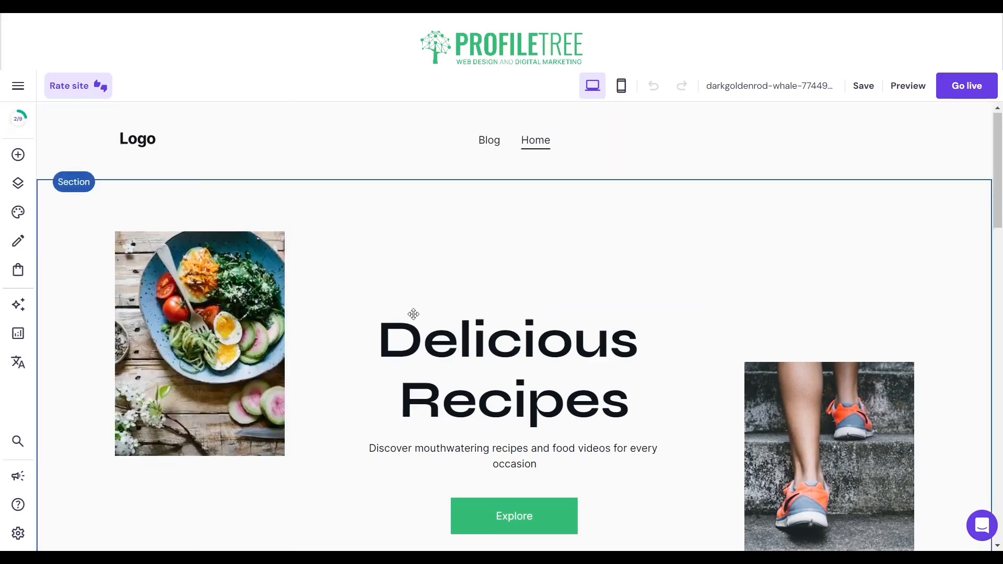
# Open the new section library below the hero and examine categories such as Gallery, Contact form, Footer and About.
pyautogui.scroll(-5, 343, 311)
pyautogui.scroll(5, 343, 311)
pyautogui.scroll(-5, 431, 220)
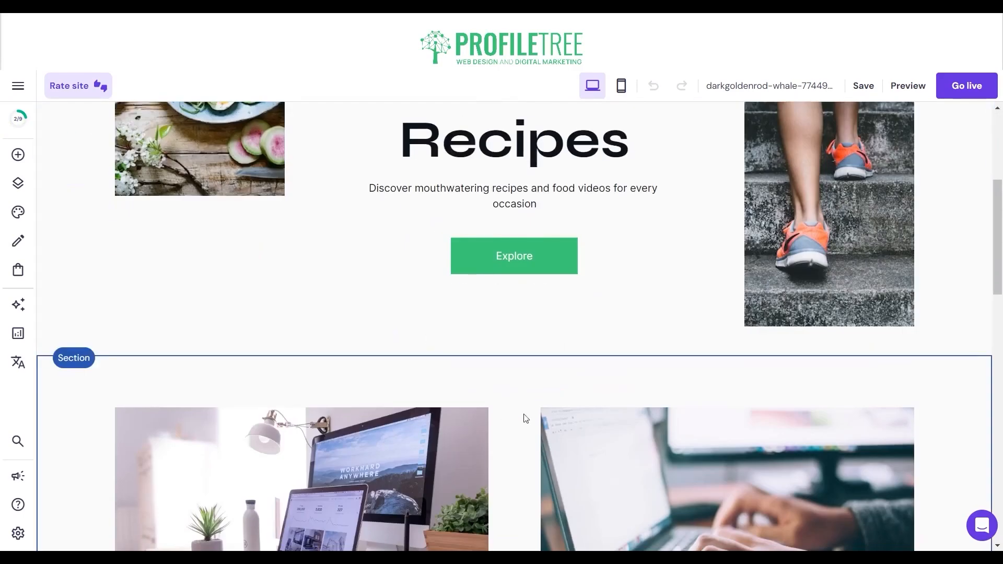
pyautogui.click(504, 355)
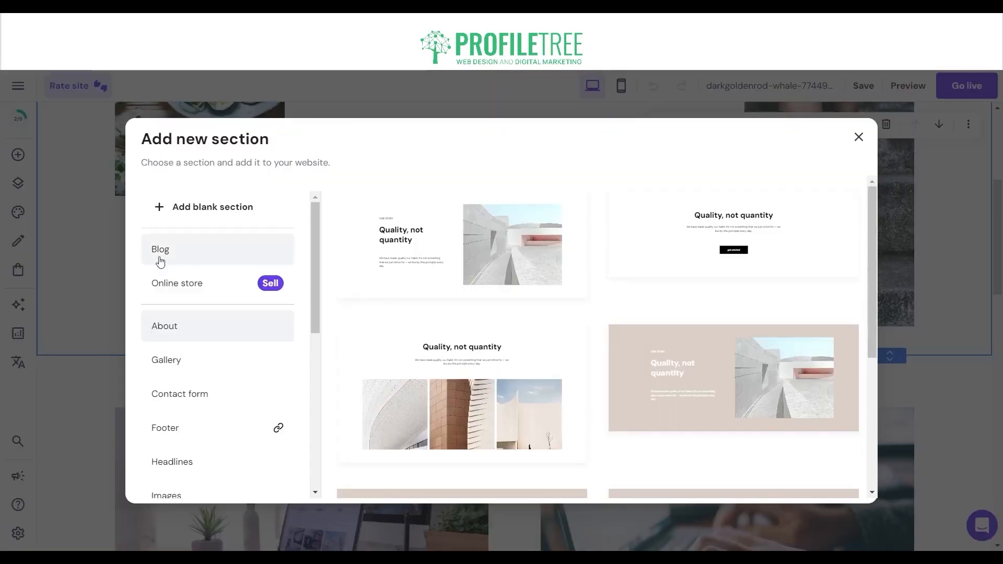
pyautogui.click(164, 359)
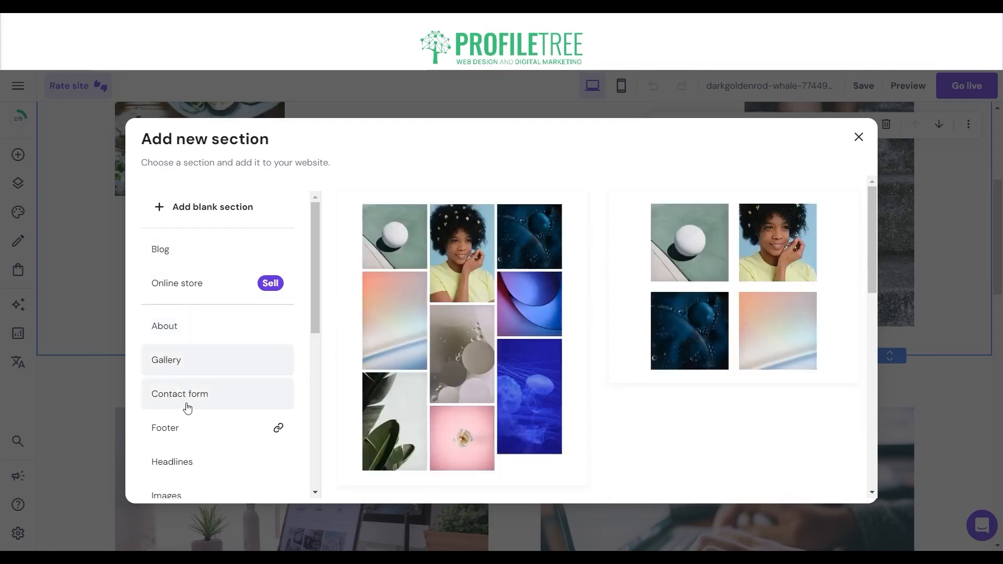
pyautogui.click(186, 410)
pyautogui.click(187, 429)
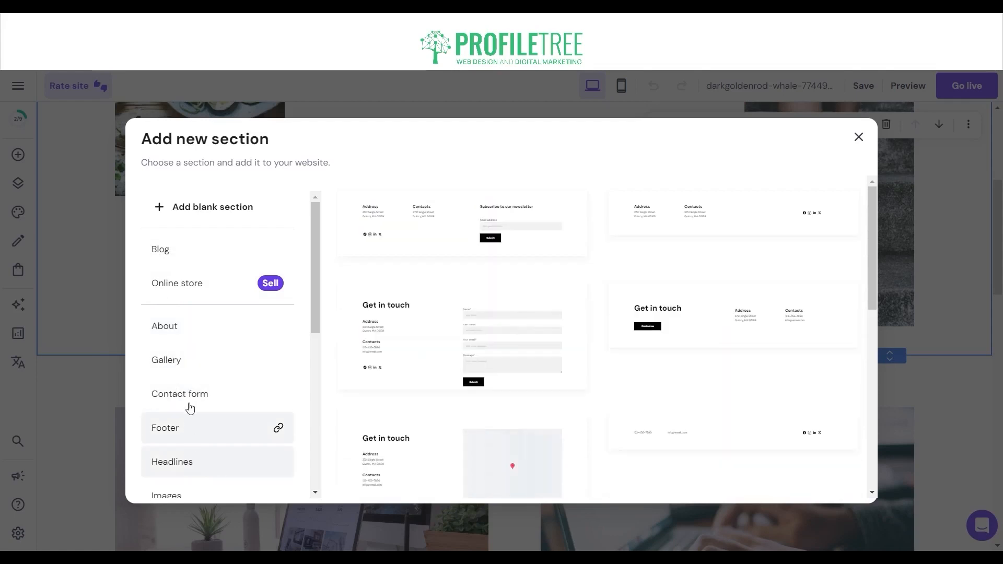
pyautogui.click(179, 321)
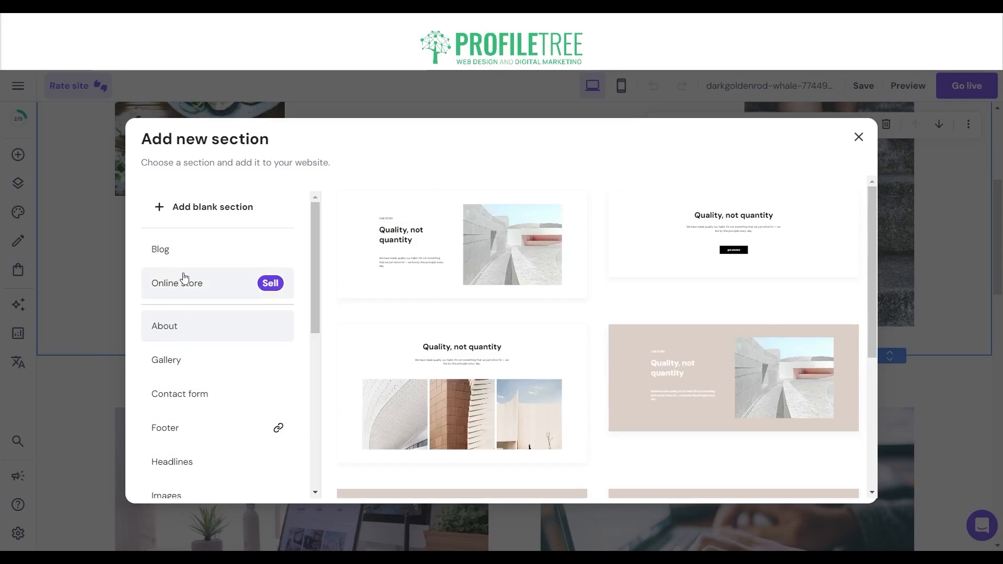
pyautogui.click(182, 279)
pyautogui.click(218, 333)
pyautogui.scroll(-5, 217, 333)
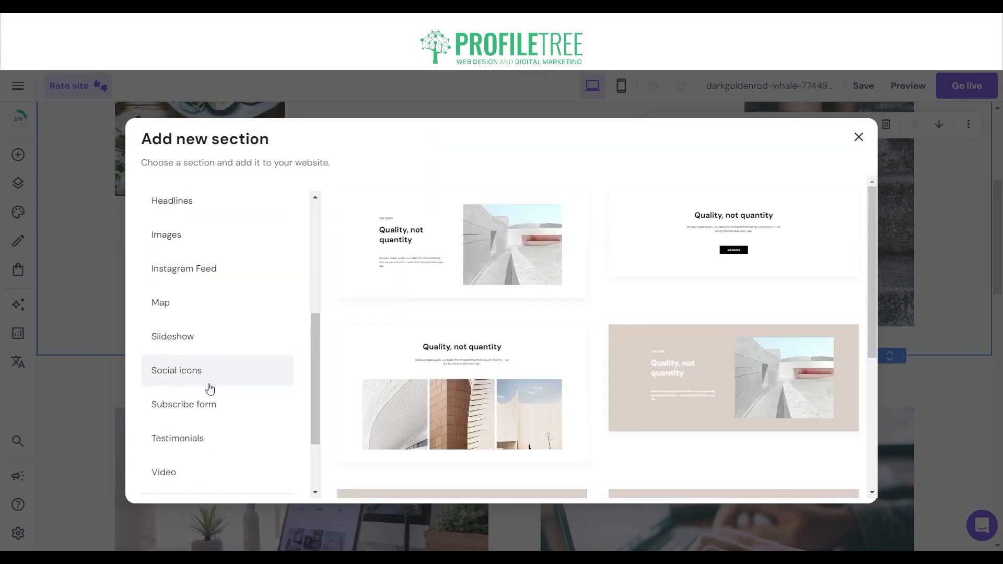
# Add the Testimonials section layout with four photos and quotes below the Delicious Recipes hero section.
pyautogui.click(202, 438)
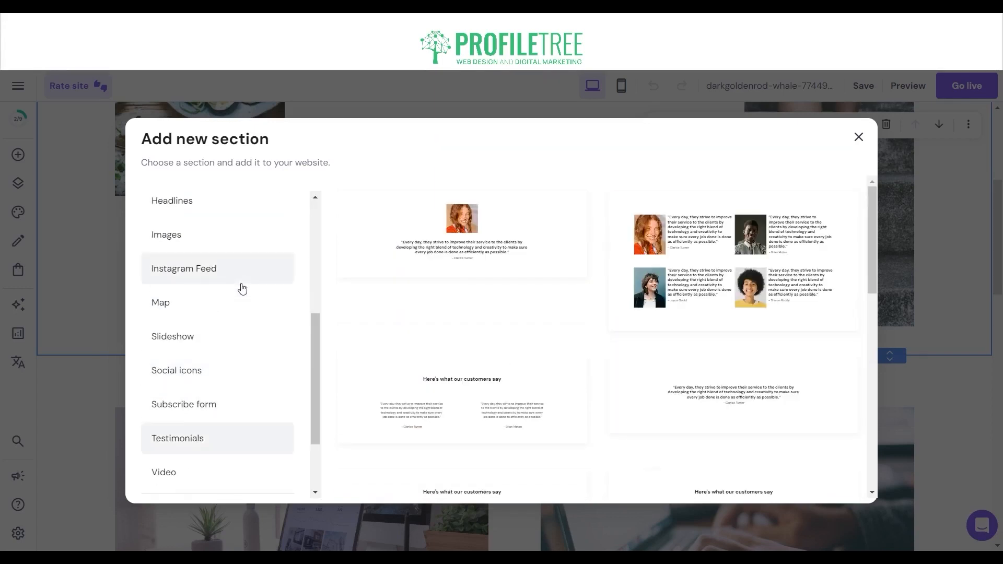
pyautogui.scroll(-2, 235, 278)
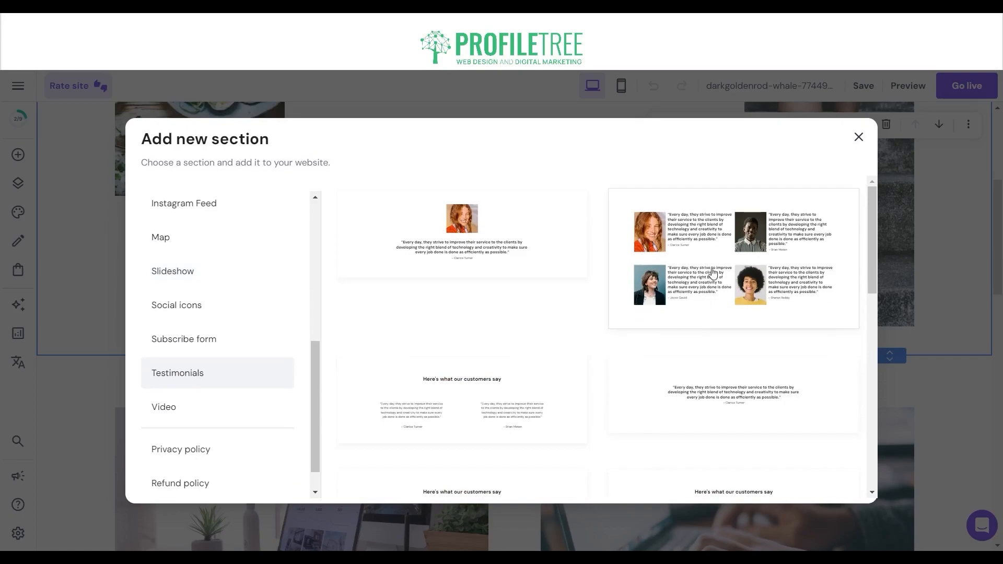
pyautogui.click(684, 284)
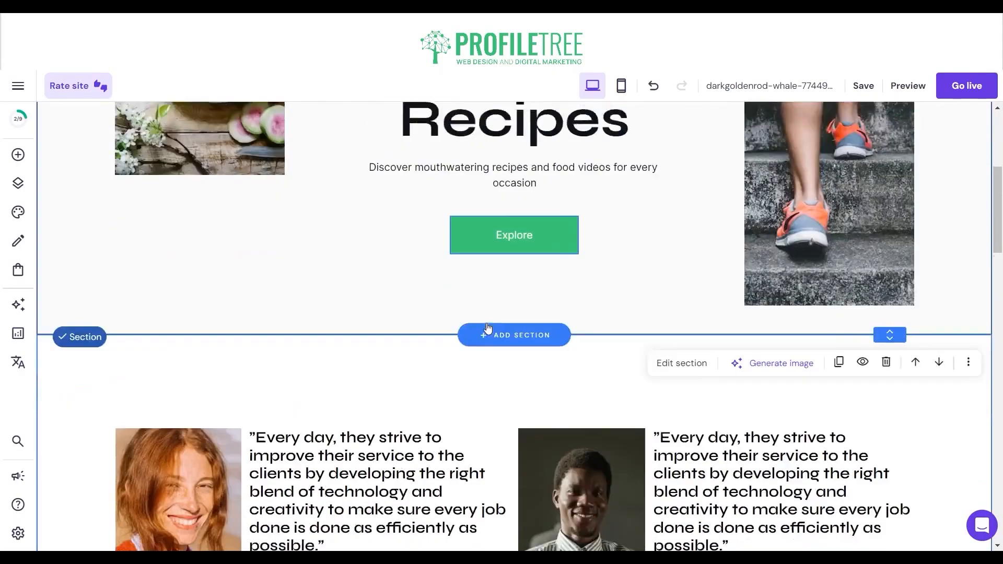
# Delete the testimonials section directly below the hero section.
pyautogui.click(479, 316)
pyautogui.scroll(-6, 479, 316)
pyautogui.click(859, 311)
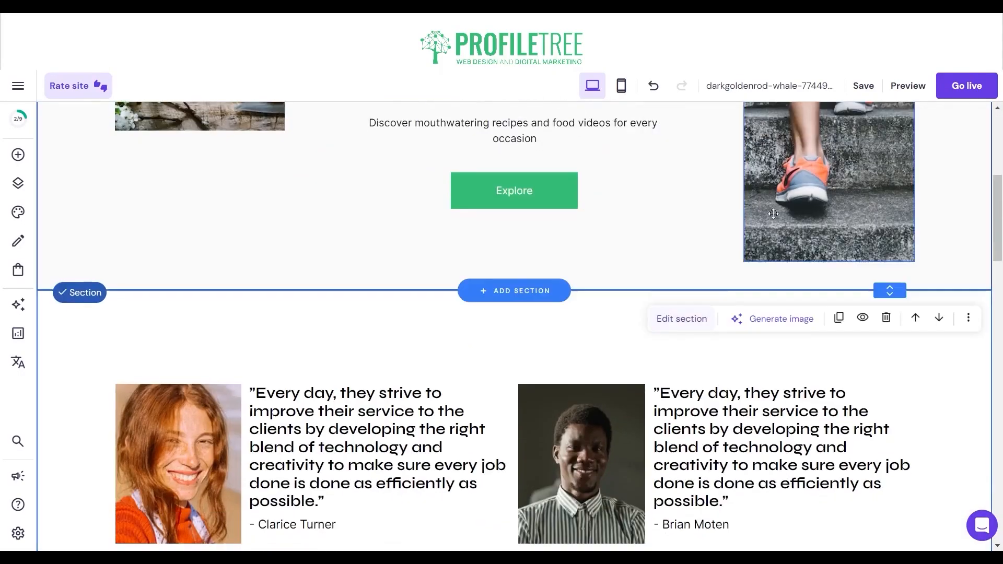
pyautogui.click(887, 318)
# Add the Testimonials section layout with four photos and quotes between the About Us section and the footer.
pyautogui.scroll(-15, 394, 256)
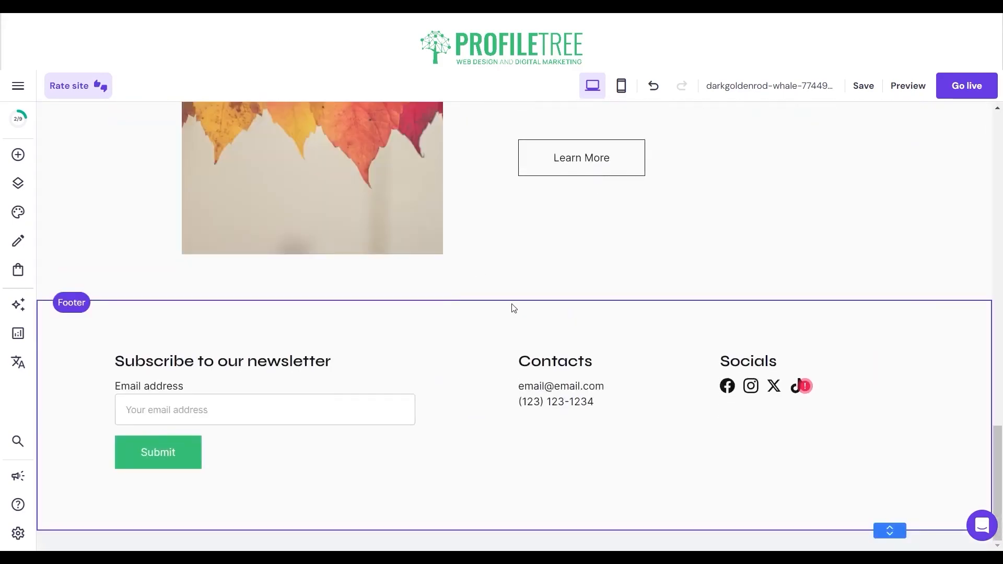
pyautogui.click(511, 301)
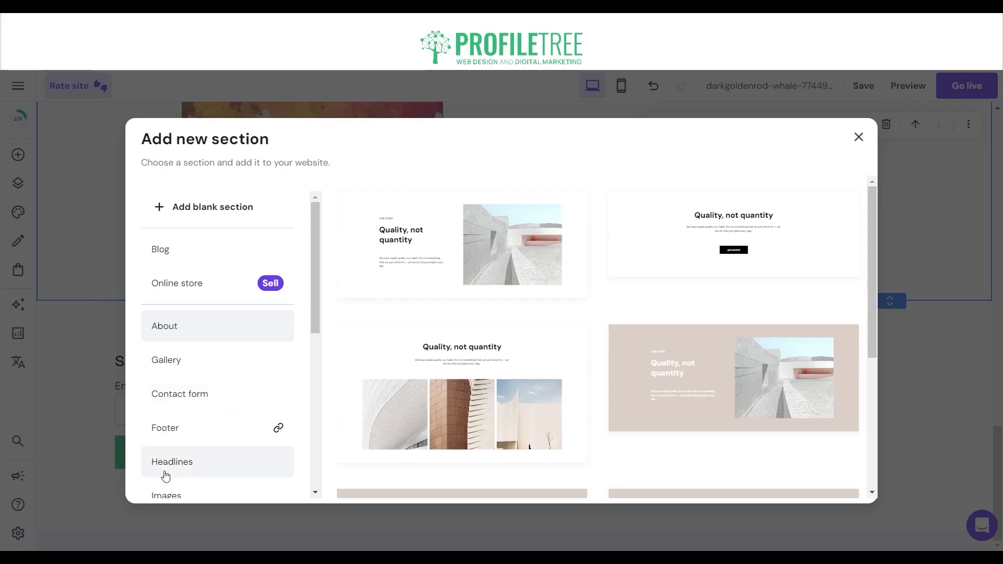
pyautogui.scroll(-6, 190, 405)
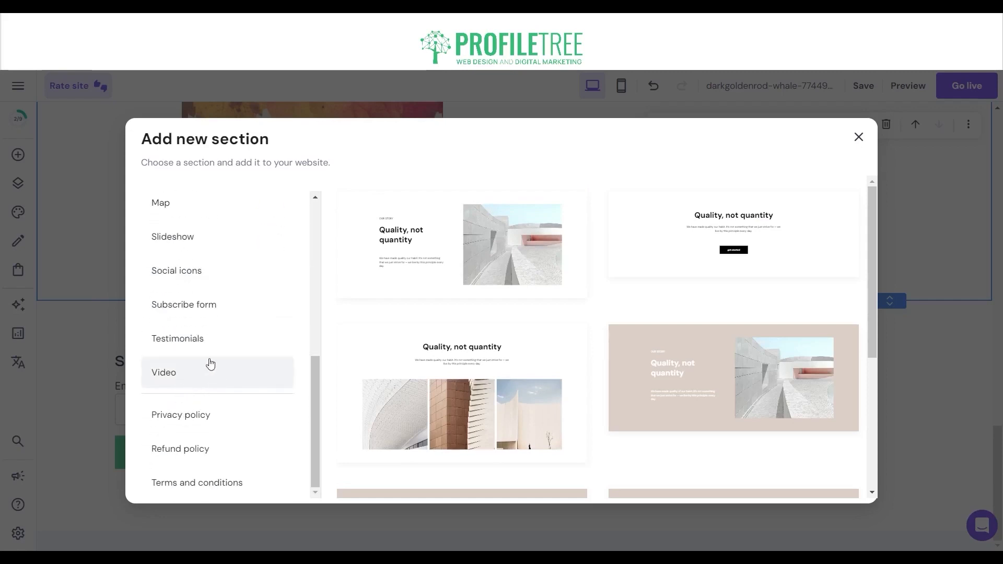
pyautogui.click(224, 348)
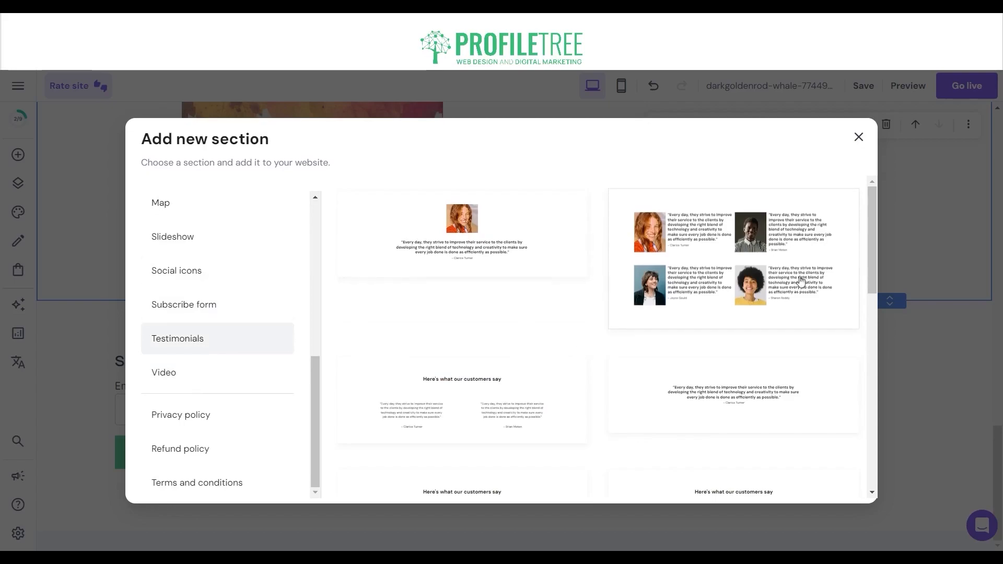
pyautogui.click(697, 267)
pyautogui.scroll(-10, 394, 356)
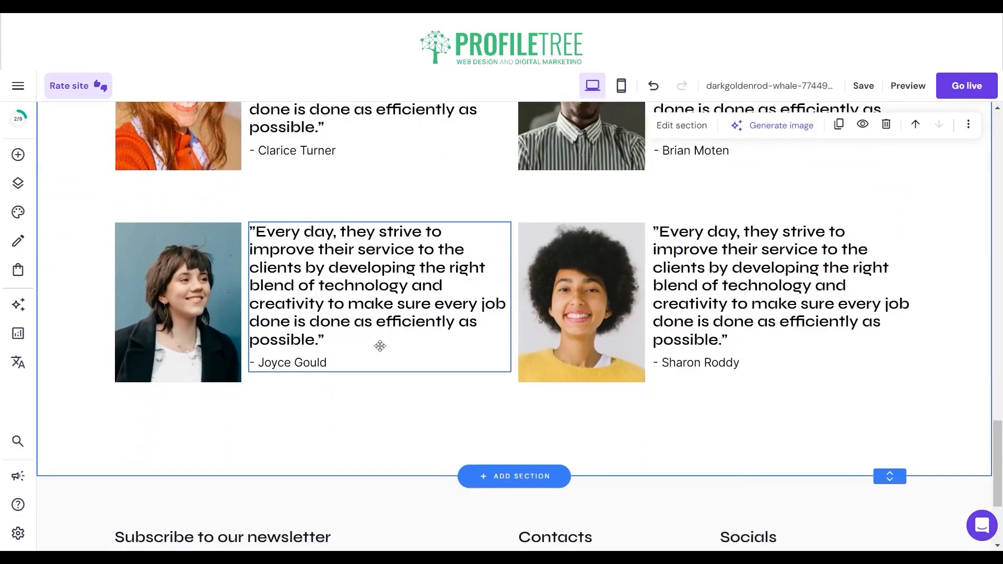
pyautogui.scroll(5, 408, 345)
pyautogui.scroll(-5, 399, 355)
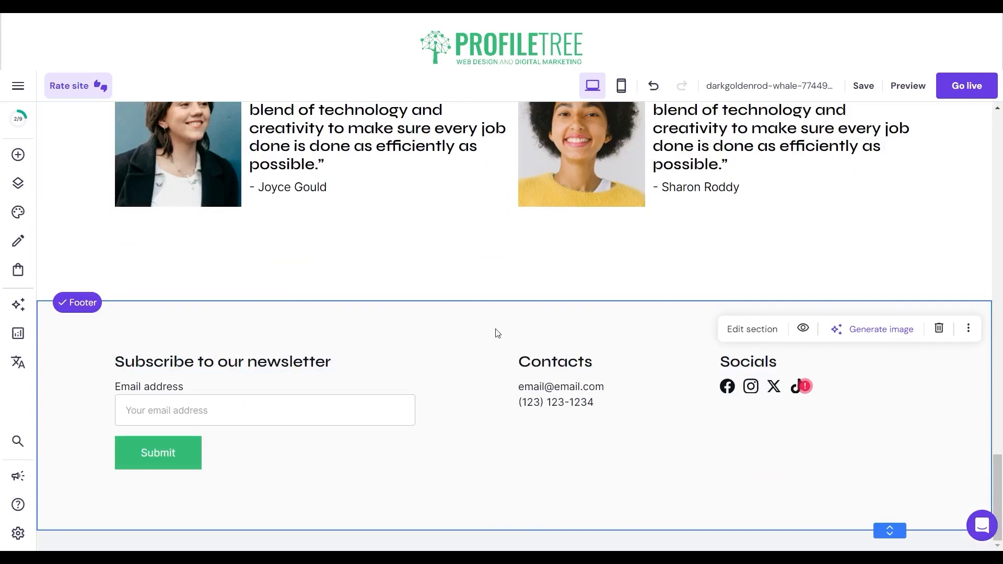
# Generate an AI image for the footer in the Enhance style from the description "Create an image with a chef cooking food in a kitchen".
pyautogui.moveTo(507, 299)
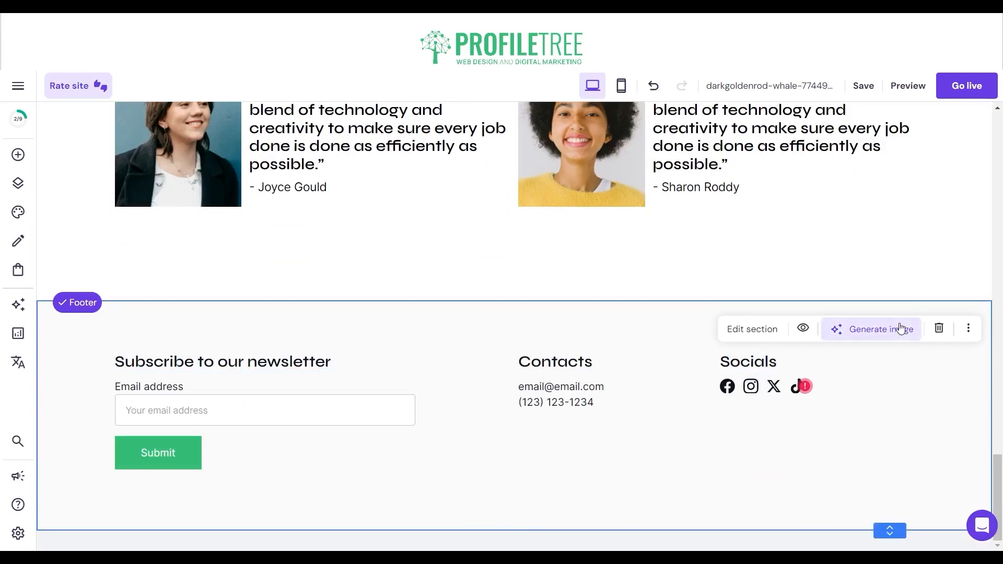
pyautogui.click(878, 329)
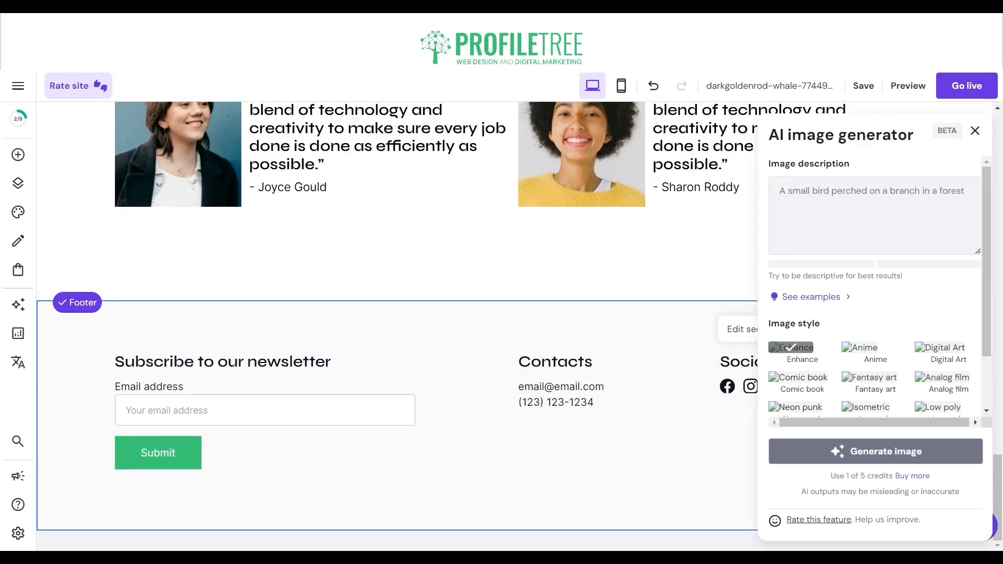
pyautogui.moveTo(514, 301)
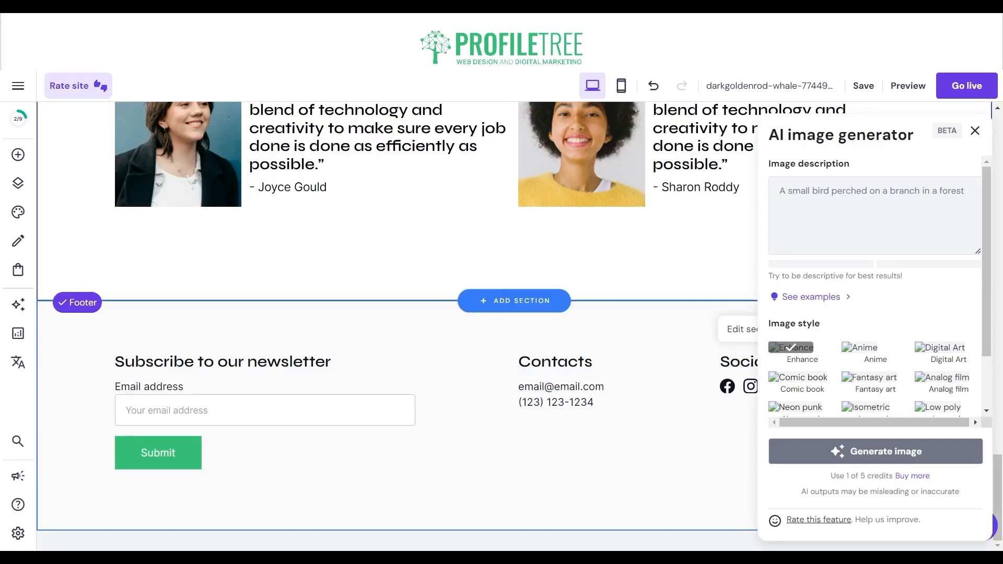
pyautogui.click(790, 208)
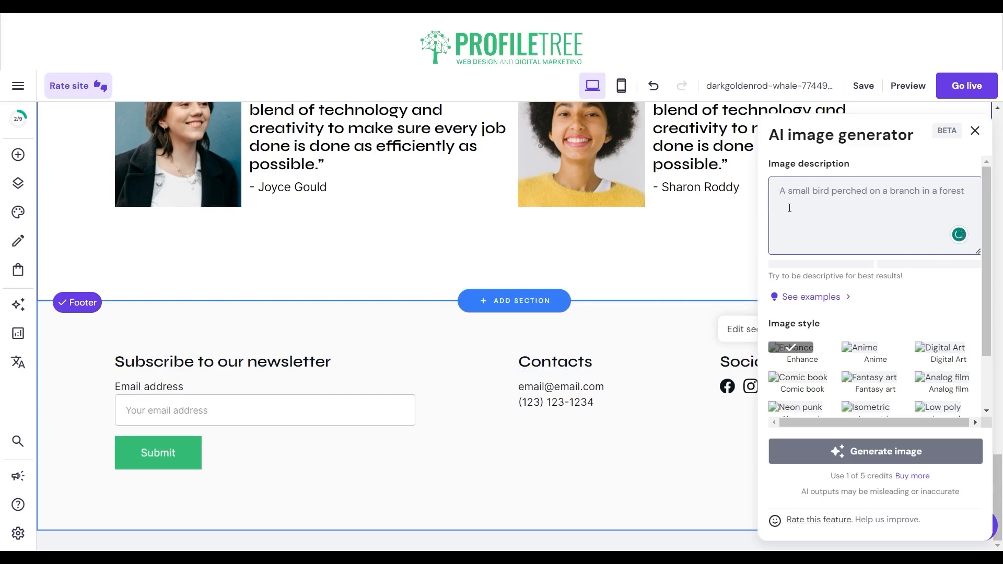
pyautogui.write('Create an image')
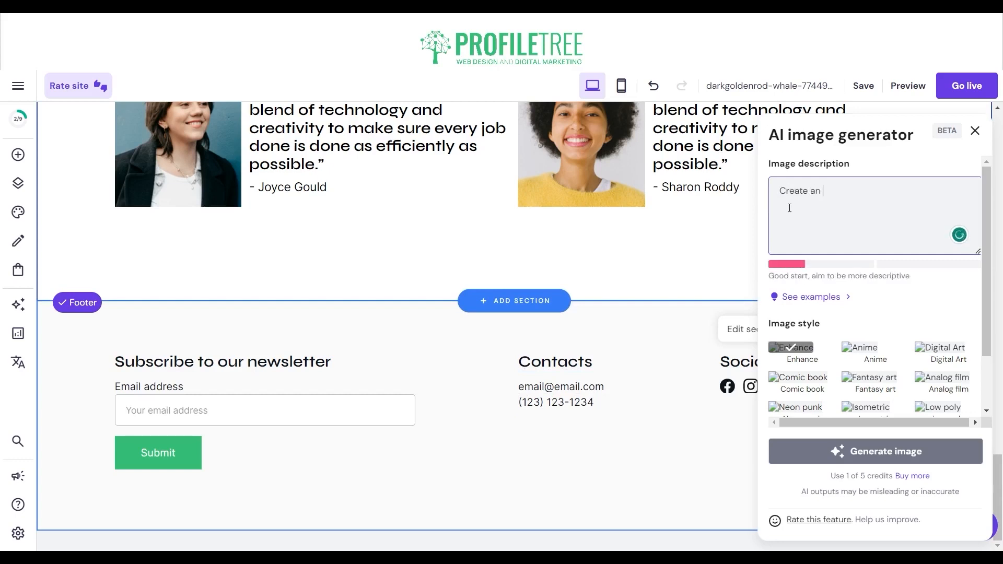
pyautogui.press('BackSpace')
pyautogui.press('BackSpace')
pyautogui.write('ge ')
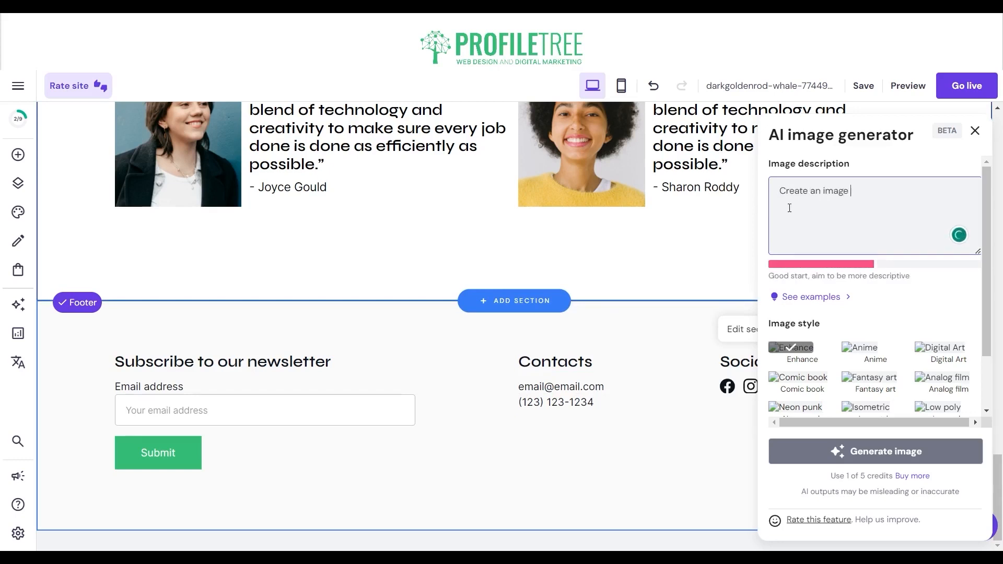
pyautogui.write('with a chet ')
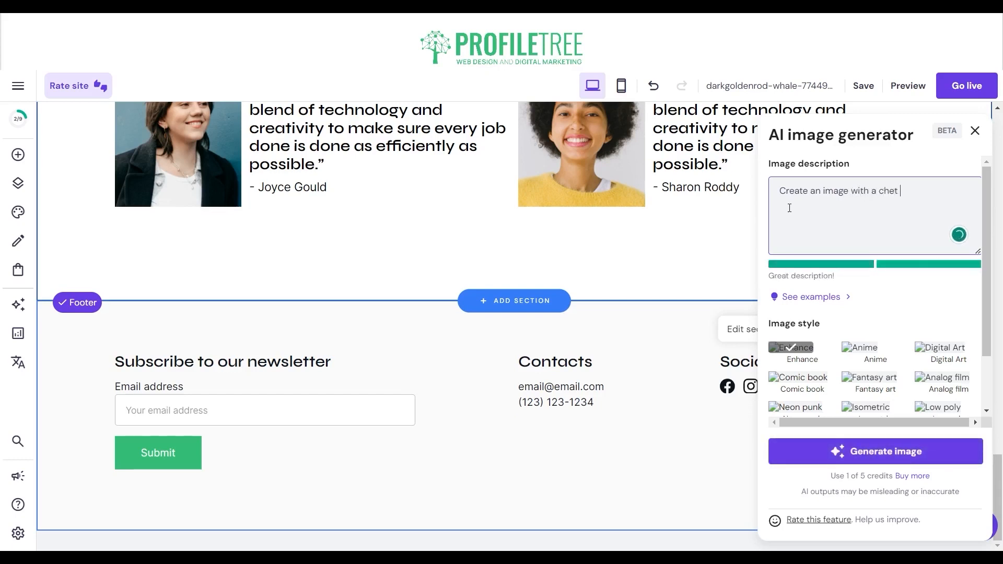
pyautogui.write('f cooking d')
pyautogui.press('BackSpace')
pyautogui.write('food in a kitchen')
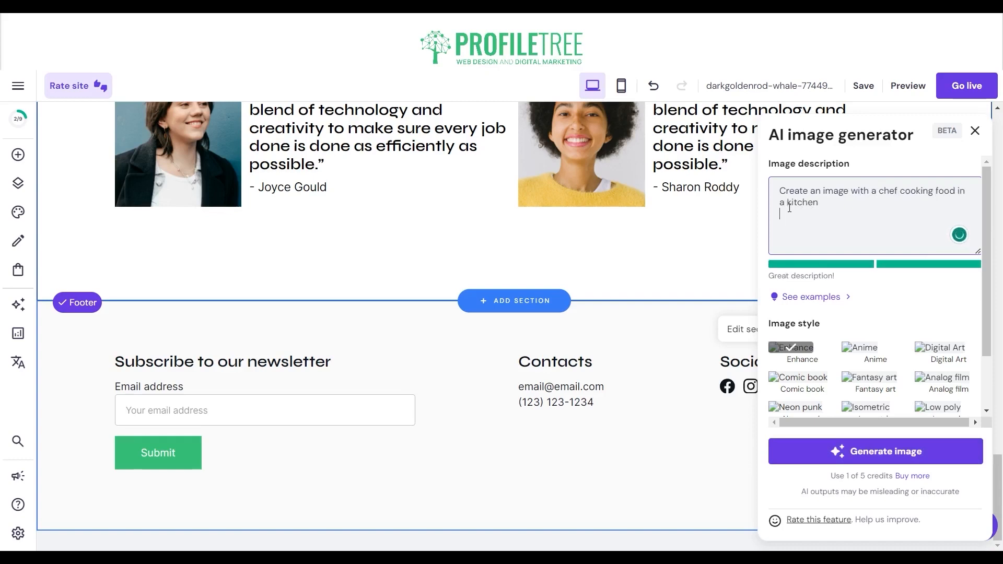
pyautogui.click(880, 453)
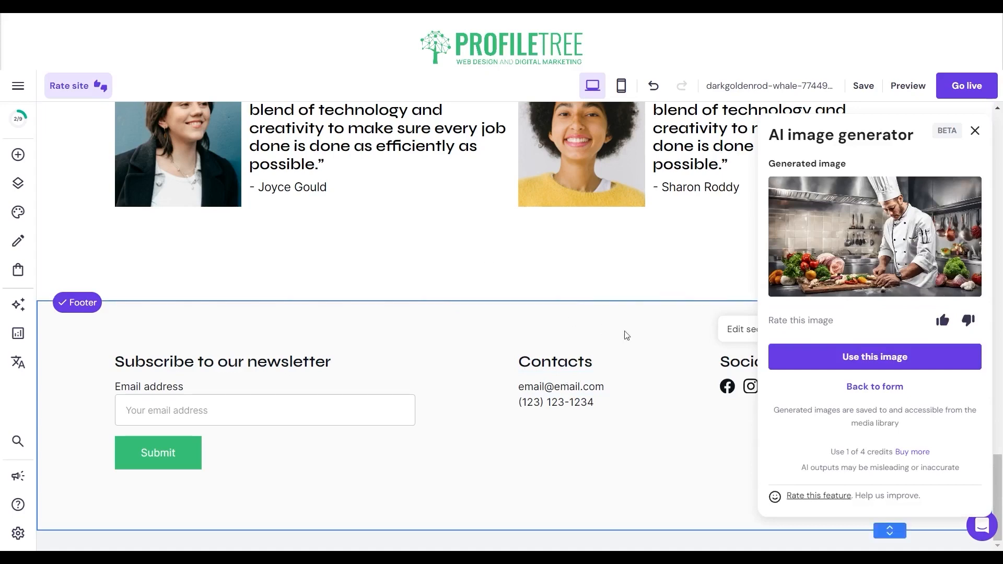
# Apply the generated chef image as the footer's background and undo that change.
pyautogui.click(915, 363)
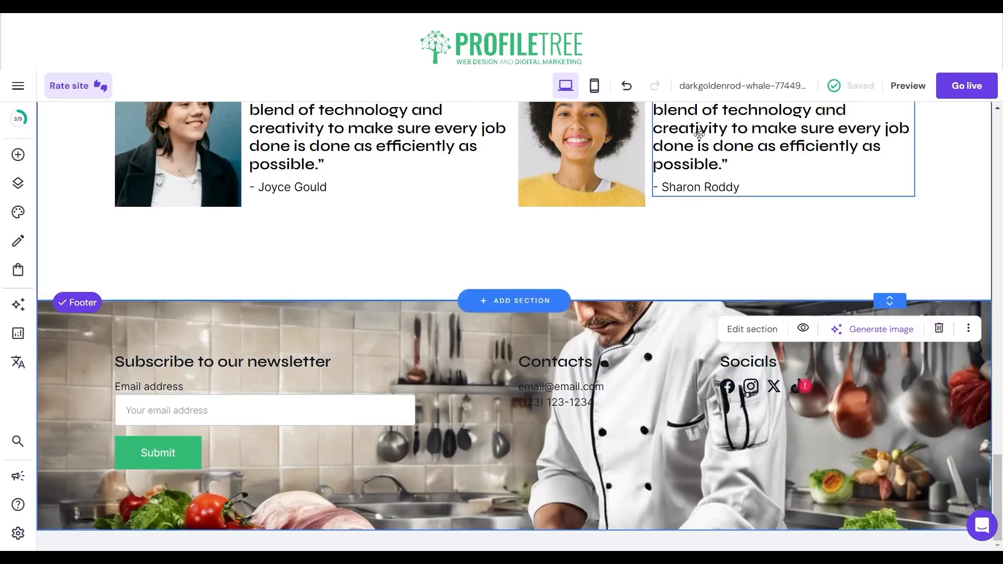
pyautogui.hotkey('ctrl', 'z')
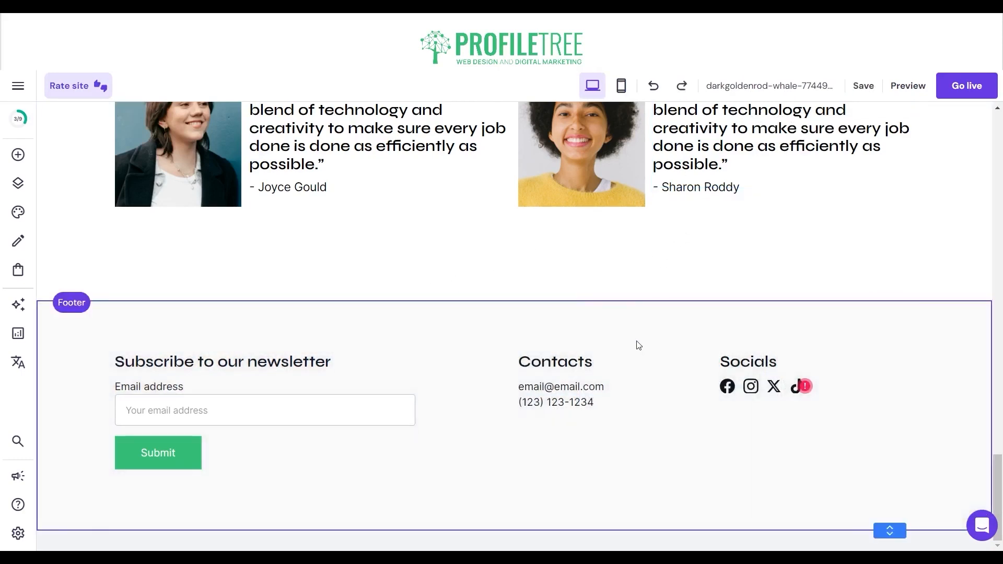
# Open the AI image generator for the leaf picture in the About Us section, and close it without generating.
pyautogui.scroll(15, 639, 345)
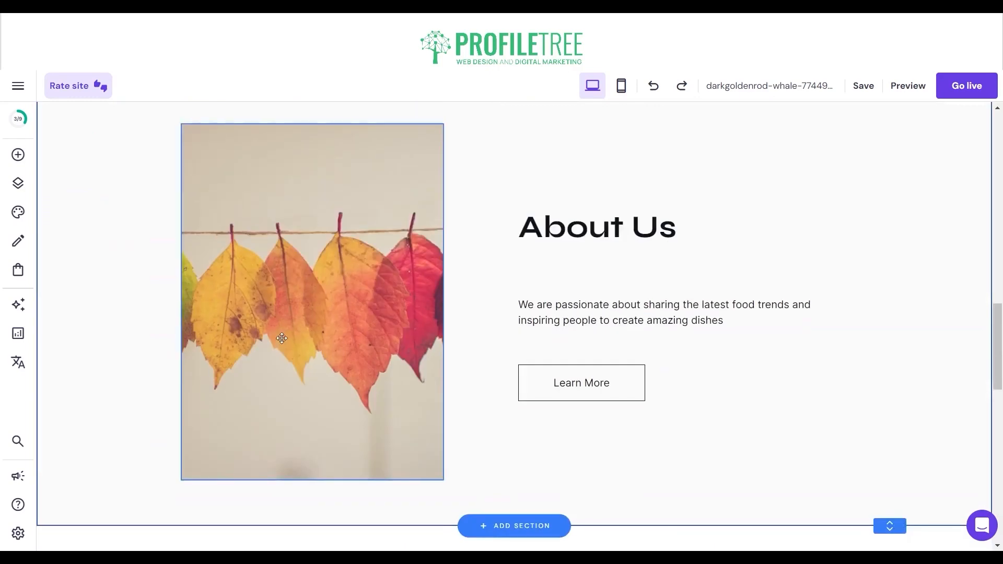
pyautogui.scroll(2, 300, 329)
pyautogui.click(311, 360)
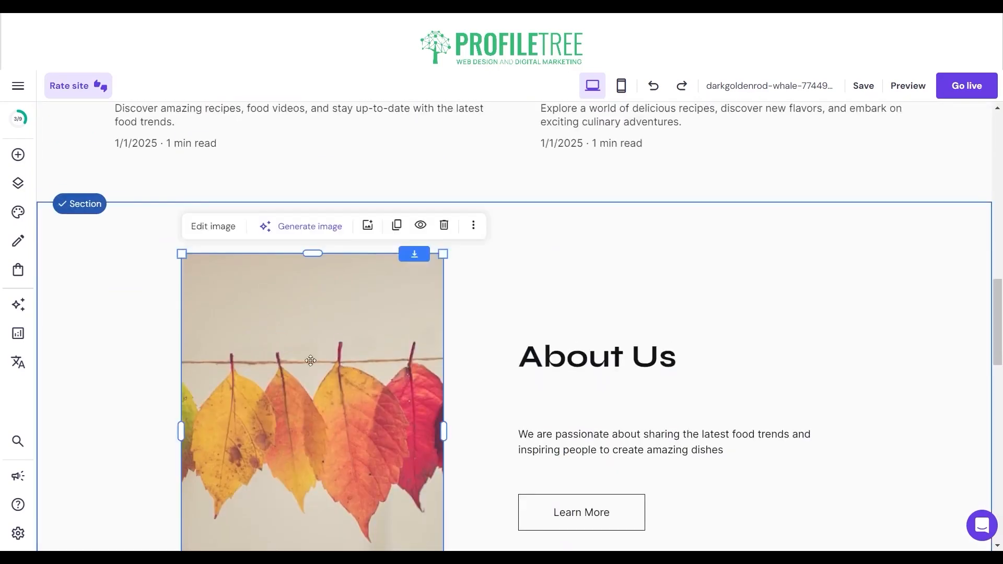
pyautogui.click(294, 227)
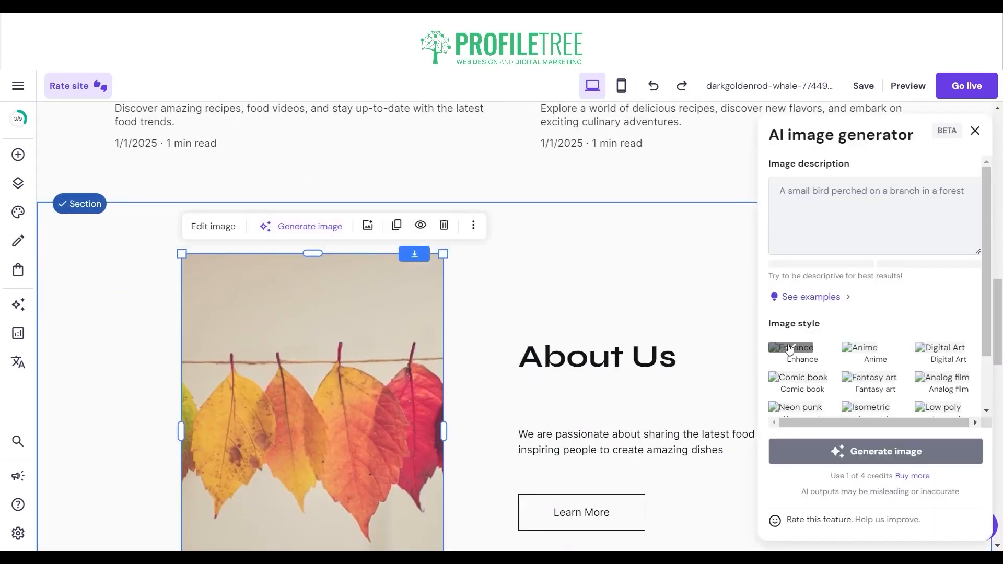
pyautogui.click(826, 205)
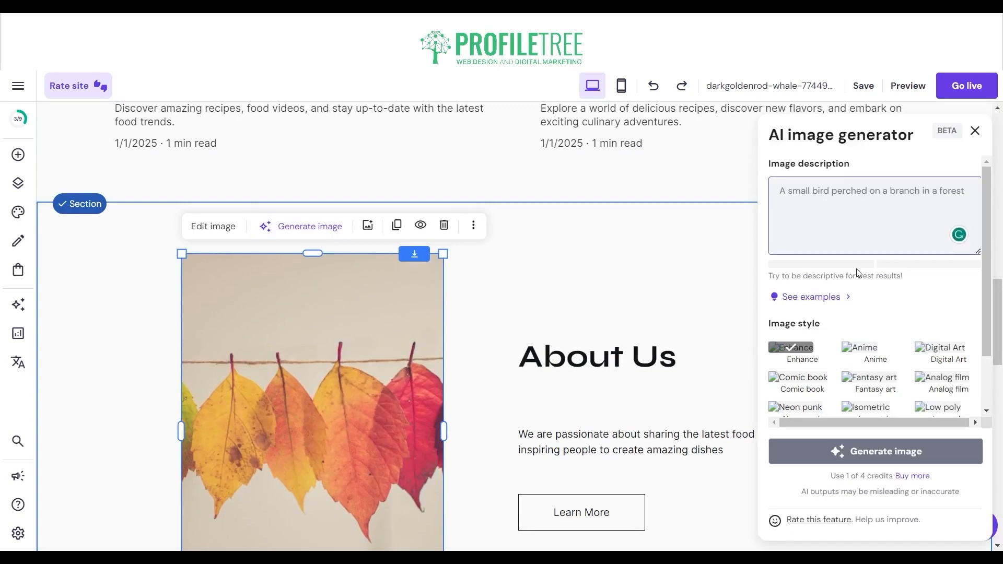
pyautogui.click(618, 278)
# Return to the start of the home page and look through the elements that can be added to it.
pyautogui.scroll(12, 369, 470)
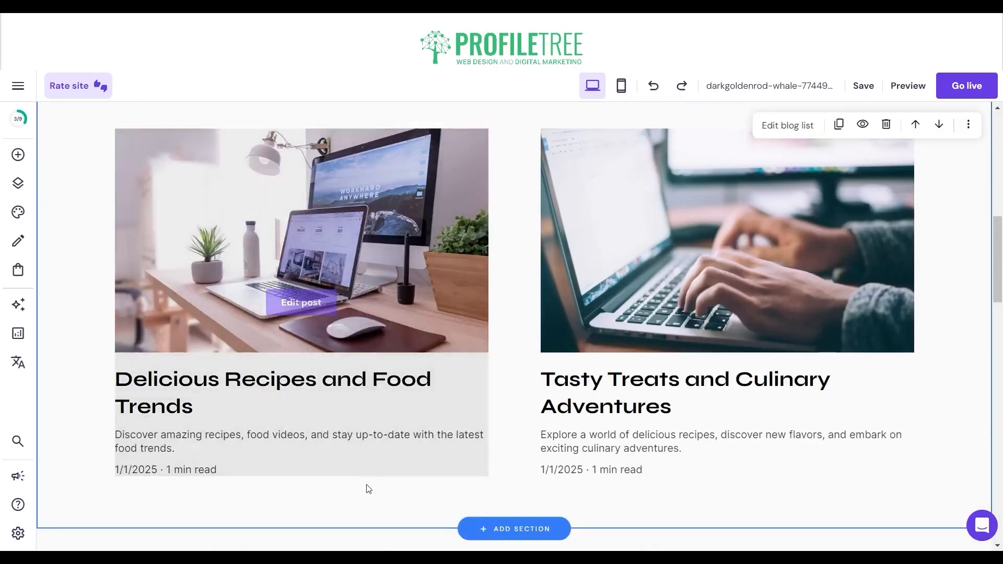
pyautogui.scroll(3, 306, 400)
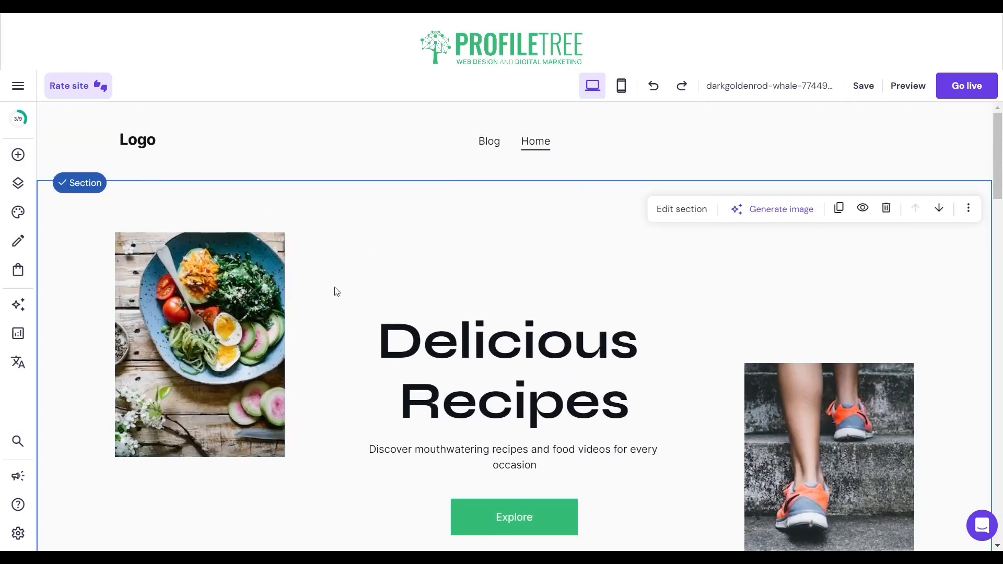
pyautogui.click(381, 242)
pyautogui.scroll(-4, 275, 293)
pyautogui.scroll(4, 542, 292)
pyautogui.click(20, 157)
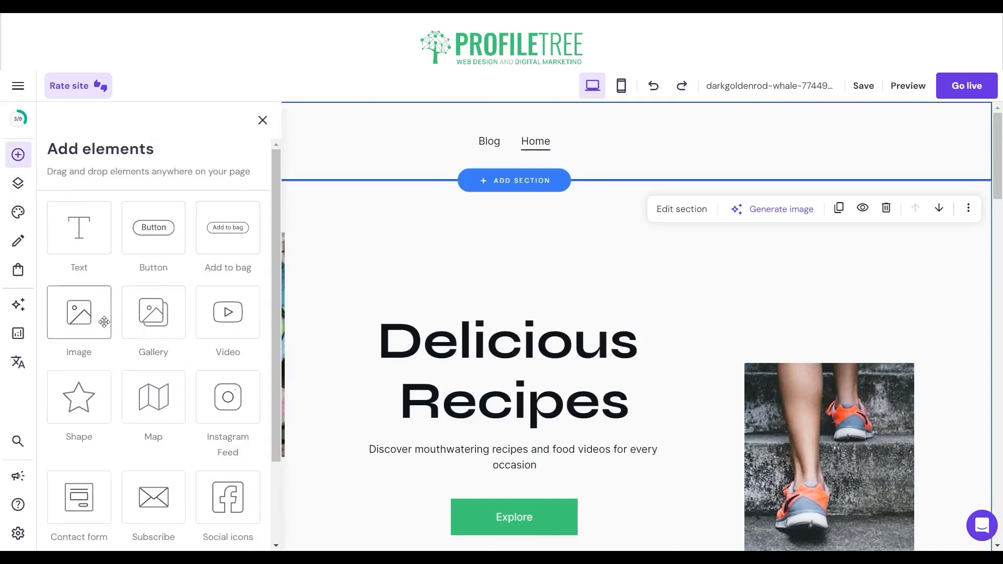
pyautogui.scroll(-2, 119, 385)
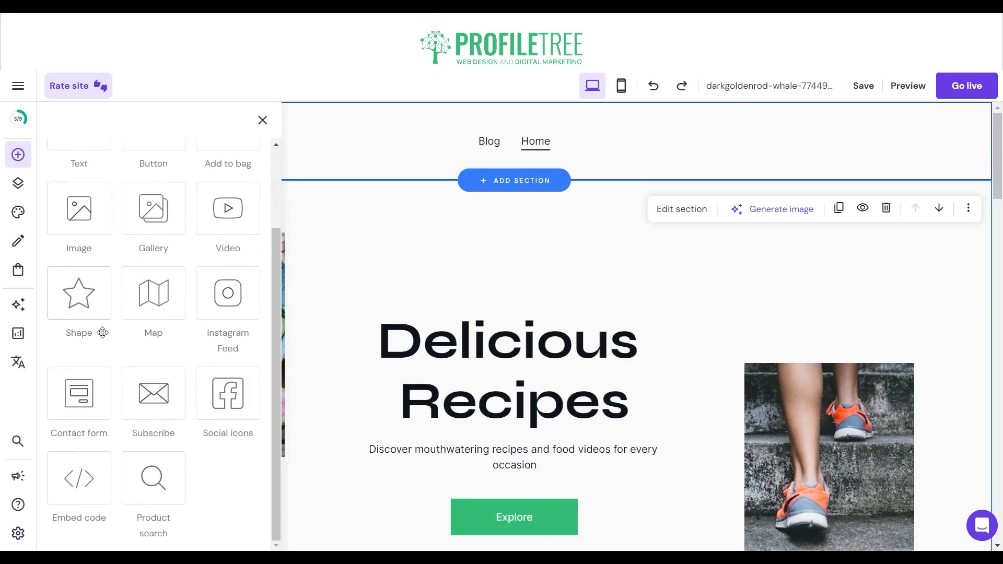
# Look over the site's pages and navigation, and the color settings in its website styles.
pyautogui.click(18, 186)
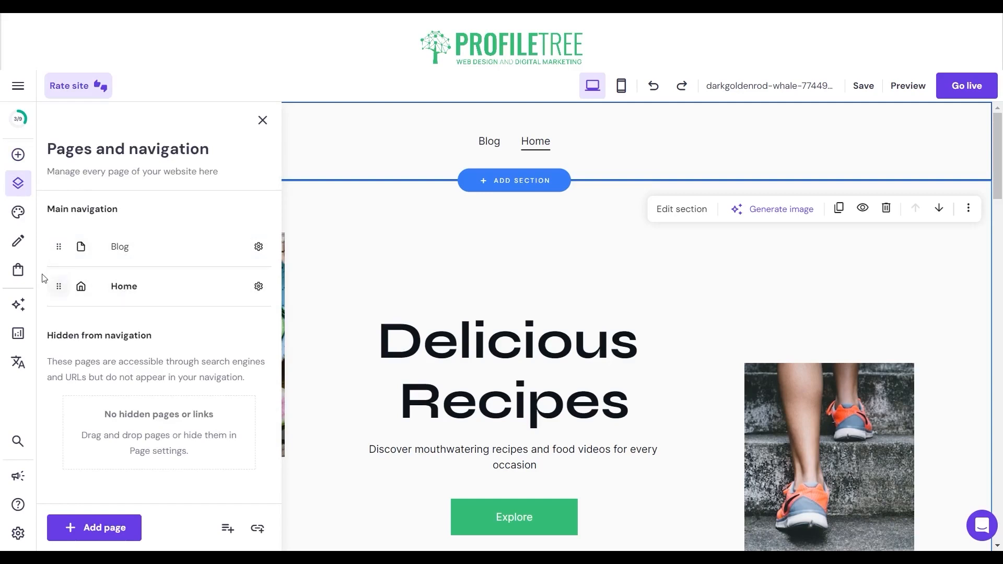
pyautogui.click(17, 212)
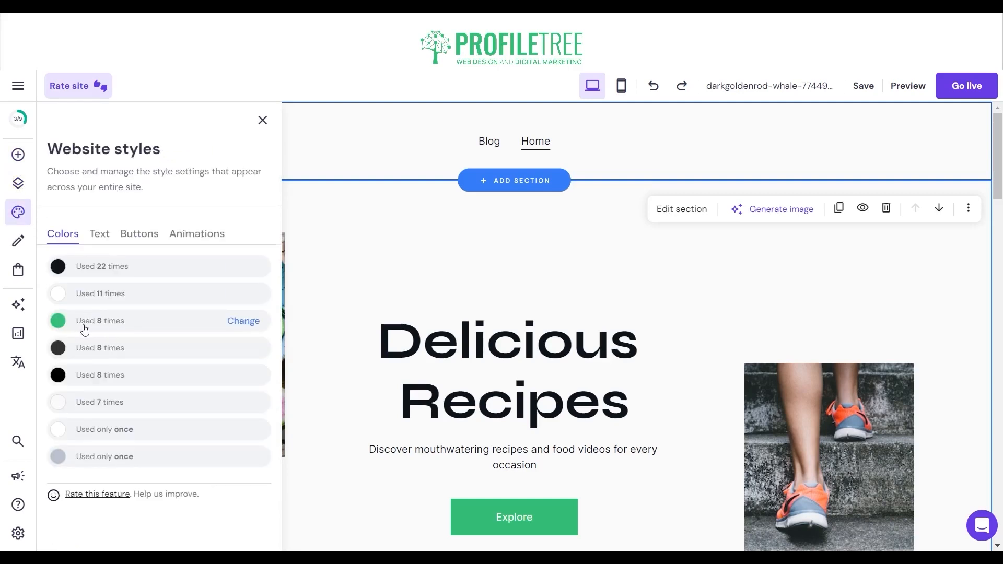
# View the list of blog posts, open the AI form for a new post, and close it without creating content.
pyautogui.click(17, 240)
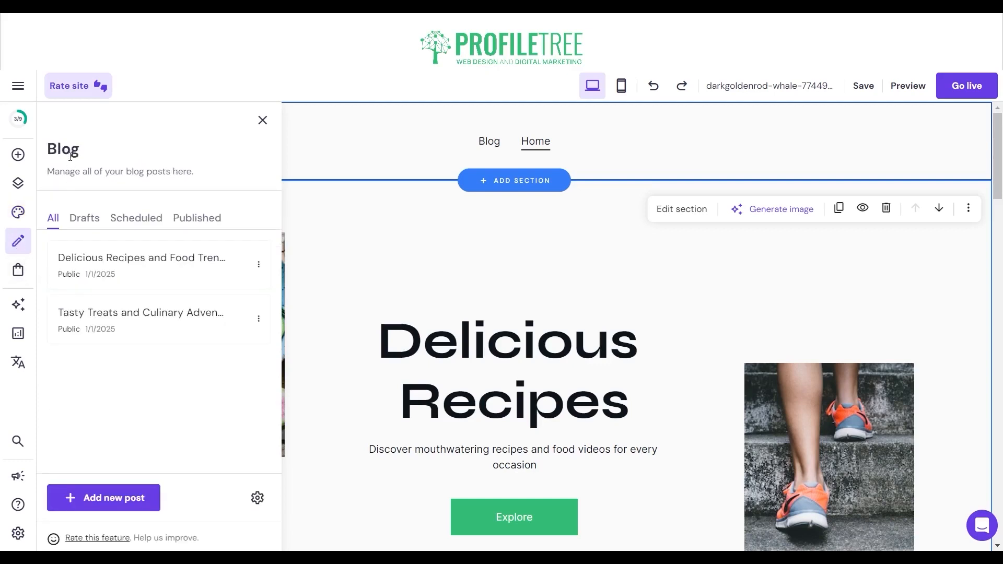
pyautogui.click(131, 502)
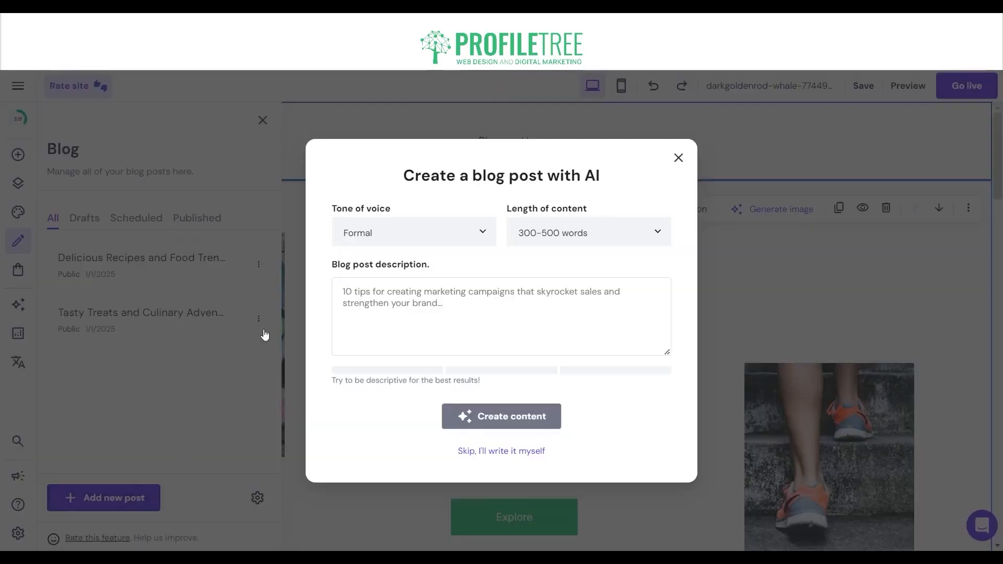
pyautogui.click(679, 158)
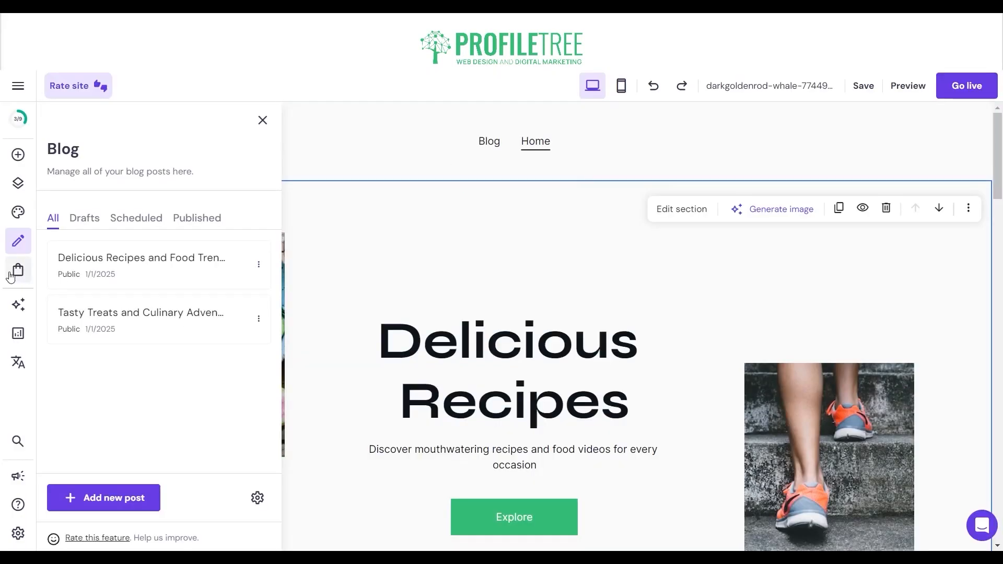
# Open the AI Logo Maker and examine its manual creation mode and the ProfileTree logos in its automatic mode.
pyautogui.click(24, 308)
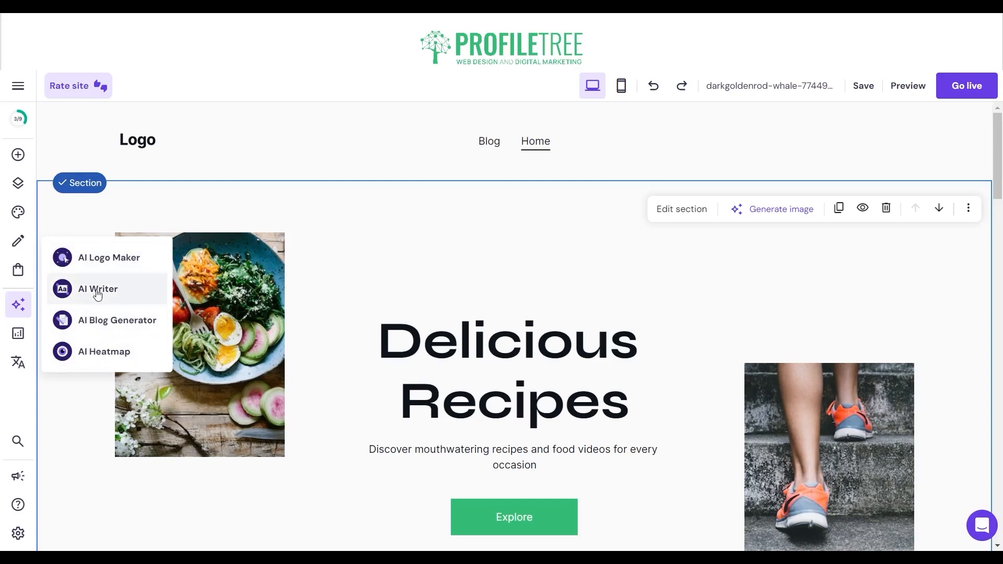
pyautogui.click(101, 257)
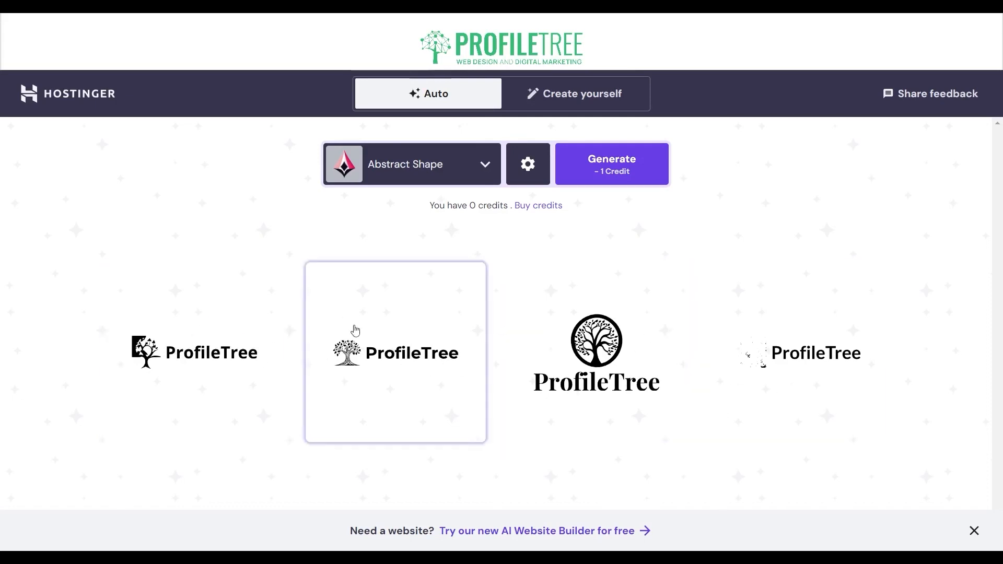
pyautogui.click(557, 100)
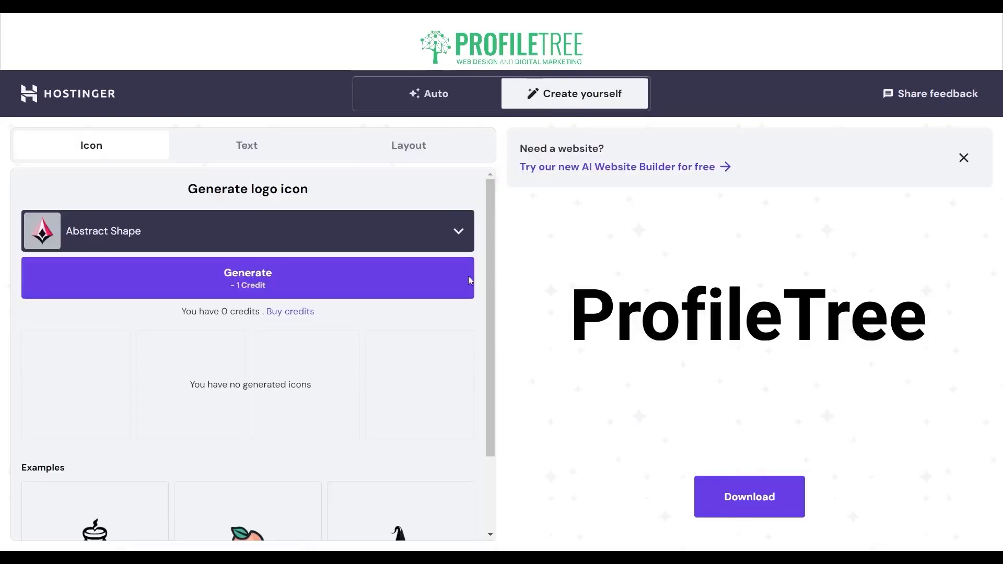
pyautogui.click(463, 84)
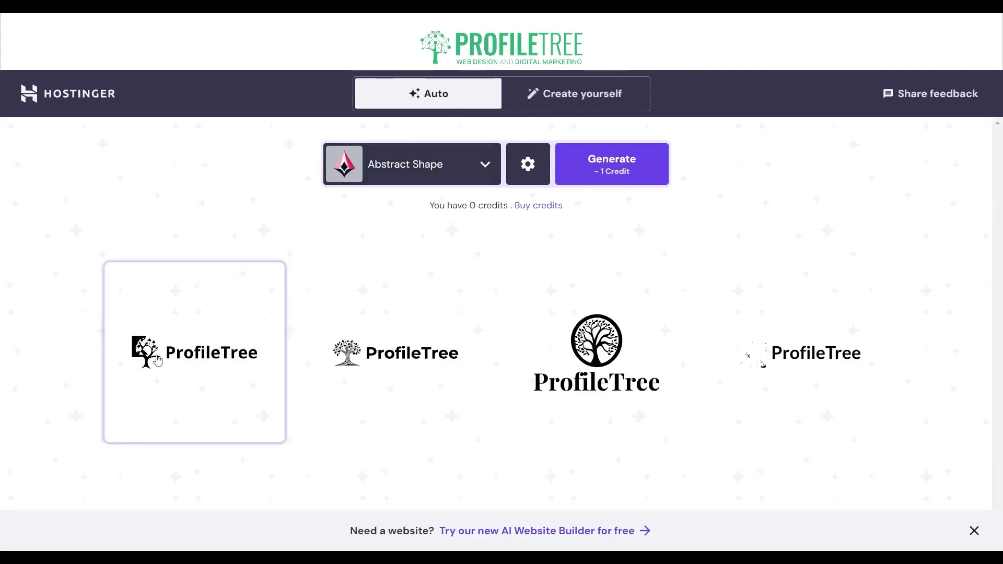
pyautogui.click(626, 380)
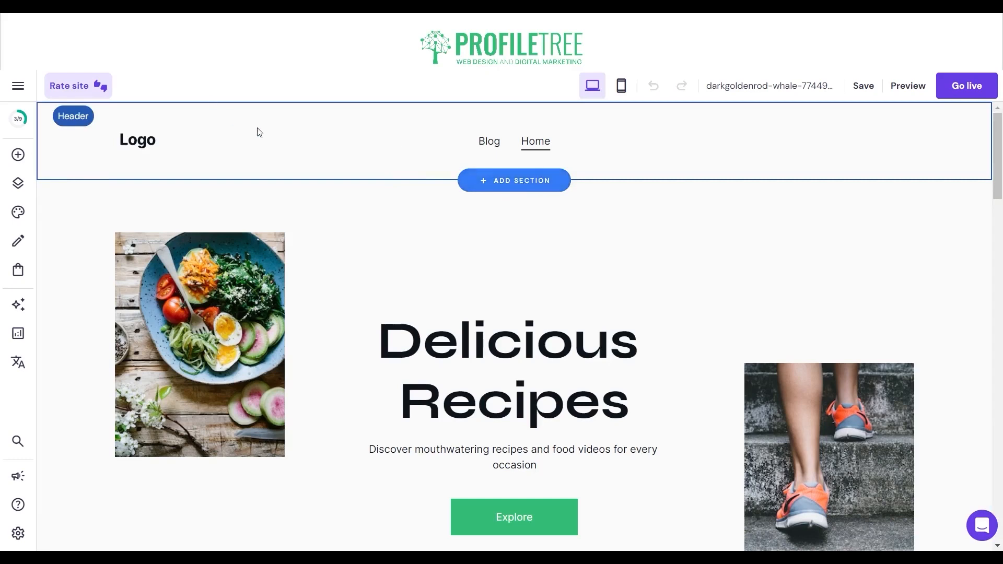
# Replace the header's placeholder logo with the ProfileTree logo PNG from the media library.
pyautogui.click(90, 117)
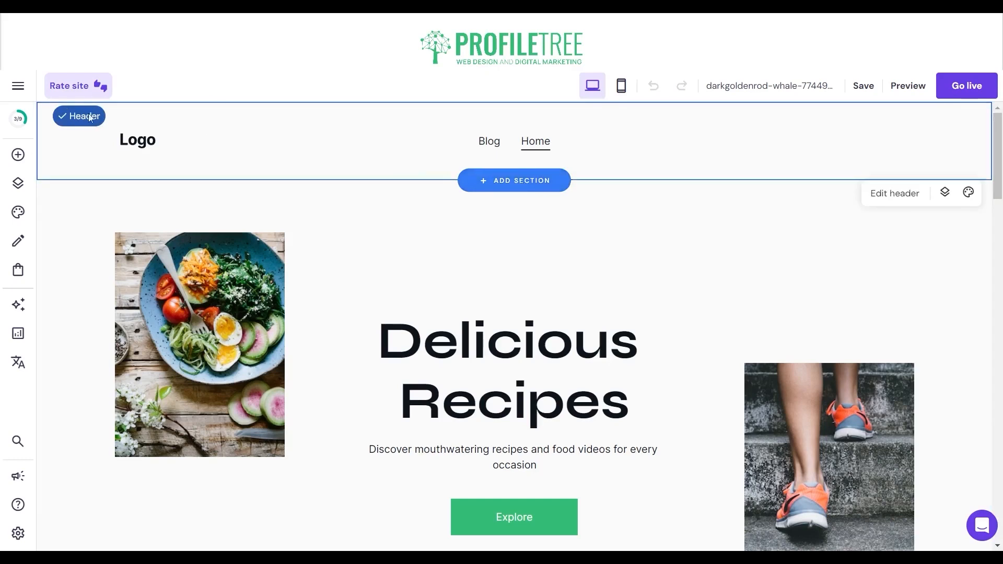
pyautogui.click(897, 196)
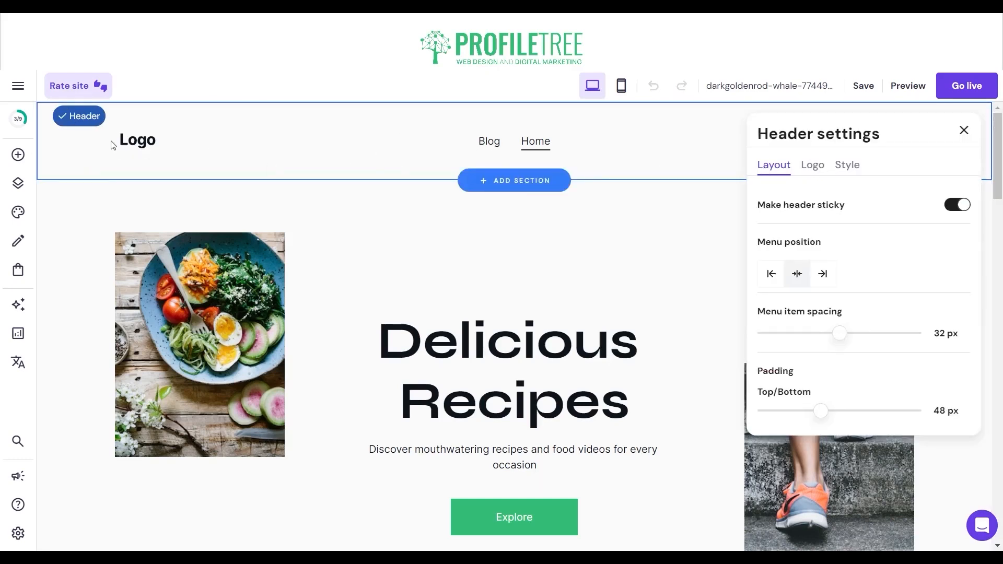
pyautogui.click(140, 143)
pyautogui.click(752, 165)
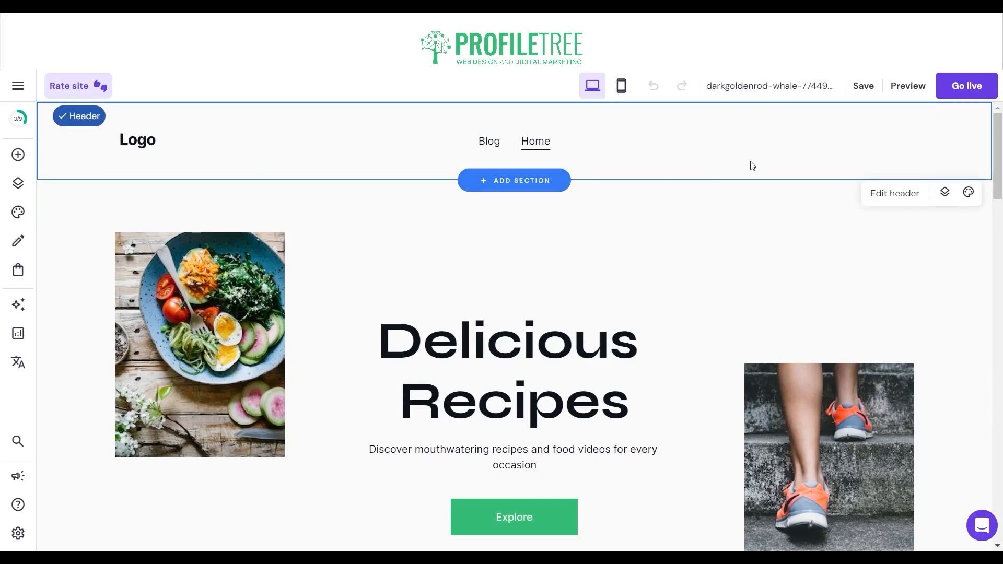
pyautogui.click(924, 203)
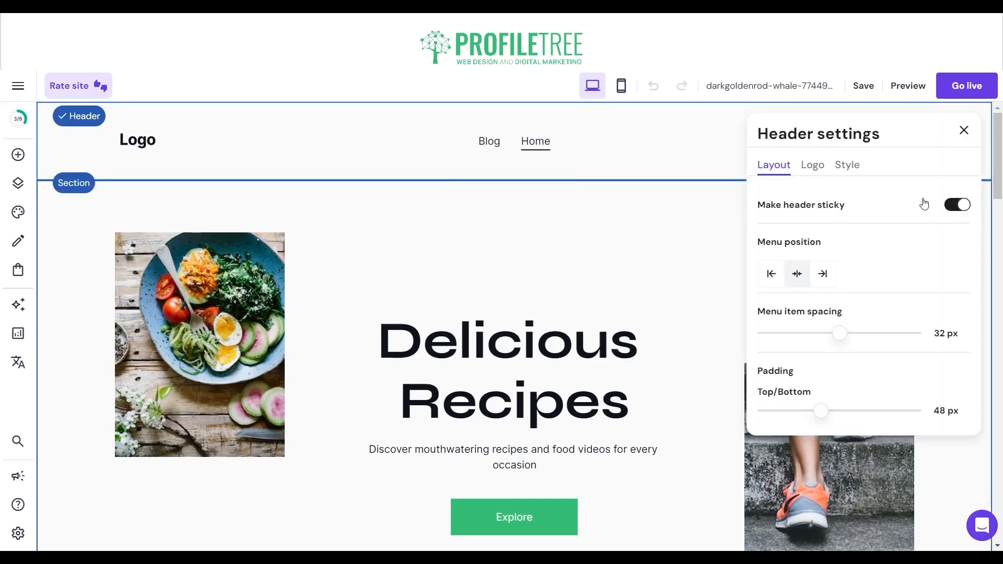
pyautogui.click(813, 165)
pyautogui.click(864, 314)
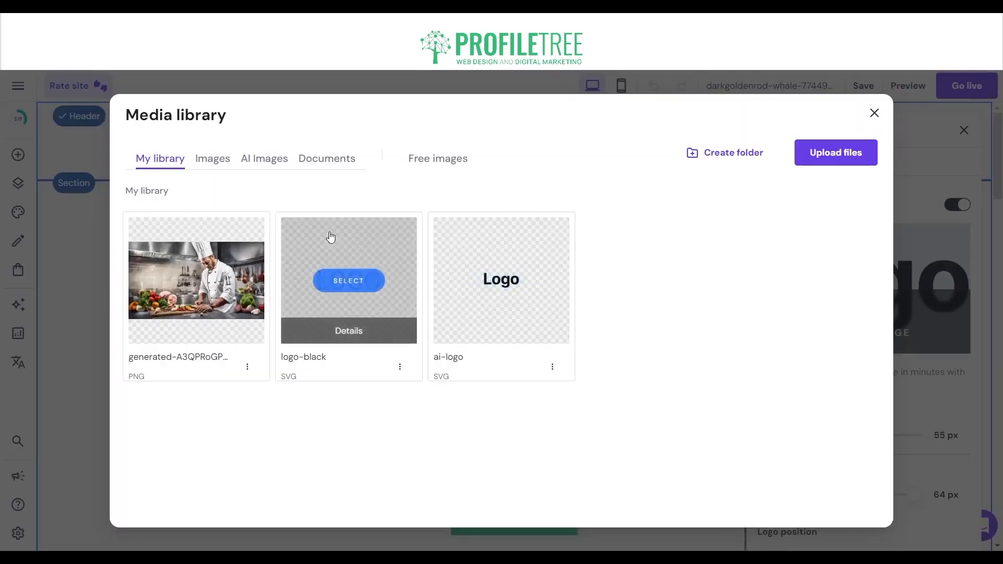
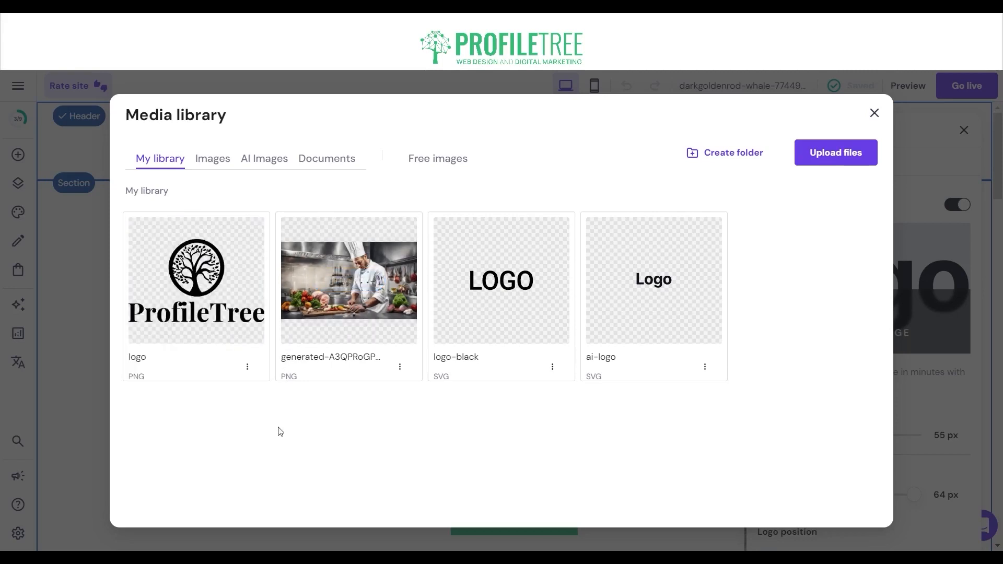
pyautogui.click(214, 281)
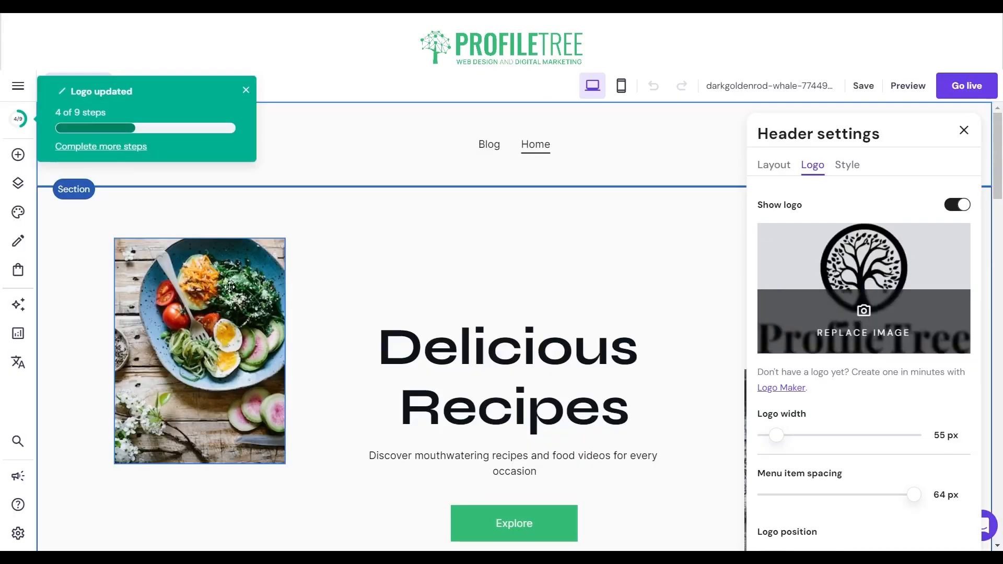
pyautogui.click(245, 91)
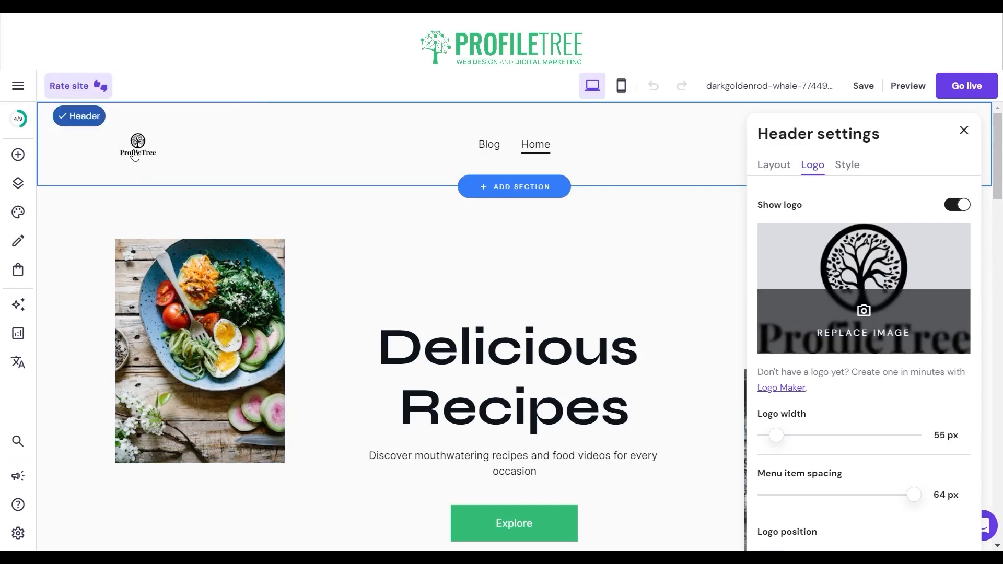
# Set the header's logo width to 114 px and the menu item spacing in the logo settings to 9 px.
pyautogui.moveTo(776, 434); pyautogui.dragTo(799, 430)
pyautogui.scroll(-2, 835, 452)
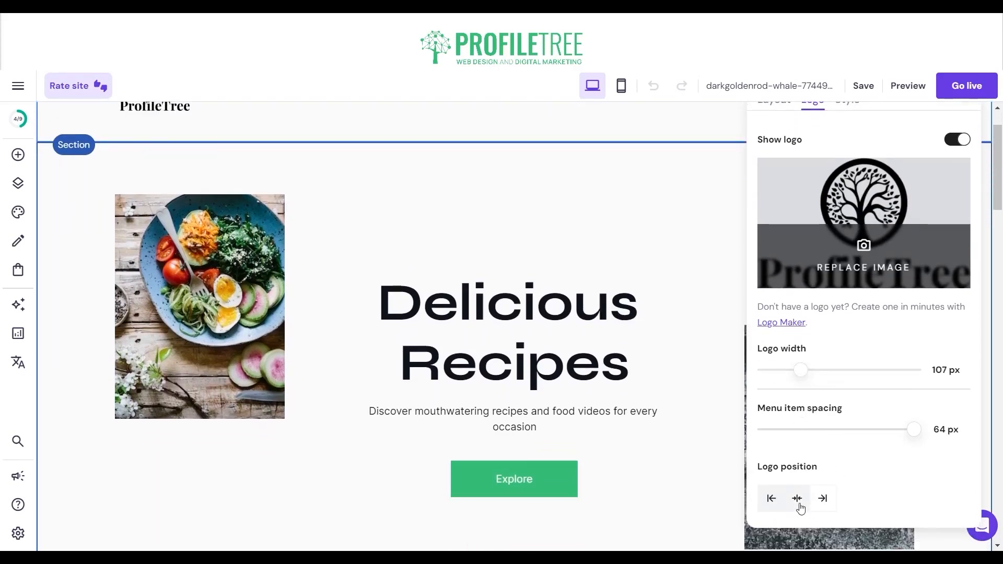
pyautogui.moveTo(912, 431); pyautogui.dragTo(787, 430)
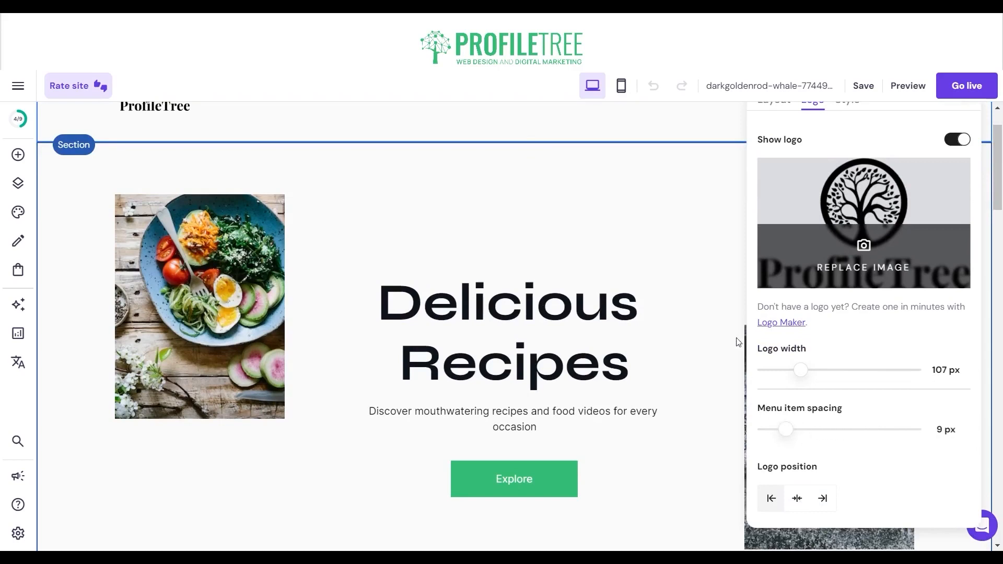
pyautogui.scroll(2, 738, 342)
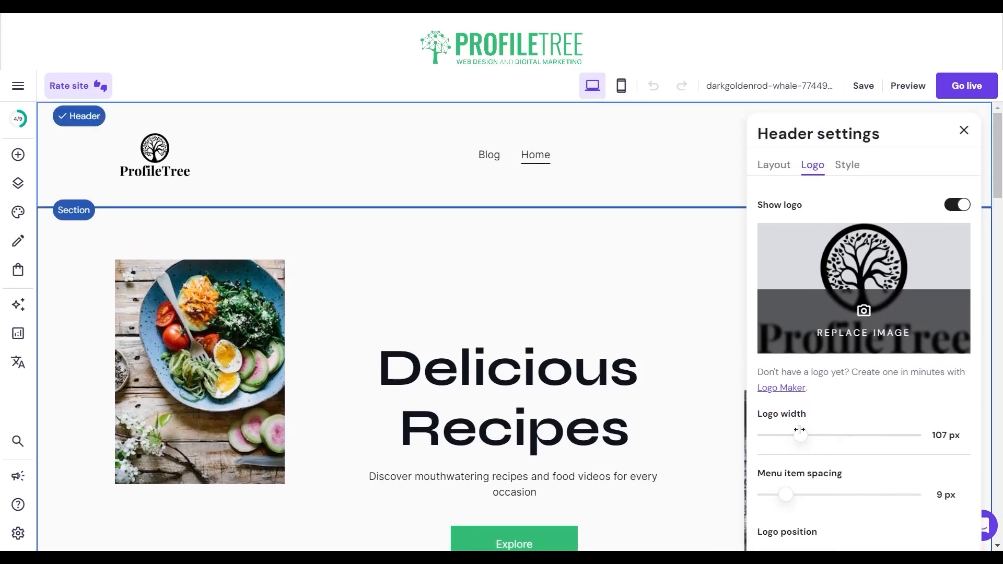
pyautogui.moveTo(801, 437); pyautogui.dragTo(804, 438)
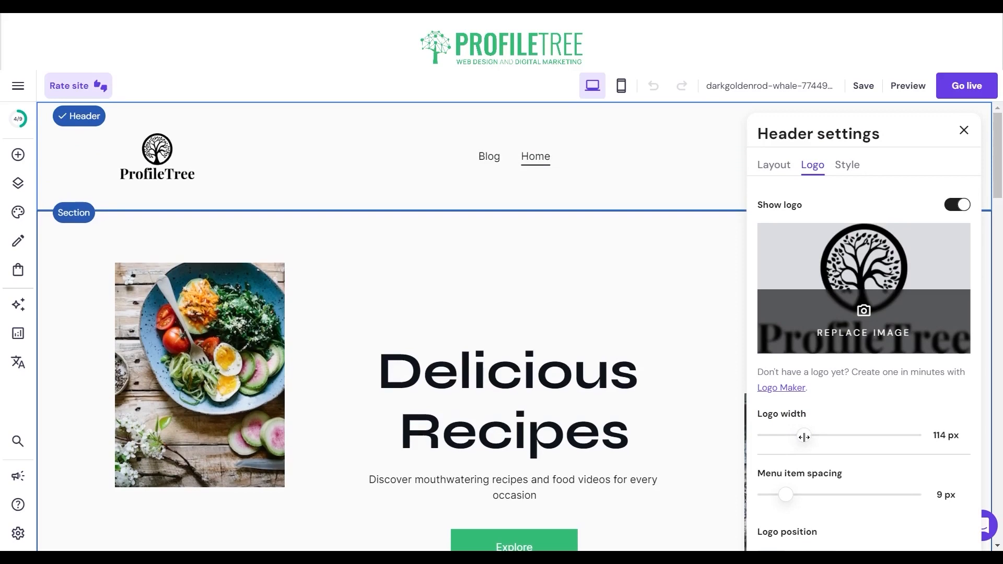
# Examine the header's normal and hover style options, including the transparent header option, and review the logo settings.
pyautogui.click(840, 167)
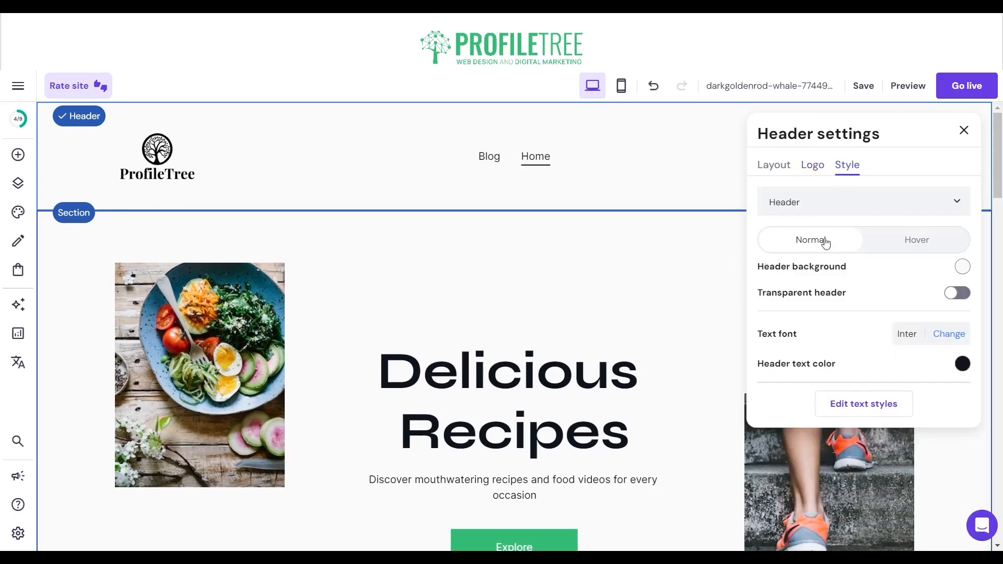
pyautogui.click(916, 240)
pyautogui.click(784, 208)
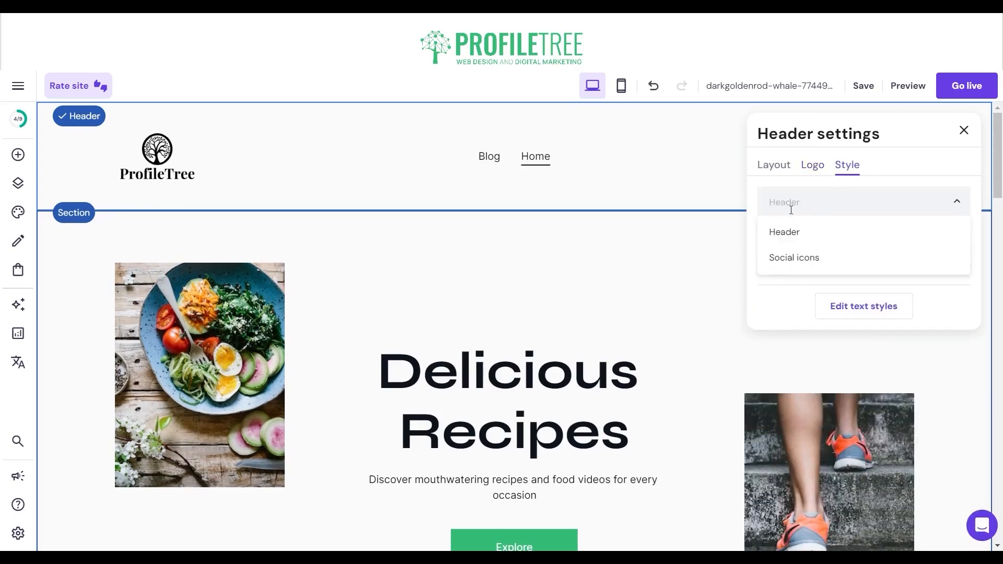
pyautogui.click(810, 234)
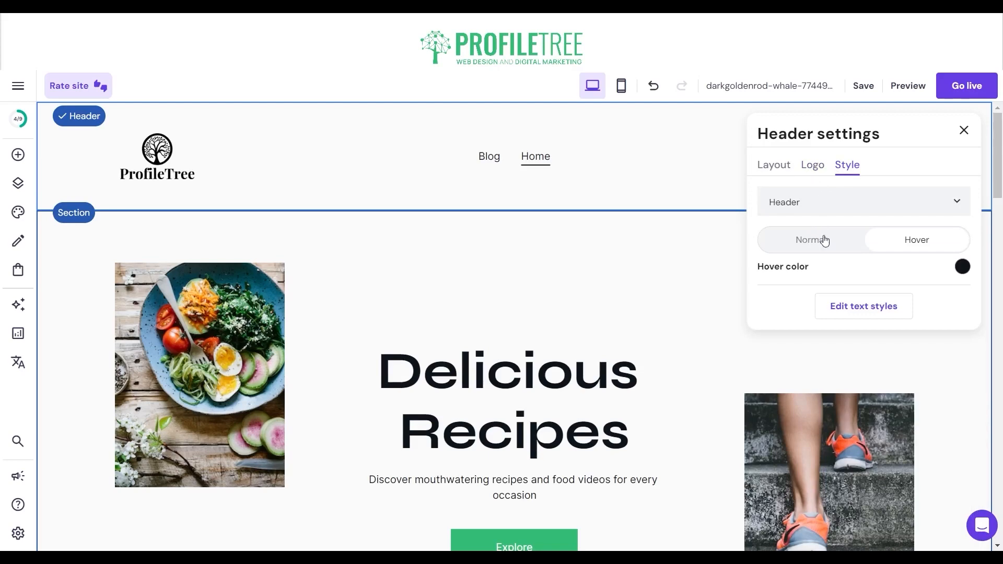
pyautogui.click(824, 241)
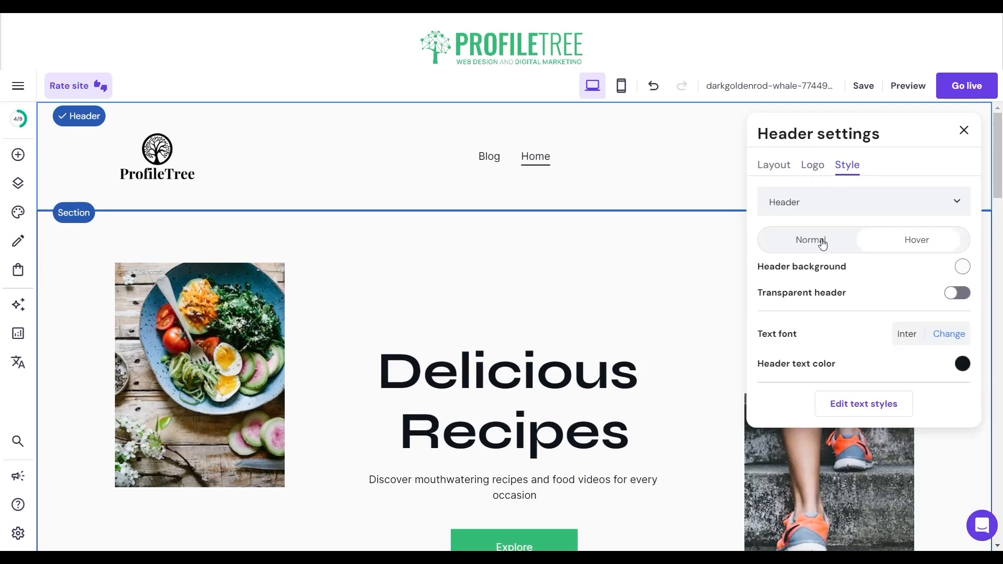
pyautogui.click(955, 295)
pyautogui.click(958, 294)
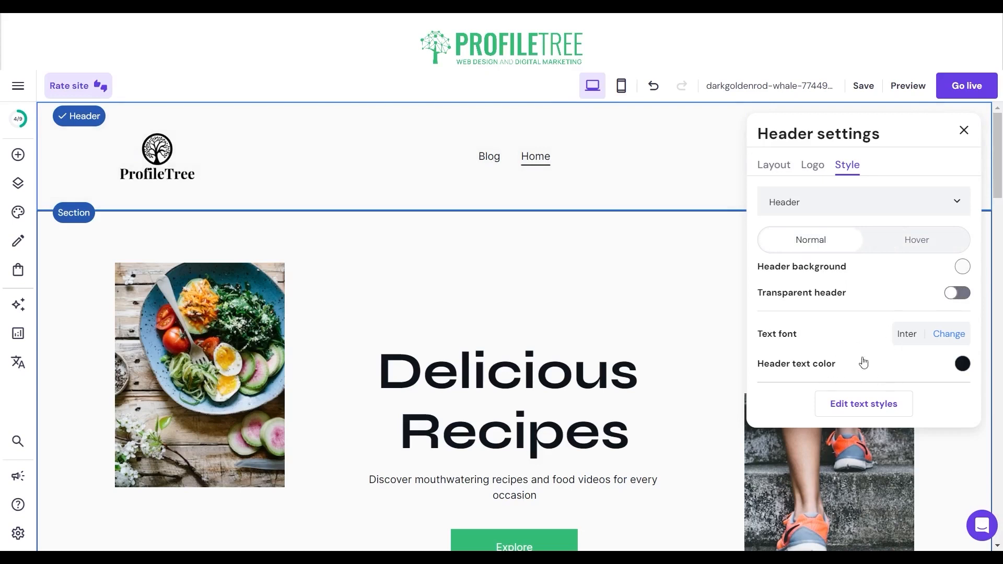
pyautogui.click(888, 240)
pyautogui.click(813, 202)
pyautogui.click(815, 230)
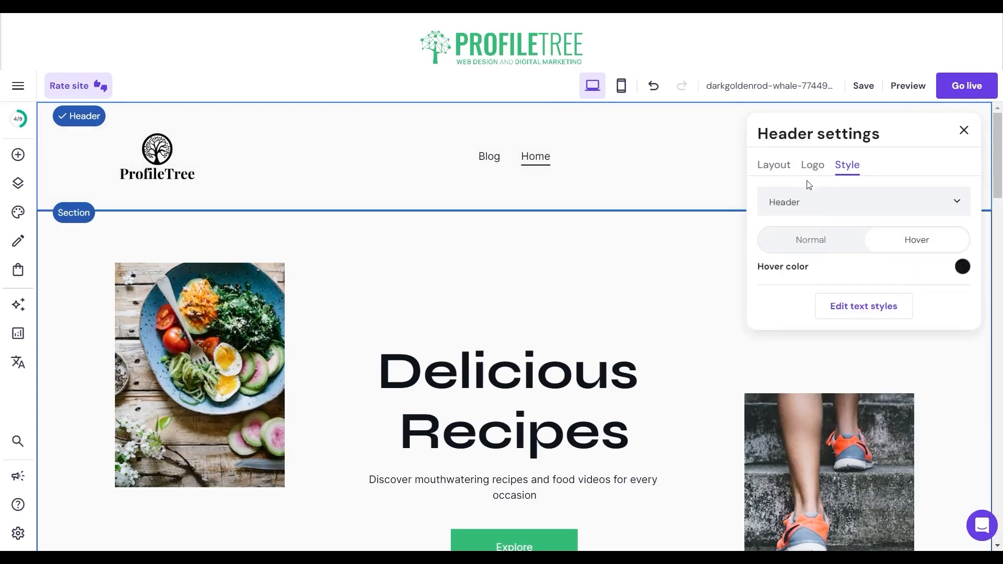
pyautogui.click(813, 165)
pyautogui.scroll(-3, 836, 347)
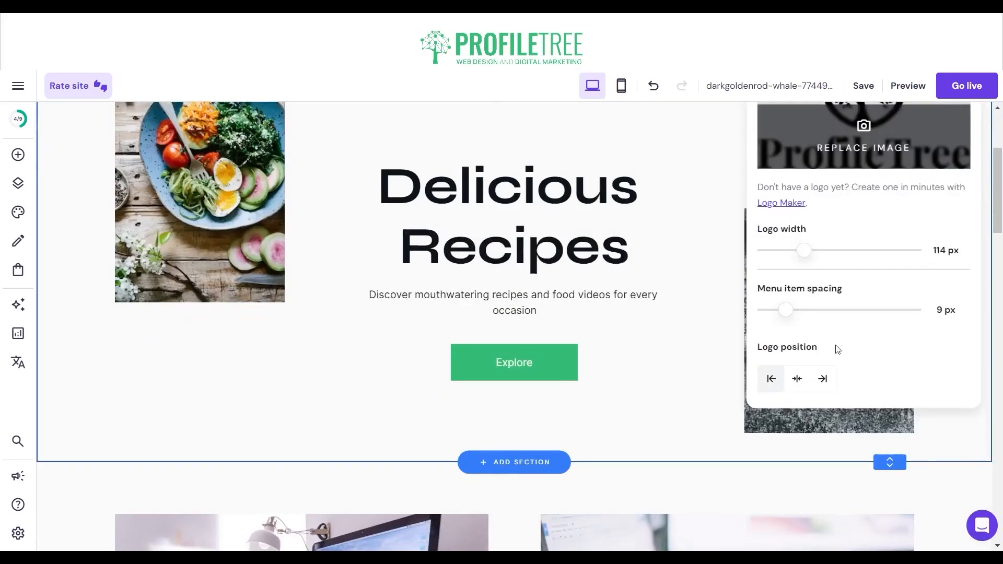
pyautogui.scroll(2, 775, 183)
pyautogui.scroll(1, 775, 183)
# Set the header layout's menu item spacing to 48 px and align the menu to the right of the header.
pyautogui.click(774, 166)
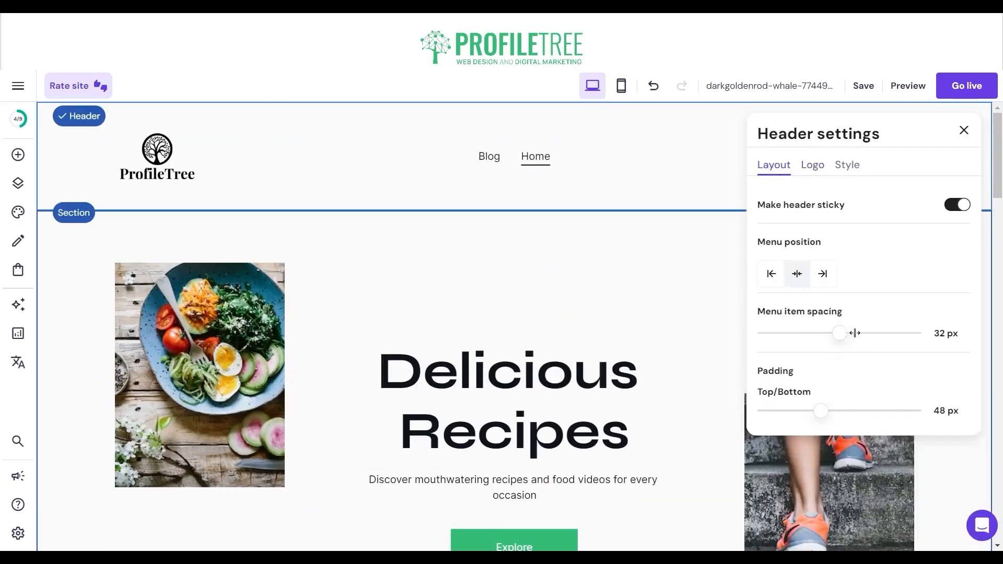
pyautogui.moveTo(855, 333); pyautogui.dragTo(877, 333)
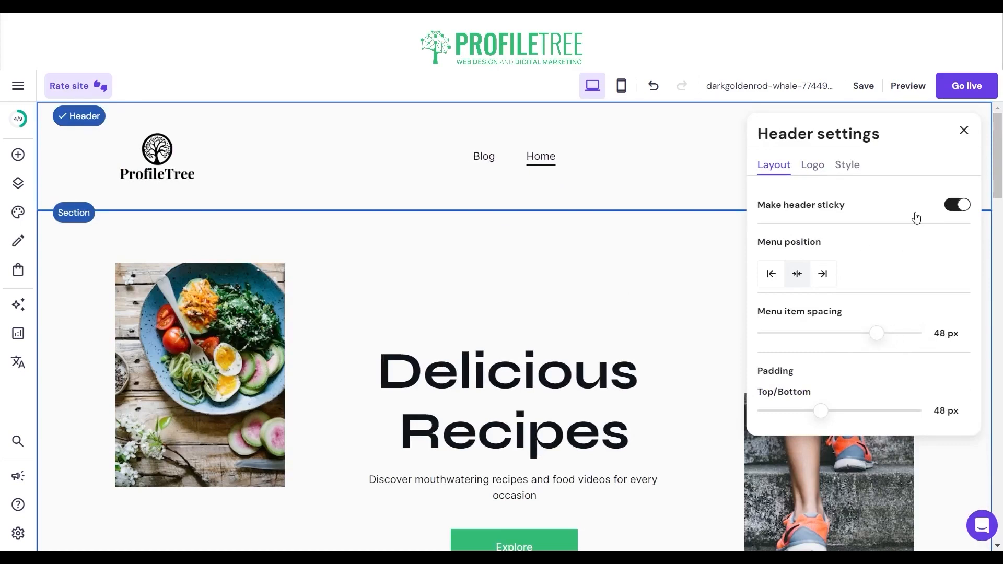
pyautogui.click(822, 274)
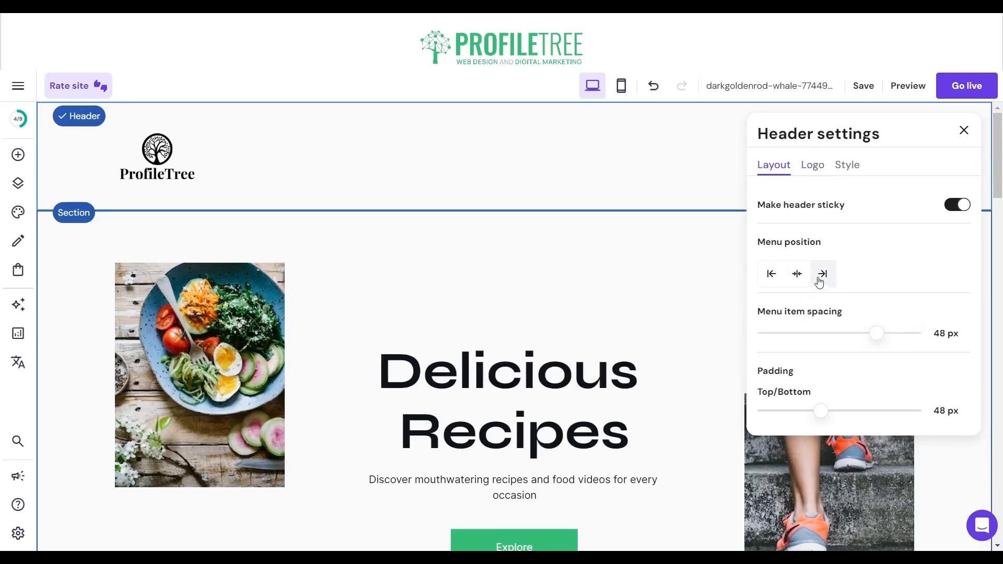
pyautogui.click(965, 131)
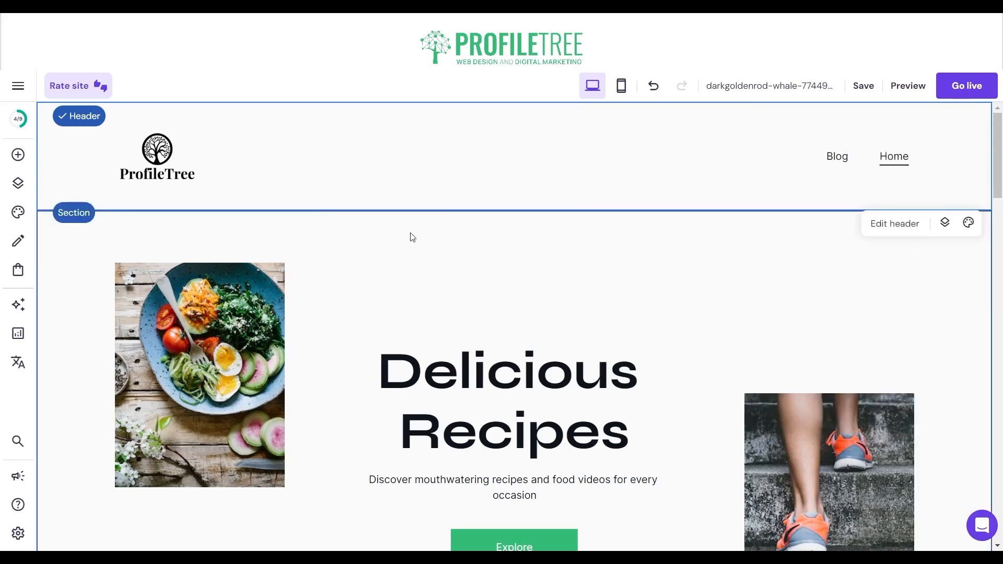
# Slightly round the corners of the food bowl image in the hero section.
pyautogui.scroll(-3, 287, 152)
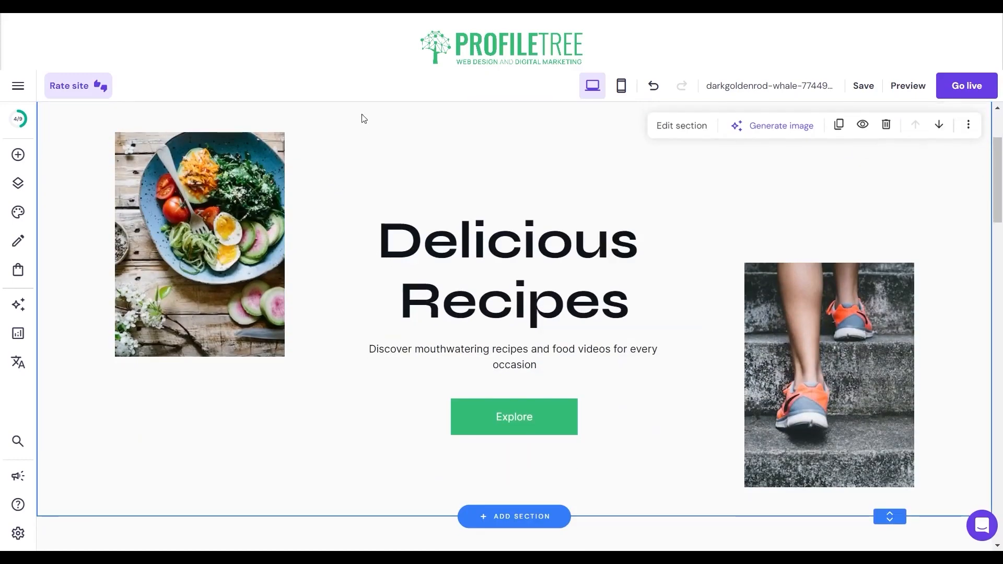
pyautogui.click(218, 205)
pyautogui.click(147, 124)
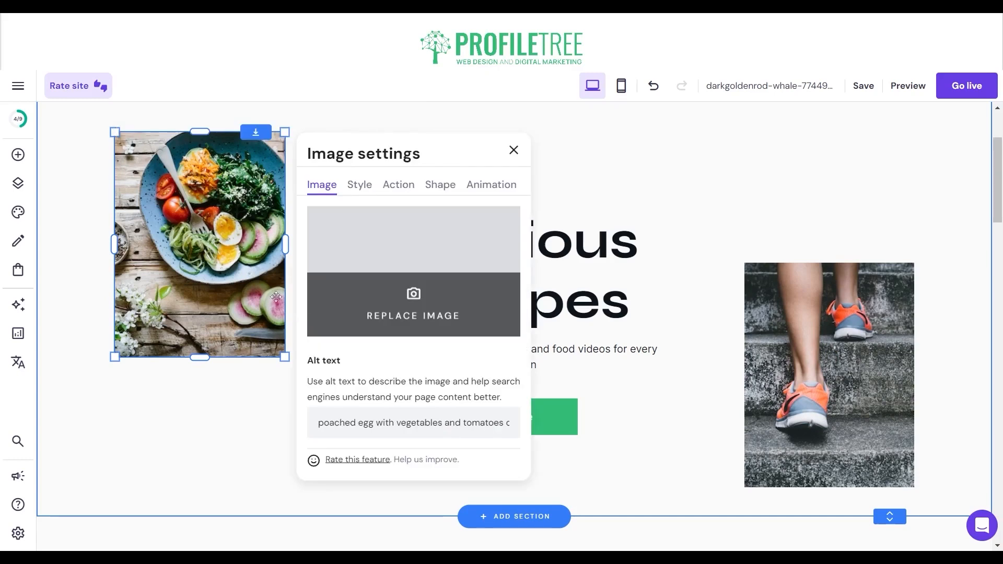
pyautogui.click(359, 184)
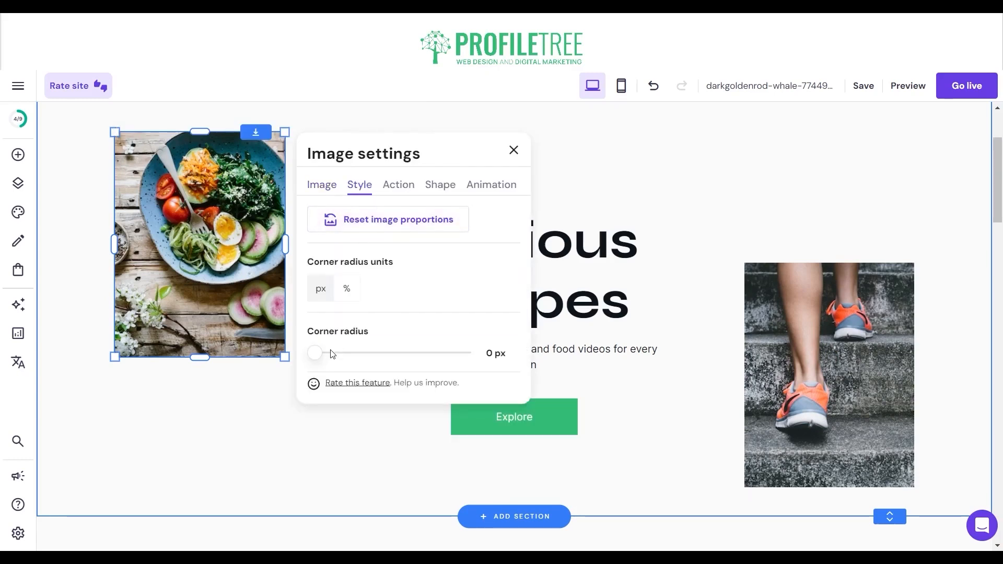
pyautogui.moveTo(321, 354); pyautogui.dragTo(330, 354)
# Browse the media library's free images as possible replacements for the food bowl image, keeping the current picture.
pyautogui.click(330, 186)
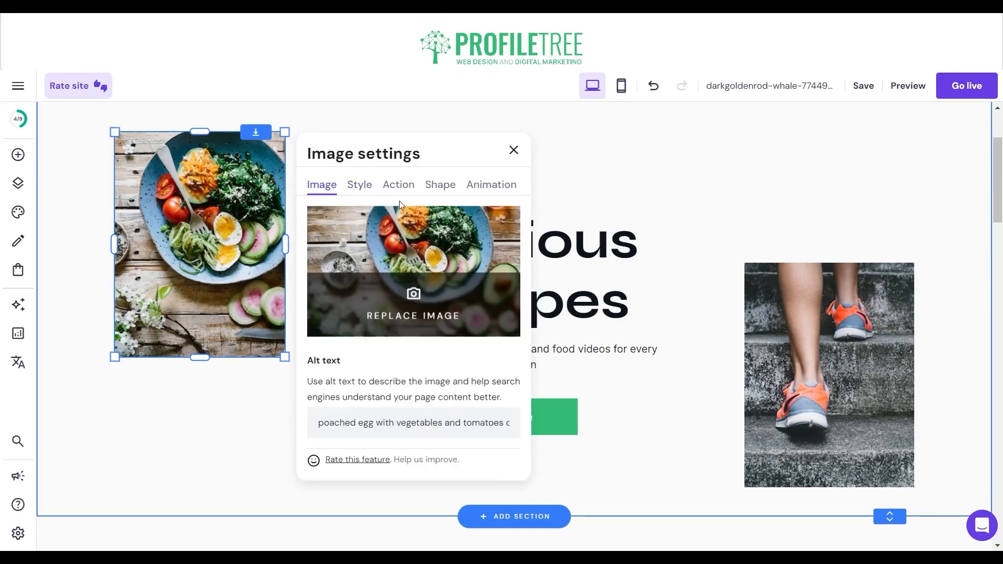
pyautogui.click(421, 316)
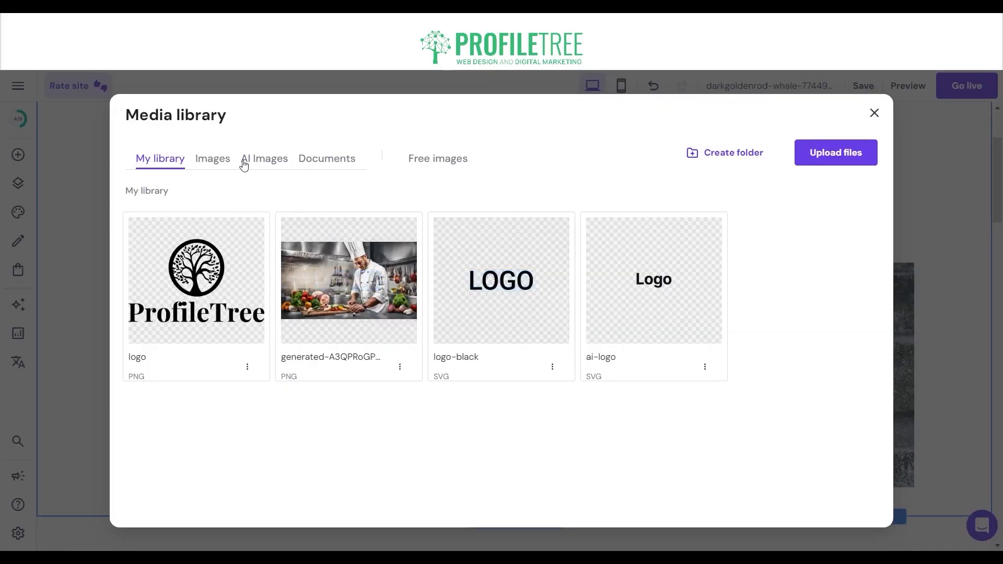
pyautogui.click(432, 163)
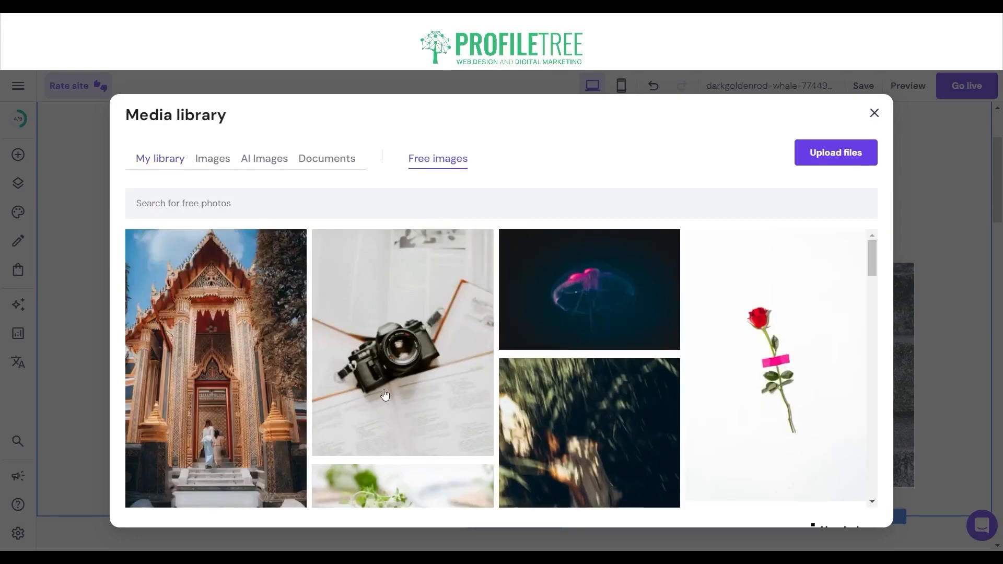
pyautogui.scroll(-4, 381, 412)
pyautogui.scroll(-20, 380, 430)
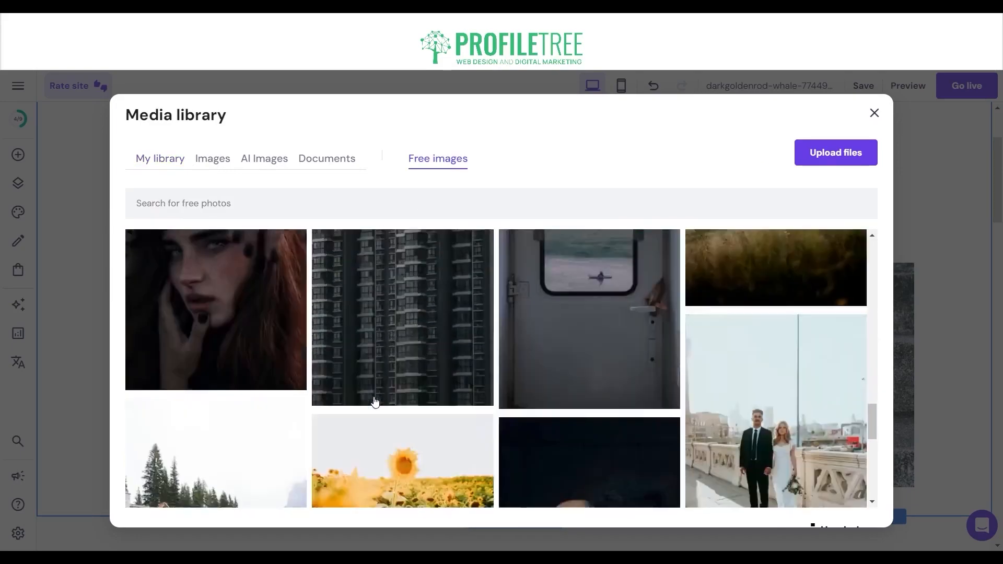
pyautogui.scroll(15, 377, 400)
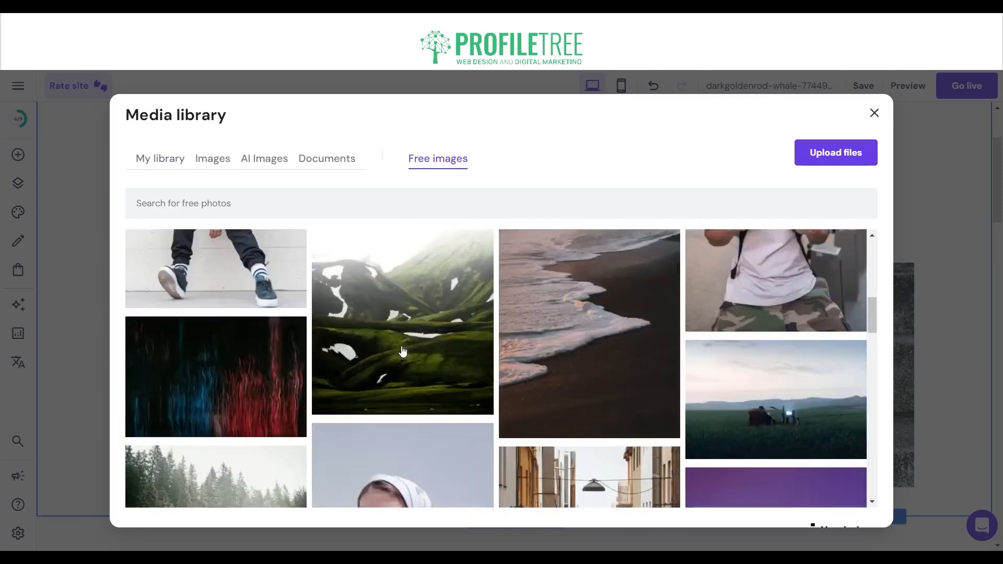
pyautogui.scroll(1, 511, 374)
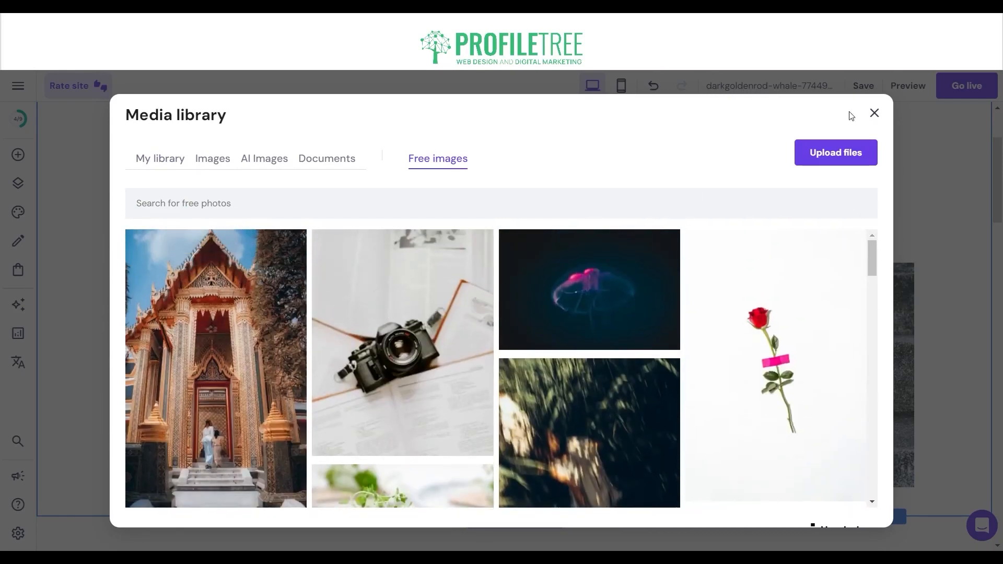
pyautogui.click(874, 114)
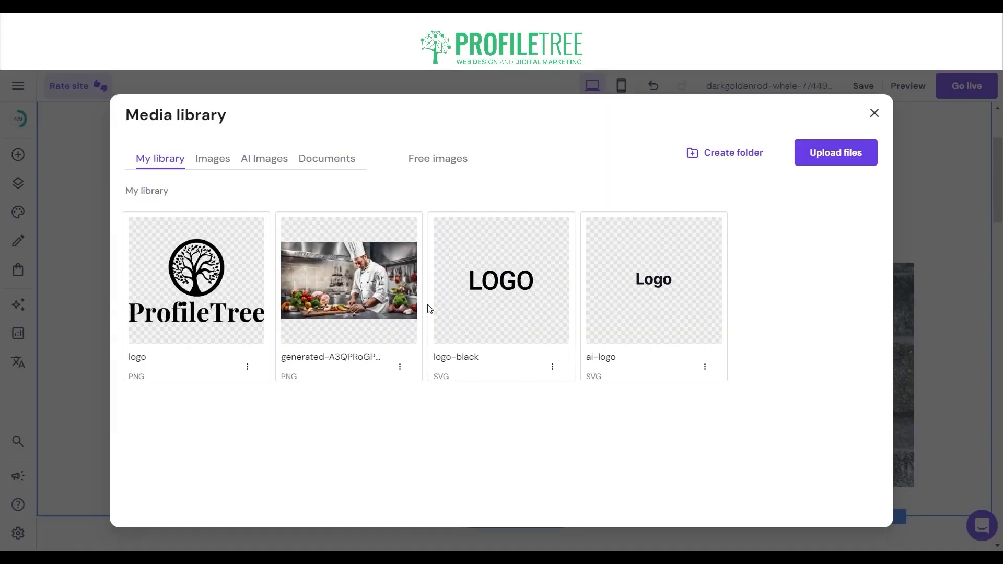
pyautogui.click(430, 309)
pyautogui.click(874, 113)
pyautogui.click(742, 186)
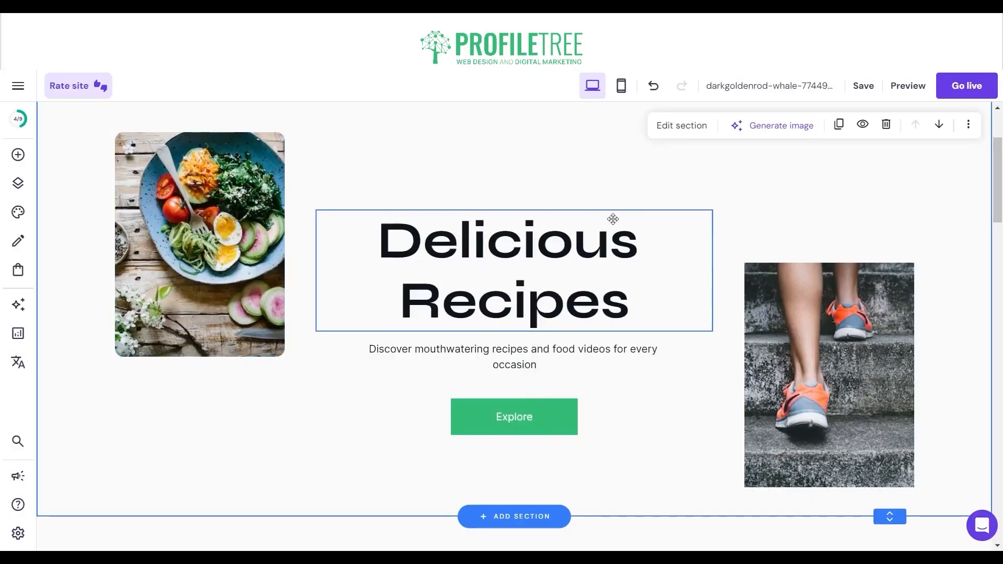
# Generate text in the hero heading block with AI Writer using the prompt "Intro to amazing food and drink".
pyautogui.click(617, 273)
pyautogui.click(380, 184)
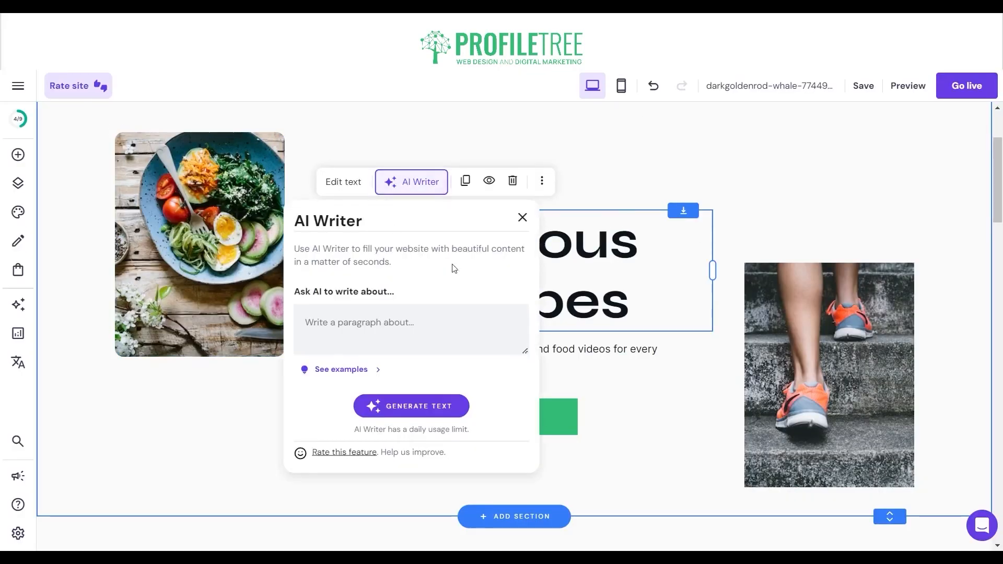
pyautogui.click(391, 337)
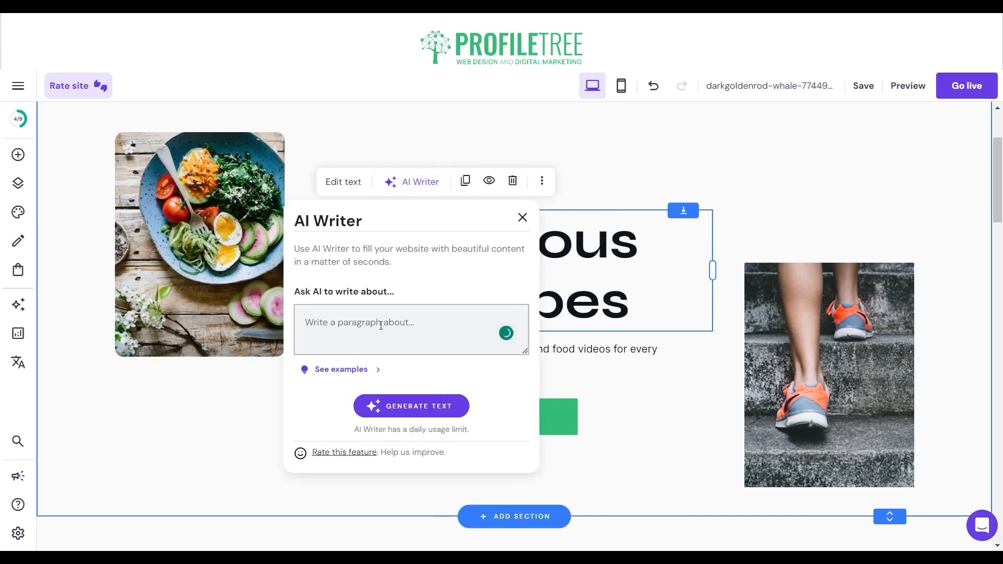
pyautogui.write('Intro to amazing food n')
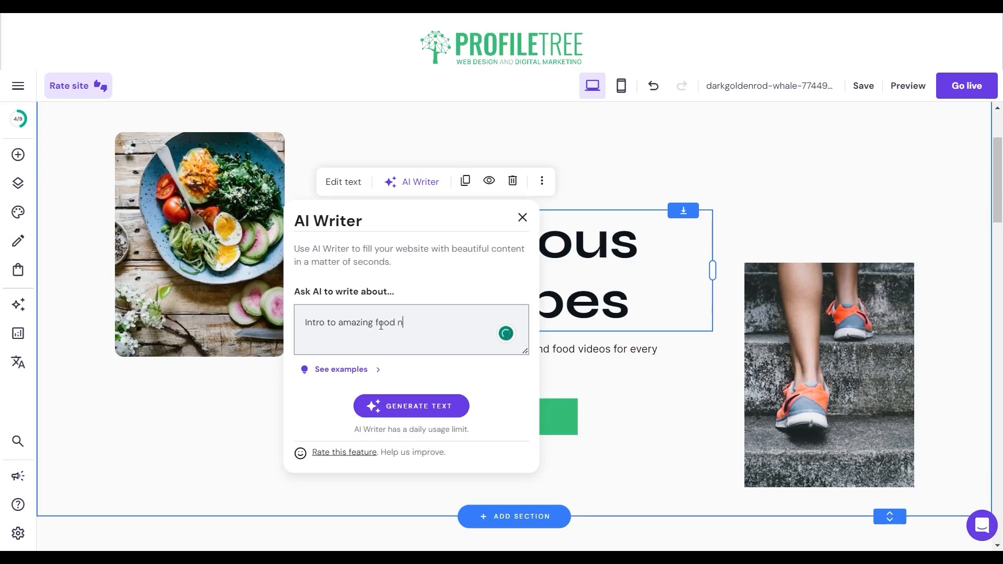
pyautogui.press('BackSpace')
pyautogui.write('and drink')
pyautogui.click(403, 411)
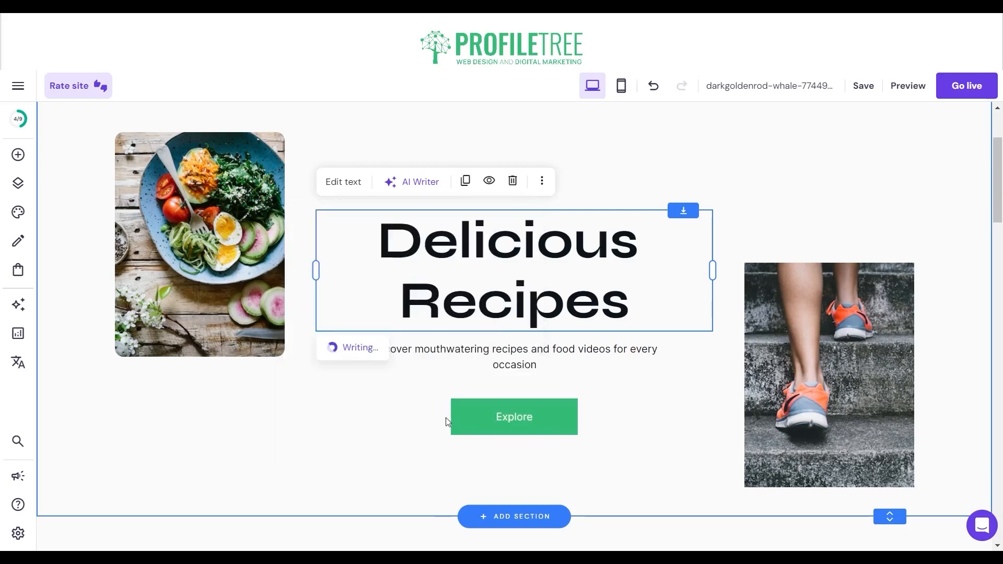
# Delete the old tagline beneath the Delicious Recipes heading and move the text block up, clear of the Explore button.
pyautogui.scroll(-2, 471, 376)
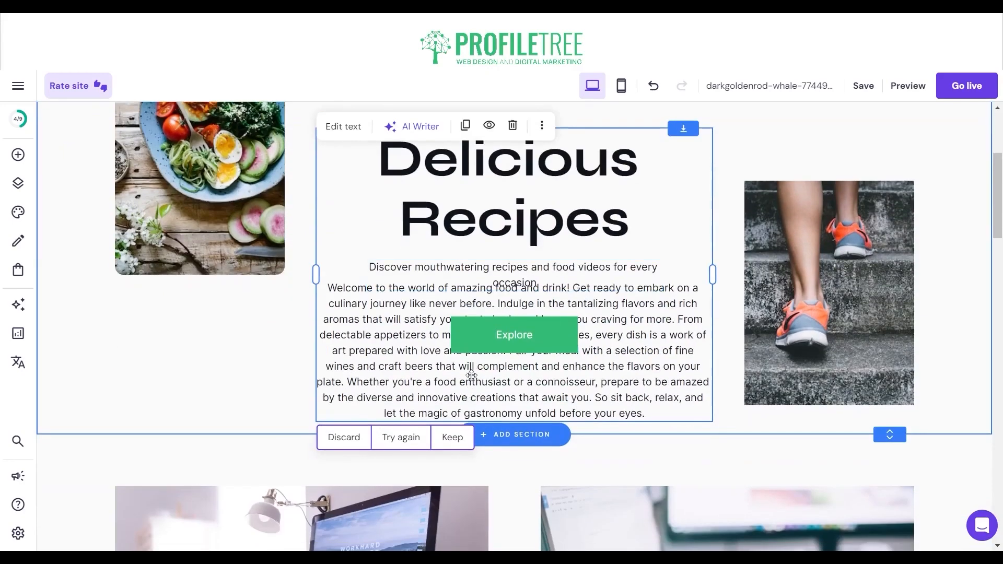
pyautogui.click(430, 275)
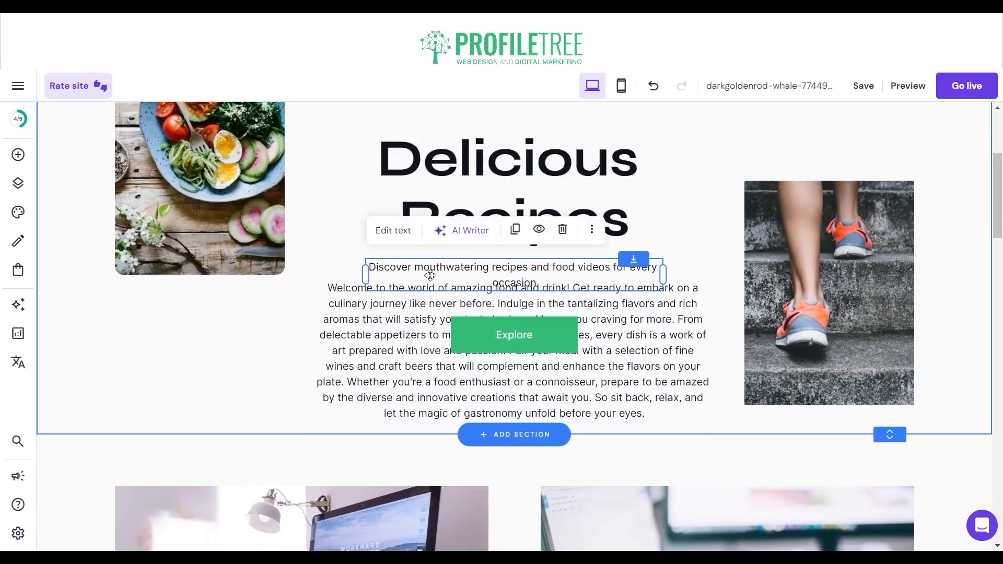
pyautogui.press('Delete')
pyautogui.scroll(4, 441, 304)
pyautogui.doubleClick(454, 386)
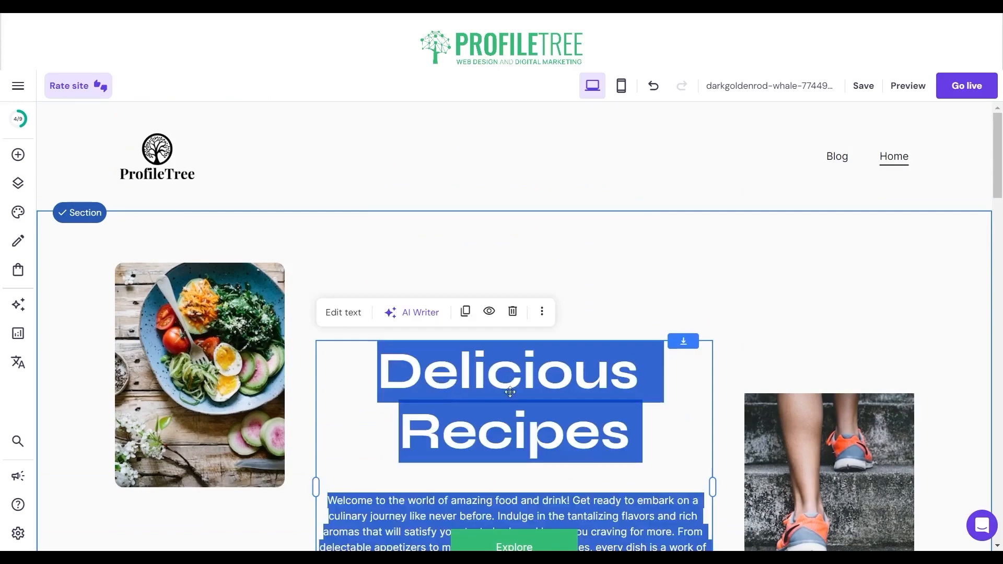
pyautogui.moveTo(681, 428); pyautogui.dragTo(683, 315)
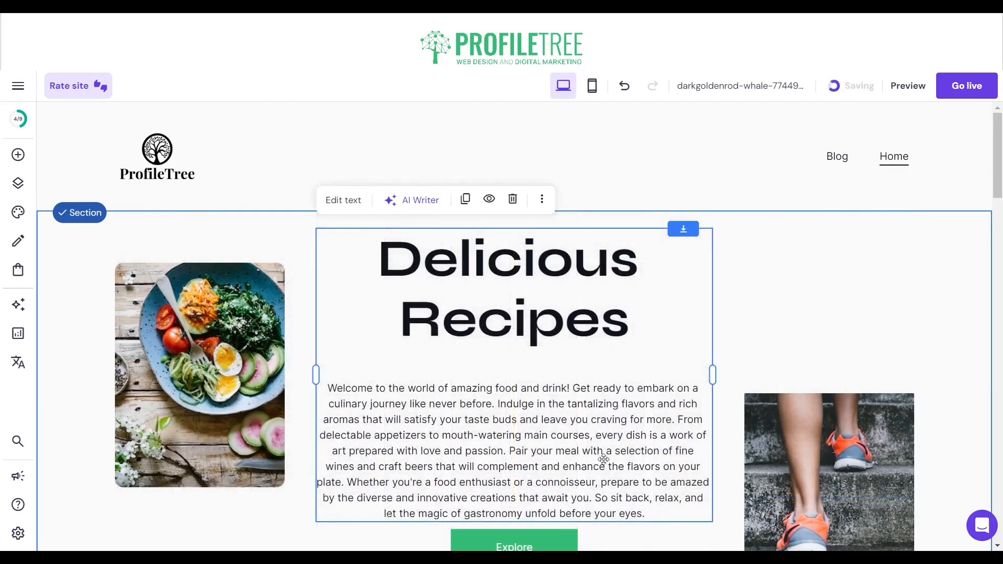
pyautogui.click(562, 370)
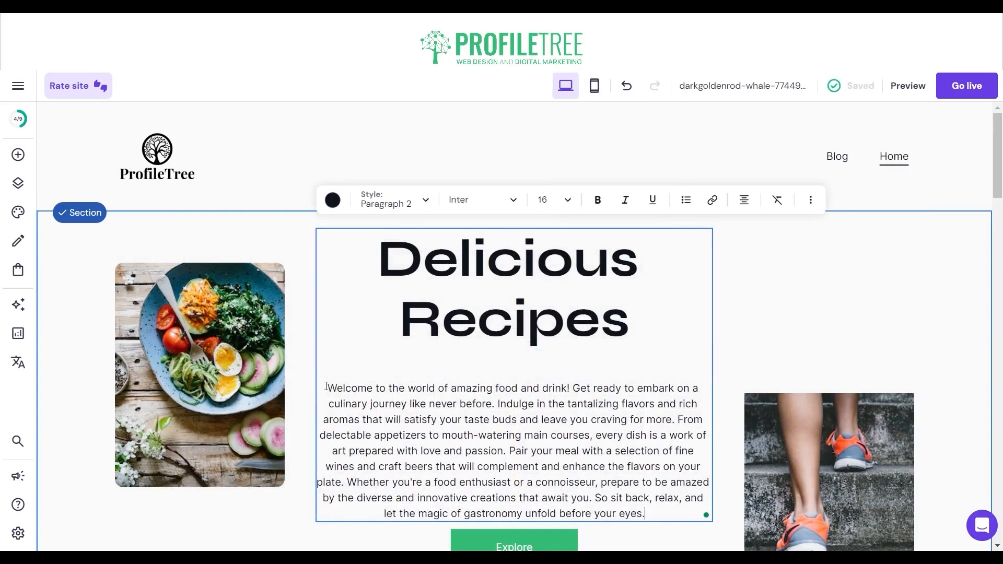
pyautogui.moveTo(327, 387); pyautogui.dragTo(646, 515)
pyautogui.click(770, 352)
# Delete the running shoes image and the food bowl image from the hero section.
pyautogui.scroll(-2, 770, 352)
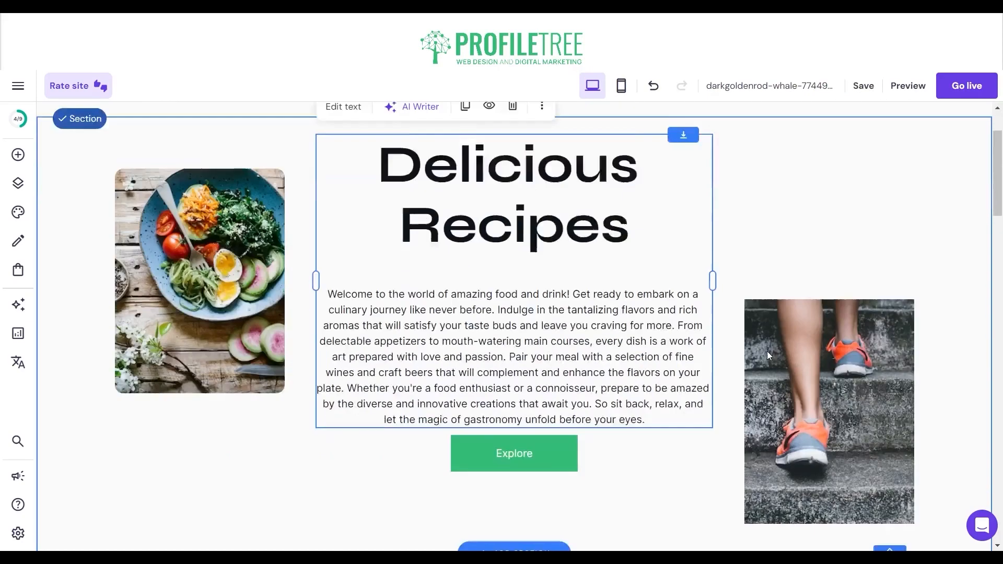
pyautogui.click(808, 369)
pyautogui.scroll(2, 795, 361)
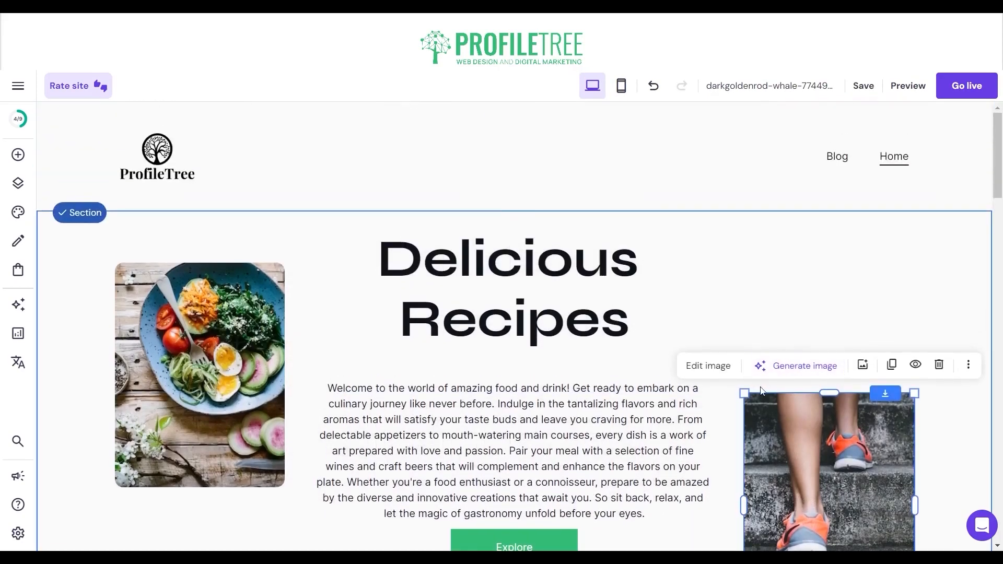
pyautogui.press('Delete')
pyautogui.click(235, 356)
pyautogui.press('Delete')
# Widen the Delicious Recipes text block on both sides to the full content width and move it slightly down.
pyautogui.click(332, 357)
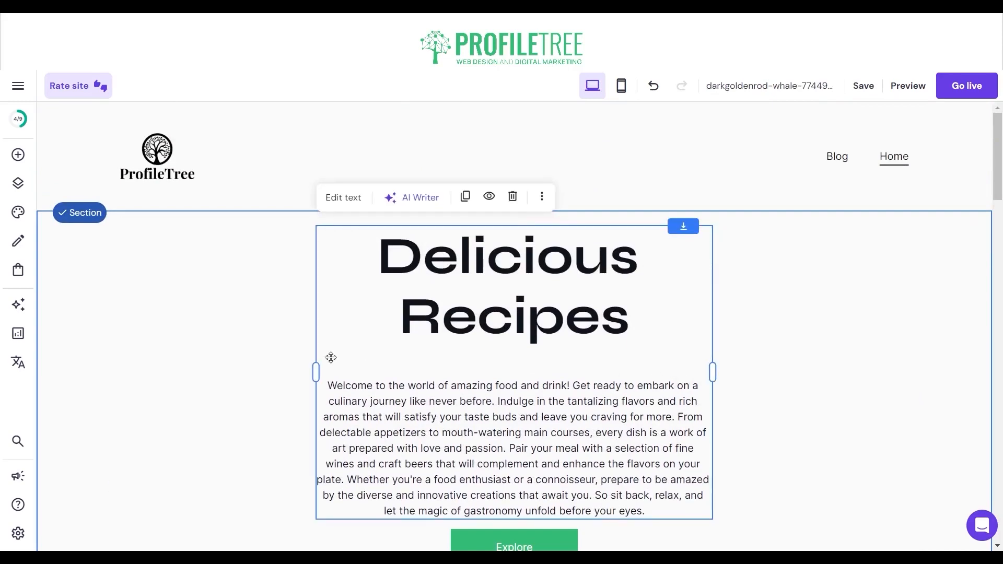
pyautogui.moveTo(317, 371); pyautogui.dragTo(114, 319)
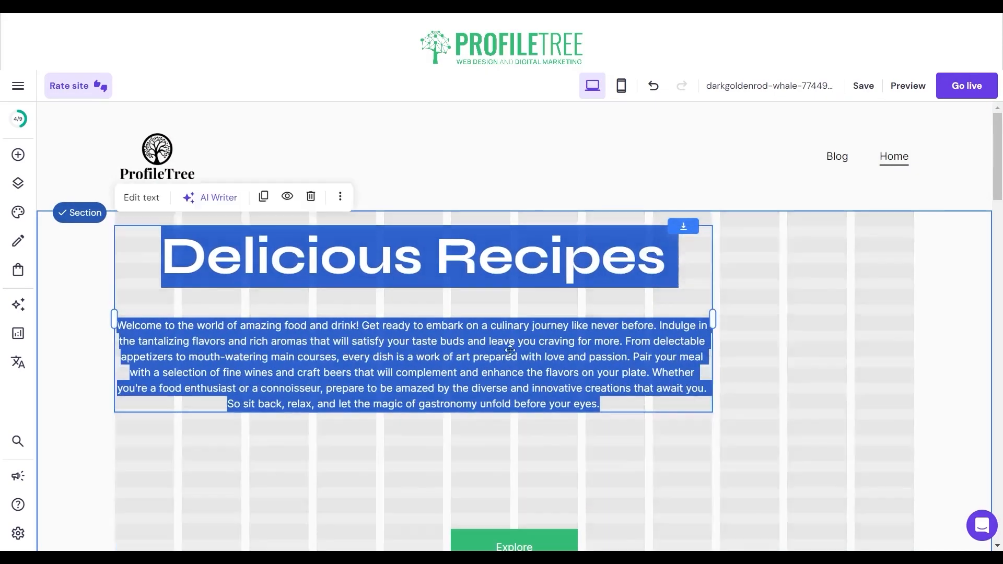
pyautogui.moveTo(709, 314); pyautogui.dragTo(910, 318)
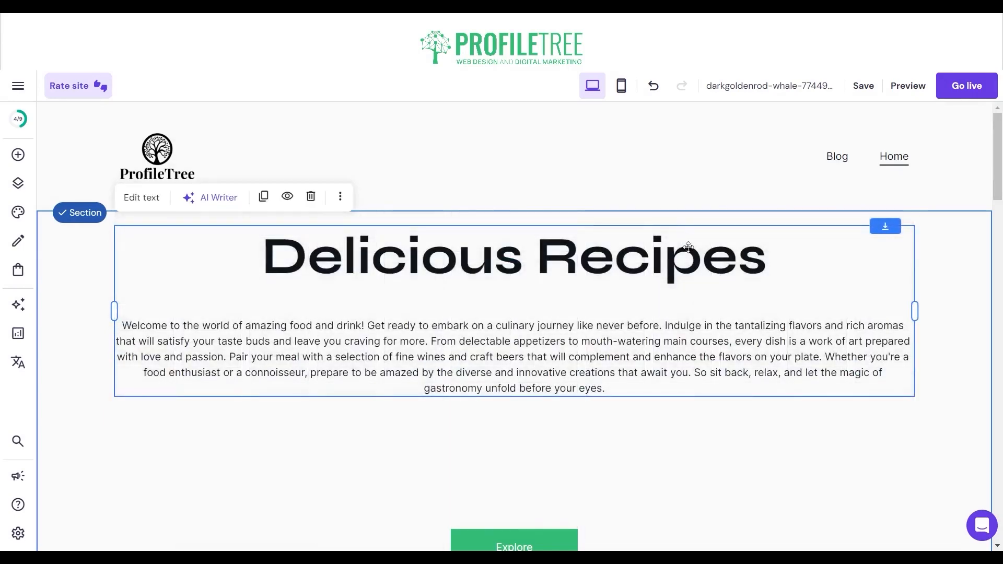
pyautogui.moveTo(688, 248); pyautogui.dragTo(703, 346)
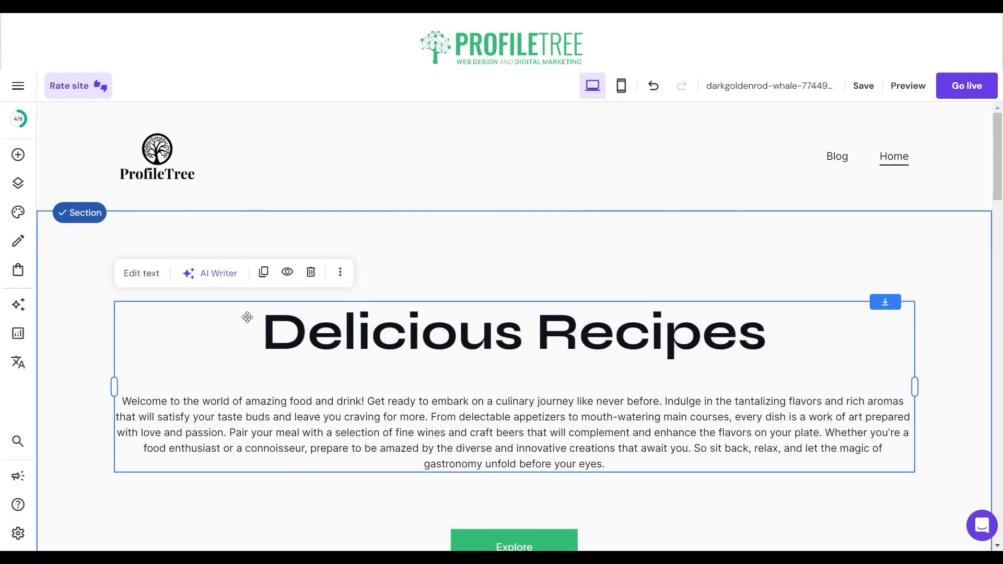
# Left-align the heading and paragraph in the Delicious Recipes text block.
pyautogui.click(139, 272)
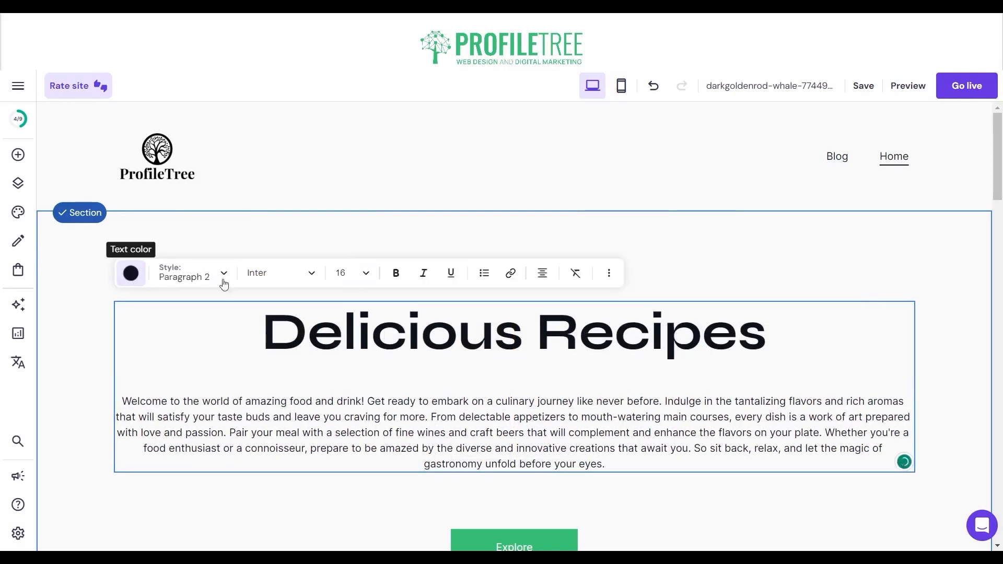
pyautogui.click(540, 278)
pyautogui.click(503, 303)
# Move the Explore button directly below the paragraph, flush with the text block's left edge.
pyautogui.scroll(-3, 456, 387)
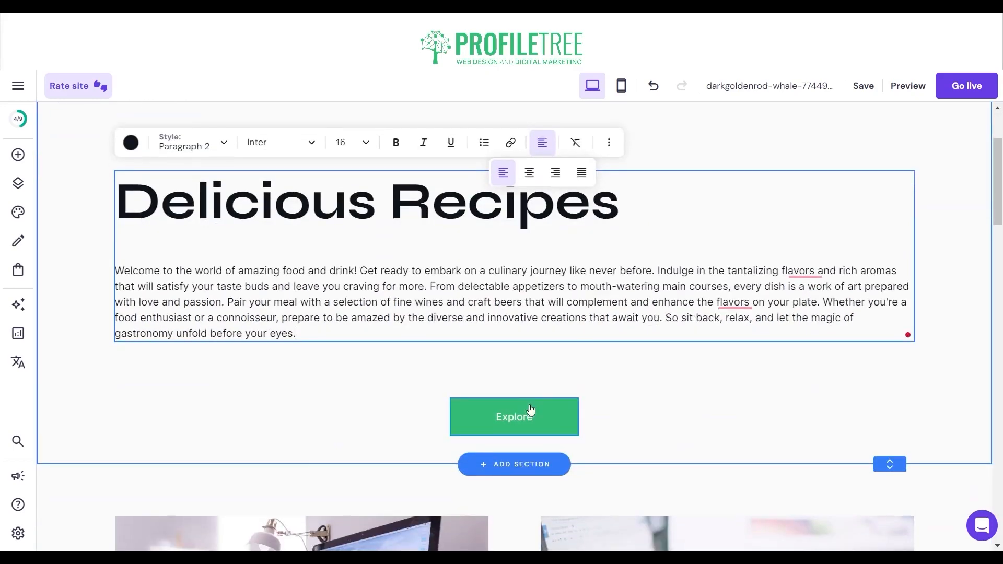
pyautogui.click(563, 416)
pyautogui.moveTo(563, 415); pyautogui.dragTo(222, 378)
# Set the Explore button's corner radius to 2.
pyautogui.click(158, 340)
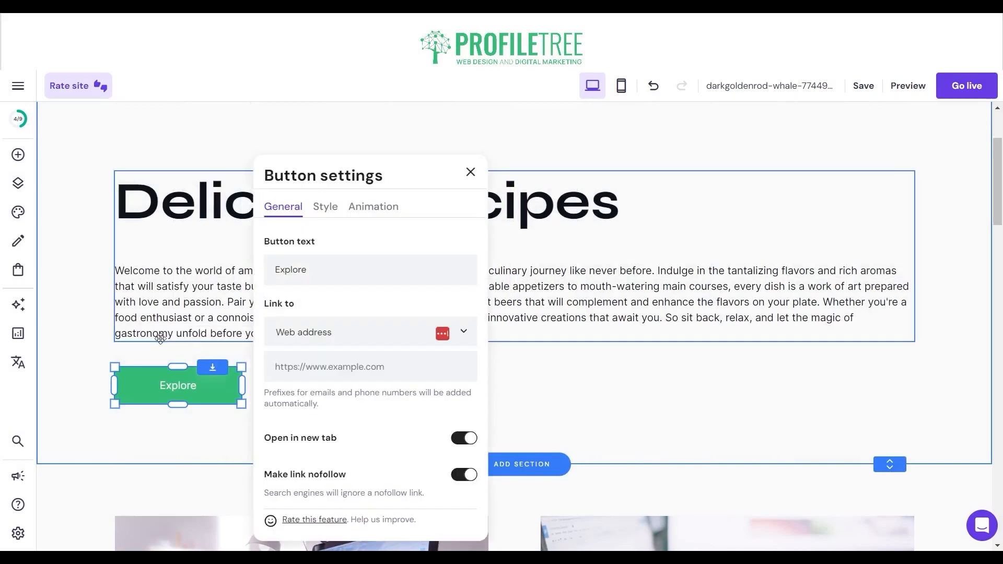
pyautogui.click(325, 209)
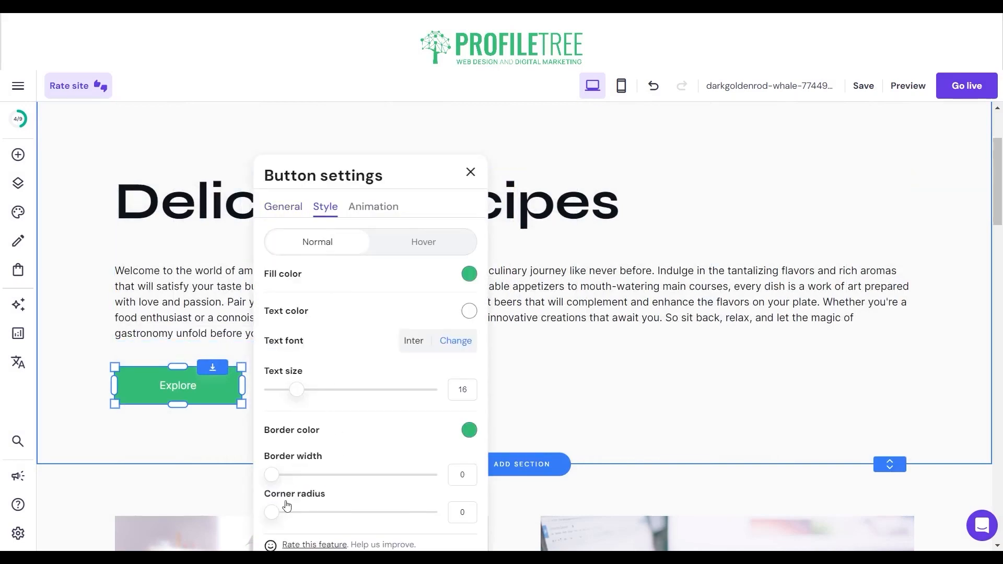
pyautogui.moveTo(273, 512); pyautogui.dragTo(282, 515)
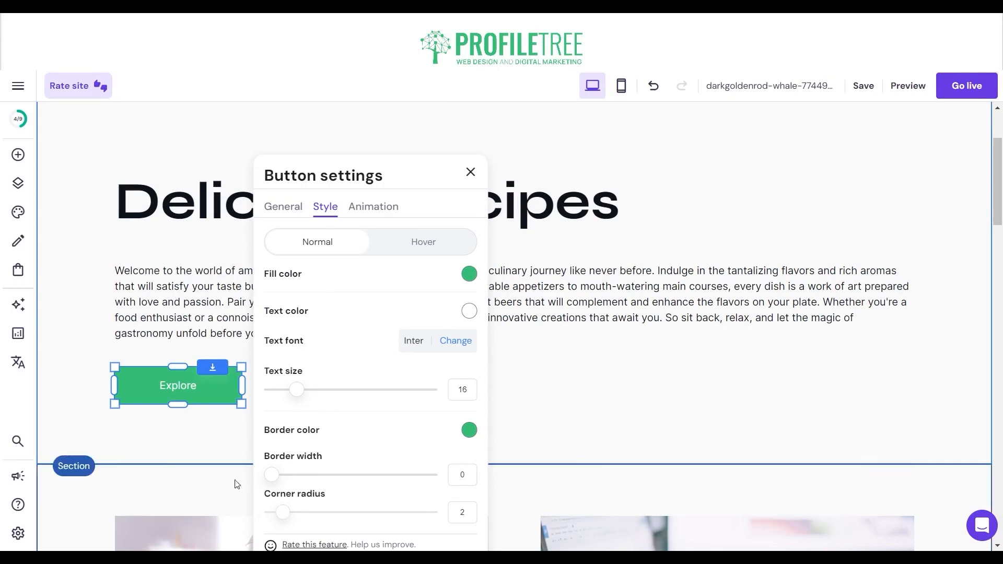
pyautogui.click(168, 436)
# Set the Explore button's corner radius to 10.
pyautogui.click(181, 387)
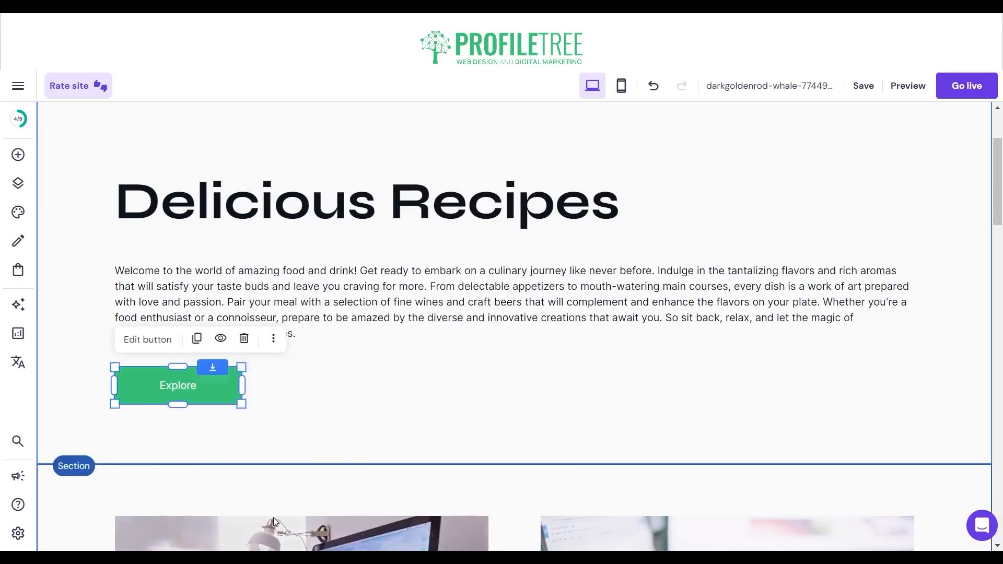
pyautogui.click(152, 340)
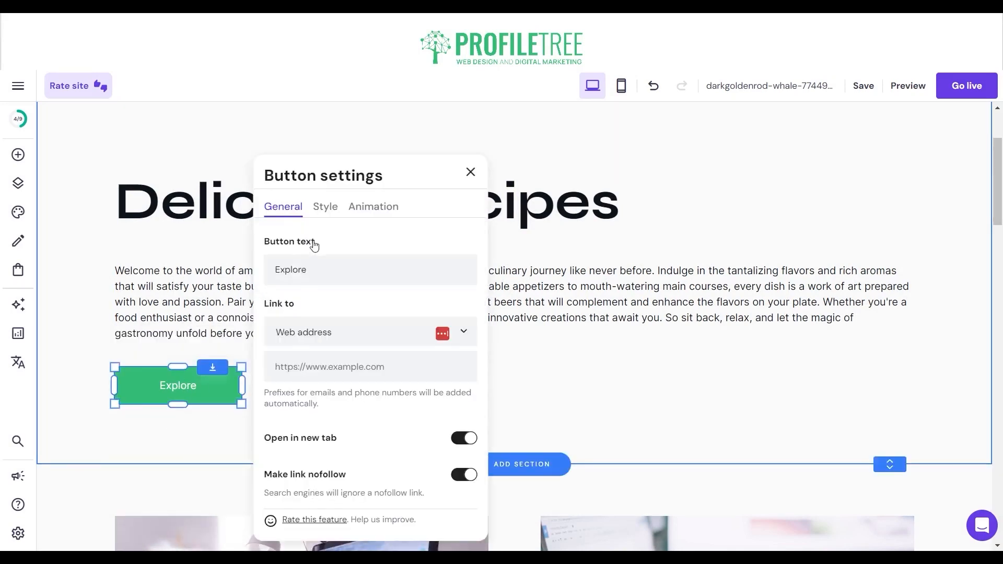
pyautogui.click(327, 207)
pyautogui.moveTo(285, 515); pyautogui.dragTo(301, 513)
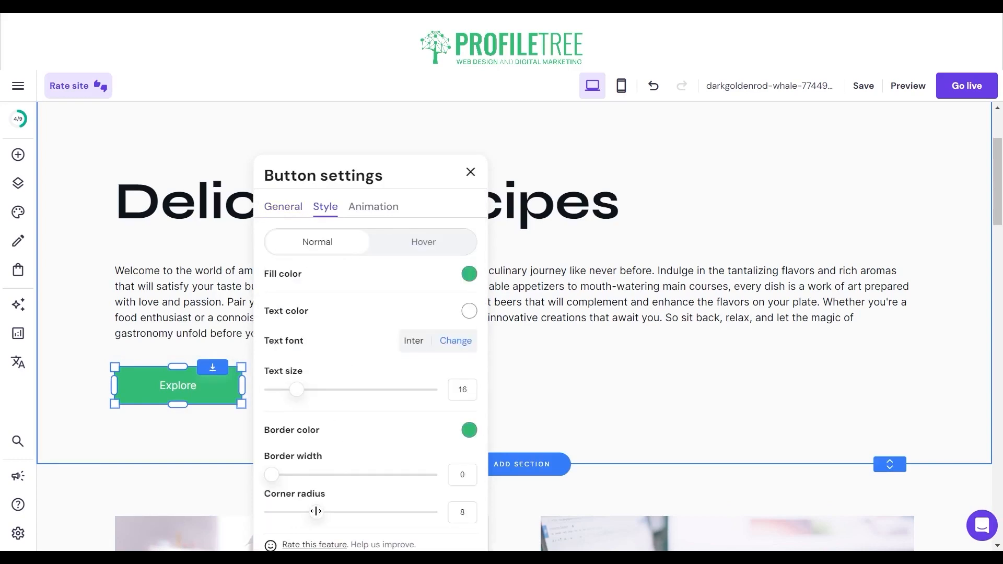
pyautogui.click(230, 459)
# Set the Explore button's hover fill color to the off-white #fafafa.
pyautogui.click(196, 398)
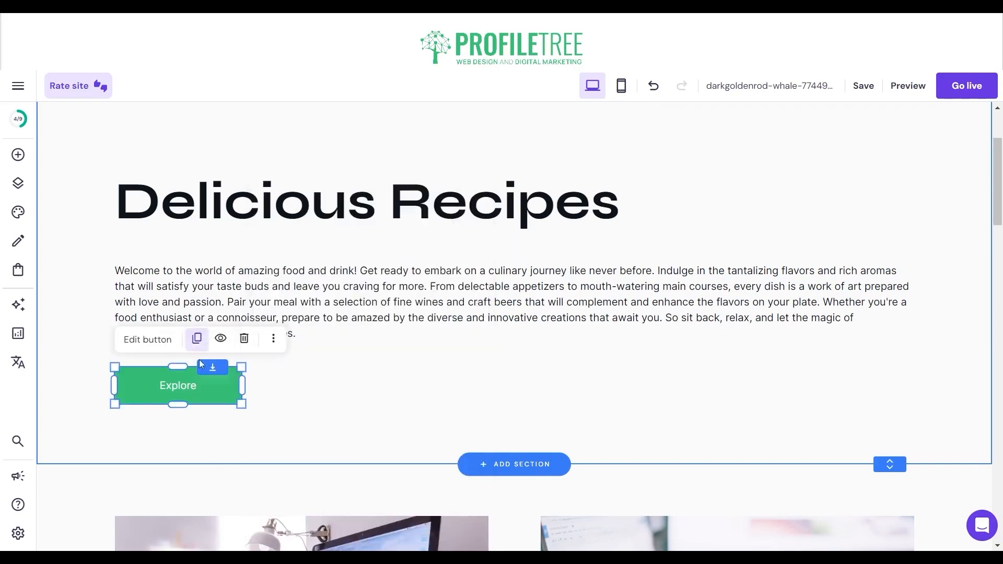
pyautogui.click(152, 341)
pyautogui.click(325, 208)
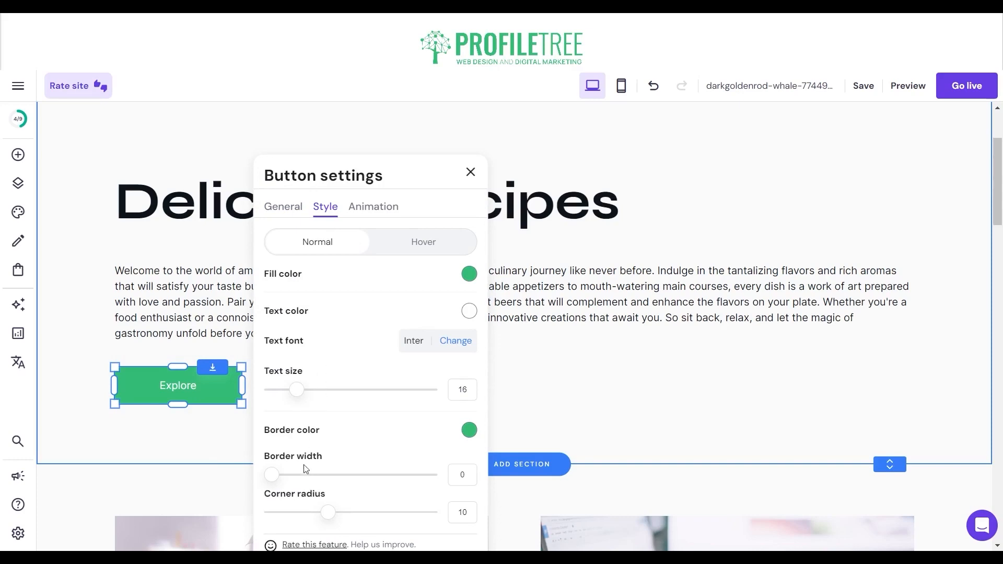
pyautogui.click(445, 246)
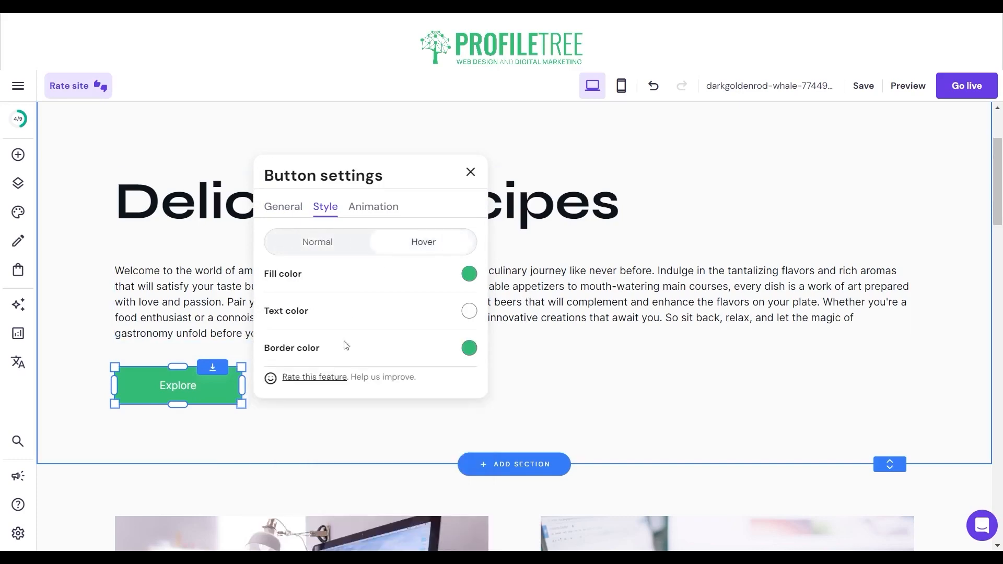
pyautogui.click(469, 275)
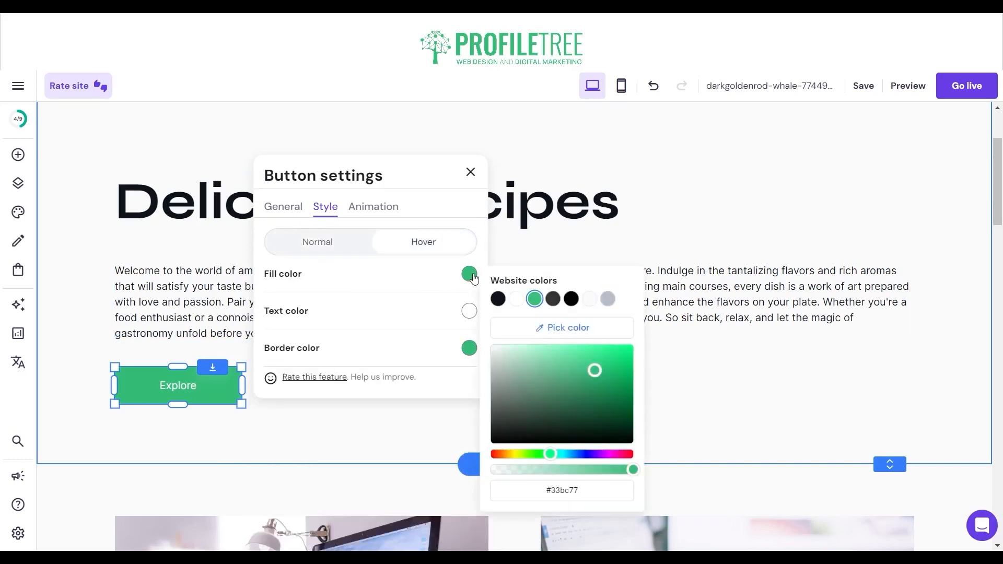
pyautogui.click(492, 348)
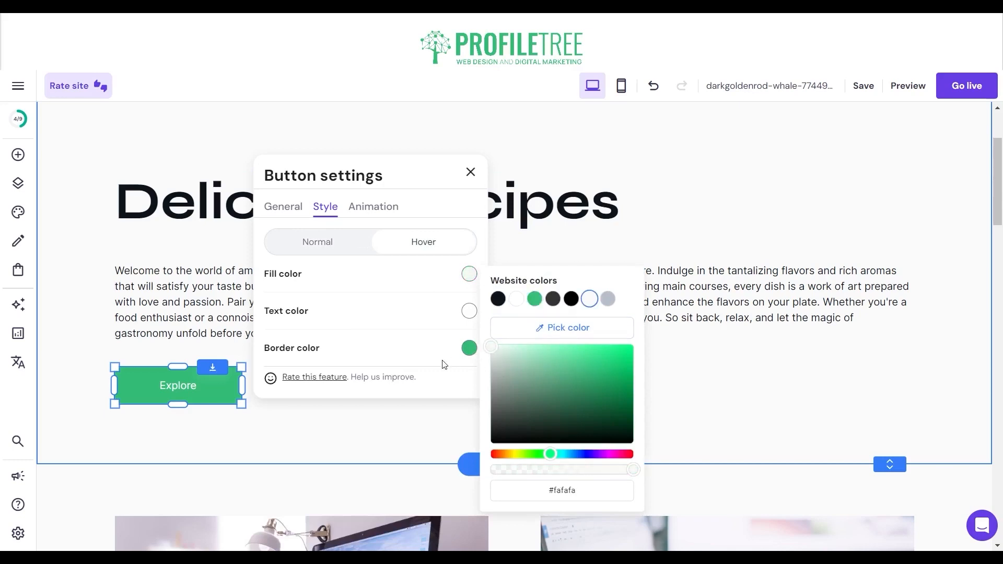
# Set the Explore button's hover text color to the near-black website color and make its hover border fully transparent.
pyautogui.click(425, 312)
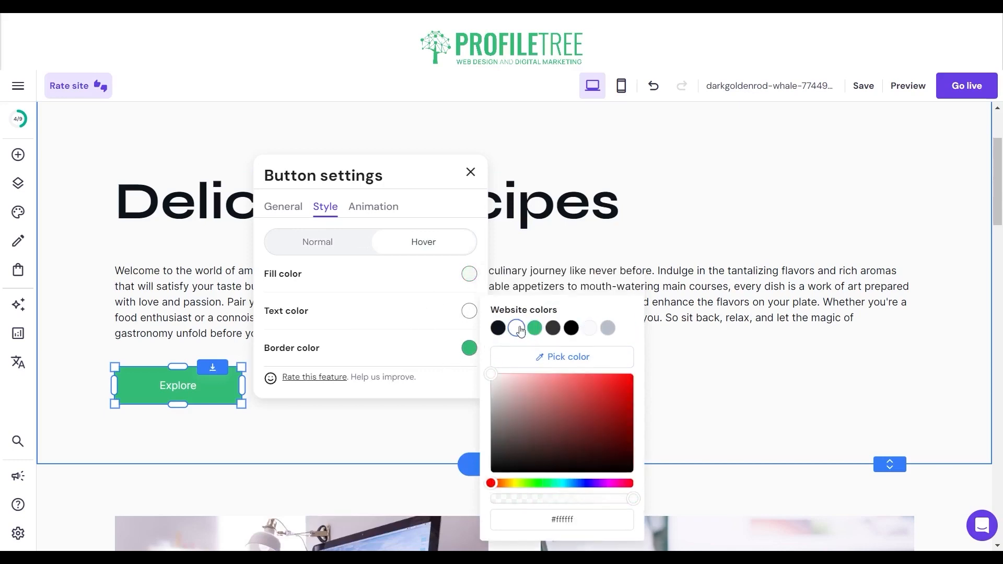
pyautogui.click(498, 328)
pyautogui.click(440, 361)
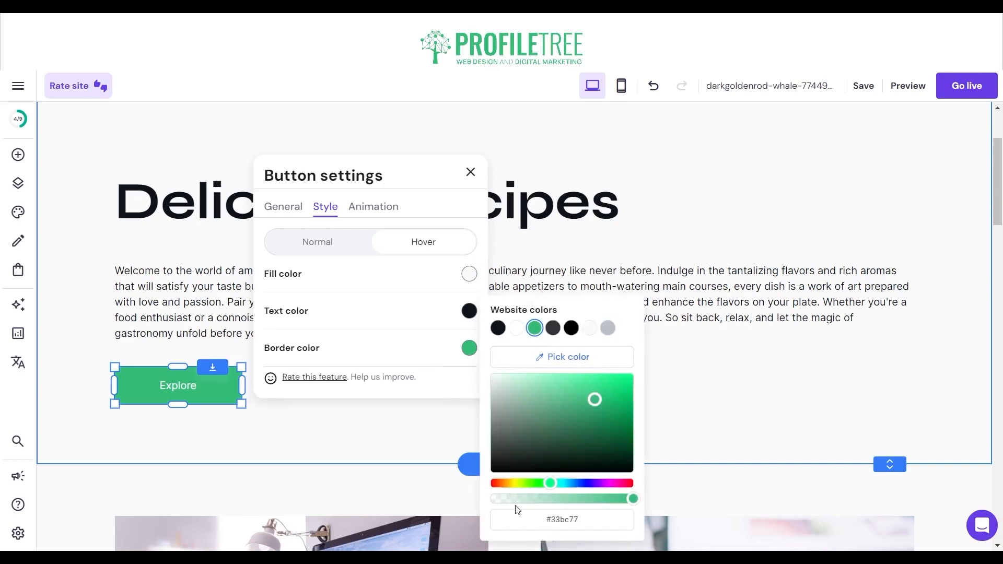
pyautogui.moveTo(633, 499); pyautogui.dragTo(463, 501)
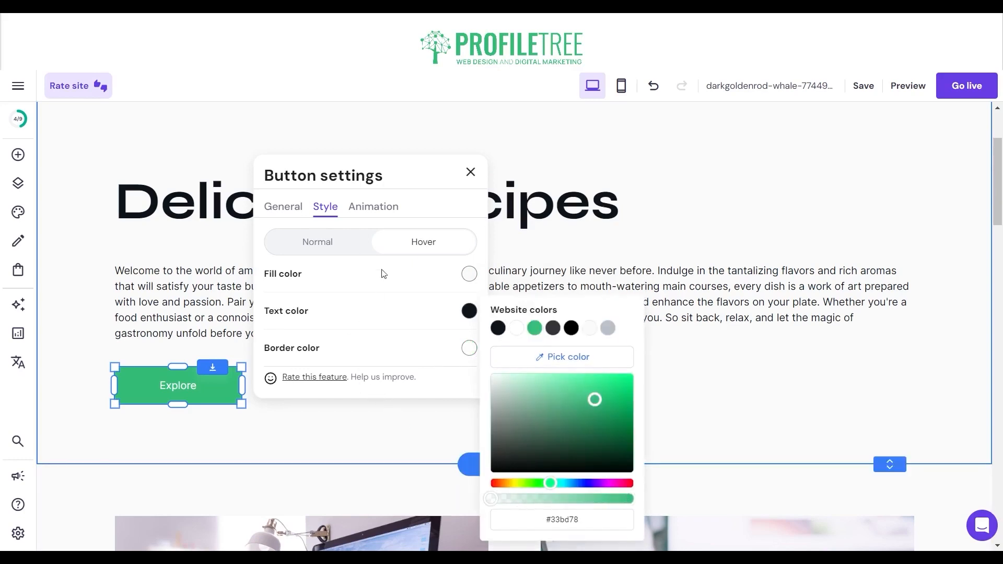
# Try the Scale animation on the Explore button and apply the Slide animation.
pyautogui.click(383, 209)
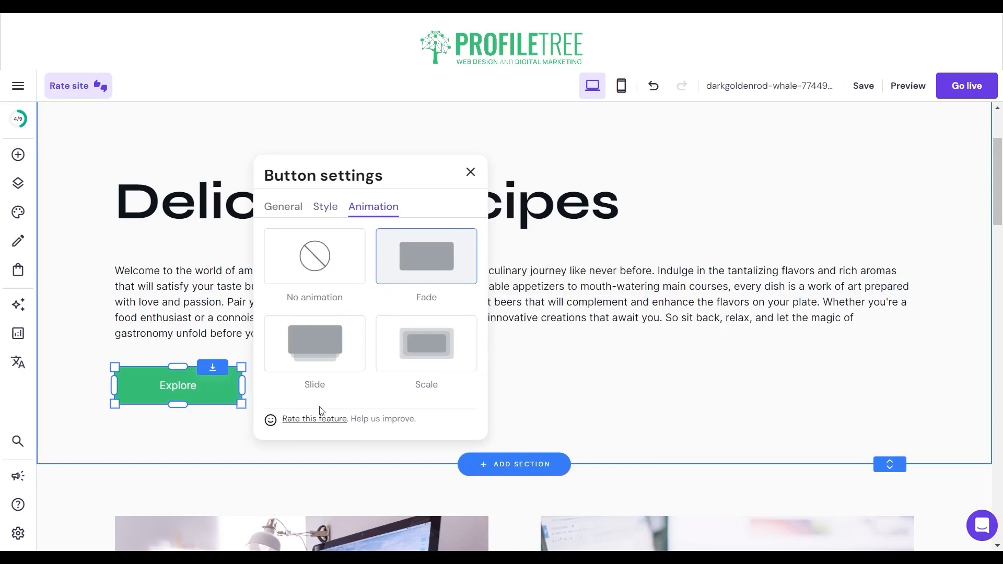
pyautogui.click(333, 370)
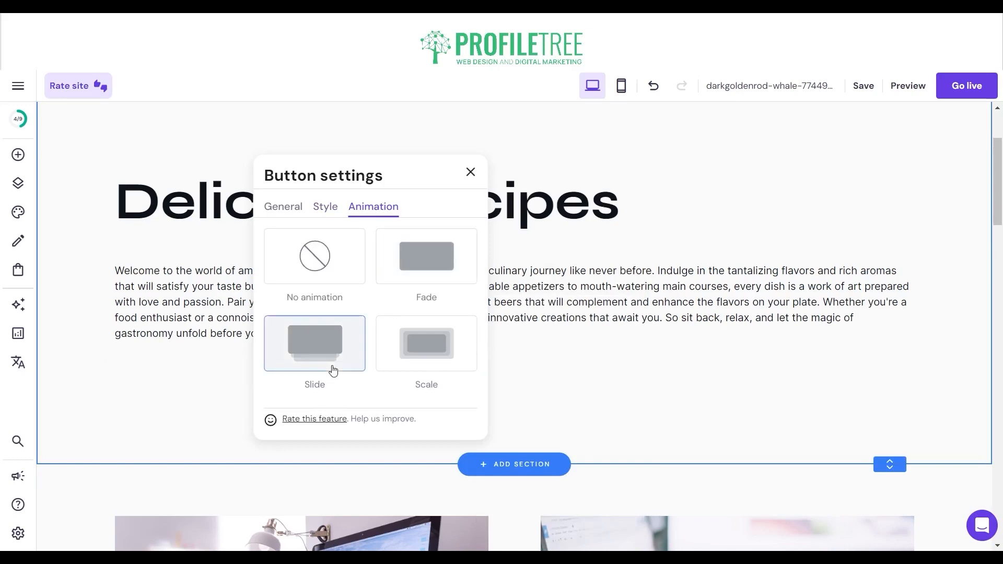
pyautogui.click(407, 362)
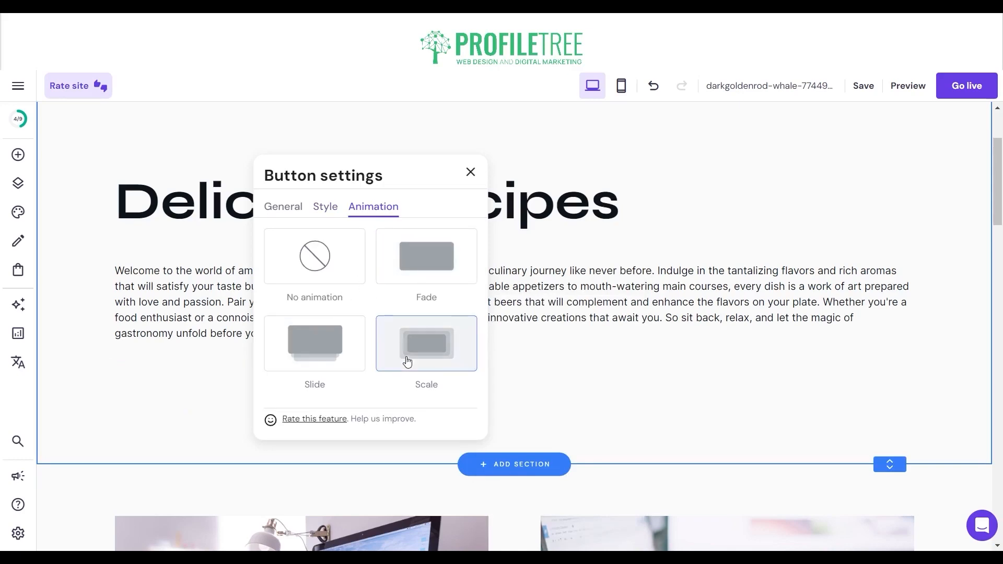
pyautogui.click(321, 357)
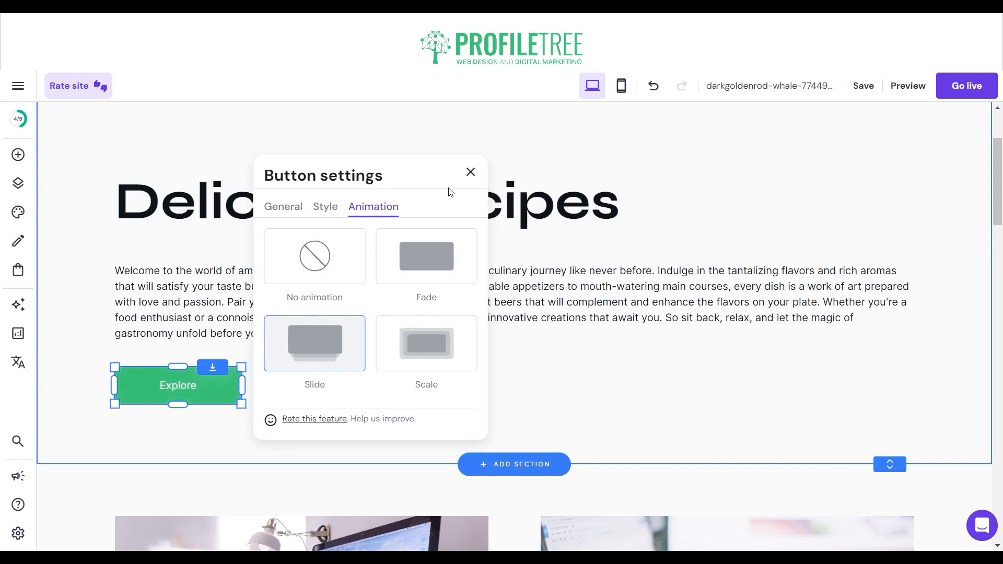
# Examine the ready-made section templates offered for the space below the header, including the Images and About categories, without adding one.
pyautogui.click(470, 174)
pyautogui.scroll(3, 416, 282)
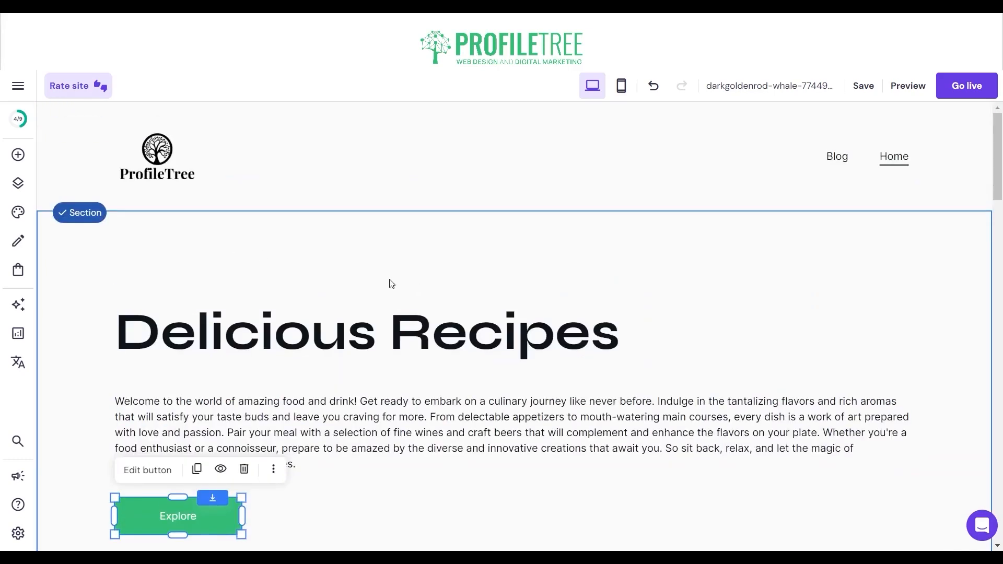
pyautogui.click(521, 231)
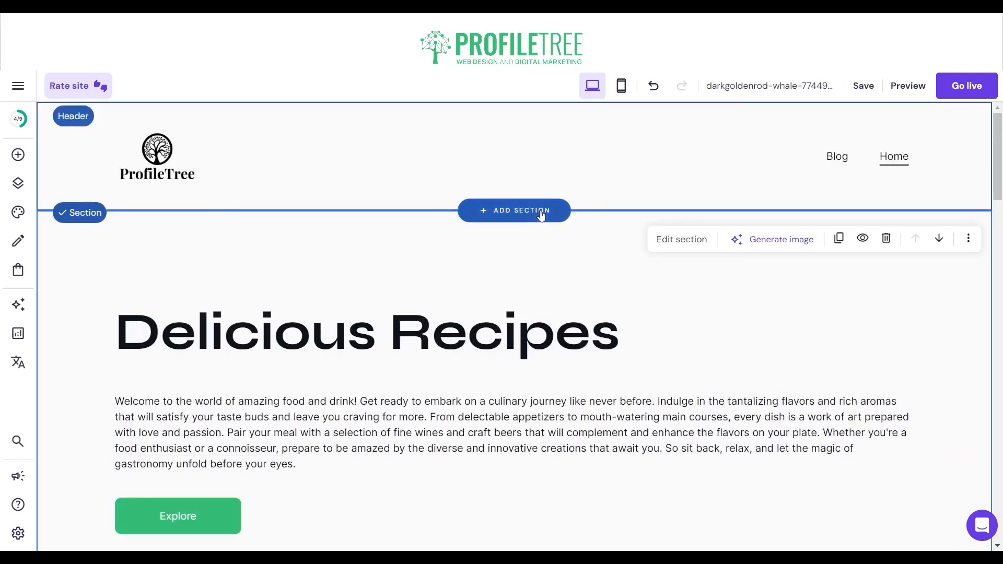
pyautogui.click(515, 211)
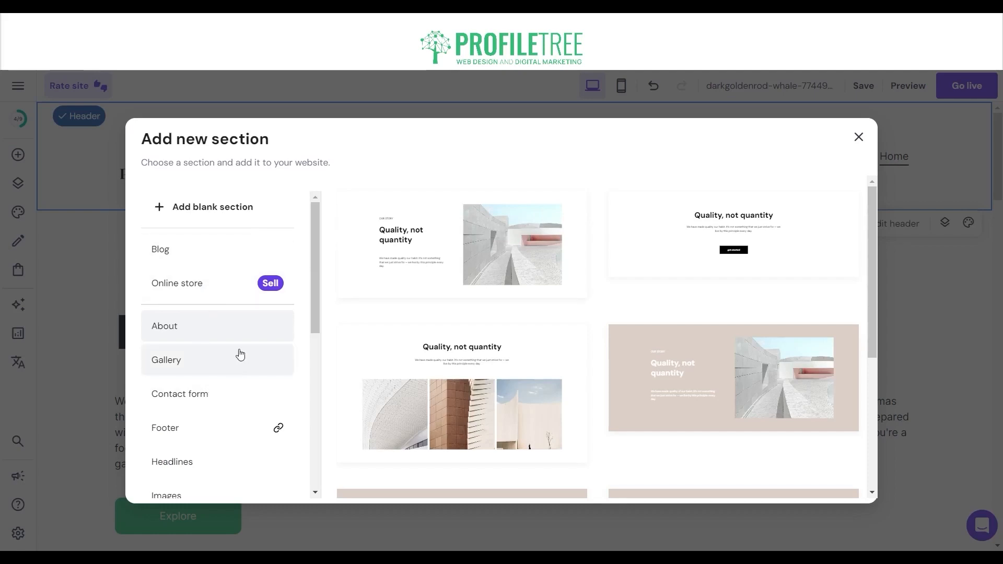
pyautogui.scroll(-3, 194, 372)
pyautogui.click(193, 372)
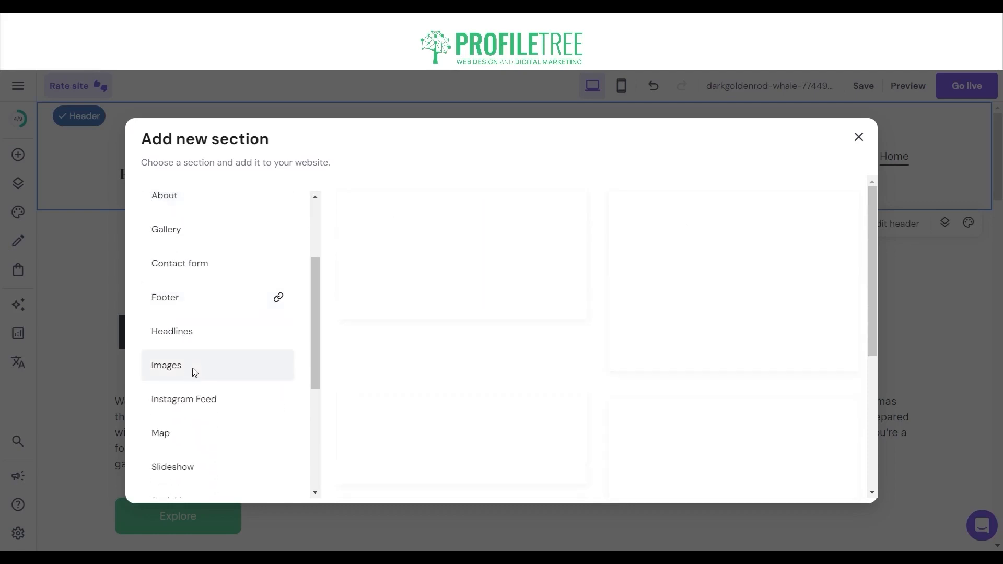
pyautogui.scroll(3, 225, 343)
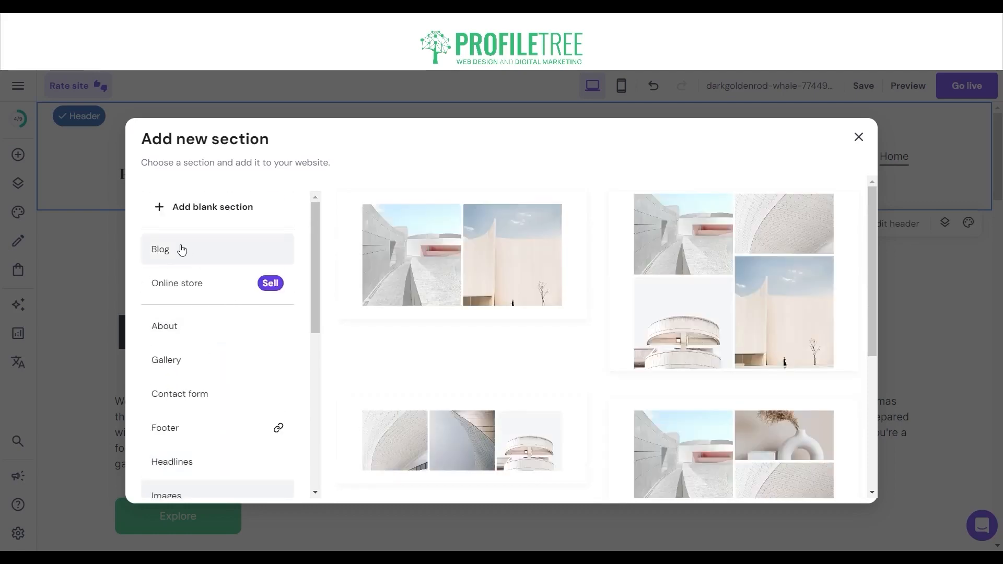
pyautogui.click(181, 250)
pyautogui.click(181, 337)
pyautogui.scroll(-5, 182, 340)
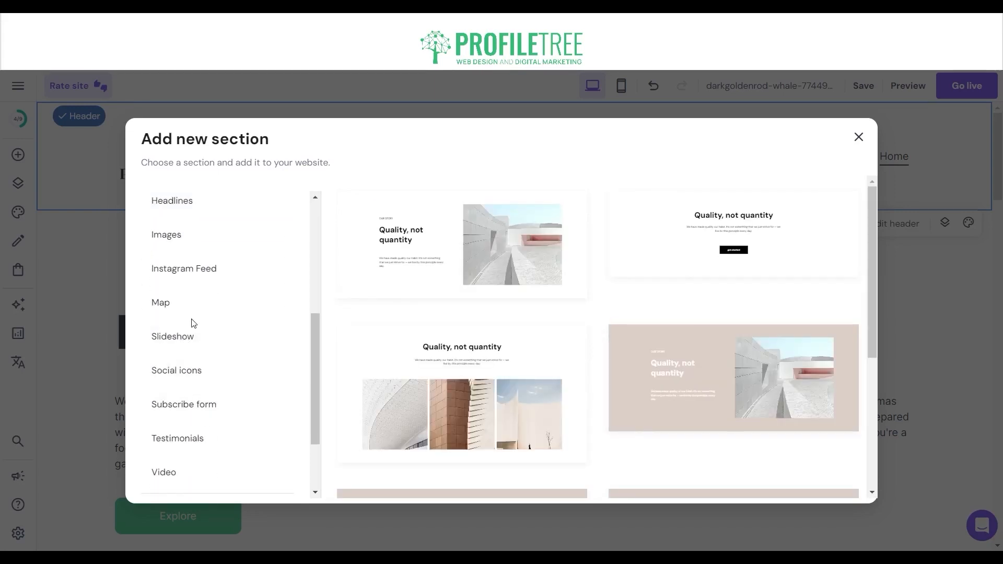
pyautogui.scroll(5, 191, 323)
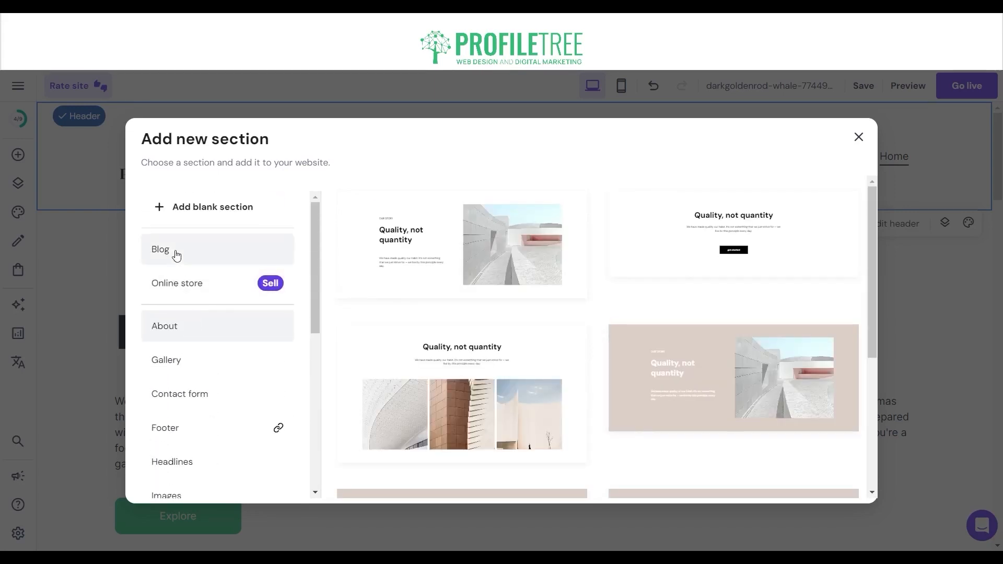
pyautogui.click(59, 349)
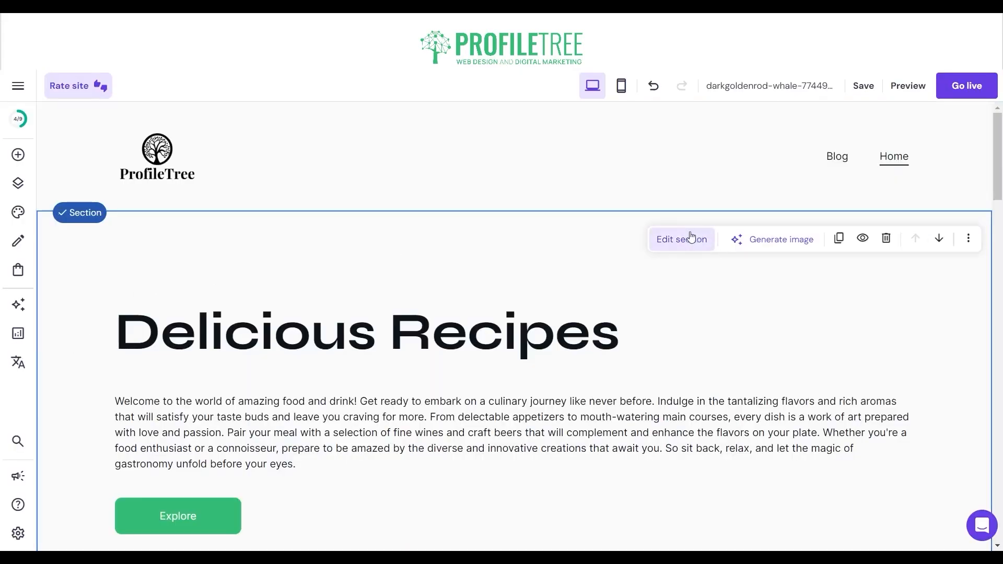
# Set the hero section's background type to image and search the free images for "cooking".
pyautogui.click(679, 238)
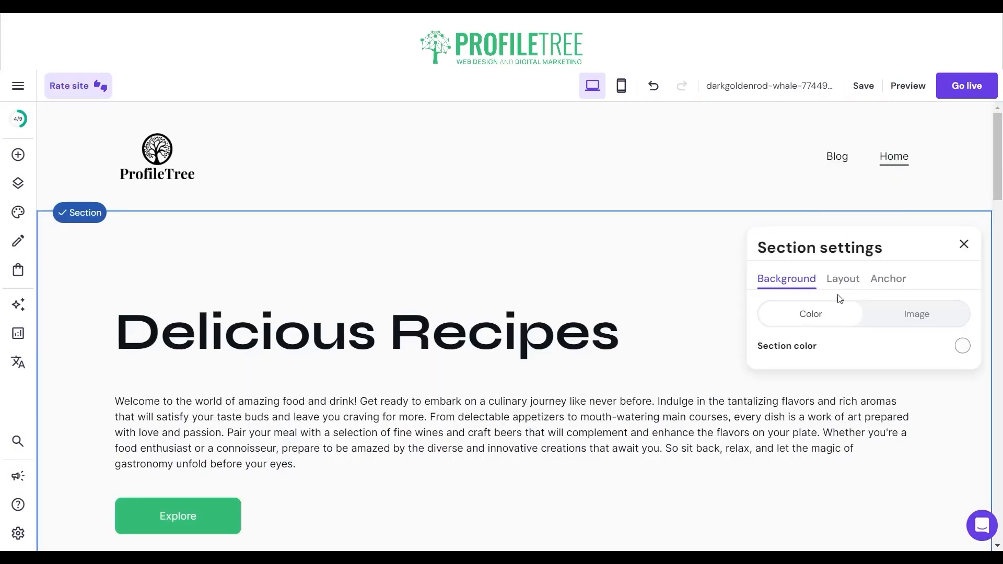
pyautogui.click(843, 282)
pyautogui.click(768, 280)
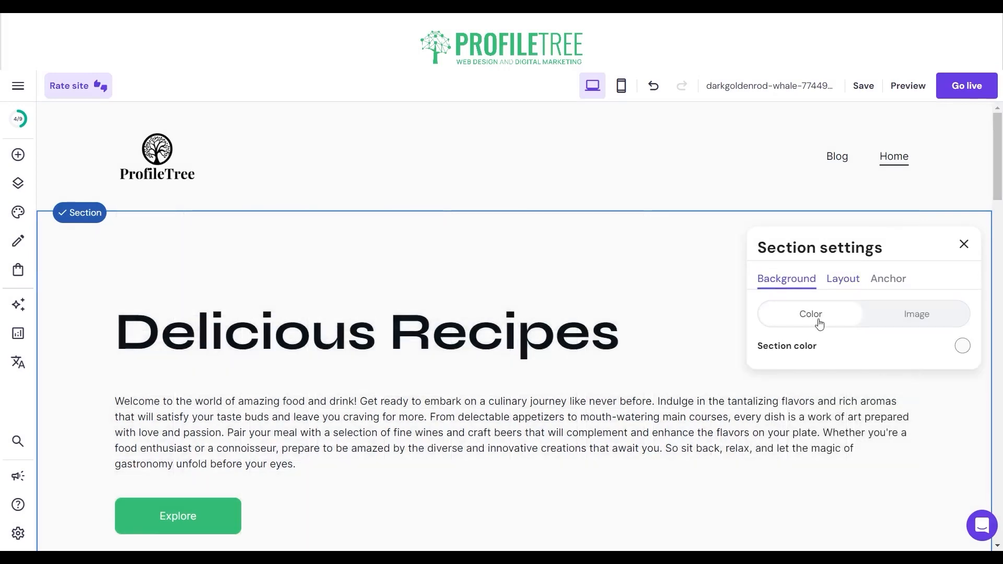
pyautogui.click(918, 315)
pyautogui.click(862, 359)
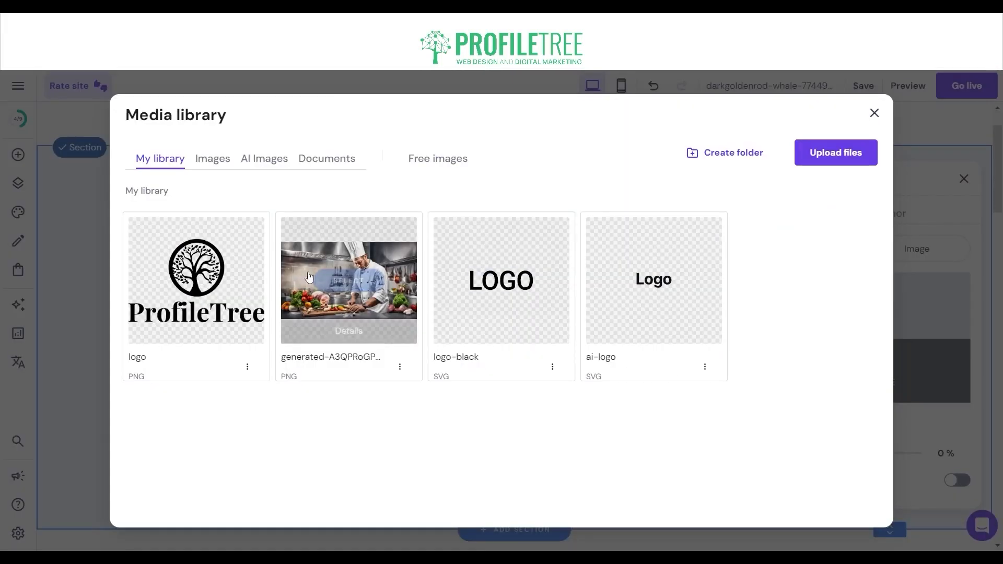
pyautogui.click(443, 163)
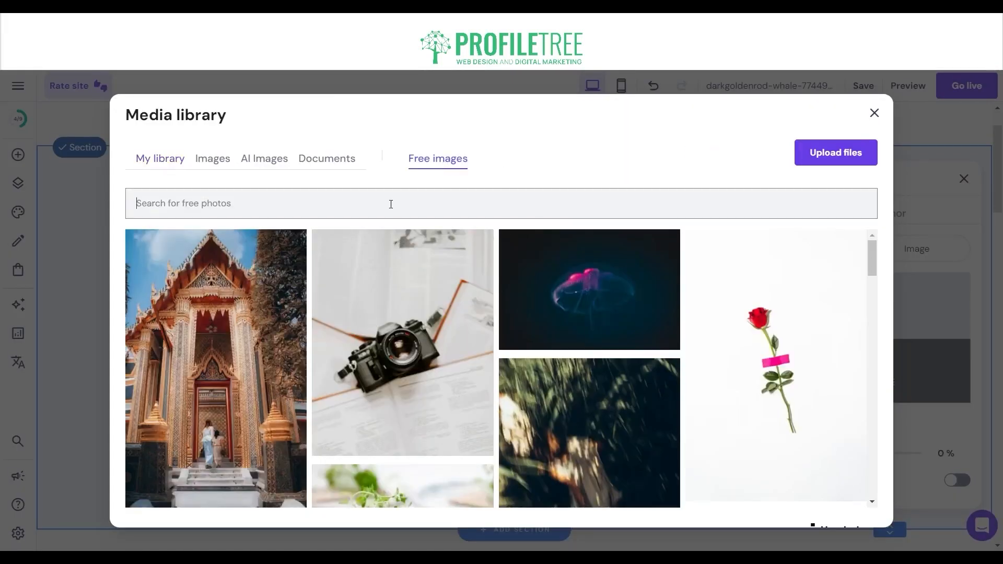
pyautogui.write('cooking')
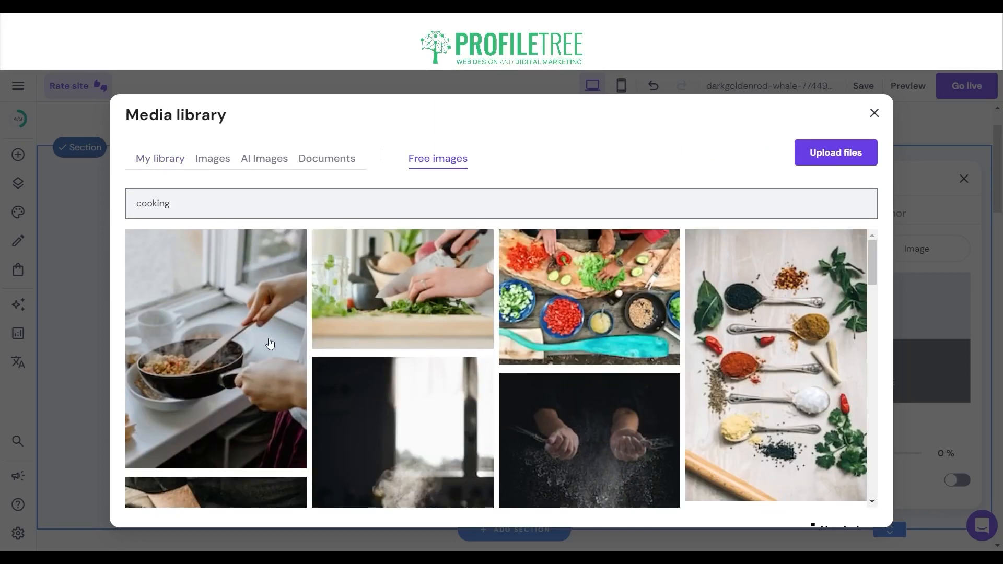
# Try to add the free photo of a wooden board, skillet and spices on a dark table as the hero background.
pyautogui.scroll(-1, 314, 341)
pyautogui.scroll(1, 366, 337)
pyautogui.scroll(-3, 384, 334)
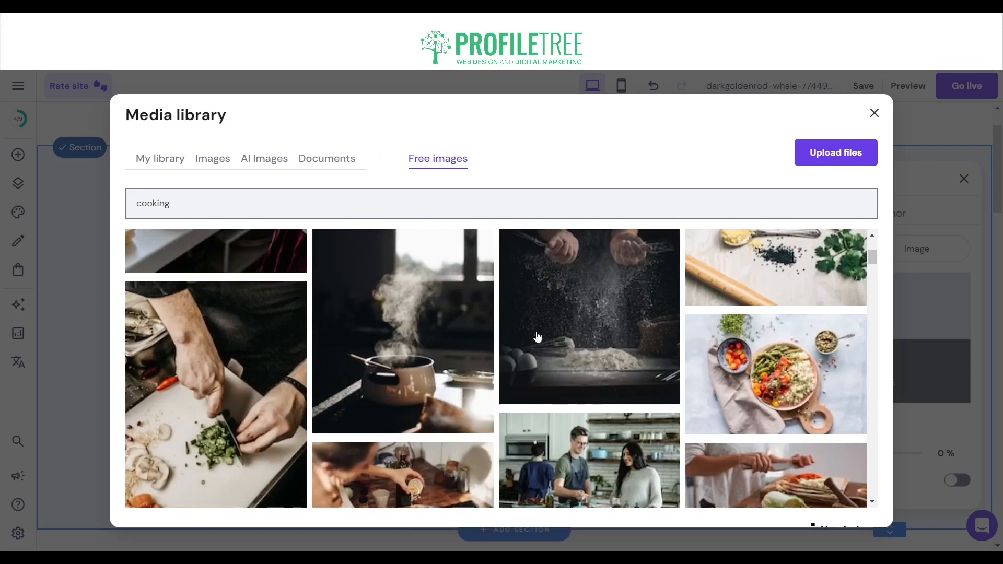
pyautogui.scroll(-3, 415, 325)
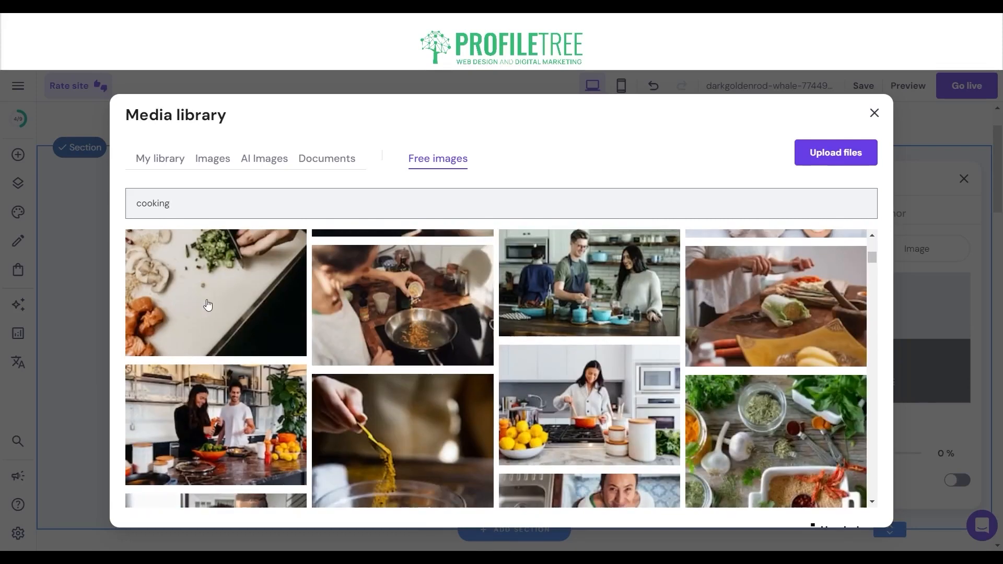
pyautogui.scroll(-10, 209, 300)
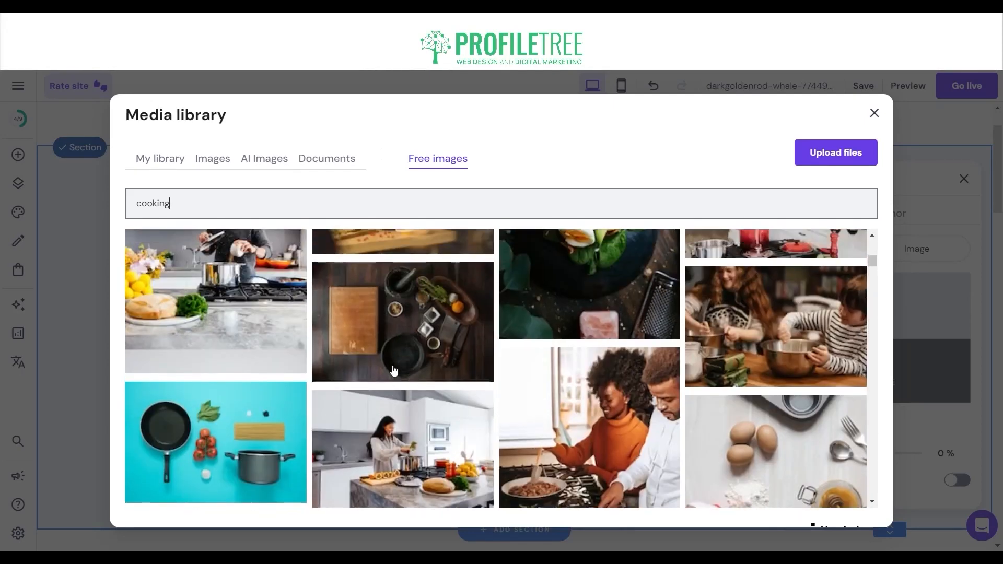
pyautogui.click(379, 349)
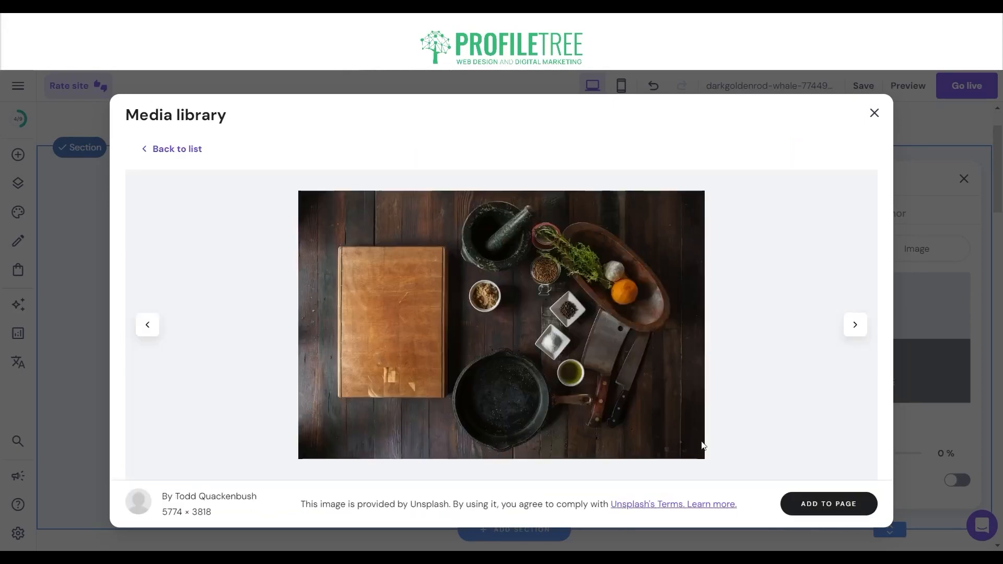
pyautogui.click(828, 507)
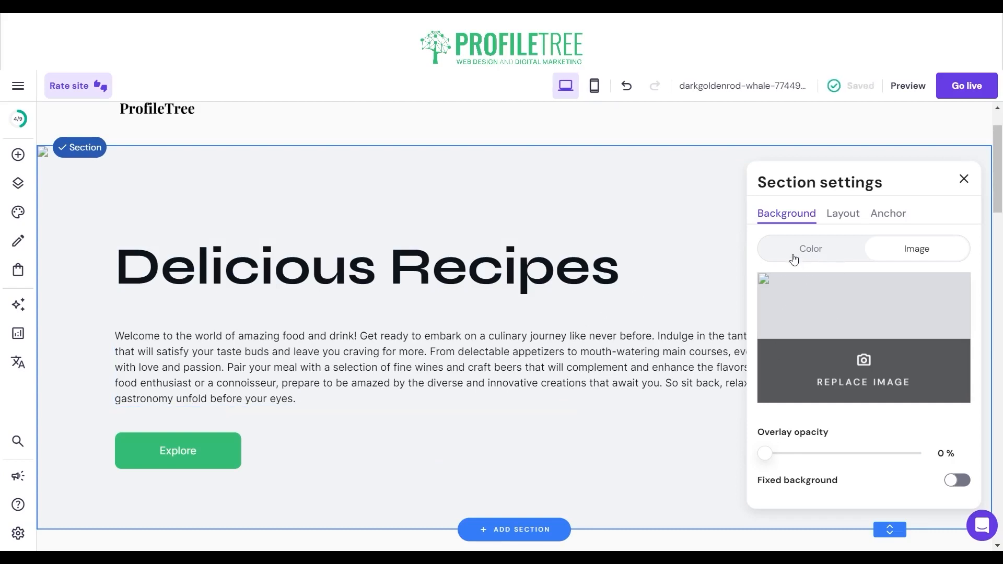
# Reopen the hero section's background image for replacement and search the free images for "cooking" again.
pyautogui.scroll(-2, 800, 358)
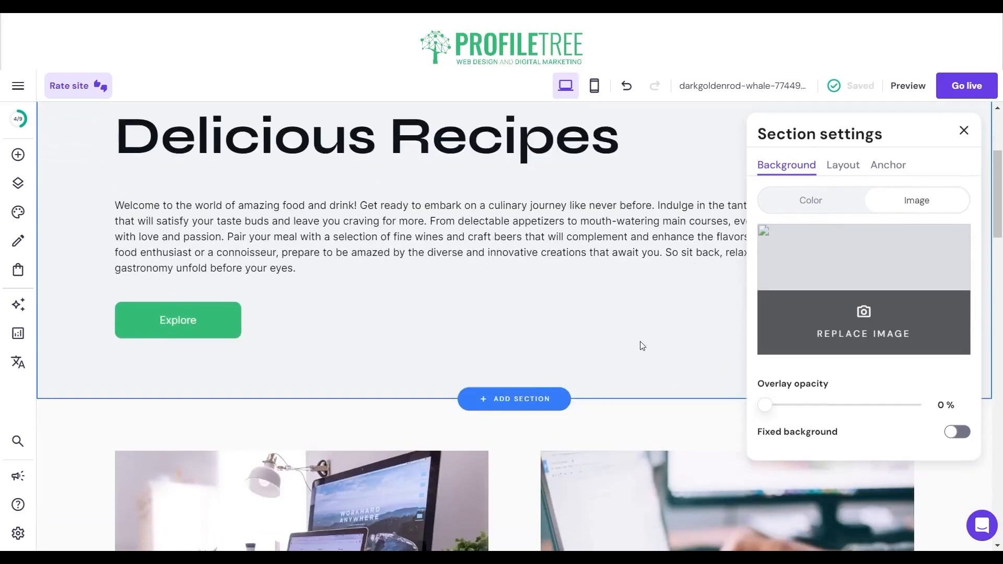
pyautogui.click(638, 345)
pyautogui.scroll(2, 638, 345)
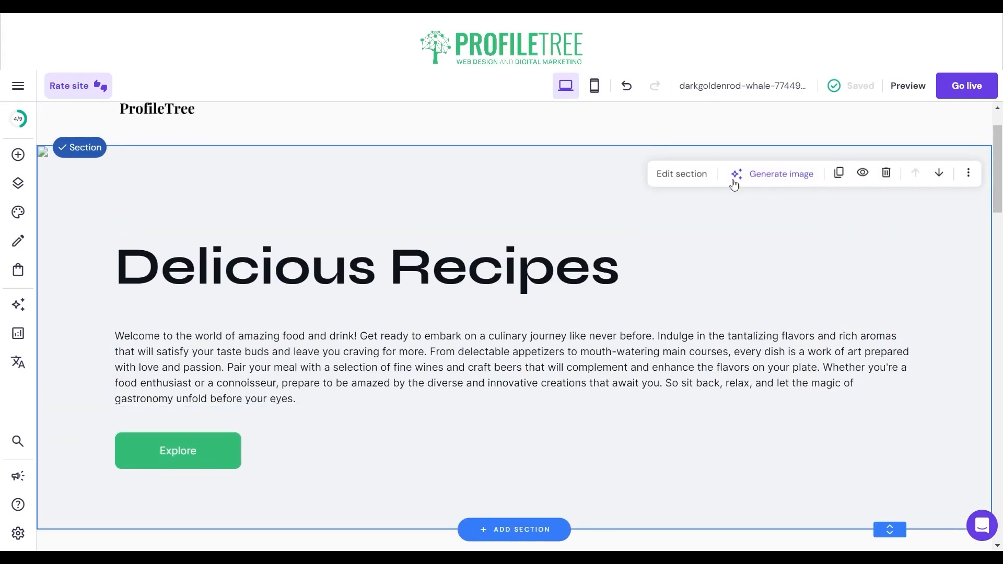
pyautogui.click(684, 174)
pyautogui.click(882, 379)
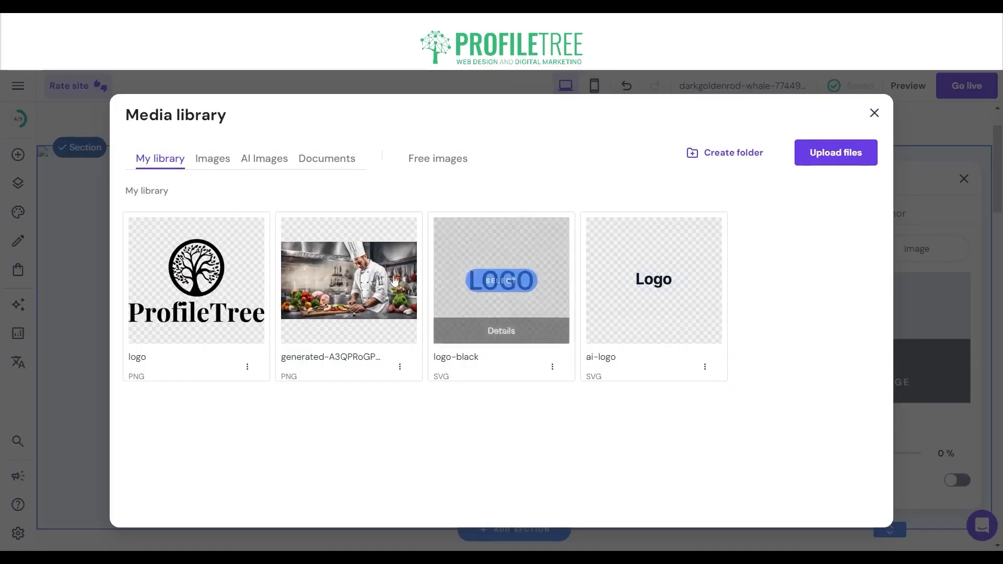
pyautogui.click(418, 166)
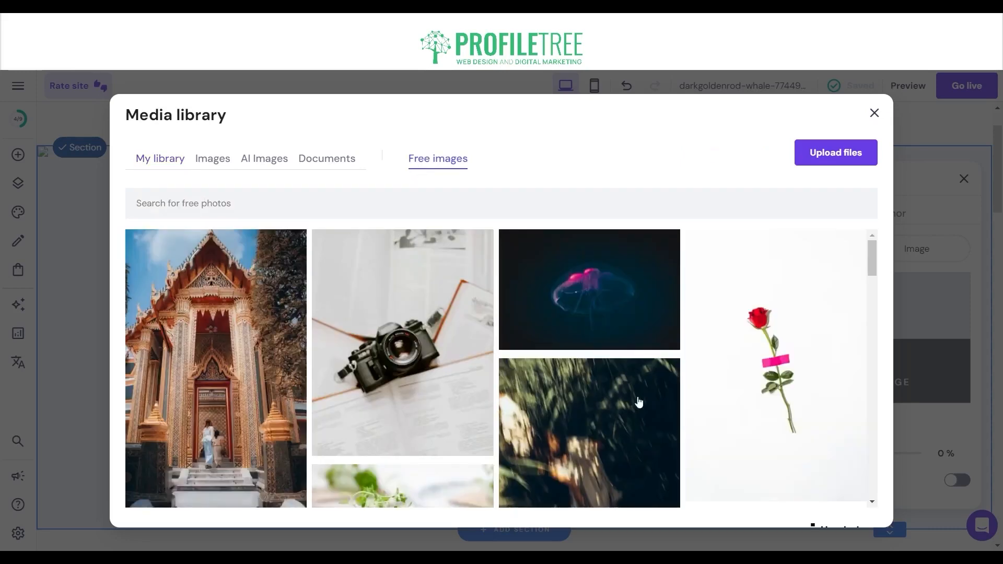
pyautogui.click(345, 202)
pyautogui.write('cooking')
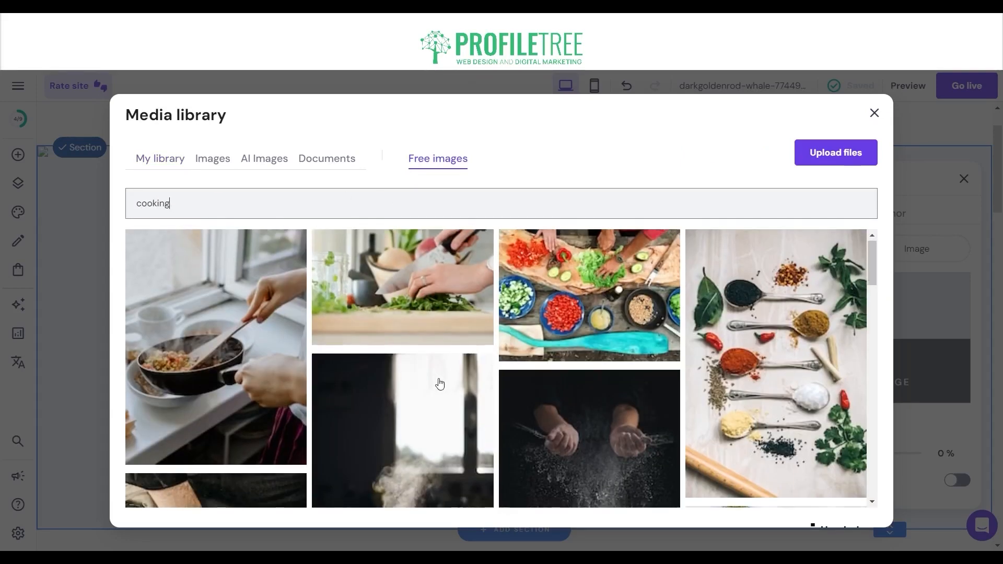
# Retry adding the dark-table photo with the wooden board and skillet as the hero section's background.
pyautogui.scroll(-15, 439, 384)
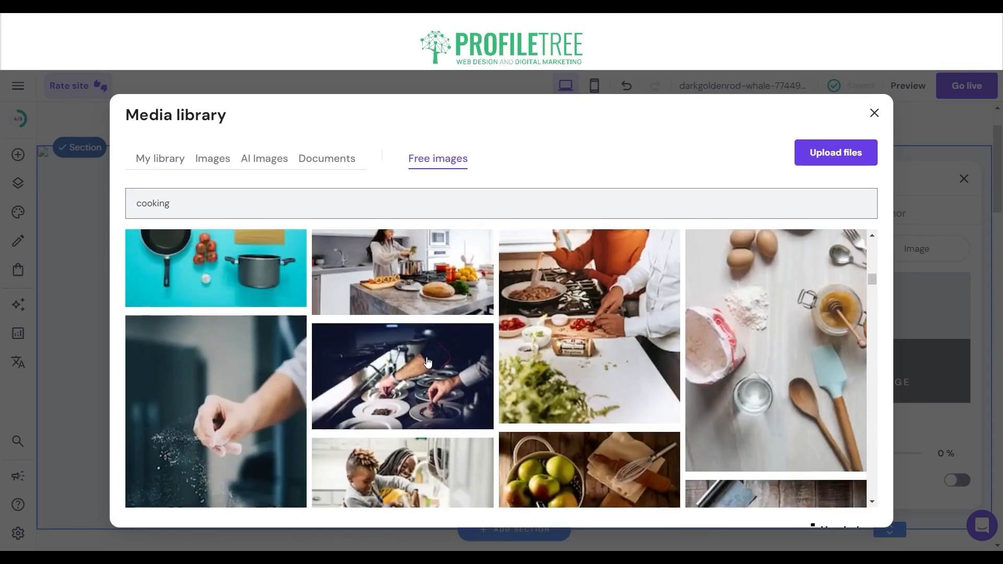
pyautogui.scroll(10, 428, 362)
pyautogui.click(396, 378)
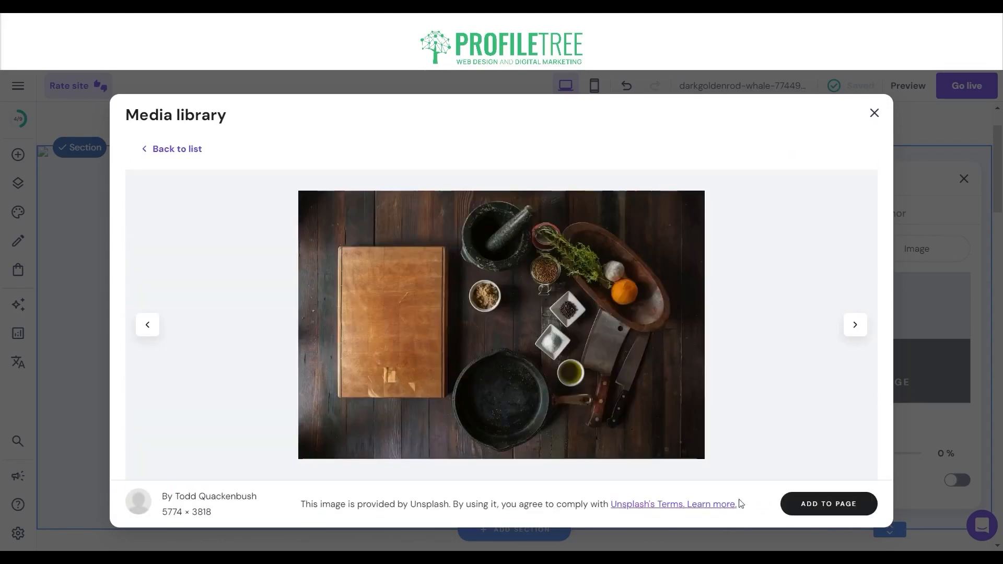
pyautogui.click(822, 506)
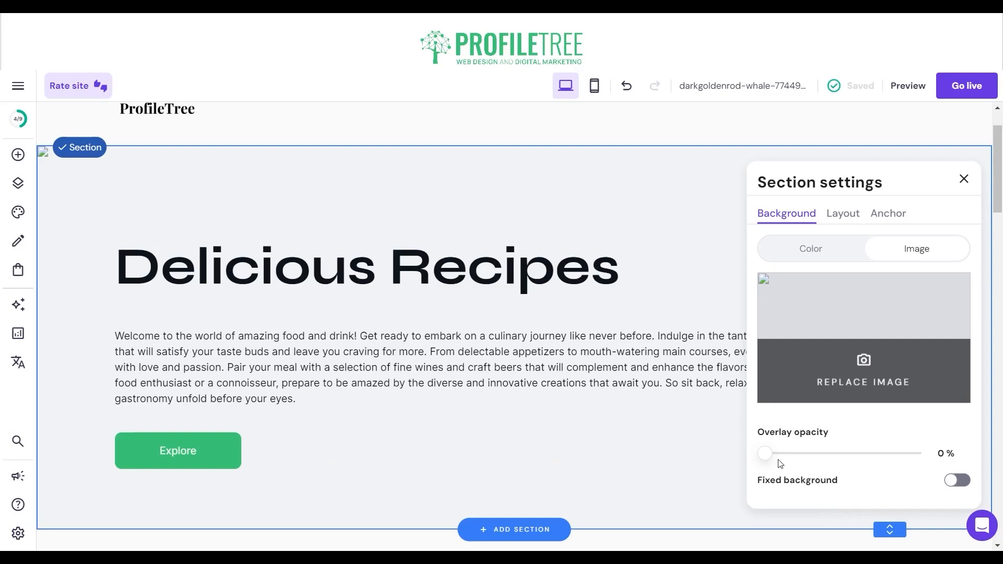
# Turn on the fixed background for the hero section and change its background to solid white.
pyautogui.click(960, 481)
pyautogui.click(817, 257)
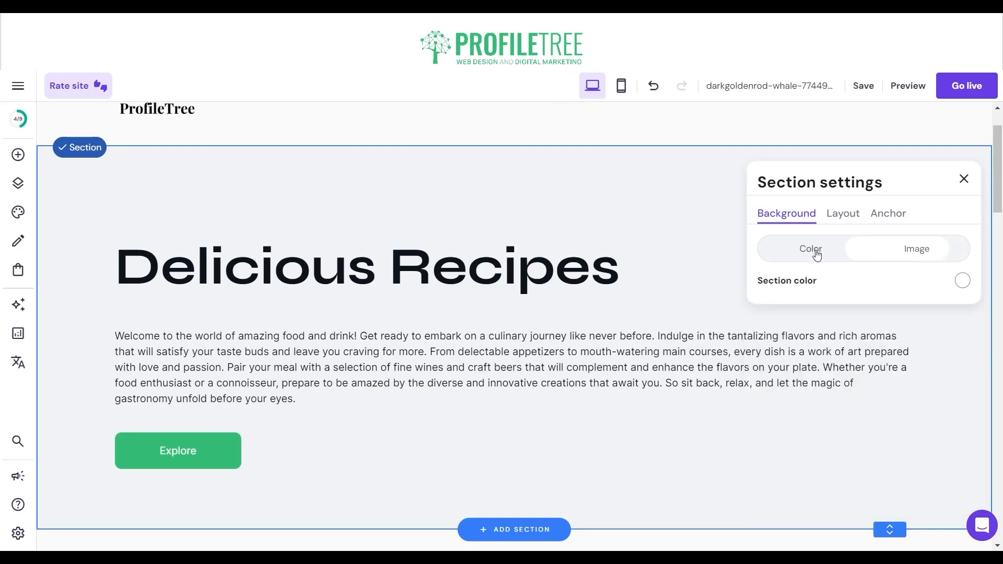
pyautogui.click(962, 282)
pyautogui.moveTo(700, 273); pyautogui.dragTo(602, 236)
pyautogui.click(840, 217)
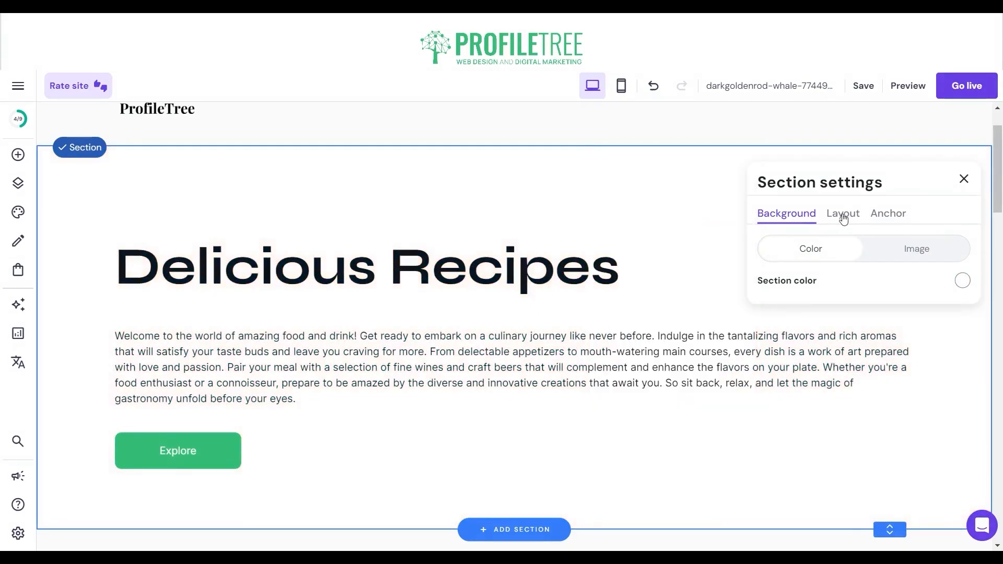
# Switch the hero section's background back to an image and use the generated chef picture from the personal library.
pyautogui.click(841, 214)
pyautogui.click(794, 217)
pyautogui.click(881, 248)
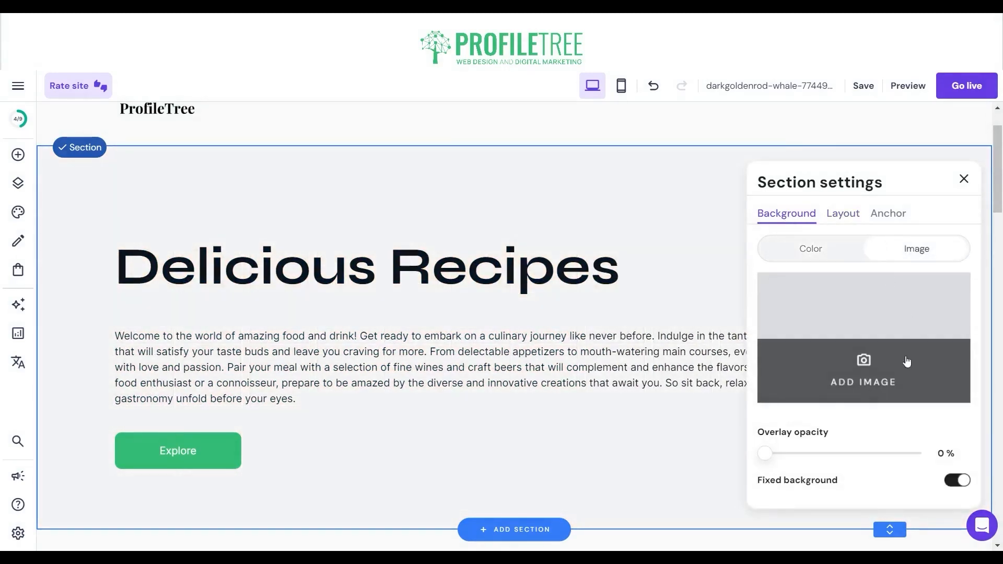
pyautogui.click(908, 362)
pyautogui.click(347, 280)
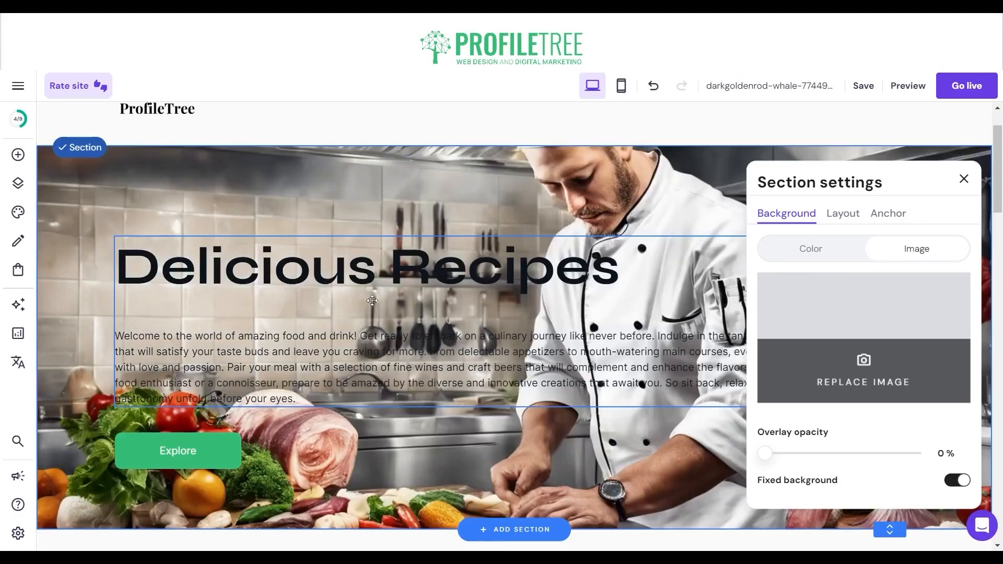
# Search the free images for "cooking" and try the dark-table photo with the wooden board and skillet as the hero section's background.
pyautogui.click(850, 362)
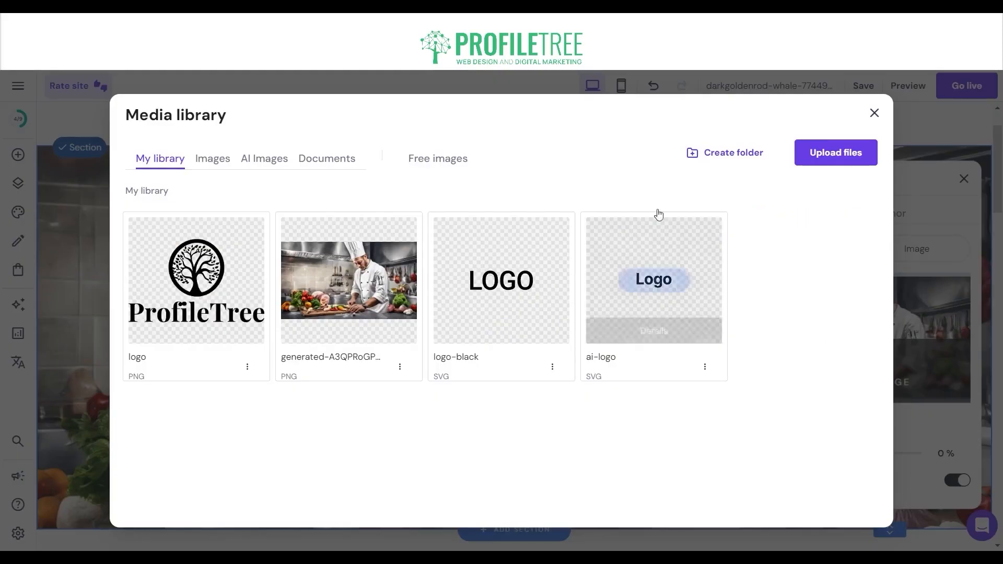
pyautogui.click(438, 159)
pyautogui.click(432, 204)
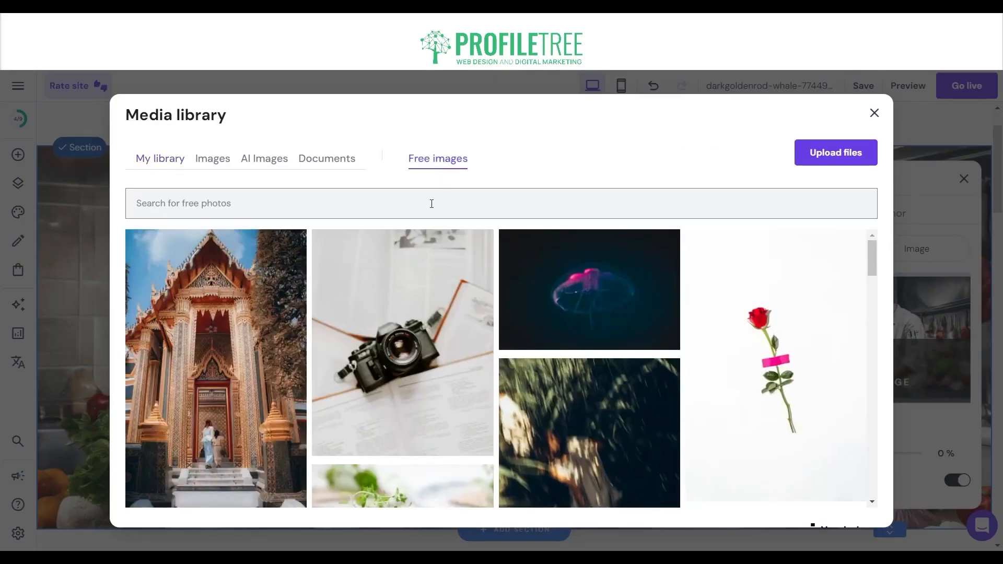
pyautogui.write('cooking')
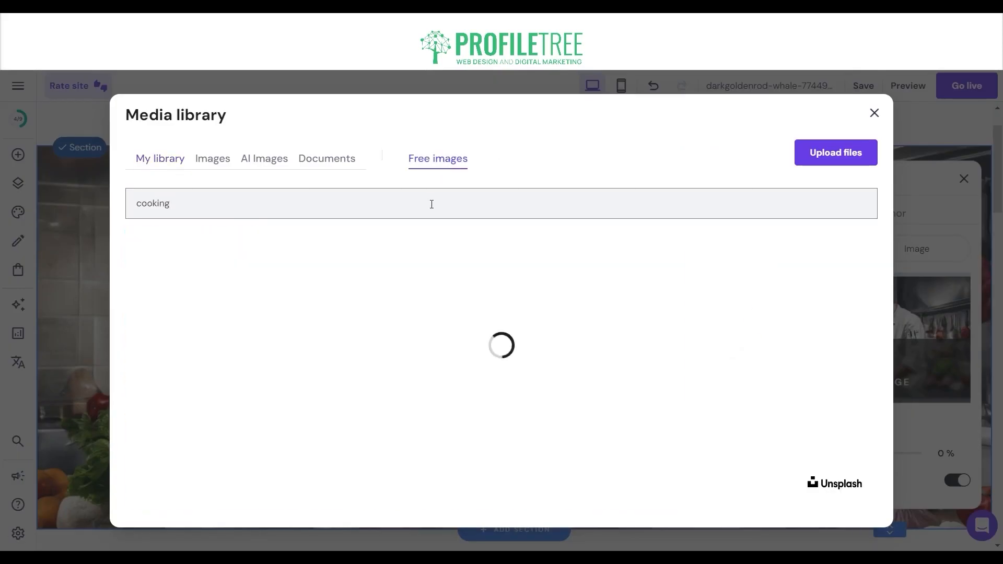
pyautogui.scroll(-10, 365, 345)
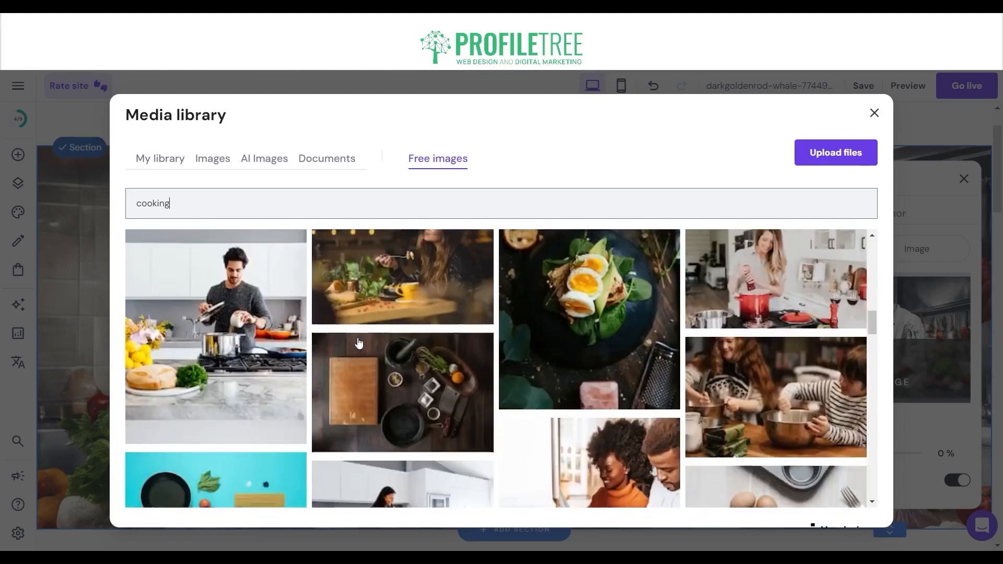
pyautogui.scroll(5, 365, 345)
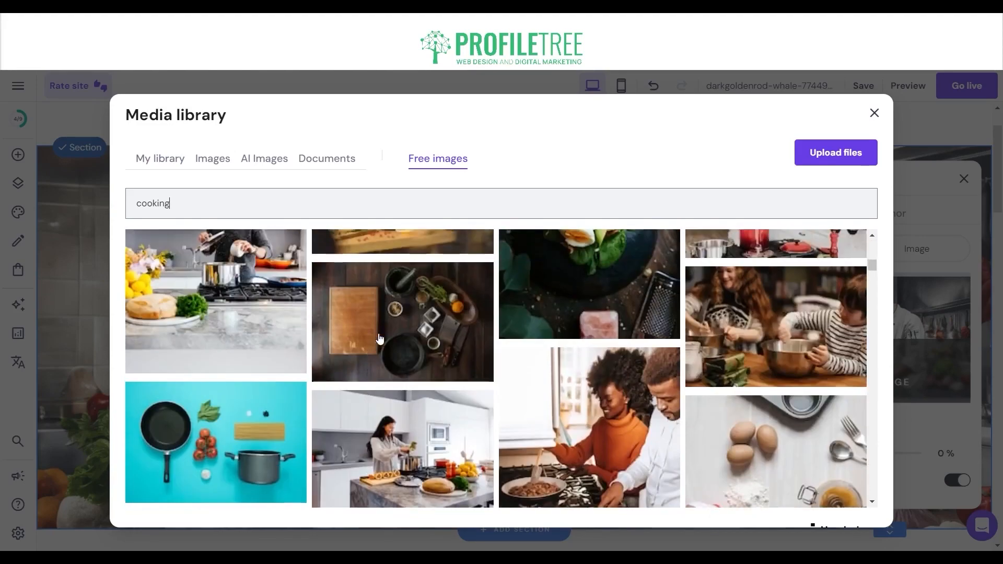
pyautogui.click(405, 329)
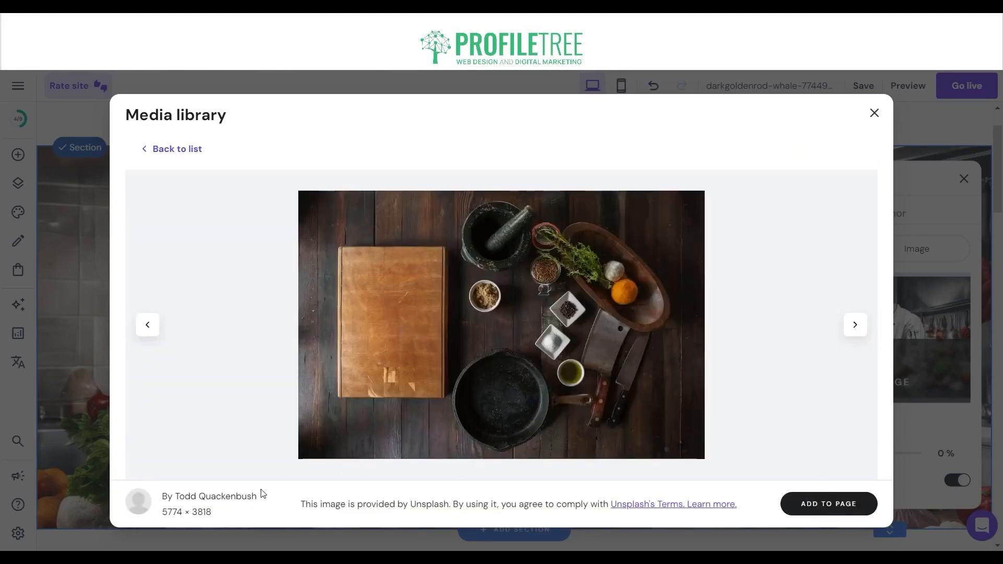
pyautogui.click(823, 507)
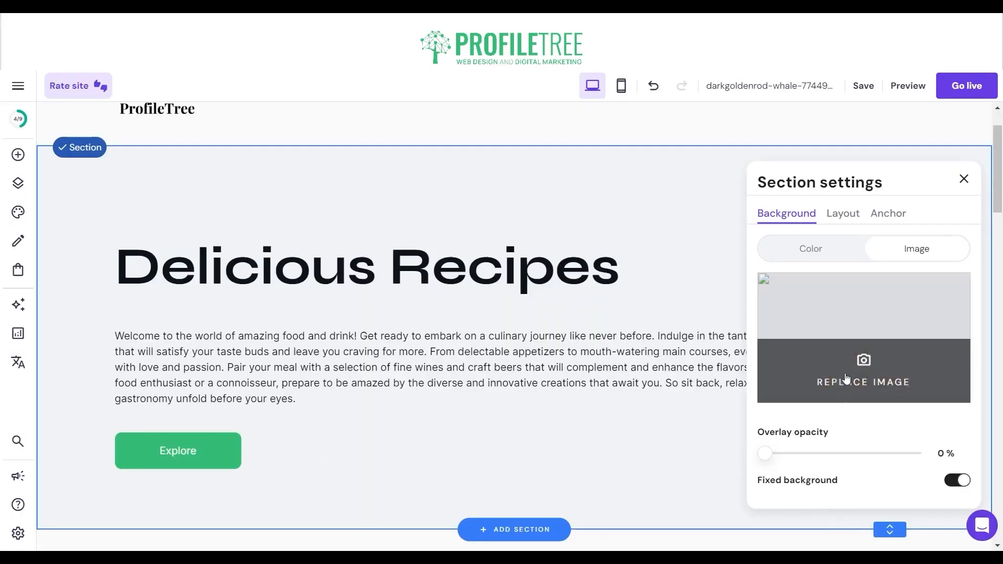
# Replace the hero section's background with the free photo of the ornate temple entrance.
pyautogui.click(847, 378)
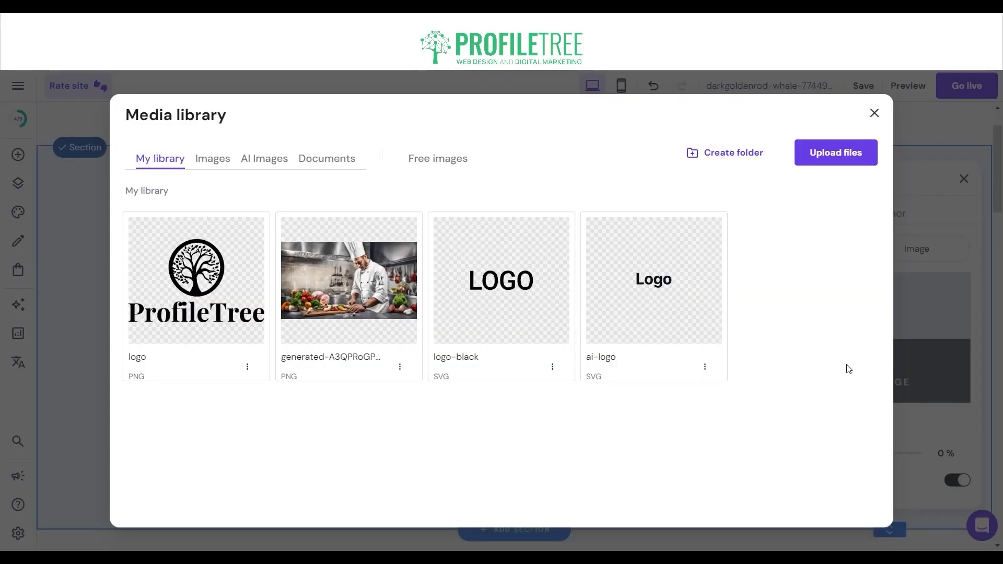
pyautogui.click(448, 168)
pyautogui.click(273, 346)
pyautogui.click(821, 505)
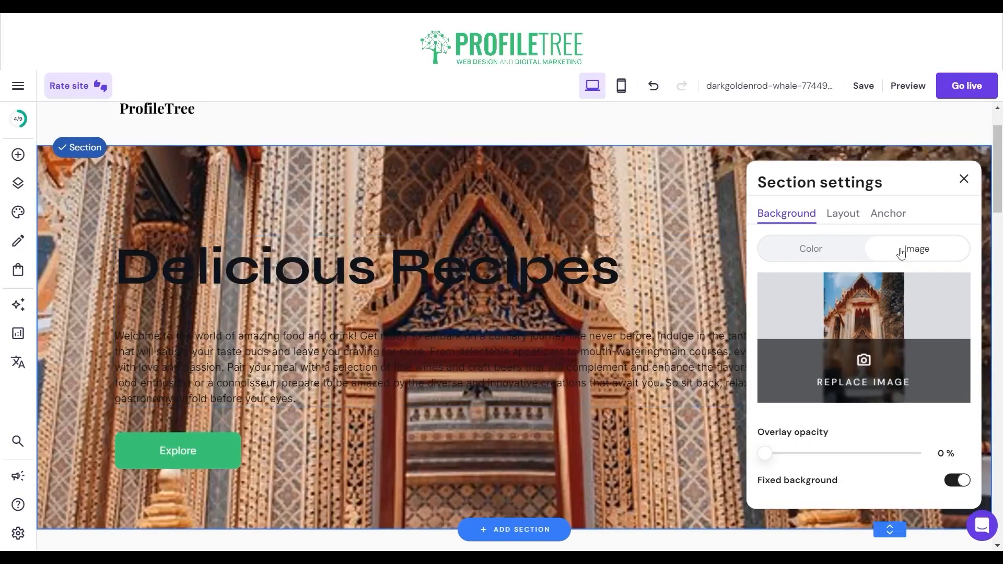
# Search the free images for "cooking" and set the photo of floured hands on black as the hero section's background.
pyautogui.click(862, 379)
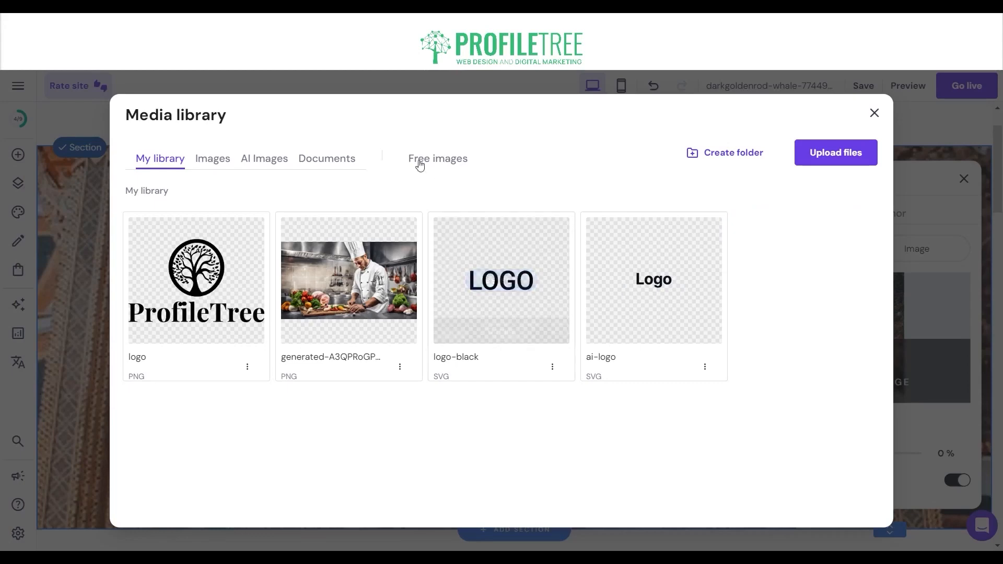
pyautogui.click(468, 159)
pyautogui.click(342, 196)
pyautogui.write('cooking')
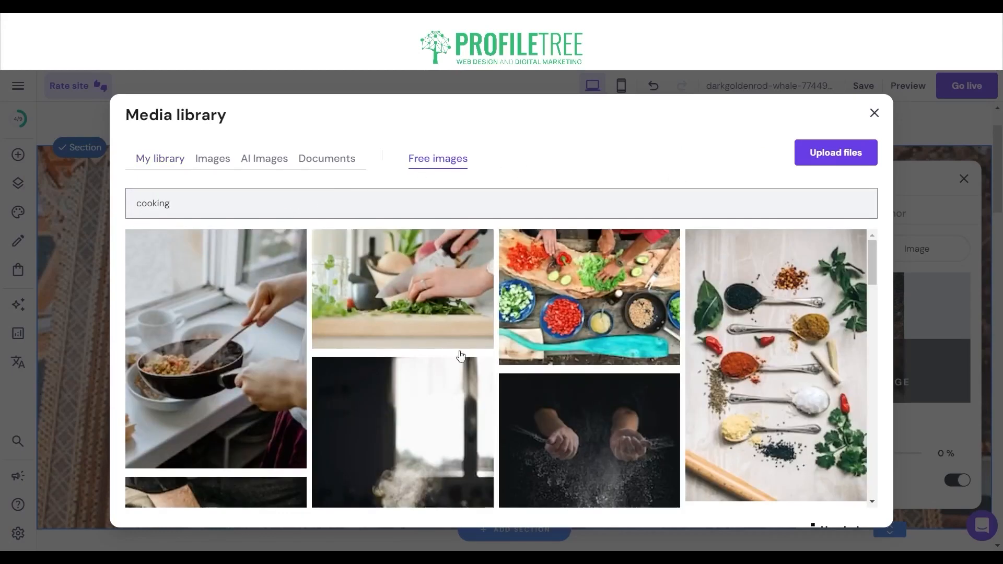
pyautogui.scroll(-9, 606, 389)
pyautogui.scroll(5, 591, 374)
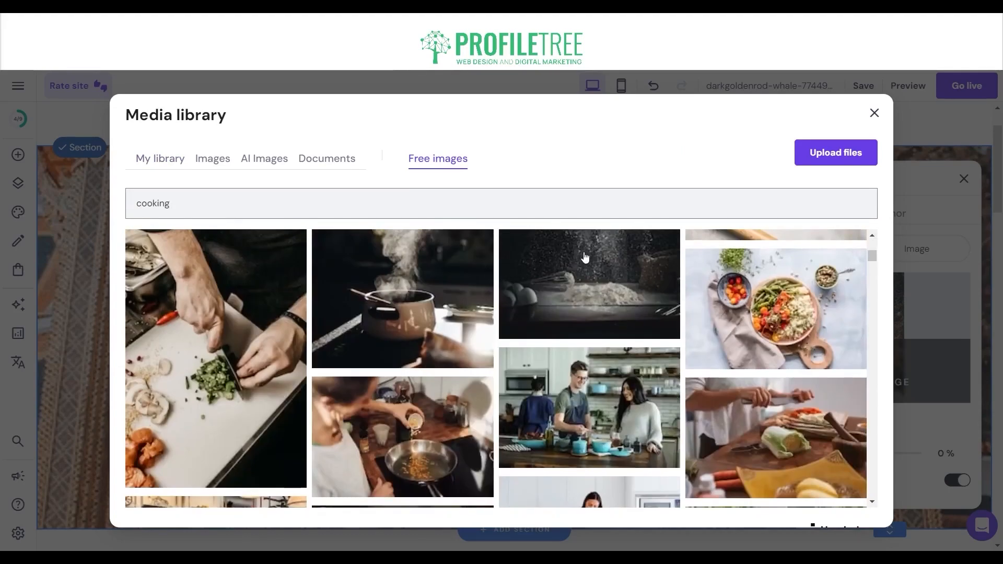
pyautogui.click(585, 257)
pyautogui.click(829, 503)
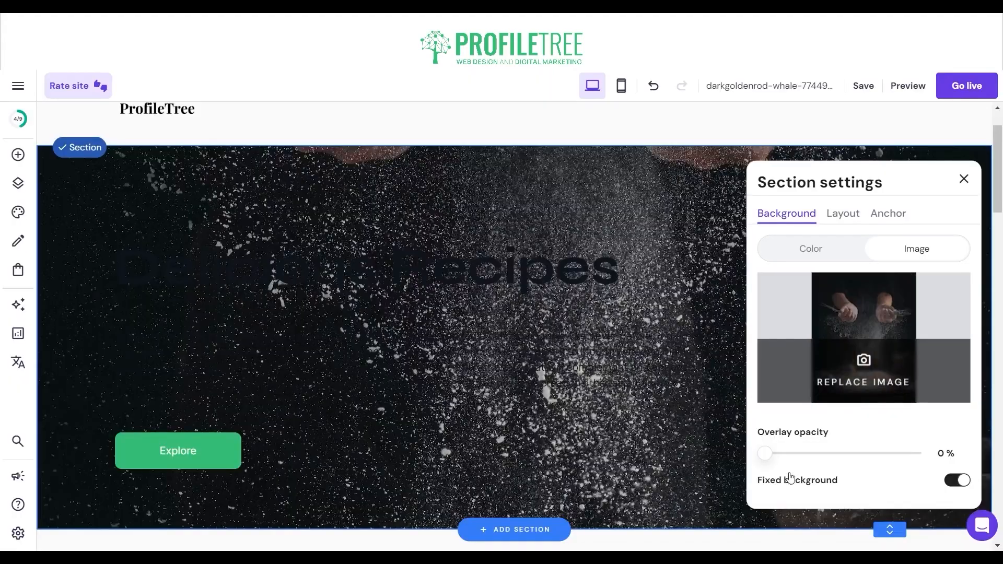
# Change the text colour of the hero section's welcome paragraph to white.
pyautogui.scroll(-3, 889, 314)
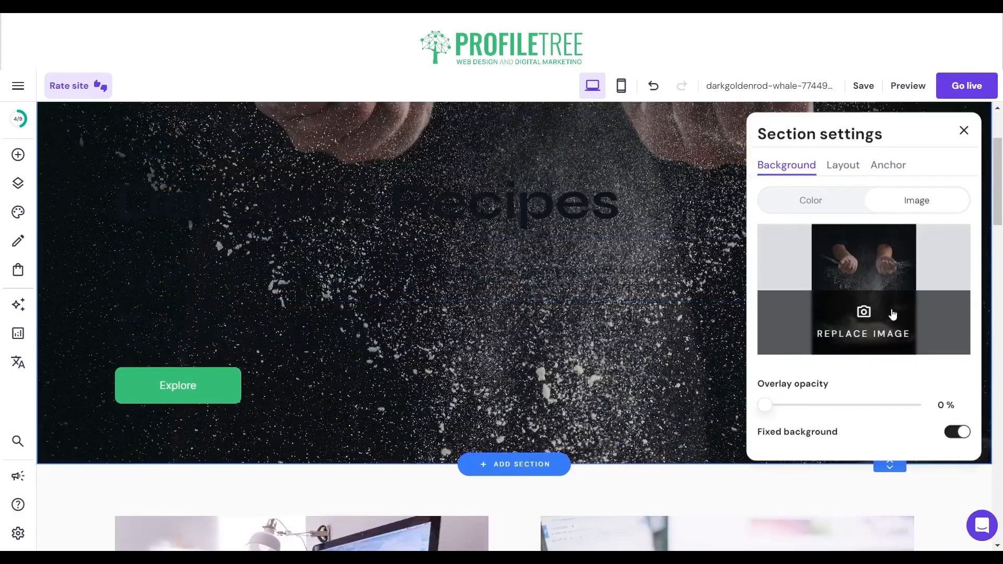
pyautogui.scroll(-1, 831, 354)
pyautogui.scroll(3, 830, 360)
pyautogui.scroll(1, 831, 355)
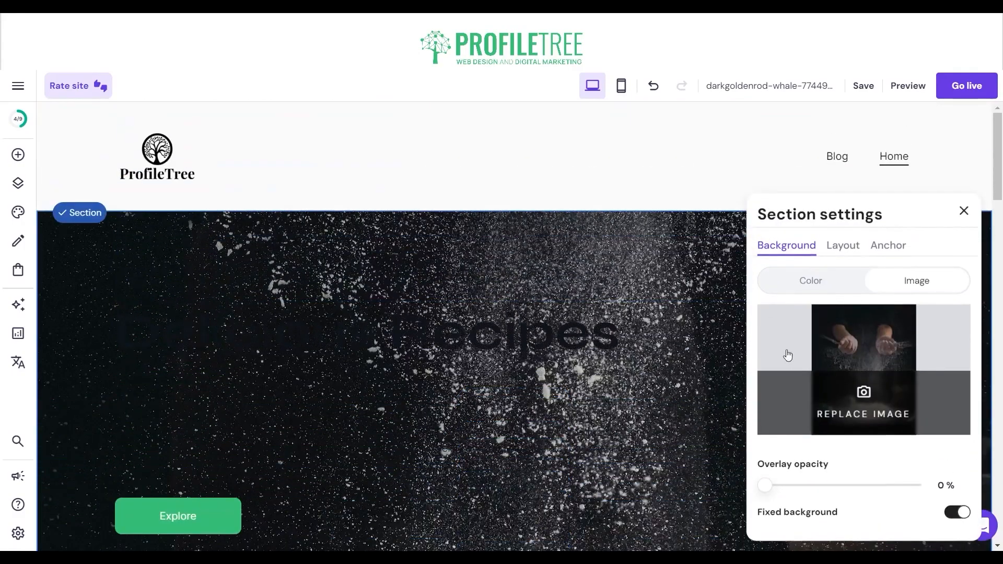
pyautogui.scroll(-3, 836, 345)
pyautogui.scroll(3, 841, 334)
pyautogui.click(422, 355)
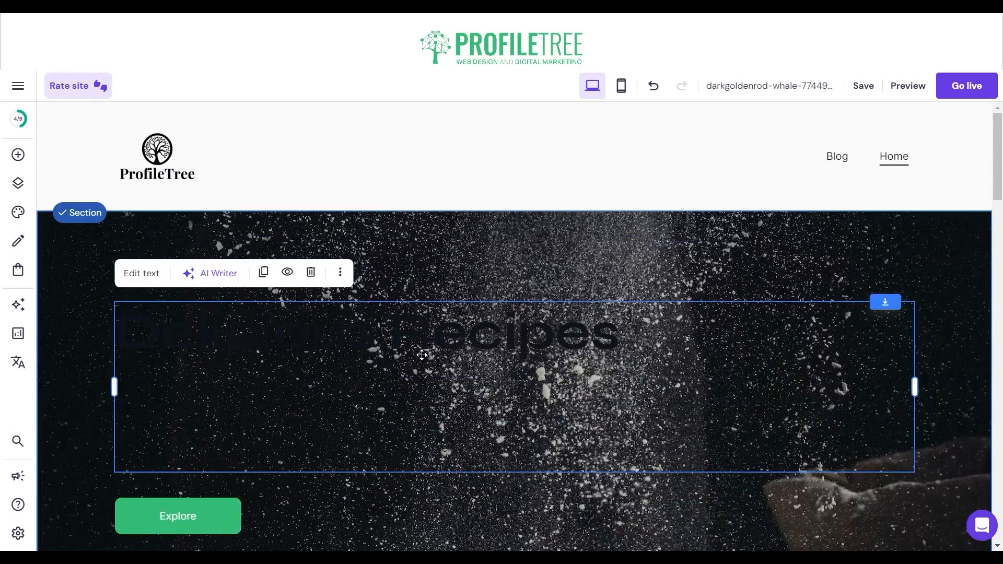
pyautogui.click(130, 276)
pyautogui.click(131, 277)
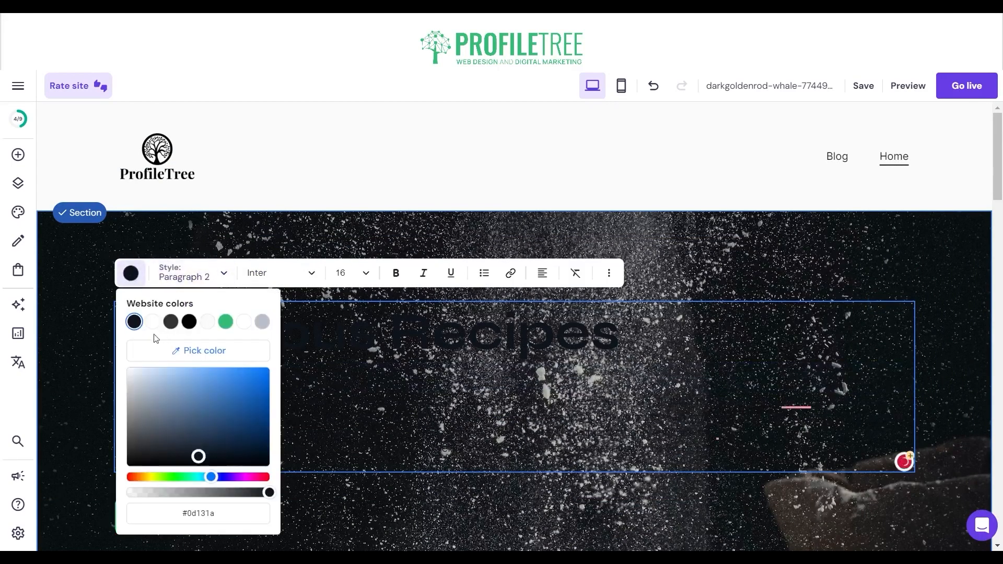
pyautogui.click(152, 322)
# Change the text colour of the "Delicious Recipes" heading to white (#ffffff).
pyautogui.click(357, 325)
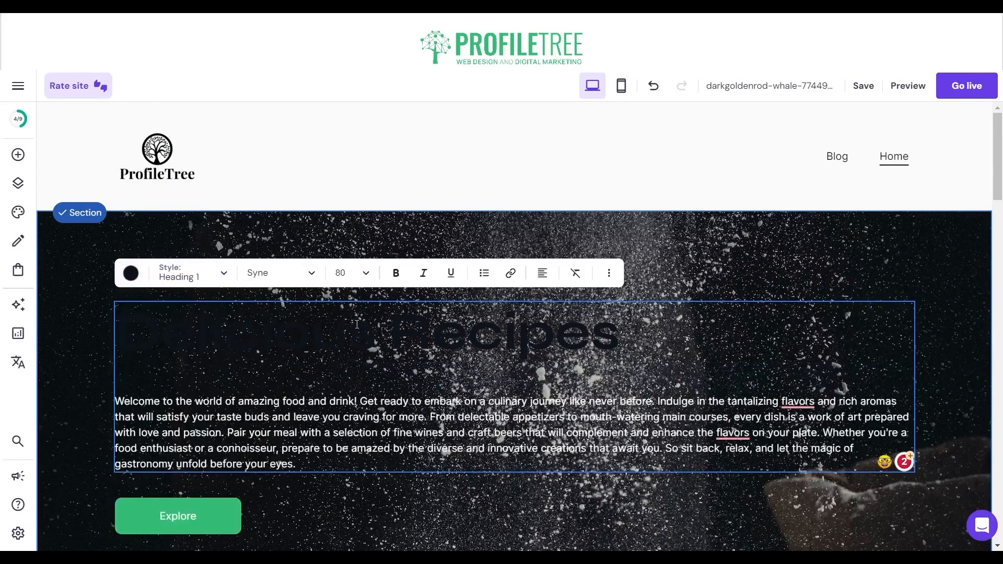
pyautogui.tripleClick(357, 325)
pyautogui.click(130, 273)
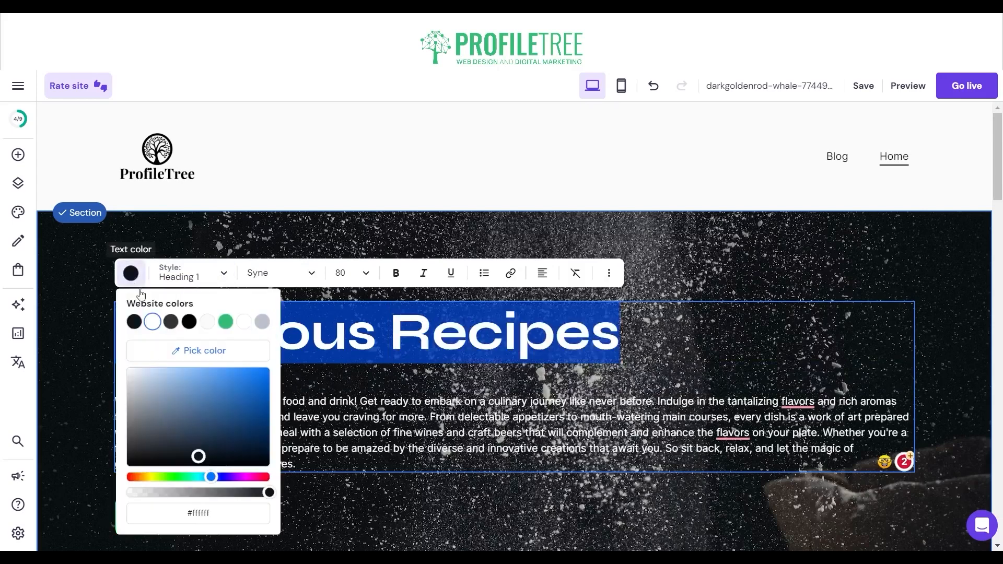
pyautogui.click(152, 322)
pyautogui.click(490, 381)
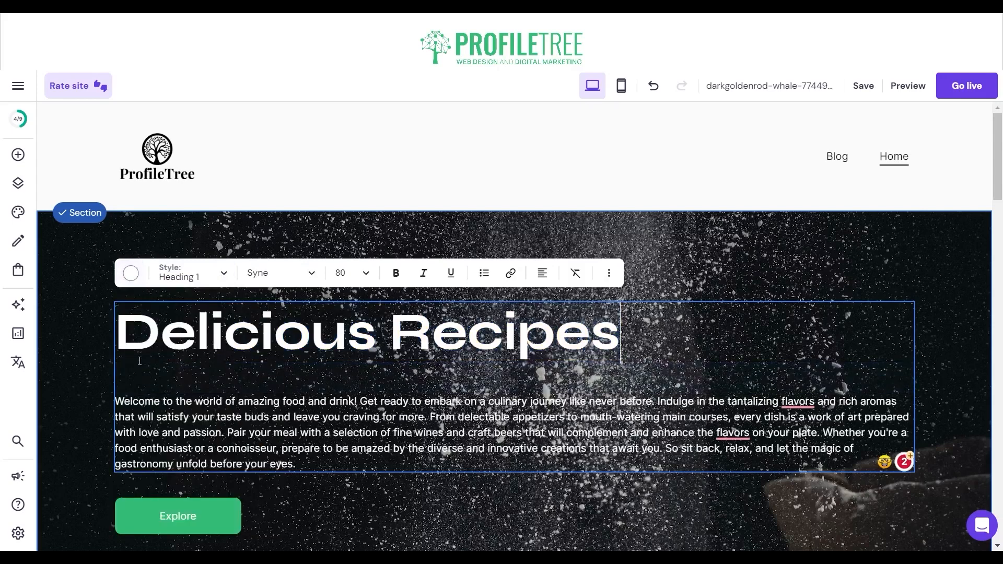
pyautogui.click(96, 375)
# Set the font of the hero section's heading and paragraph to Titillium Web.
pyautogui.click(313, 461)
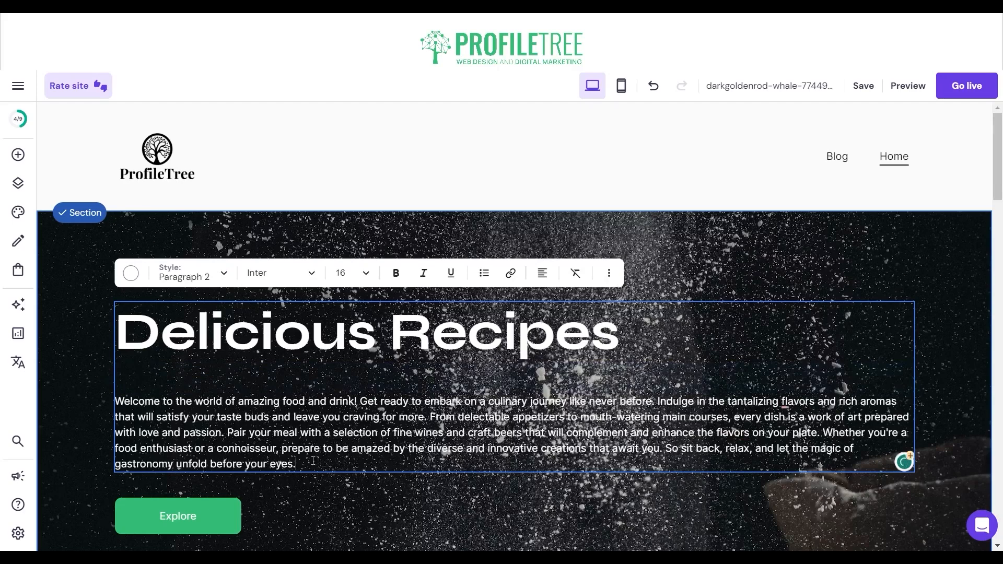
pyautogui.moveTo(313, 461); pyautogui.dragTo(134, 320)
pyautogui.click(215, 282)
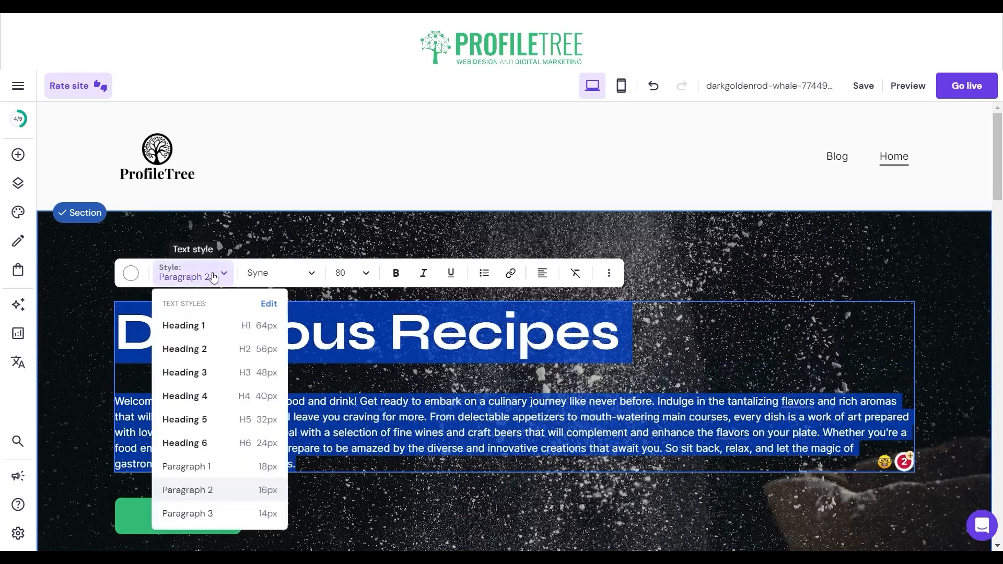
pyautogui.click(264, 274)
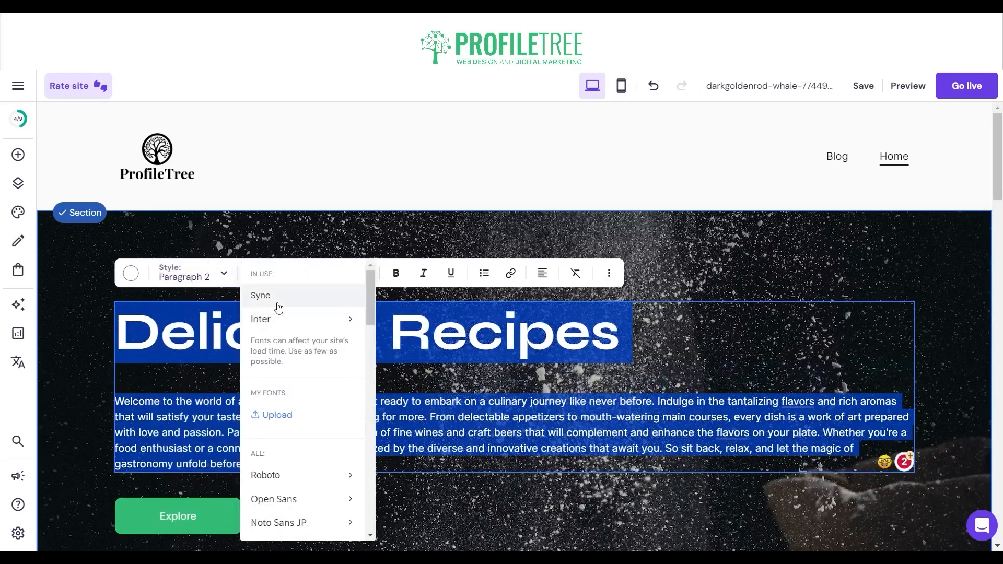
pyautogui.scroll(-5, 282, 408)
pyautogui.moveTo(286, 404)
pyautogui.scroll(-4, 287, 404)
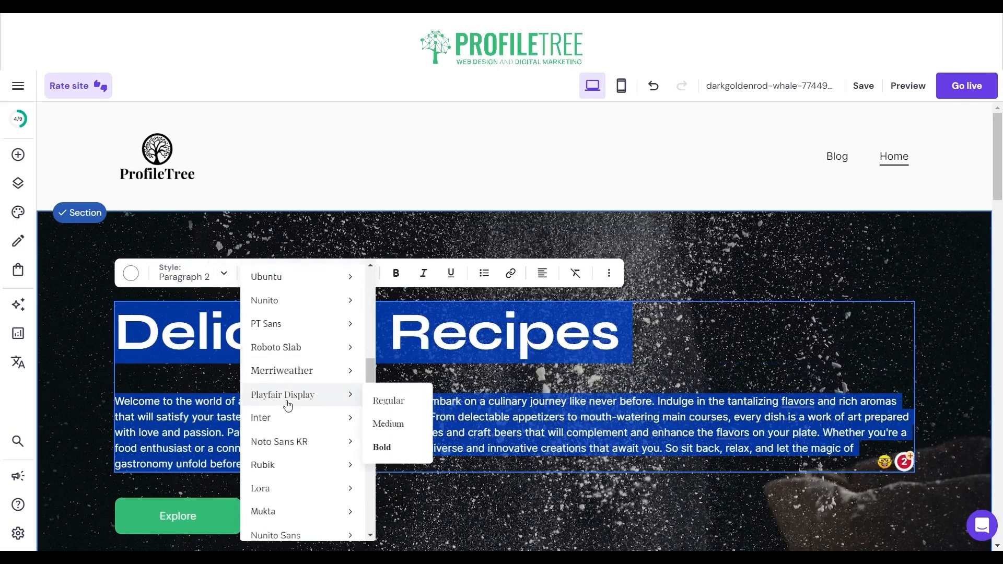
pyautogui.scroll(-4, 309, 421)
pyautogui.scroll(-4, 312, 447)
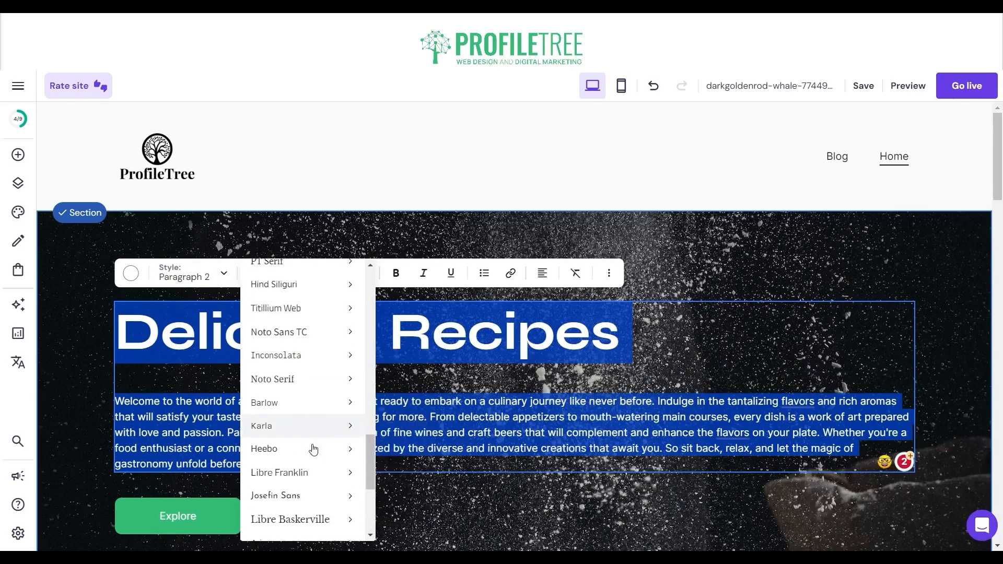
pyautogui.click(284, 312)
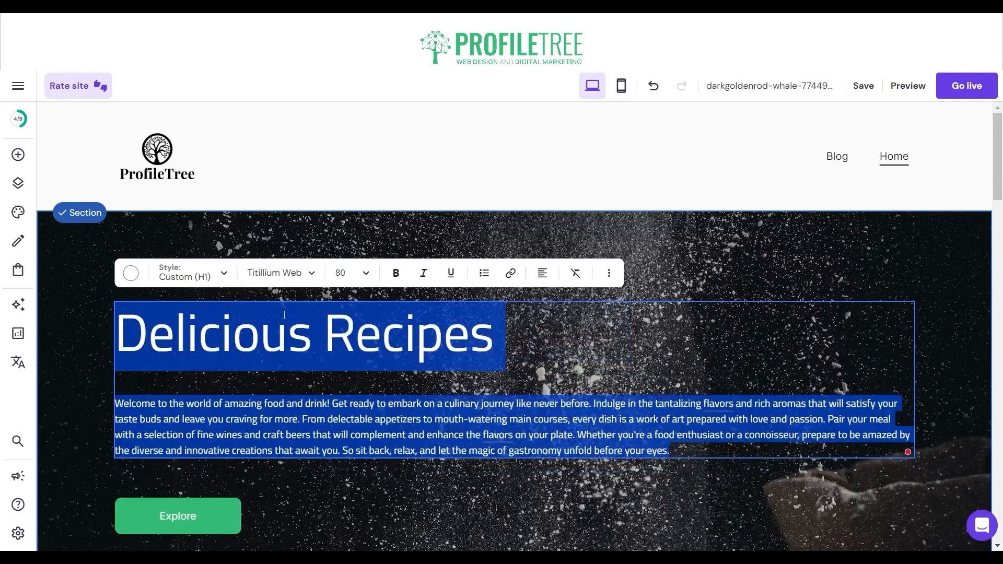
pyautogui.press('Escape')
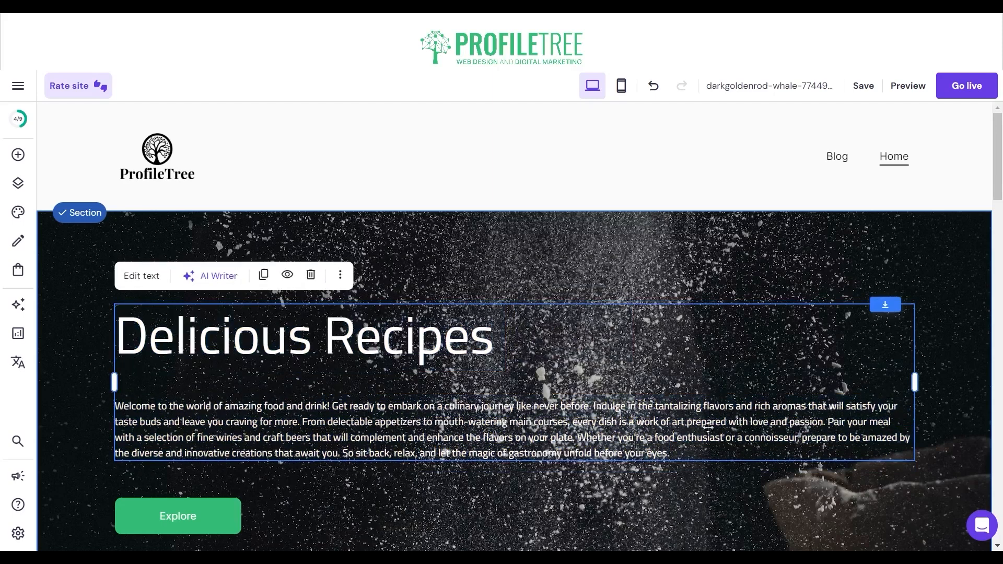
# Raise the overlay opacity of the hero section's background image to 63 %.
pyautogui.click(708, 268)
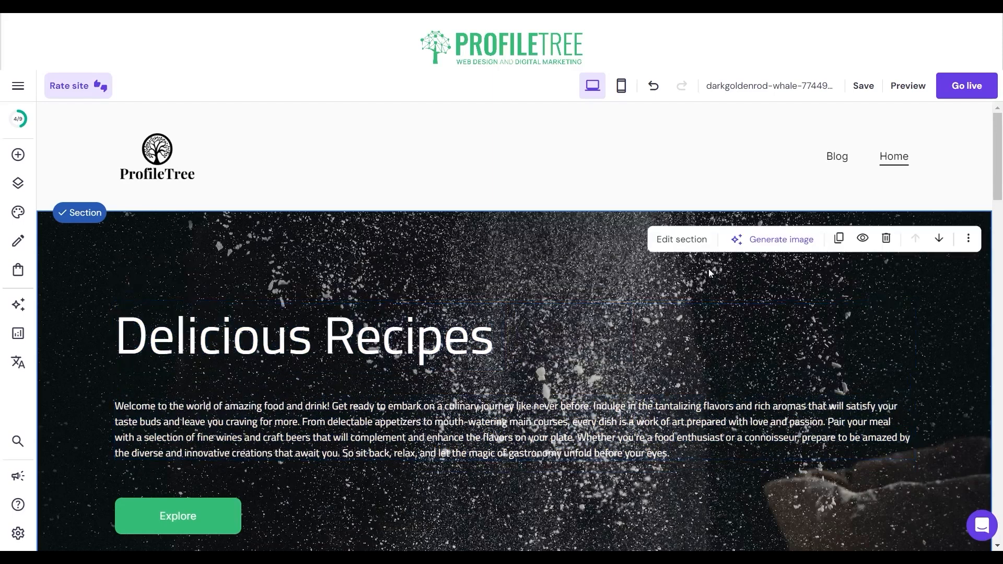
pyautogui.click(708, 241)
pyautogui.moveTo(783, 485); pyautogui.dragTo(860, 484)
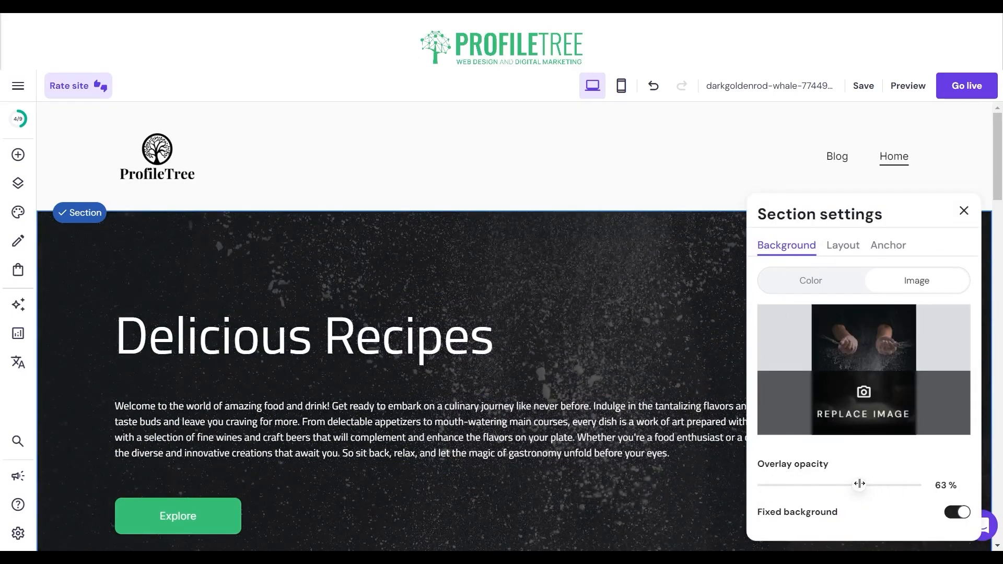
# Search the free images for "cooking" and replace the hero section's background with the photo of egg and avocado on toast.
pyautogui.click(865, 399)
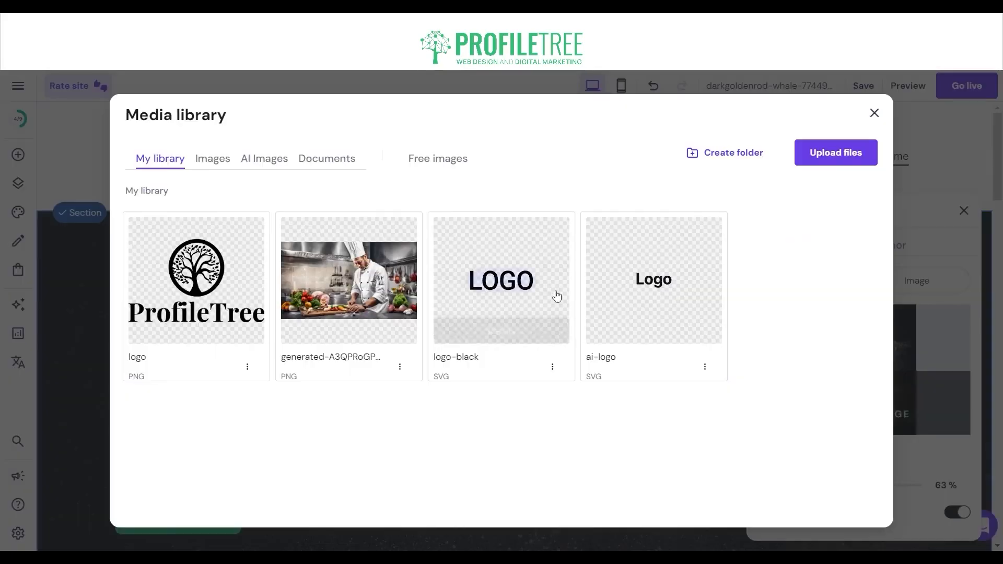
pyautogui.click(439, 159)
pyautogui.click(407, 213)
pyautogui.write('cooking')
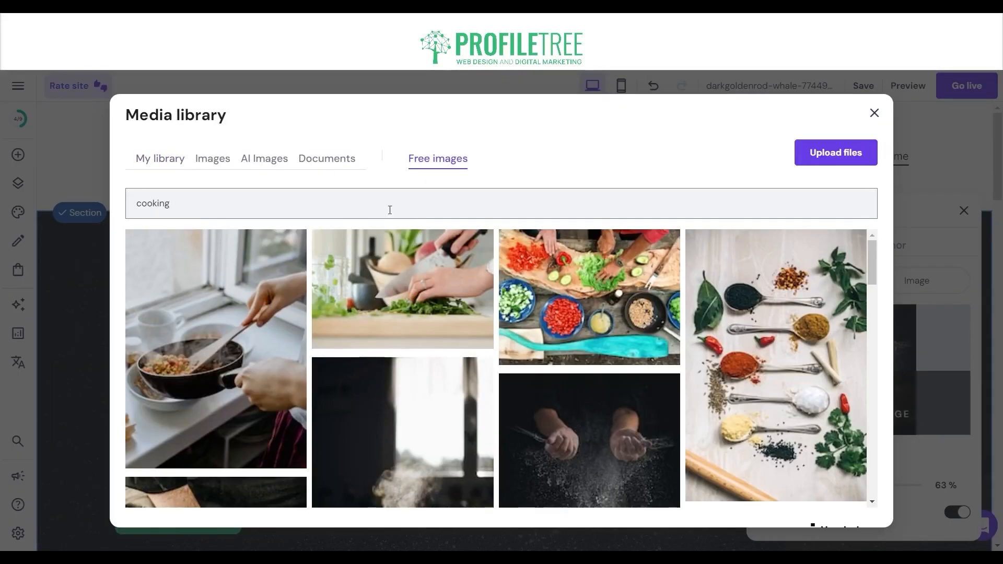
pyautogui.scroll(-1, 485, 304)
pyautogui.scroll(-5, 485, 304)
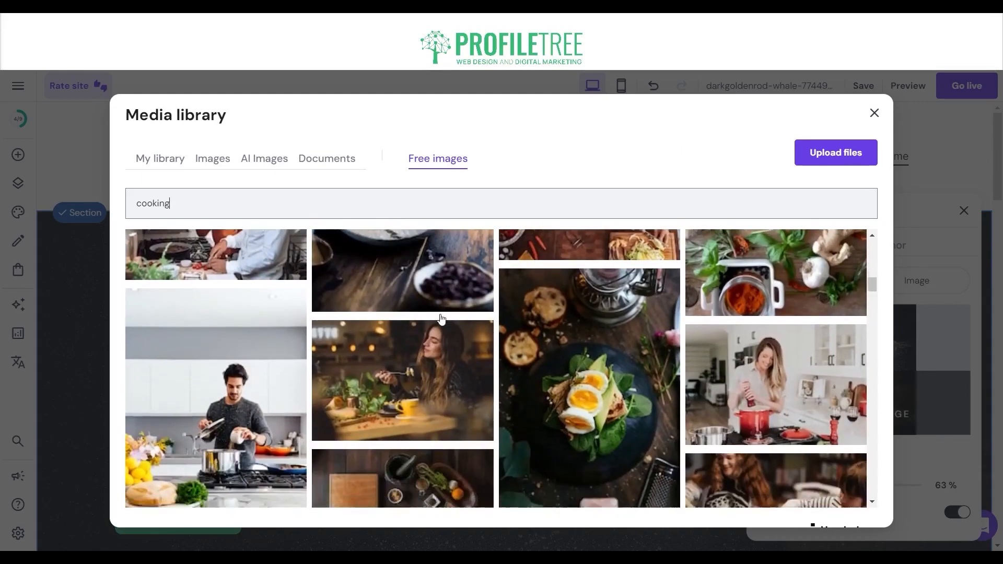
pyautogui.scroll(2, 442, 324)
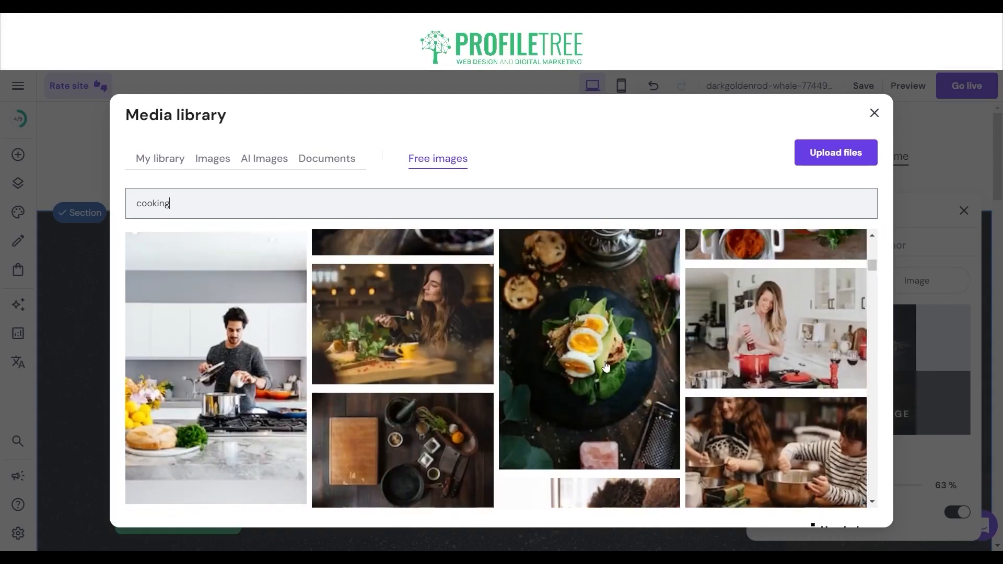
pyautogui.click(617, 369)
pyautogui.click(835, 506)
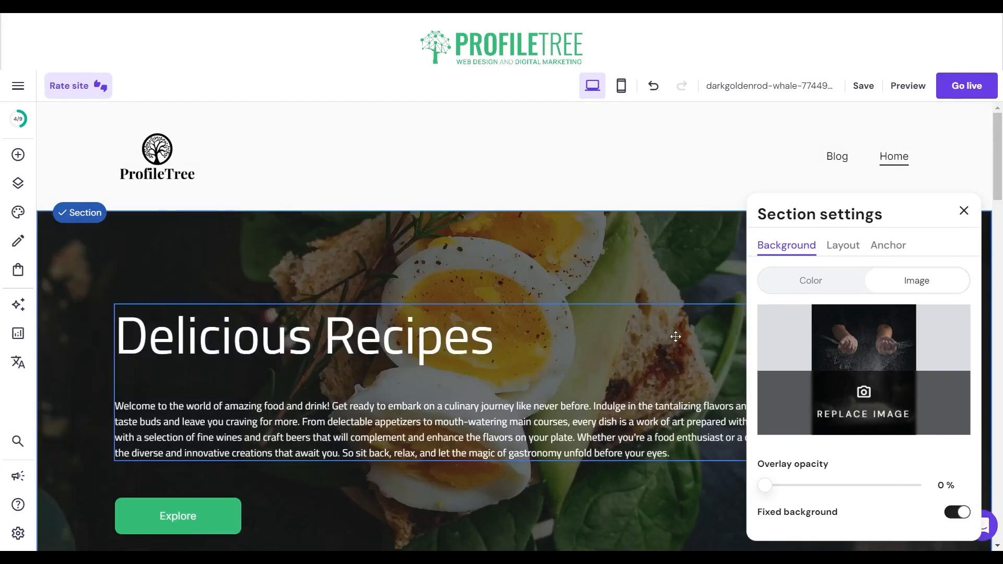
pyautogui.click(445, 260)
pyautogui.click(506, 190)
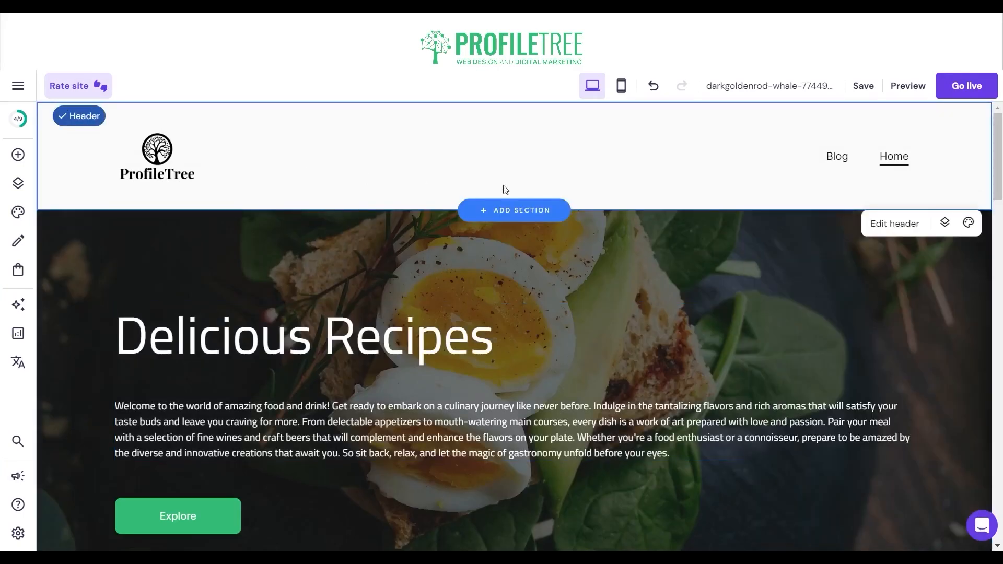
# Make the site header transparent so the hero background image extends behind it.
pyautogui.click(895, 224)
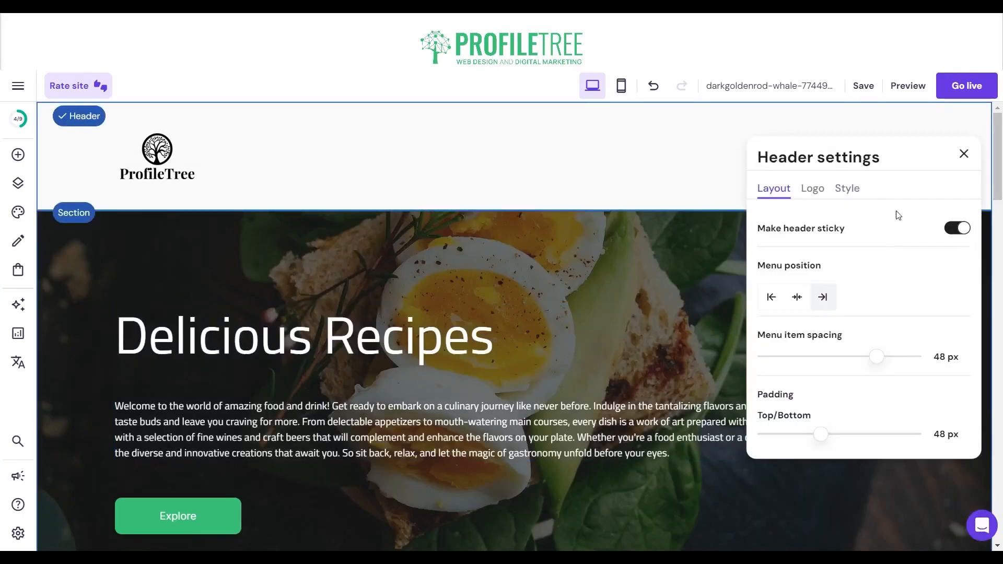
pyautogui.click(812, 191)
pyautogui.scroll(-3, 817, 401)
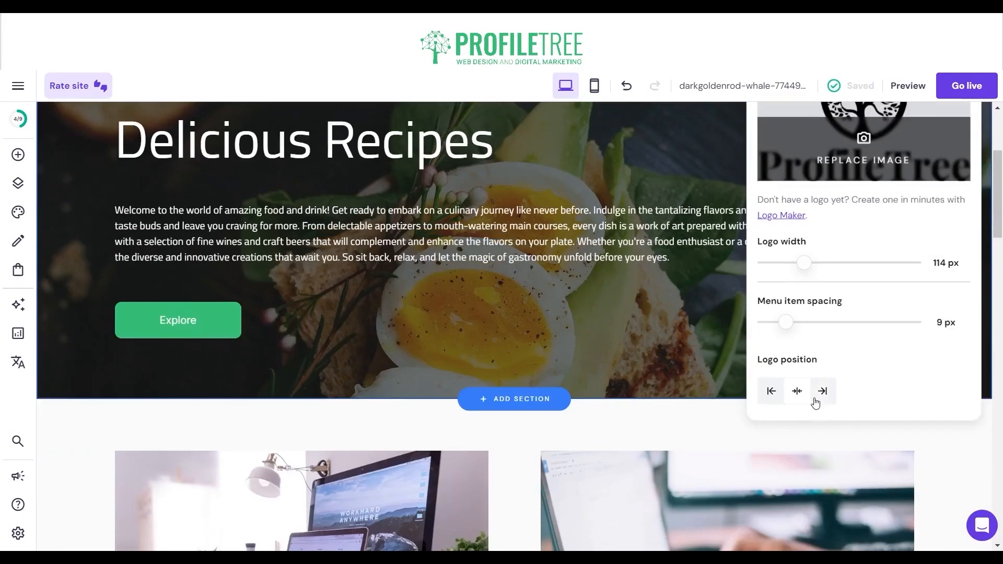
pyautogui.scroll(3, 831, 242)
pyautogui.click(852, 189)
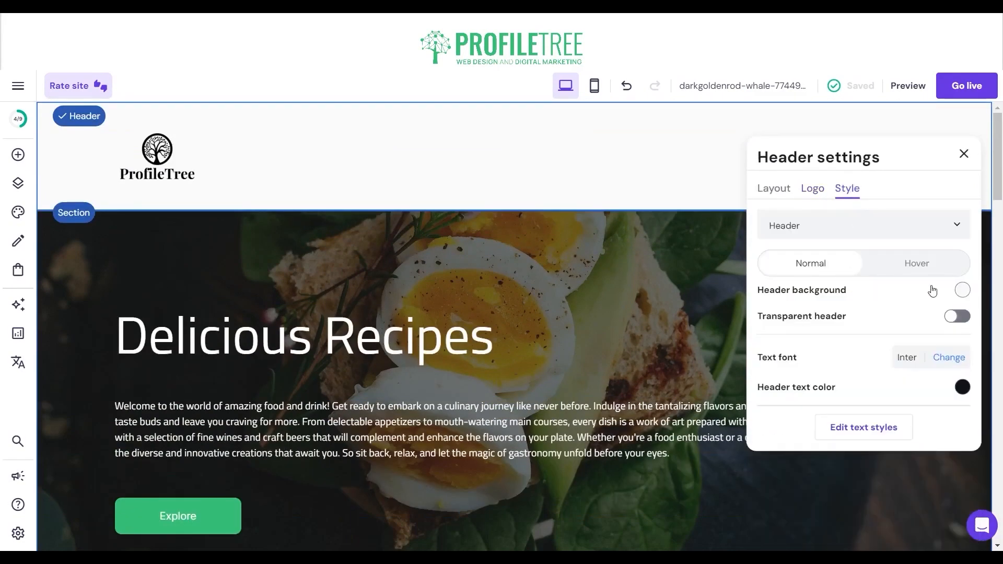
pyautogui.click(951, 317)
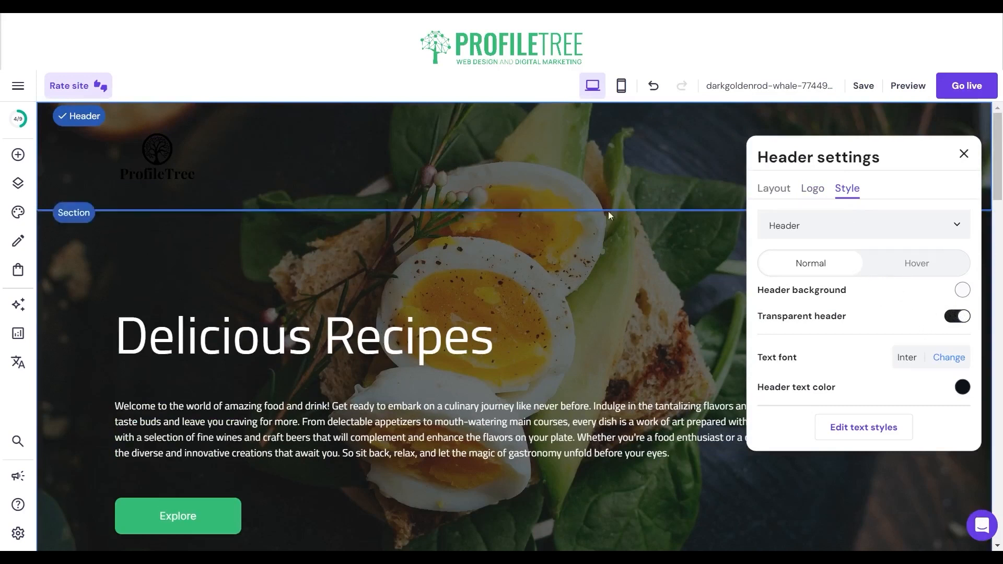
pyautogui.click(961, 290)
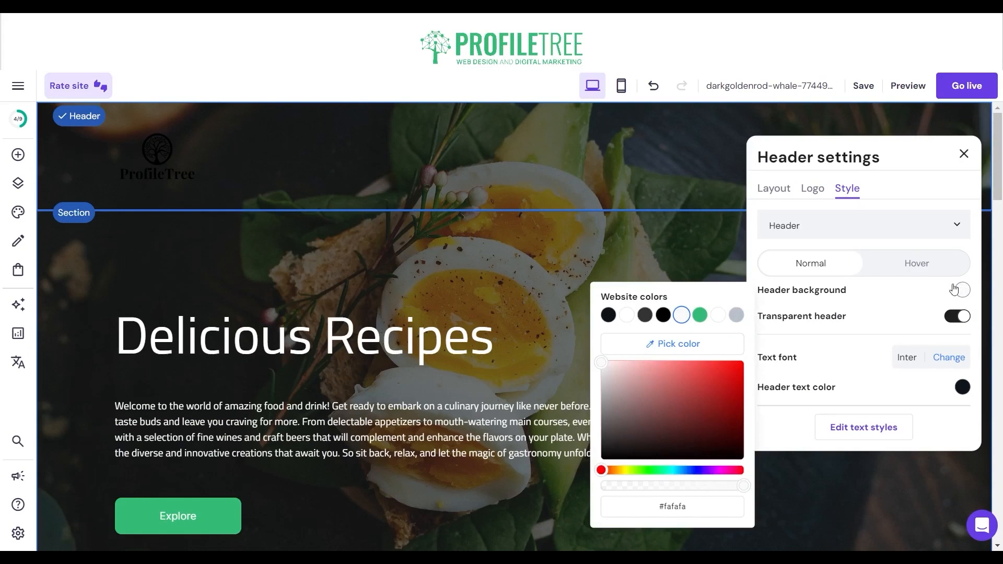
pyautogui.click(888, 264)
pyautogui.click(797, 264)
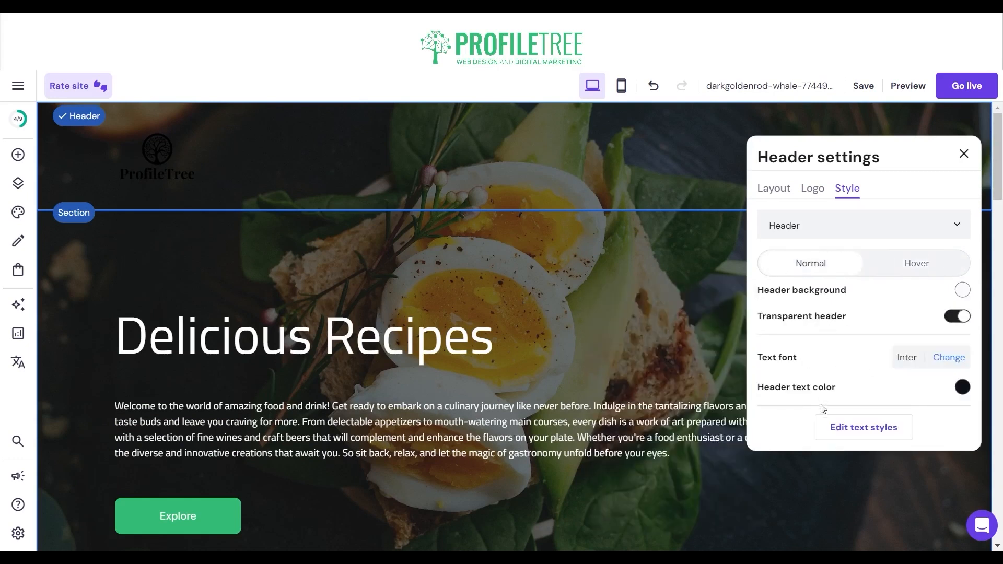
# Enable social icons in the header and set their icon colour to near-white (#fffefe).
pyautogui.click(842, 220)
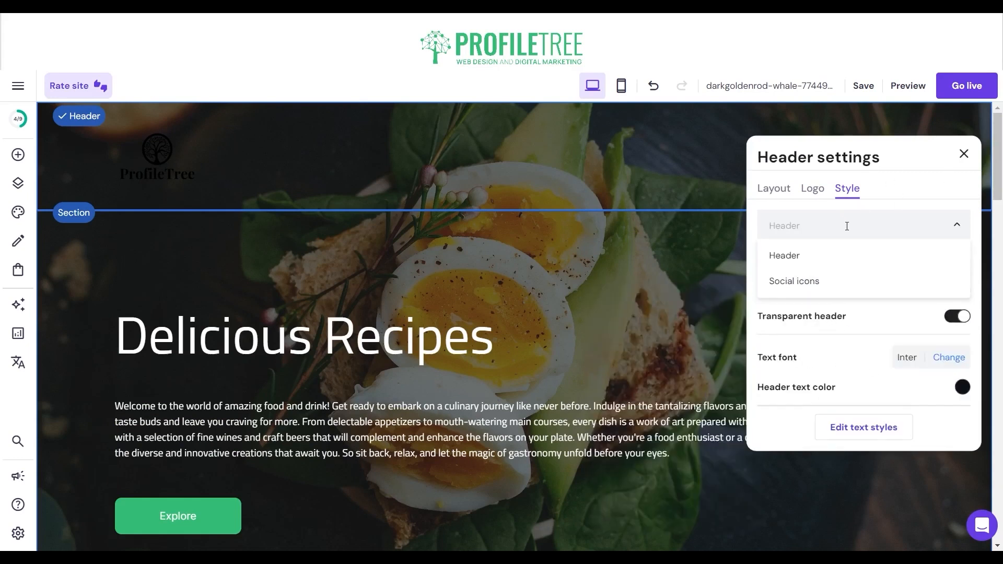
pyautogui.click(812, 292)
pyautogui.click(951, 269)
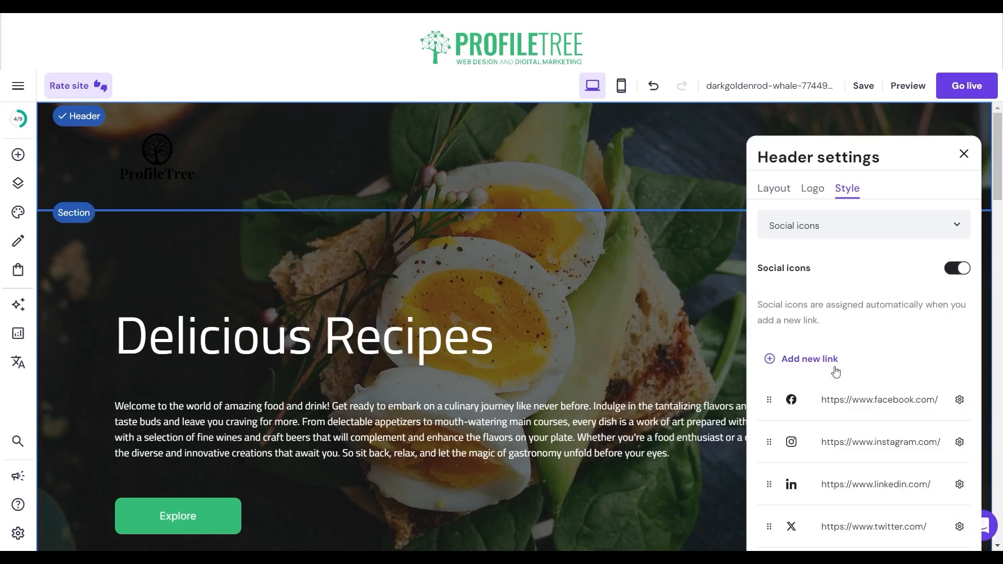
pyautogui.scroll(-3, 833, 448)
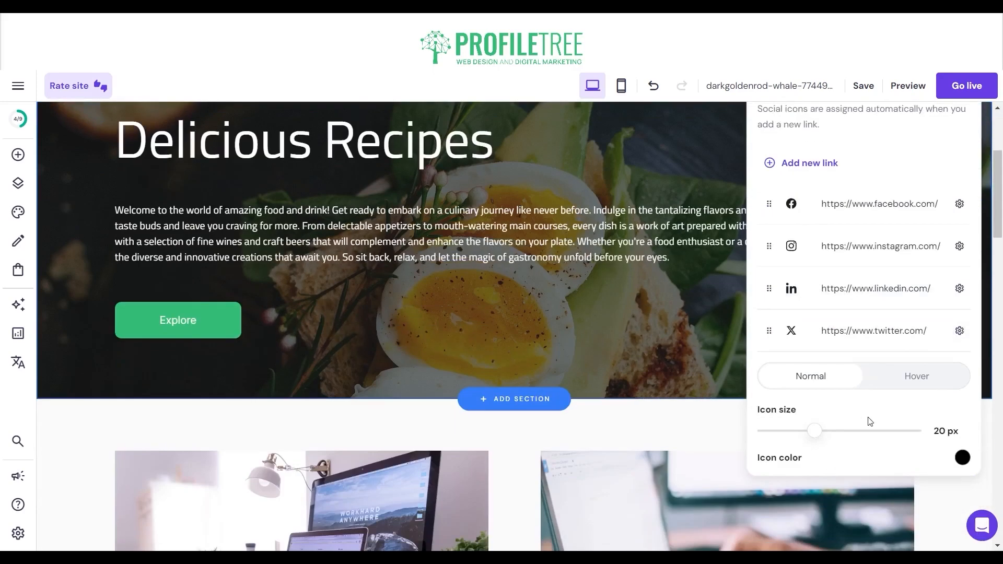
pyautogui.click(963, 458)
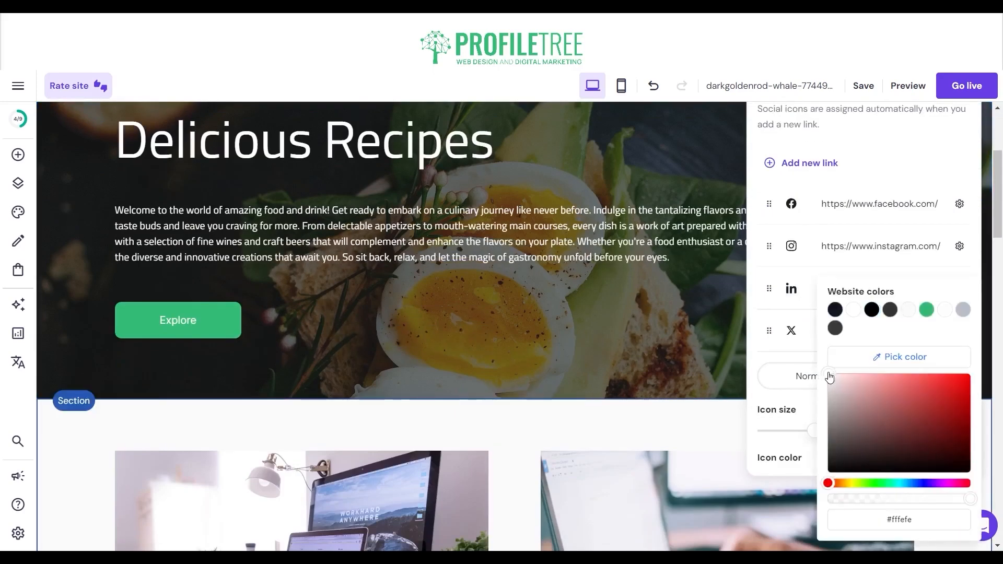
pyautogui.scroll(3, 915, 335)
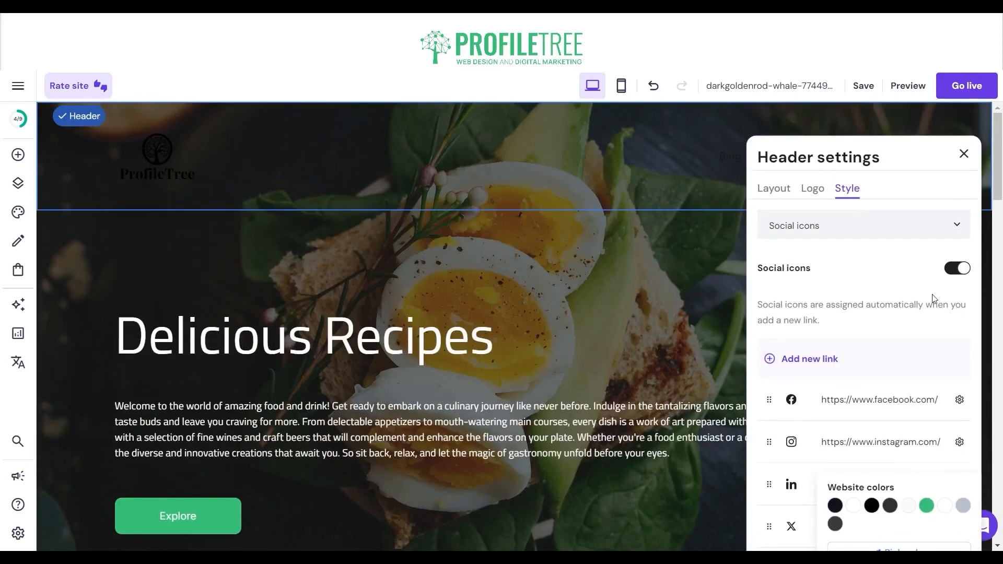
pyautogui.click(964, 153)
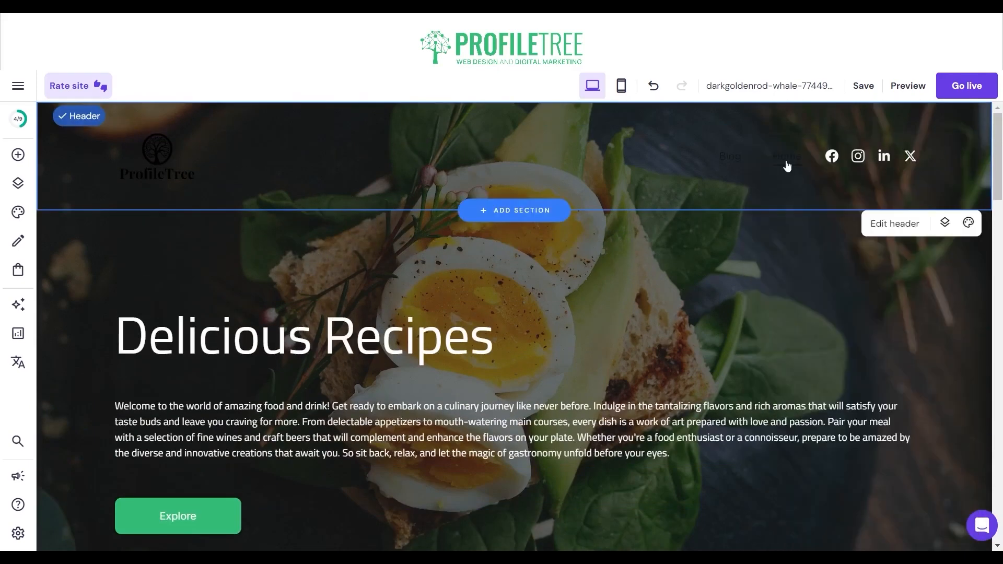
# Set the header text colour to white (#ffffff).
pyautogui.click(969, 223)
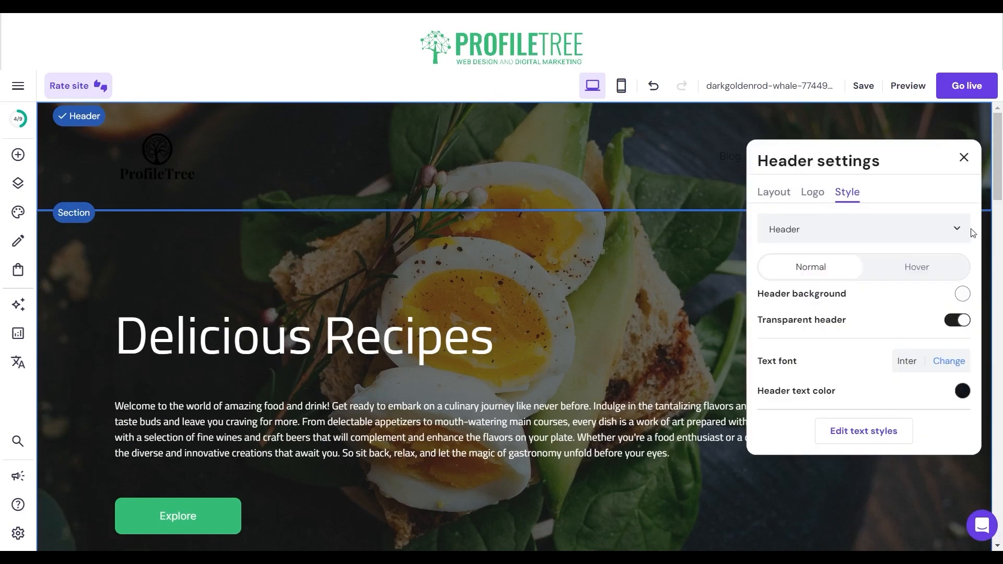
pyautogui.click(962, 393)
pyautogui.click(627, 310)
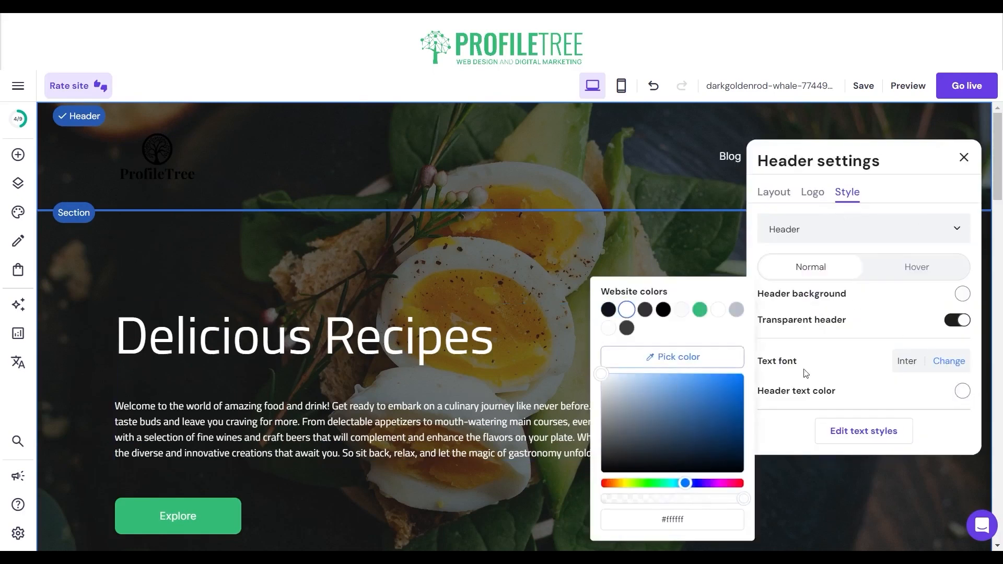
pyautogui.click(973, 156)
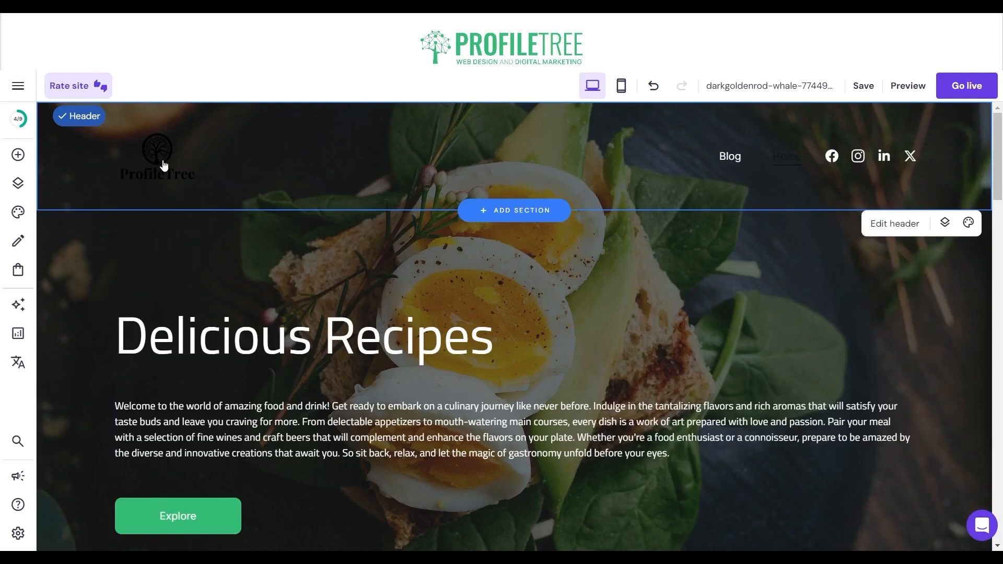
# Change the header's text font to Titillium Web.
pyautogui.click(896, 224)
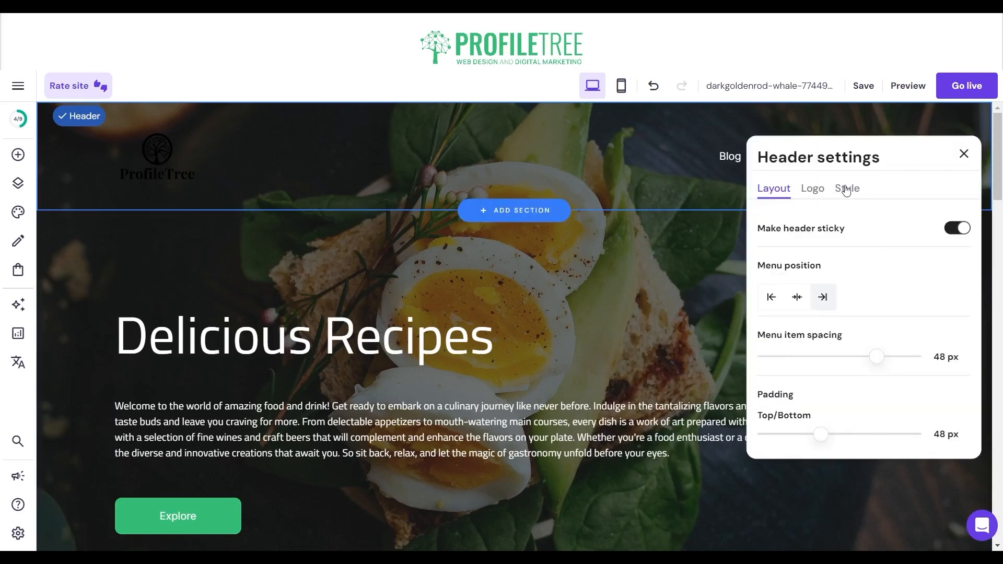
pyautogui.click(847, 190)
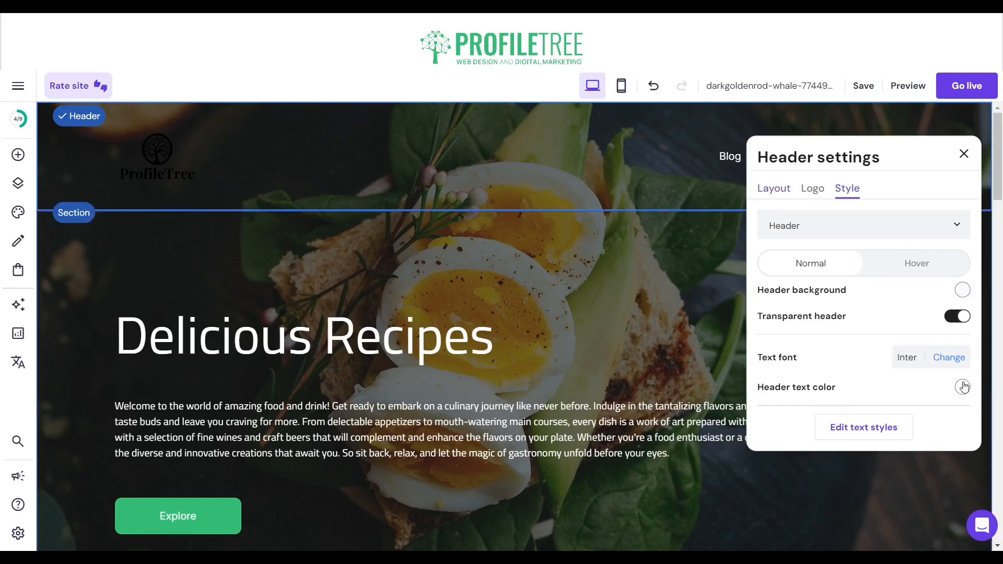
pyautogui.click(917, 366)
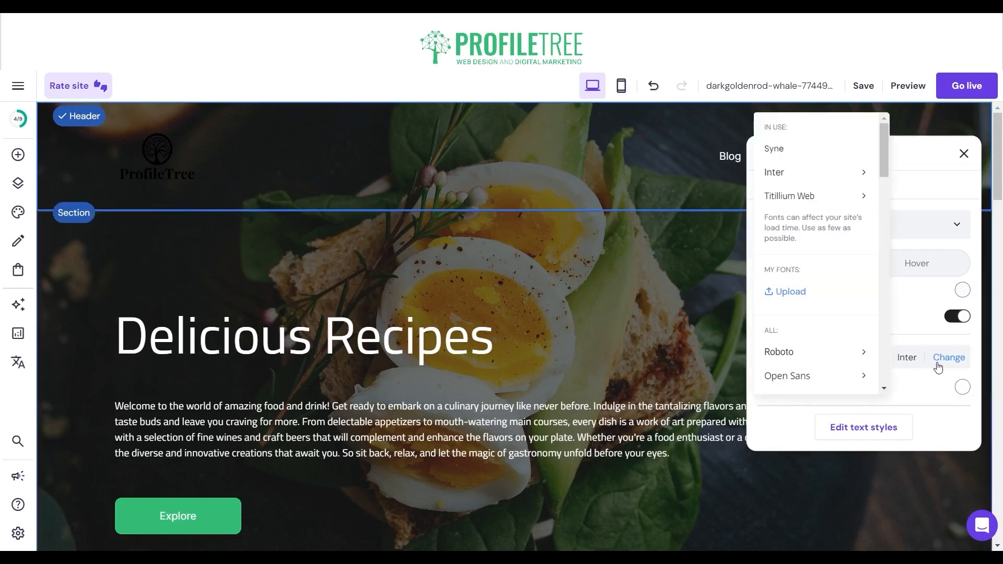
pyautogui.click(936, 365)
pyautogui.click(941, 368)
pyautogui.click(943, 367)
pyautogui.click(944, 367)
pyautogui.click(798, 199)
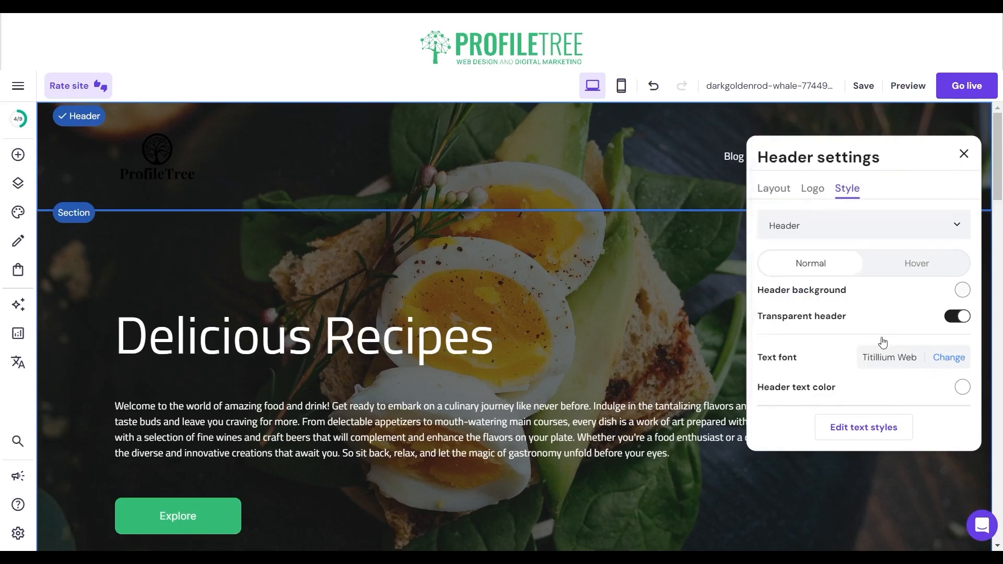
pyautogui.click(882, 424)
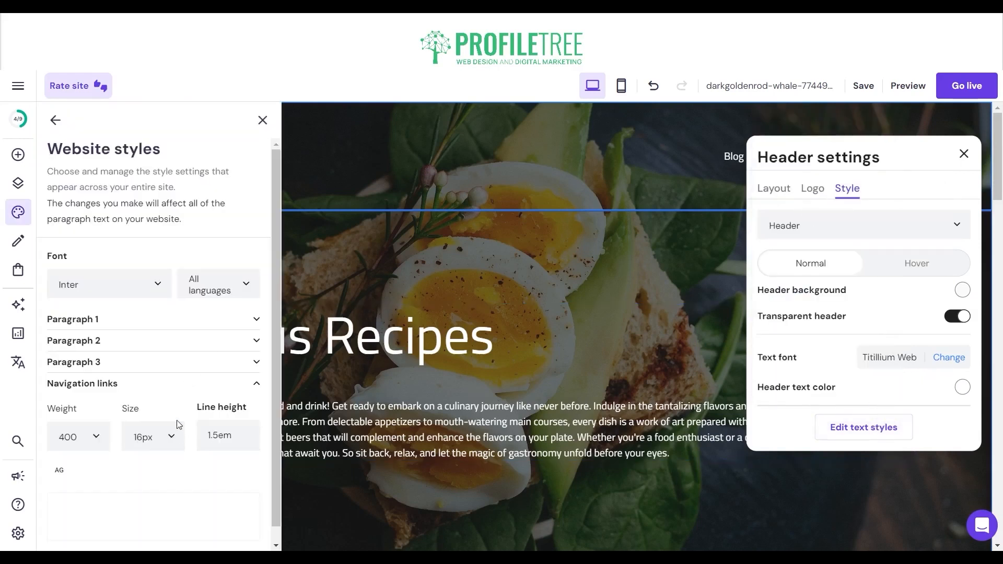
pyautogui.click(263, 120)
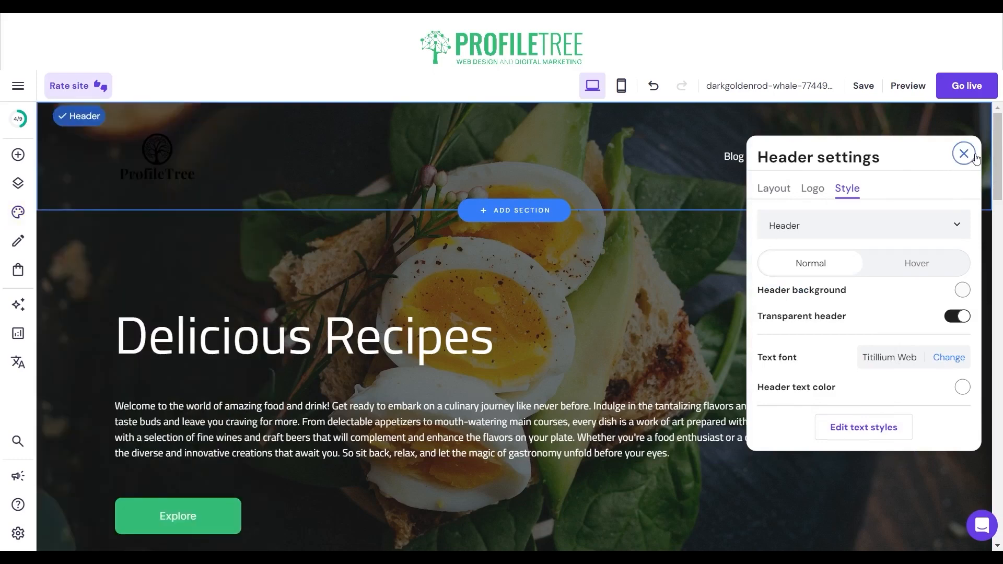
pyautogui.click(974, 154)
# Set the hover colour of the header's navigation links to green (#33bc77).
pyautogui.click(972, 226)
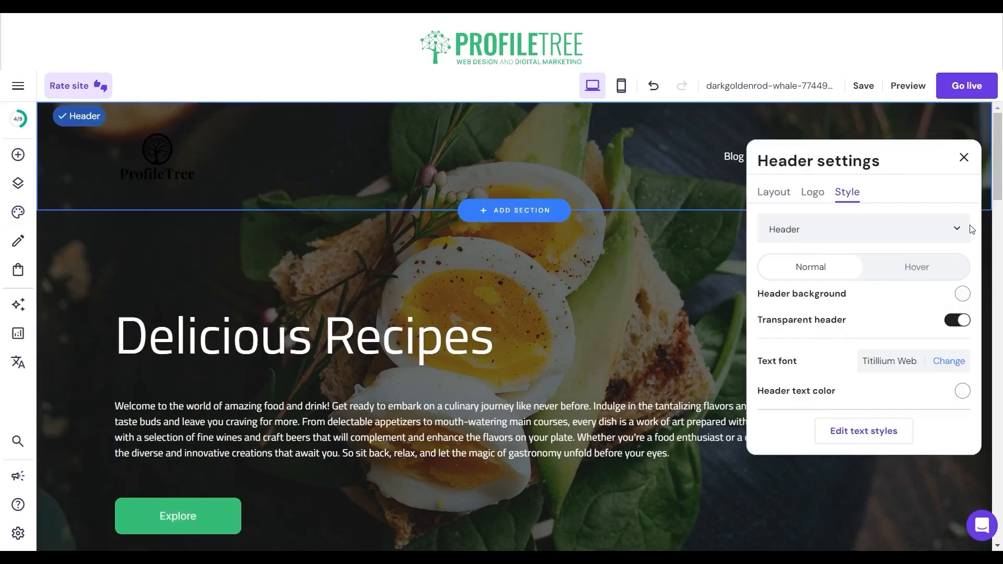
pyautogui.click(910, 271)
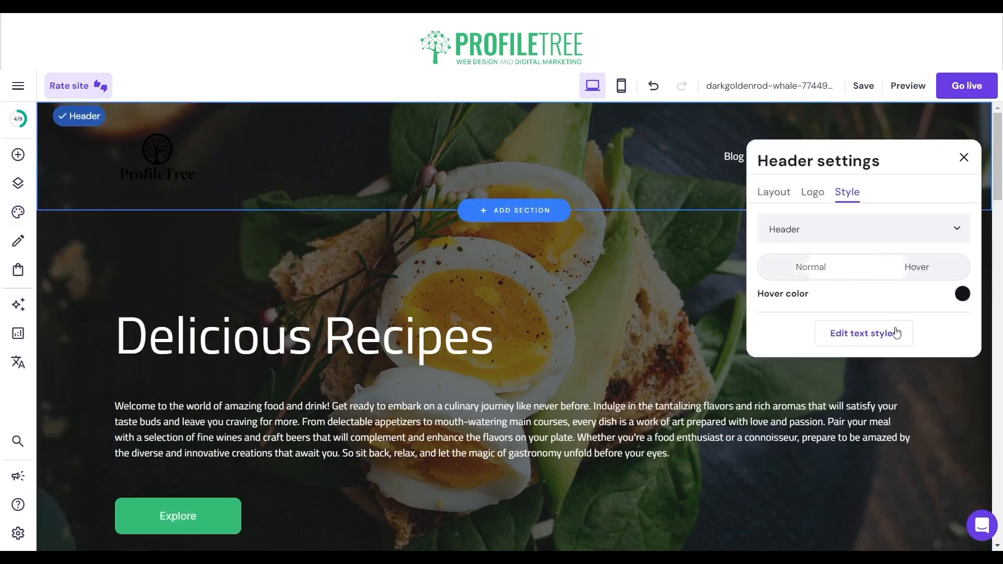
pyautogui.click(963, 295)
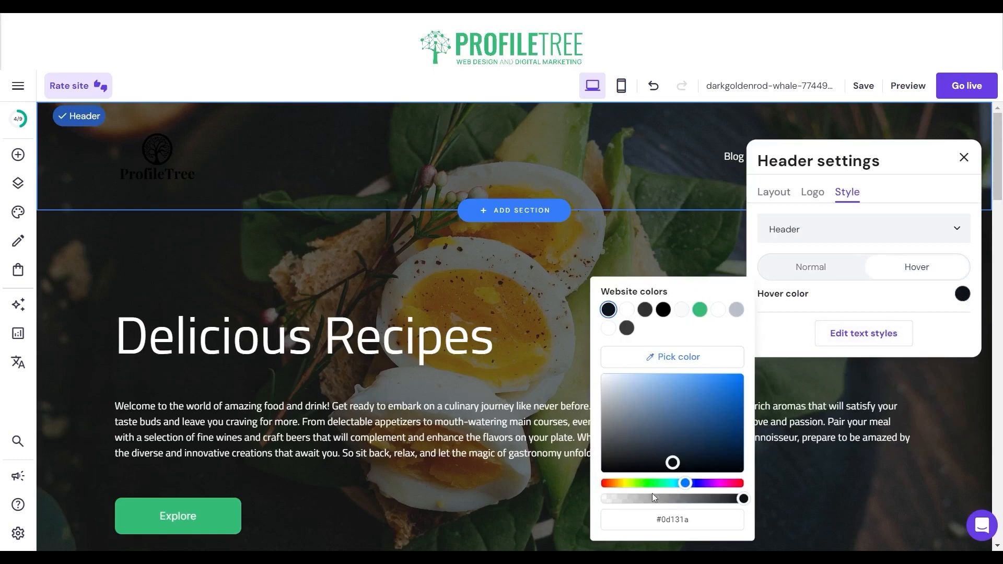
pyautogui.click(677, 523)
pyautogui.press('BackSpace')
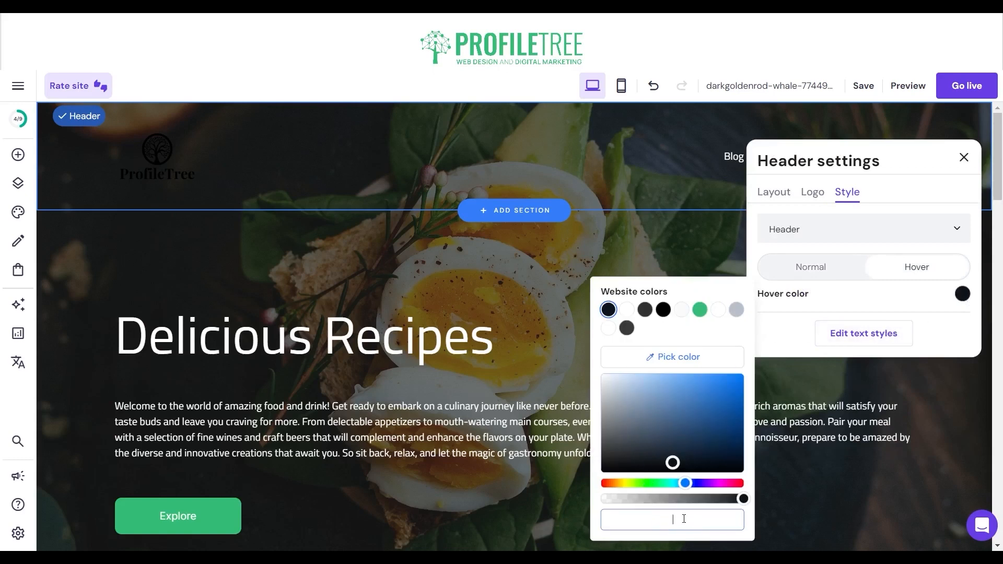
pyautogui.write('#33bc77')
pyautogui.click(823, 493)
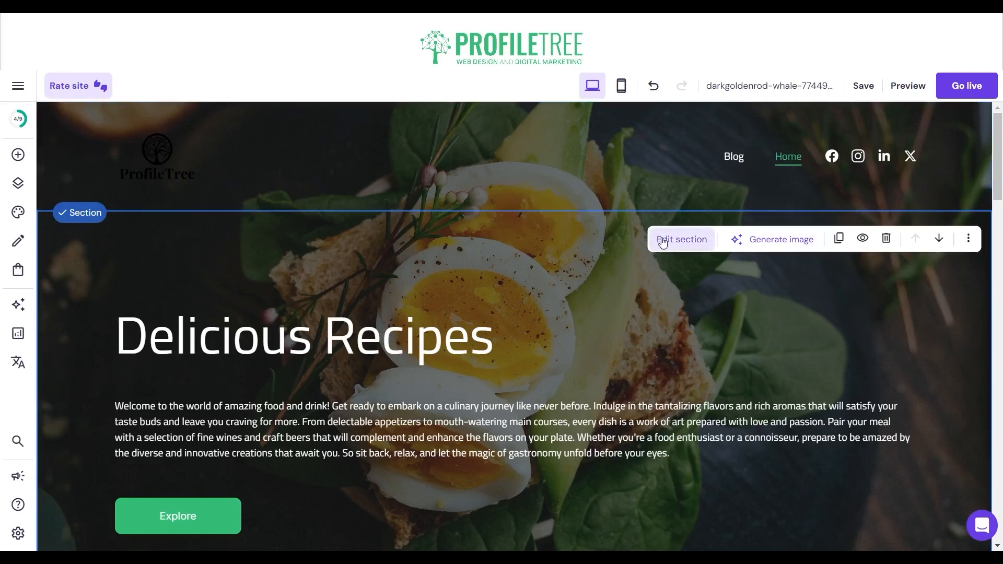
pyautogui.click(687, 245)
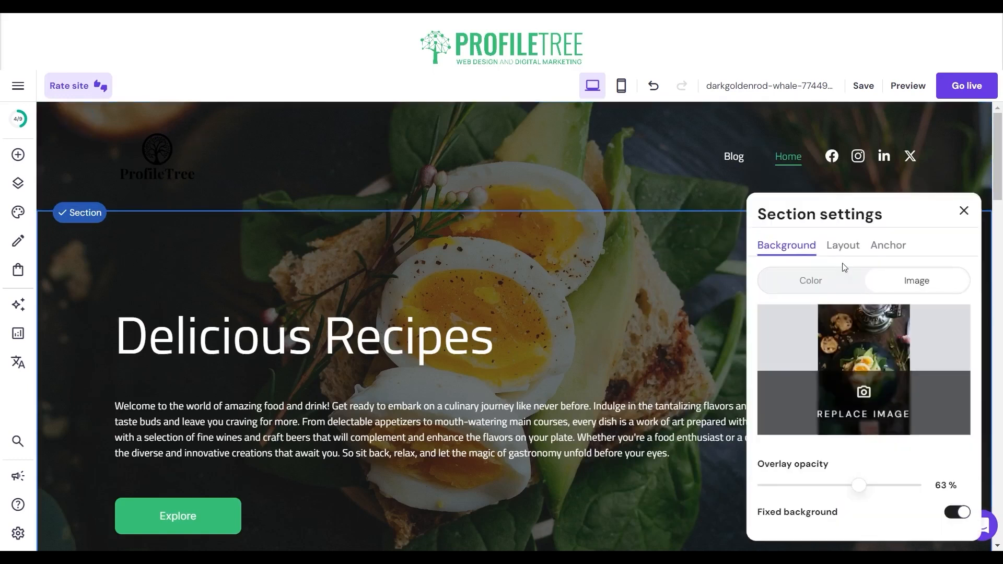
pyautogui.click(965, 211)
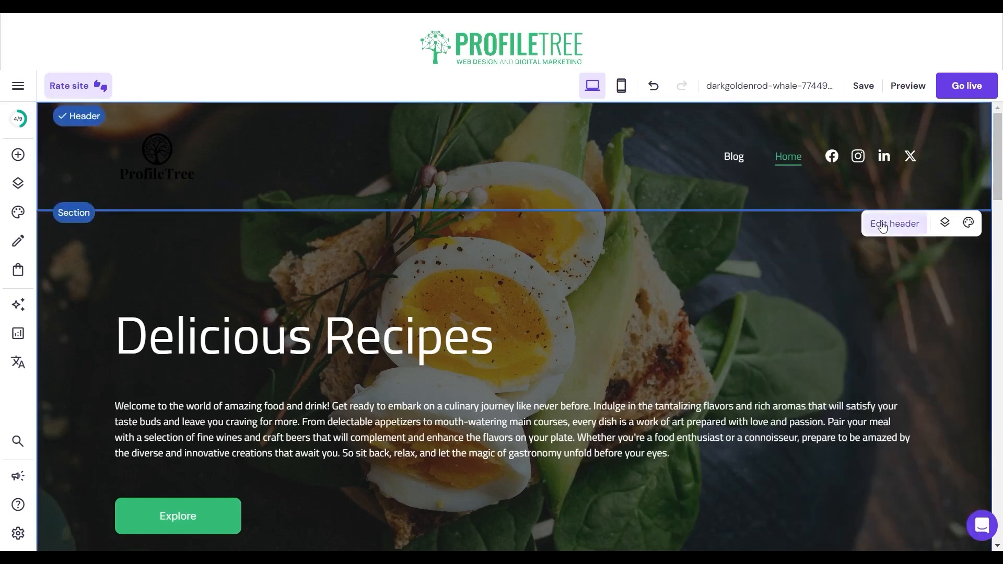
# Switch from the header's logo settings to the Logo Maker and recolour the logo's tree icon to white.
pyautogui.click(883, 226)
pyautogui.click(817, 188)
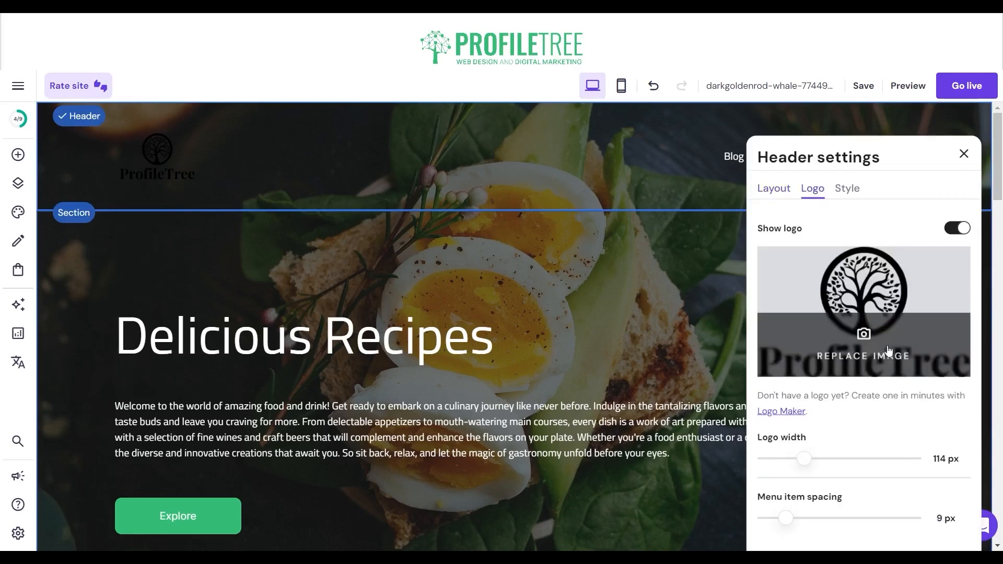
pyautogui.click(876, 344)
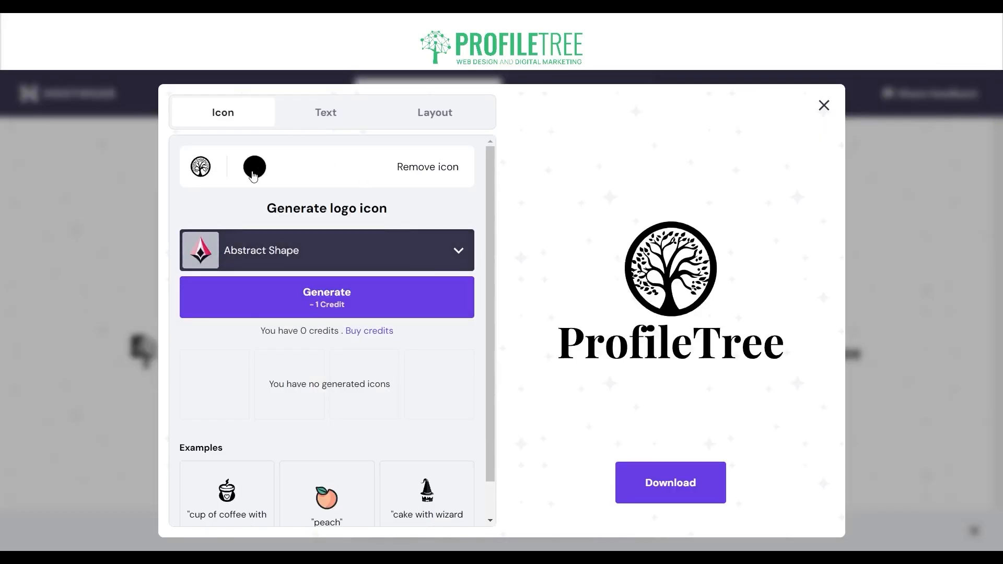
pyautogui.click(252, 172)
pyautogui.click(254, 225)
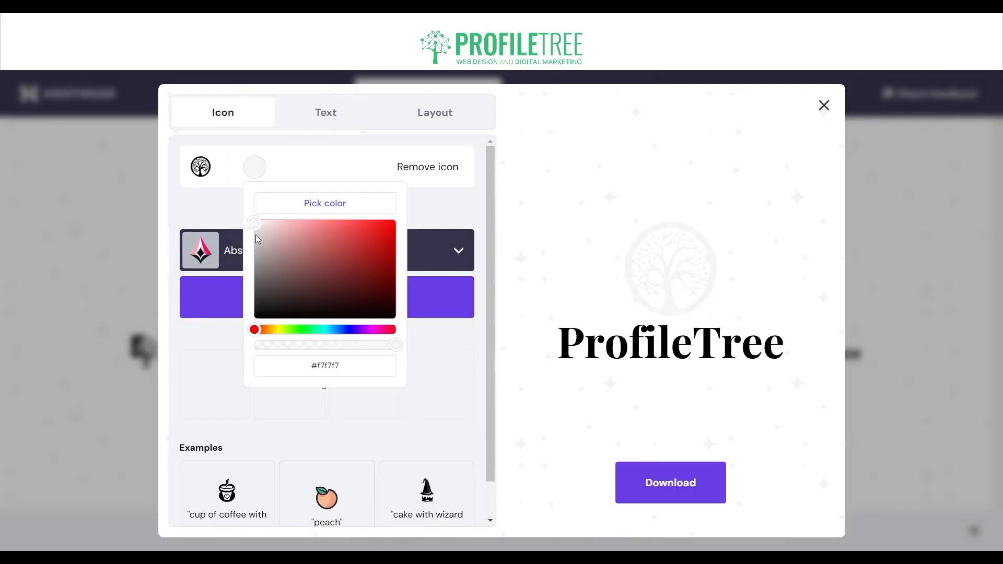
# Set the colour of the logo's name text to white (#ffffff).
pyautogui.click(325, 112)
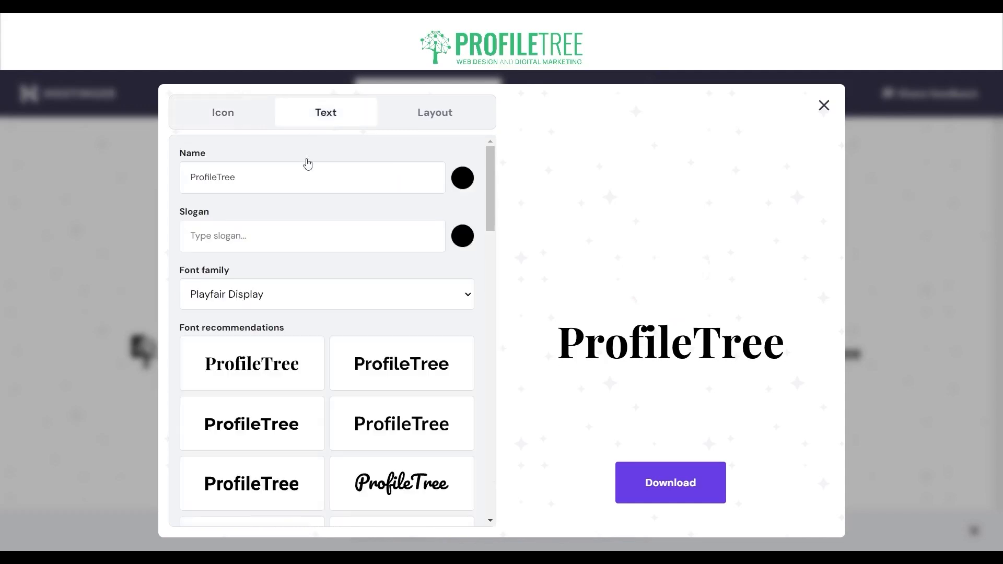
pyautogui.click(462, 181)
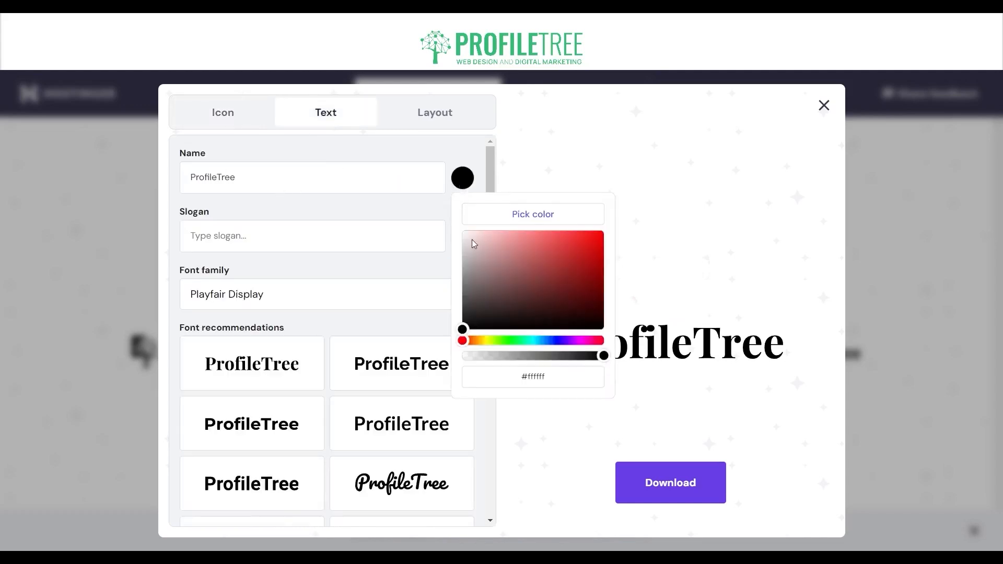
pyautogui.moveTo(474, 243); pyautogui.dragTo(459, 230)
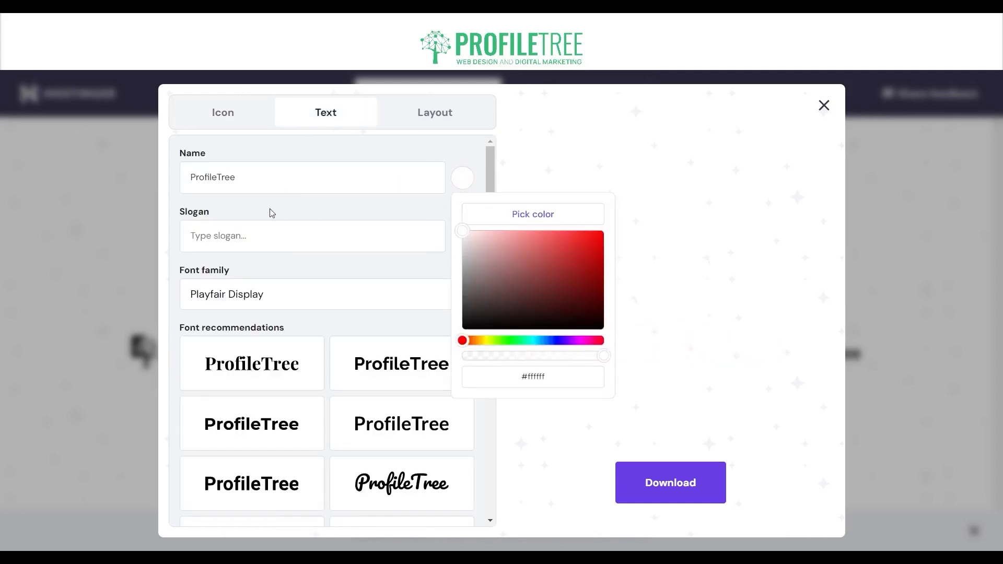
# Change the logo's name text to "Amazing Food & Drink".
pyautogui.click(249, 175)
pyautogui.doubleClick(249, 176)
pyautogui.write('Ama')
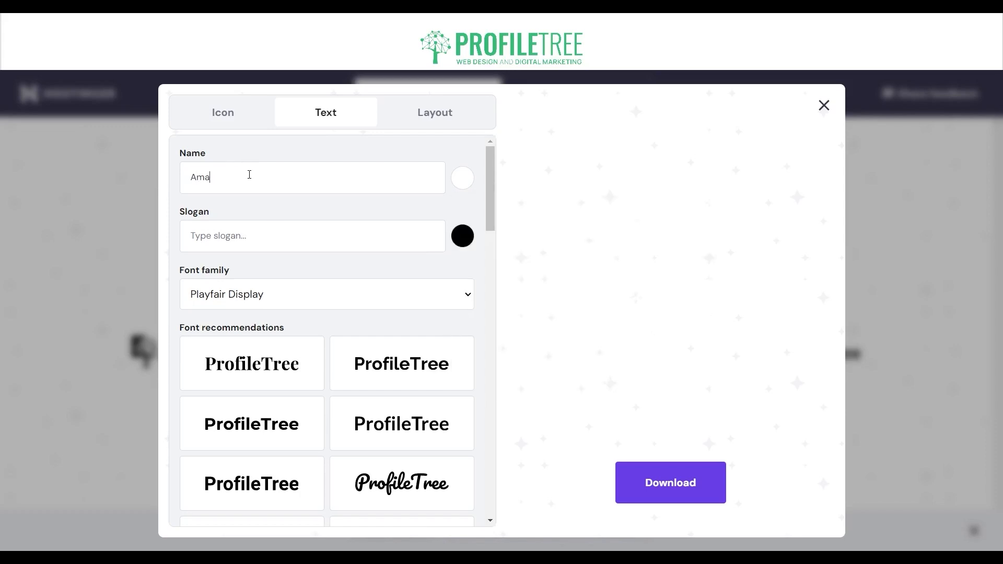
pyautogui.write('zing Food and')
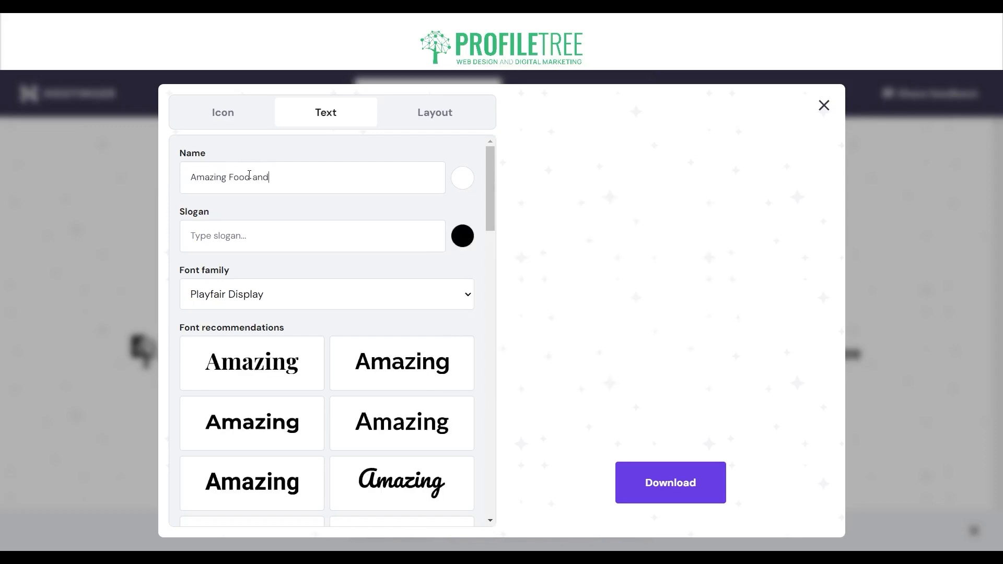
pyautogui.press('BackSpace')
pyautogui.press('BackSpace')
pyautogui.press('BackSpace')
pyautogui.press('BackSpace')
pyautogui.press('BackSpace')
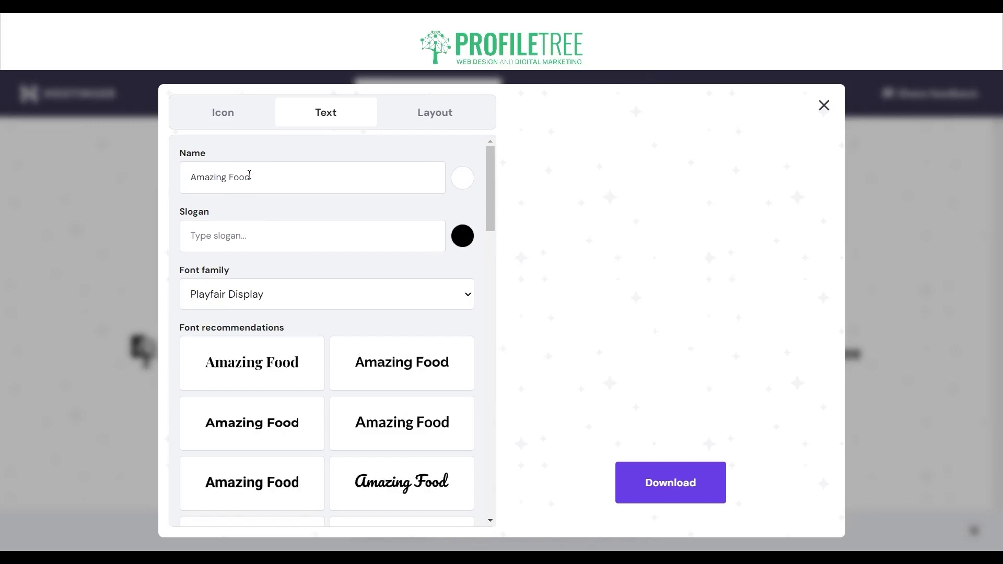
pyautogui.write('& Drink')
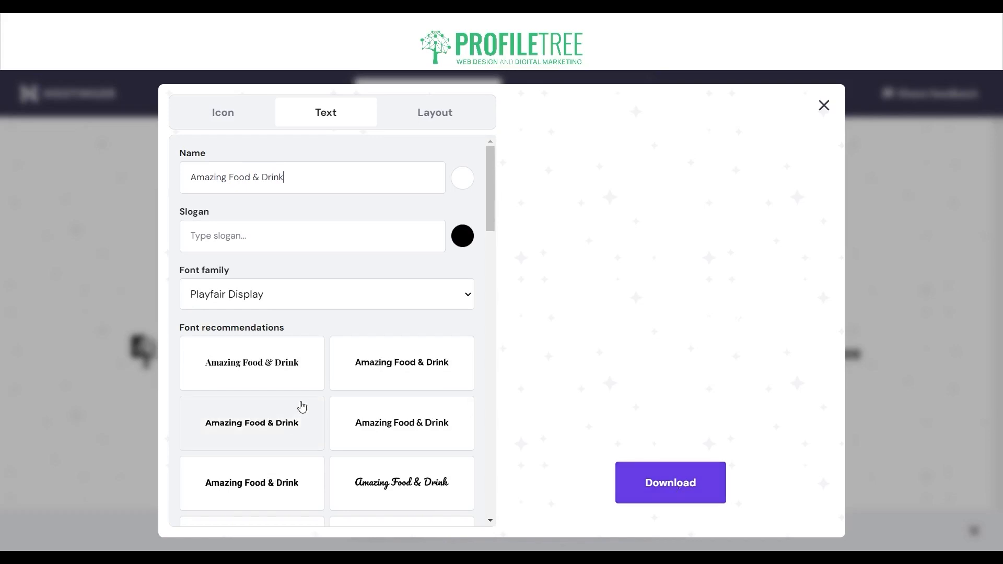
pyautogui.scroll(-3, 300, 410)
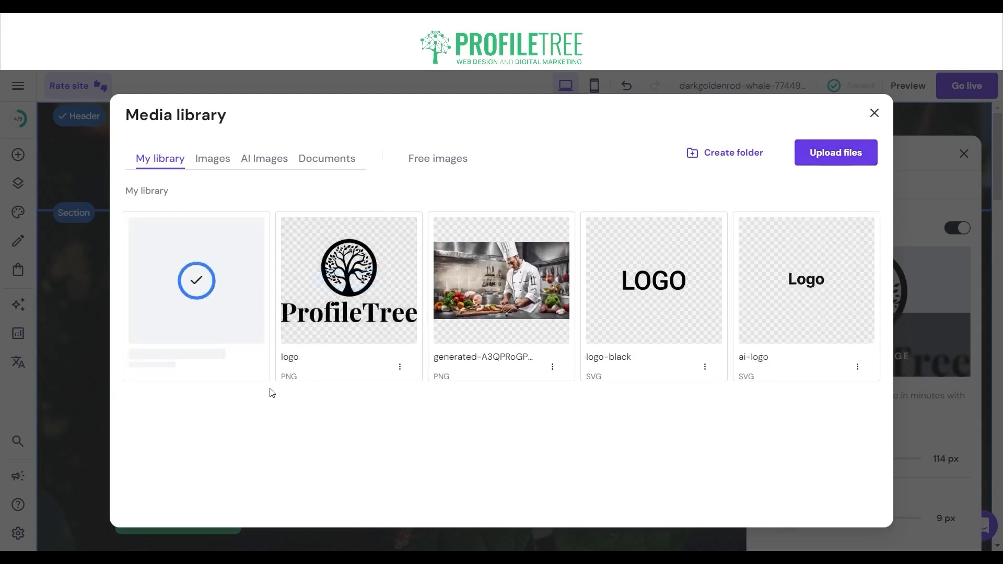
# Replace the header logo with the new white logo from the media library, 290 px wide, and set menu item spacing to 0 px.
pyautogui.moveTo(214, 313)
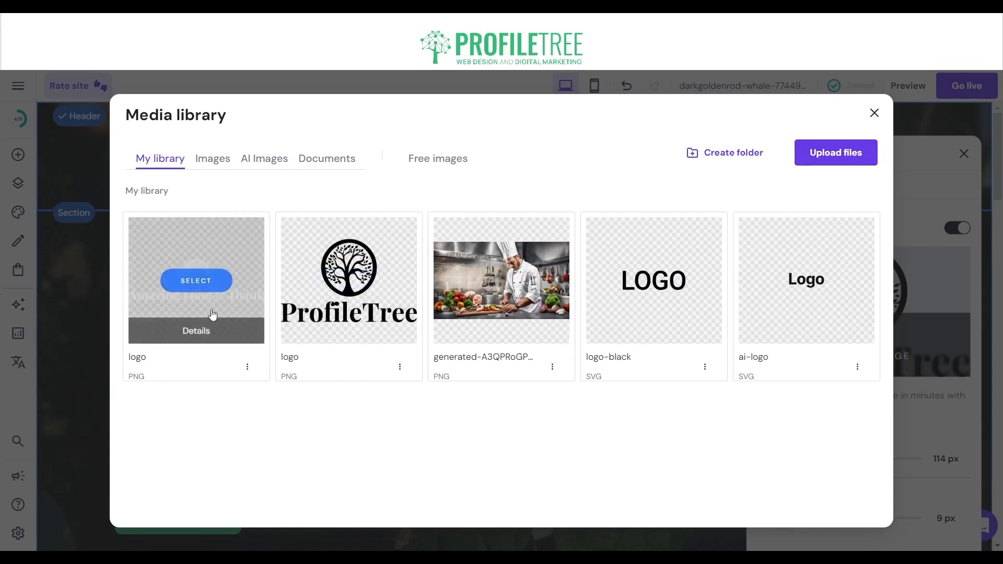
pyautogui.click(218, 283)
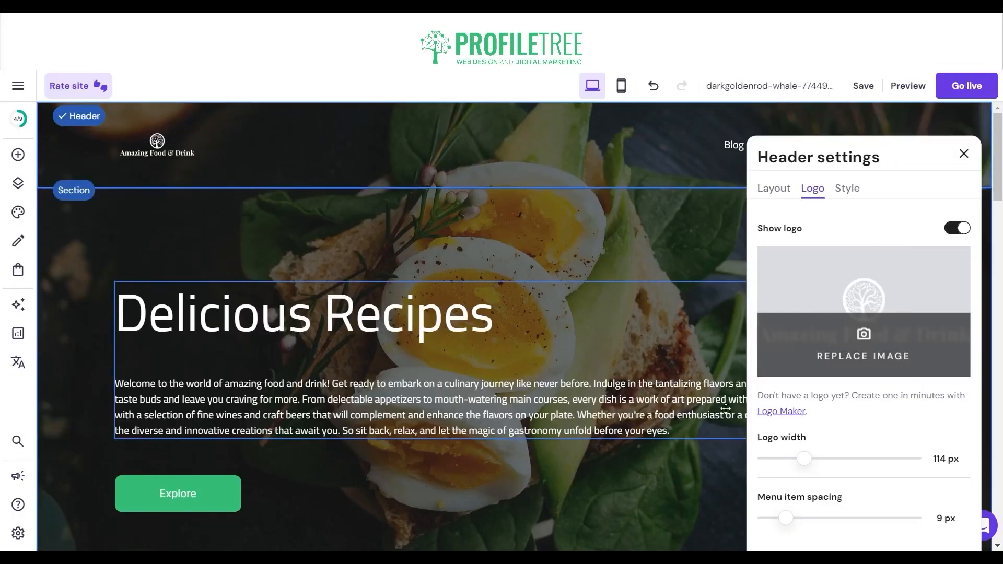
pyautogui.moveTo(804, 458); pyautogui.dragTo(888, 458)
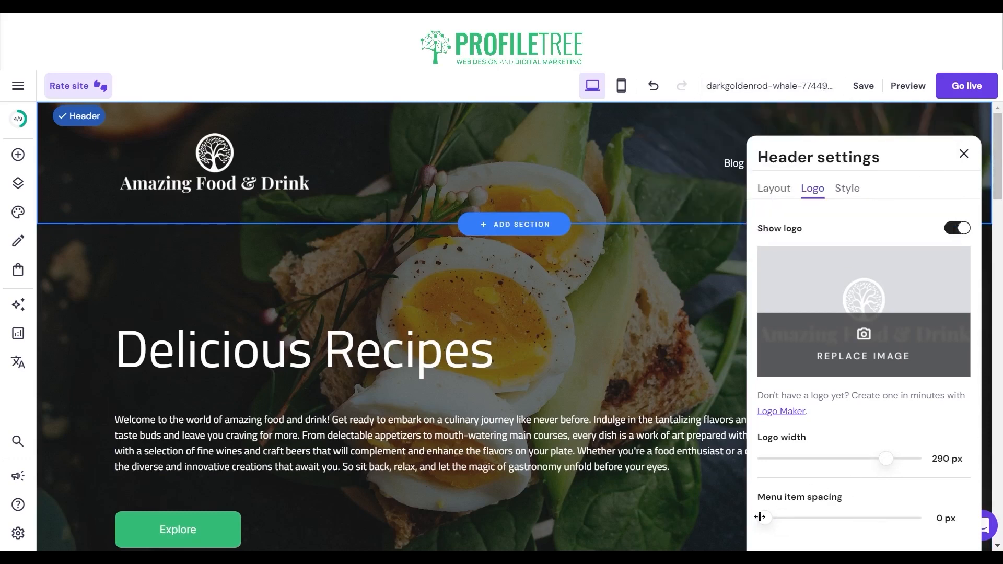
pyautogui.moveTo(761, 517)
pyautogui.mouseDown()
pyautogui.moveTo(879, 517)
pyautogui.moveTo(765, 517)
pyautogui.mouseUp()
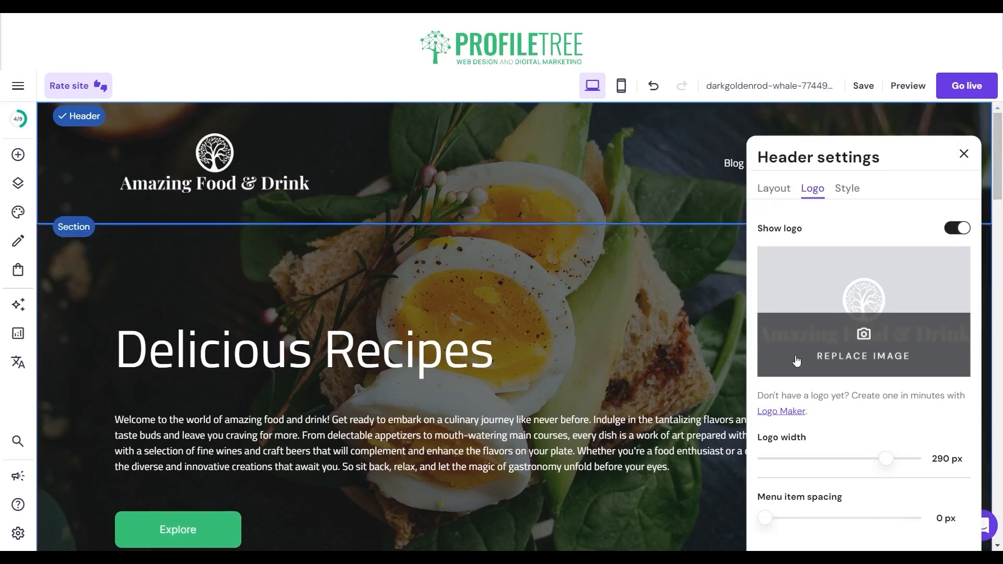
# Try the header logo in the centred position, restore its left alignment and close the header settings.
pyautogui.scroll(-4, 796, 361)
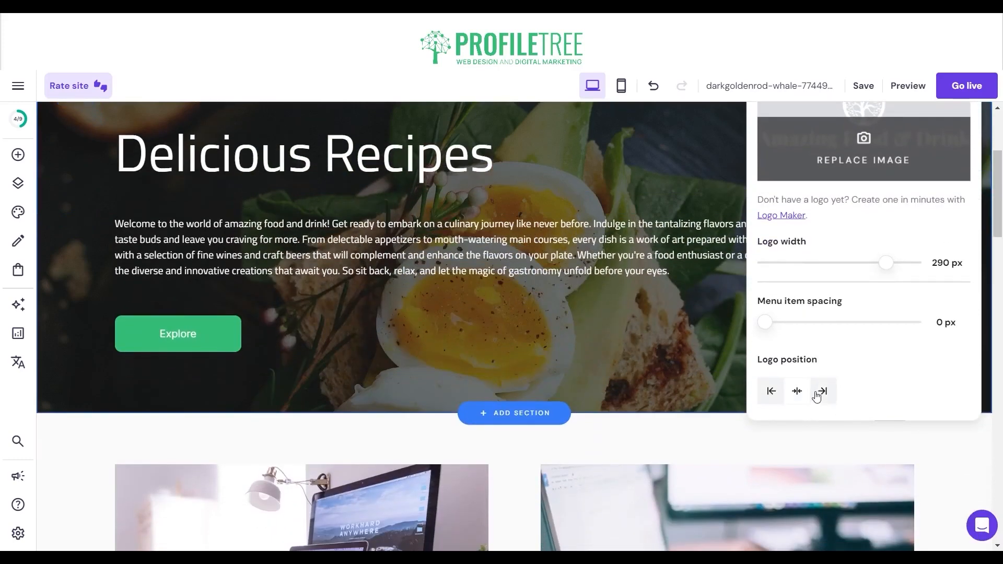
pyautogui.scroll(4, 460, 167)
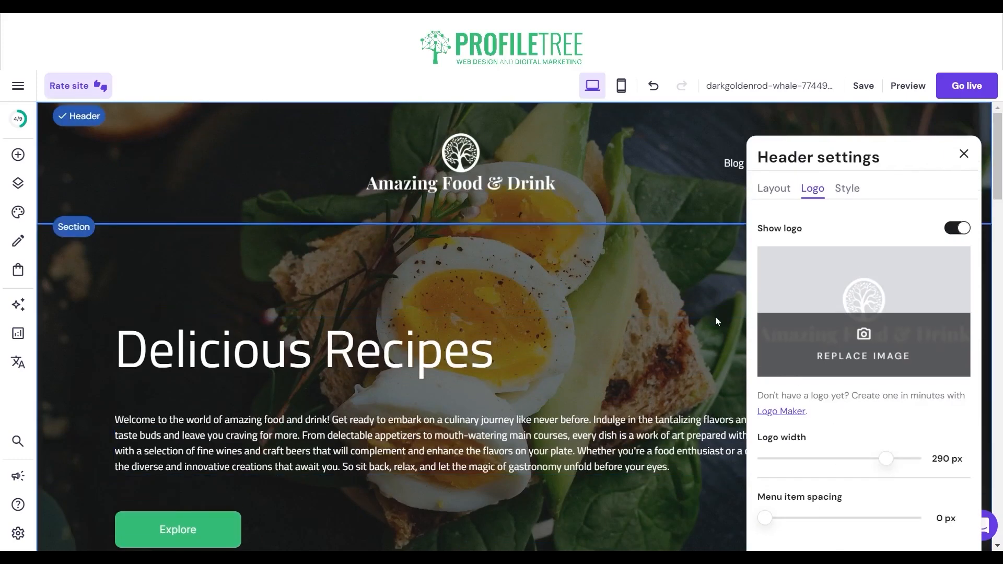
pyautogui.scroll(-3, 784, 386)
pyautogui.scroll(3, 593, 270)
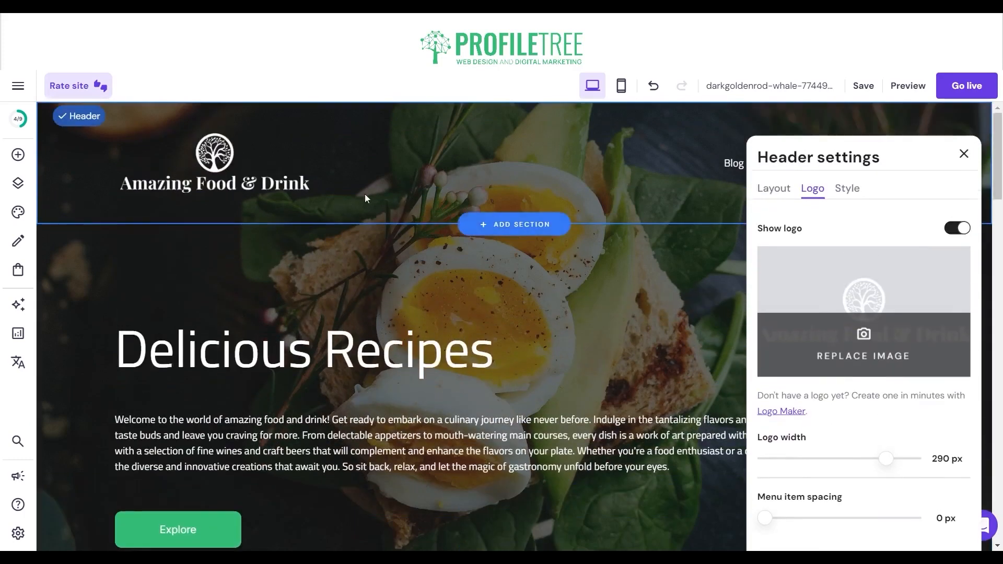
pyautogui.click(964, 154)
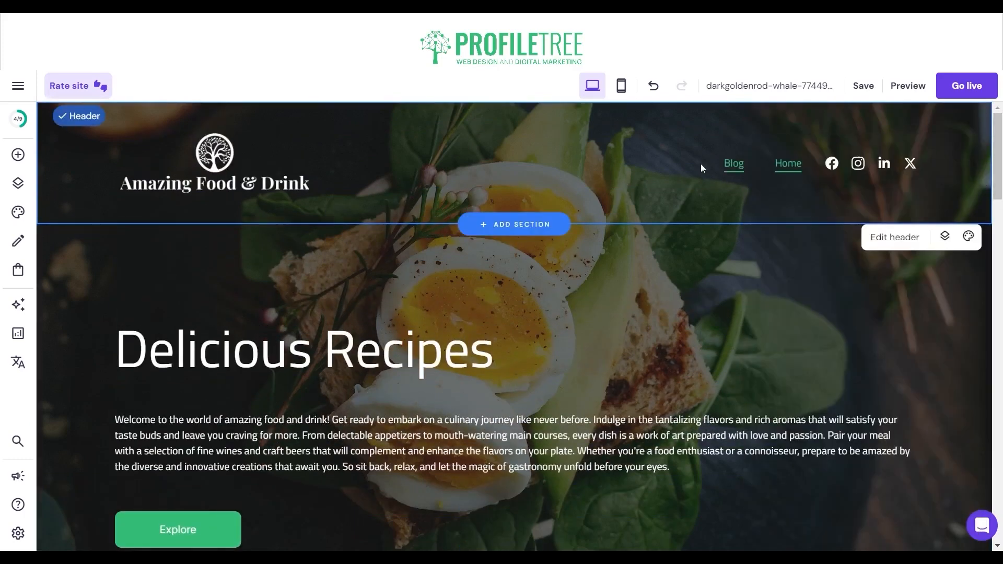
# Examine the background, layout and anchor settings of the Delicious Recipes hero section.
pyautogui.scroll(-3, 330, 297)
pyautogui.scroll(3, 309, 299)
pyautogui.click(346, 241)
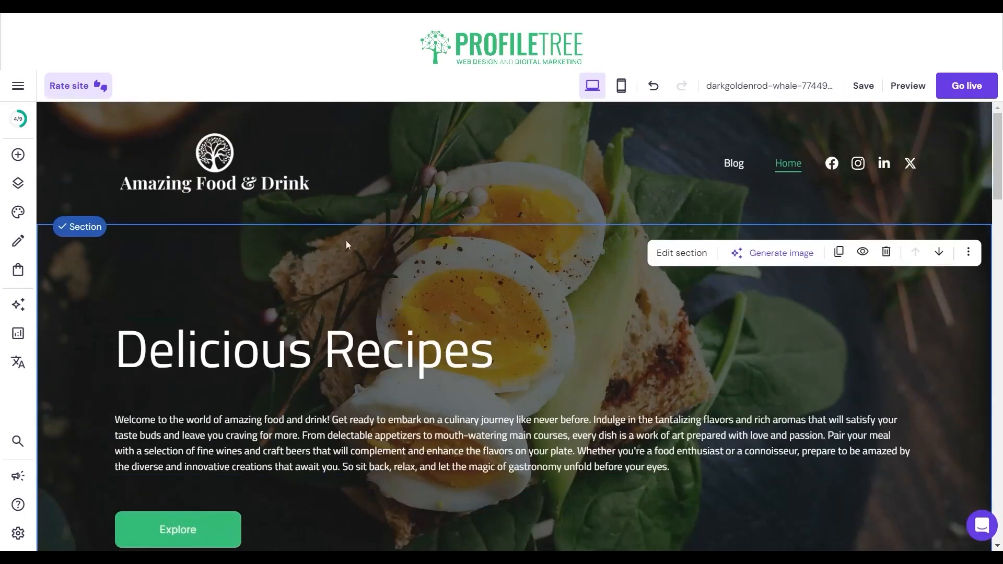
pyautogui.click(685, 256)
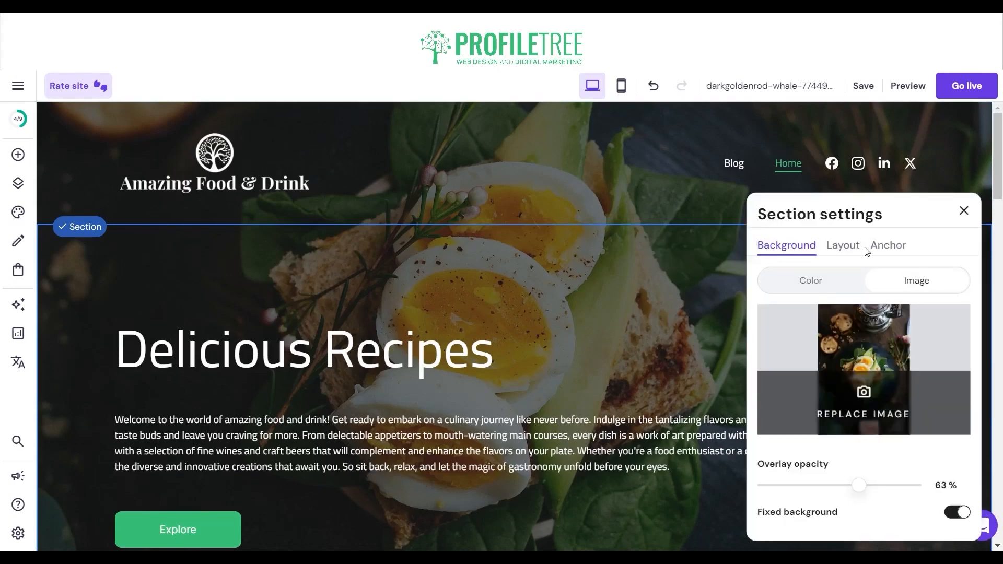
pyautogui.click(847, 247)
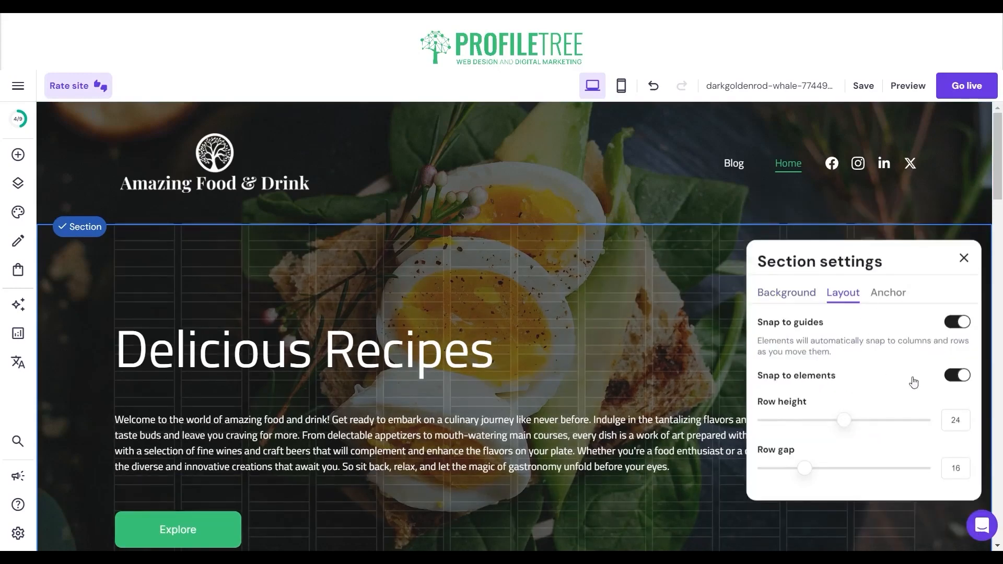
pyautogui.click(888, 294)
pyautogui.click(835, 295)
pyautogui.click(788, 292)
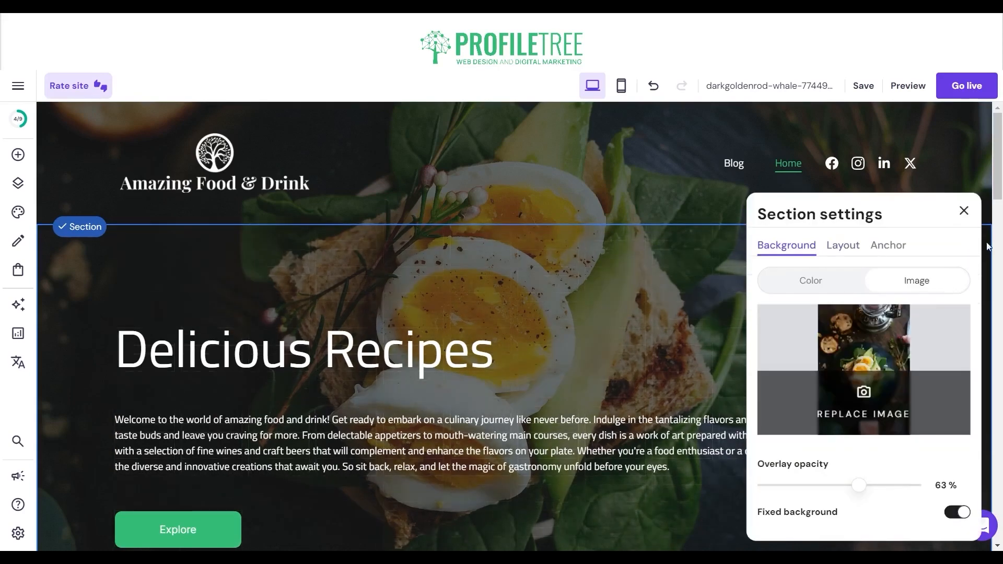
pyautogui.click(964, 210)
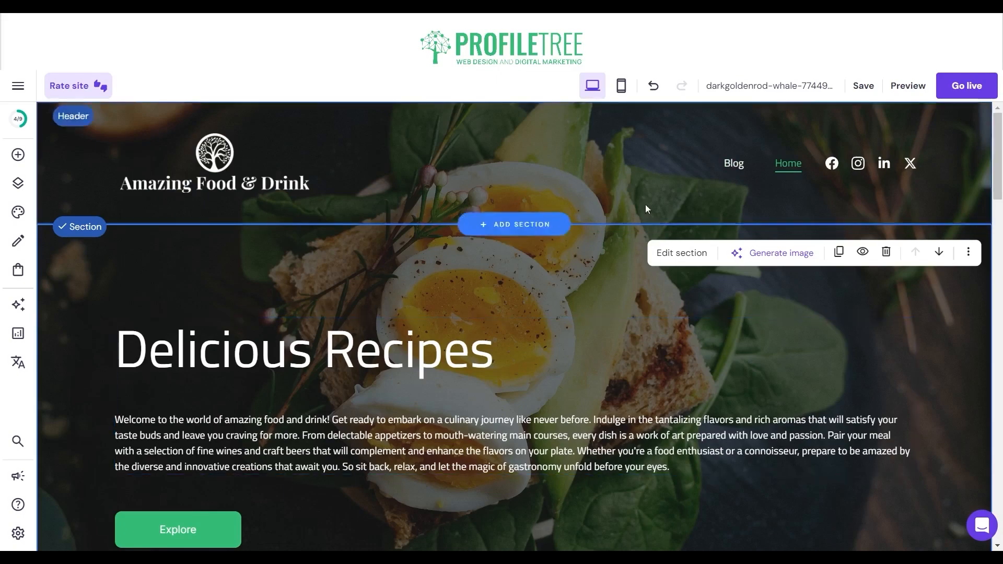
pyautogui.scroll(-2, 411, 349)
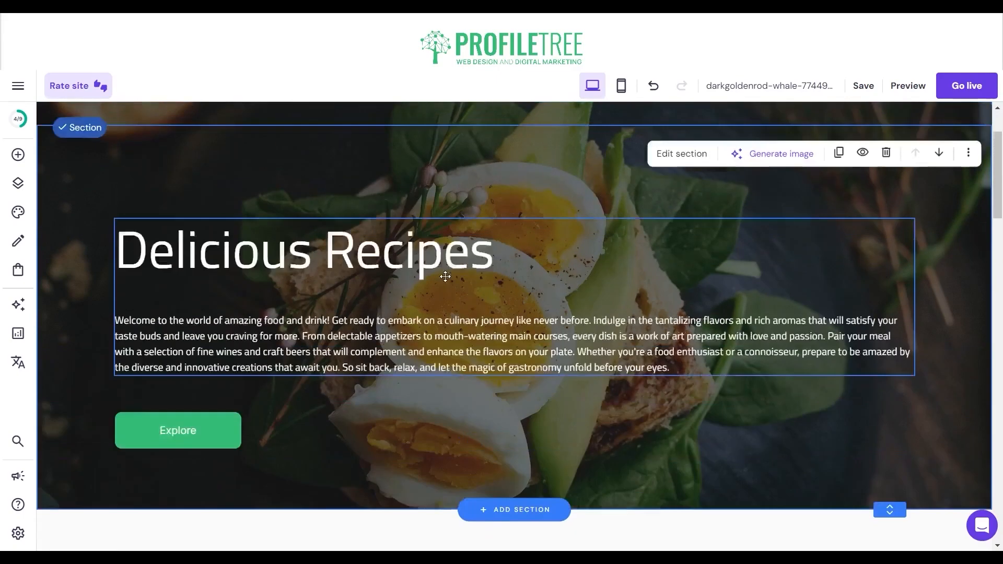
pyautogui.scroll(2, 397, 274)
pyautogui.scroll(-2, 397, 273)
pyautogui.scroll(2, 393, 216)
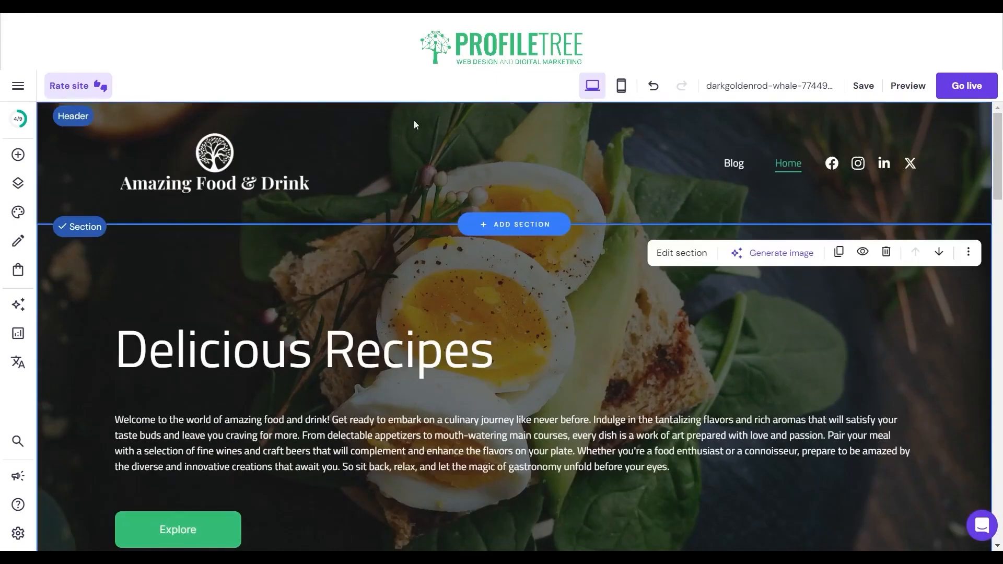
# Move the blog list section down the home page by one position, below the About Us section.
pyautogui.scroll(-5, 390, 260)
pyautogui.scroll(-1, 313, 287)
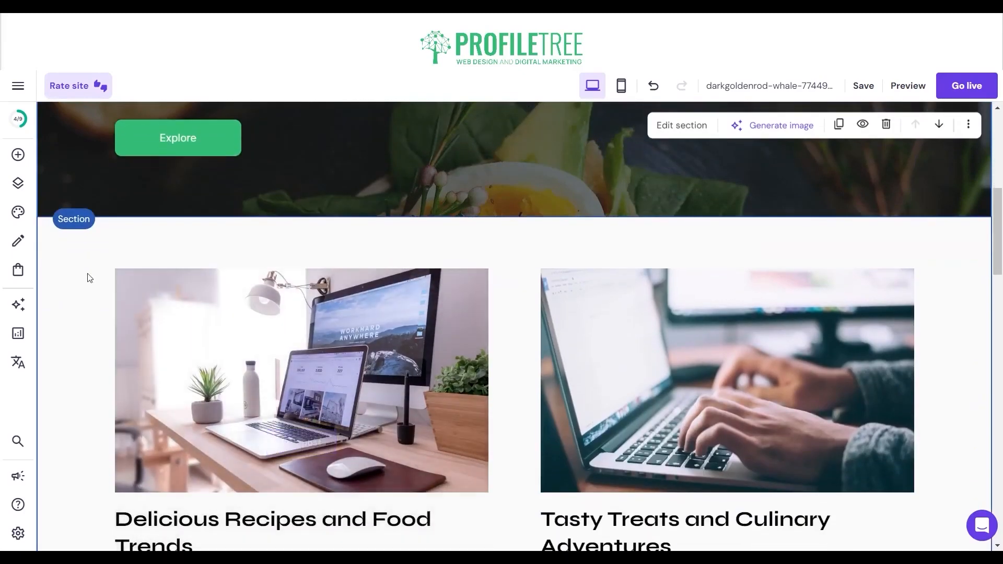
pyautogui.click(89, 279)
pyautogui.scroll(-1, 252, 353)
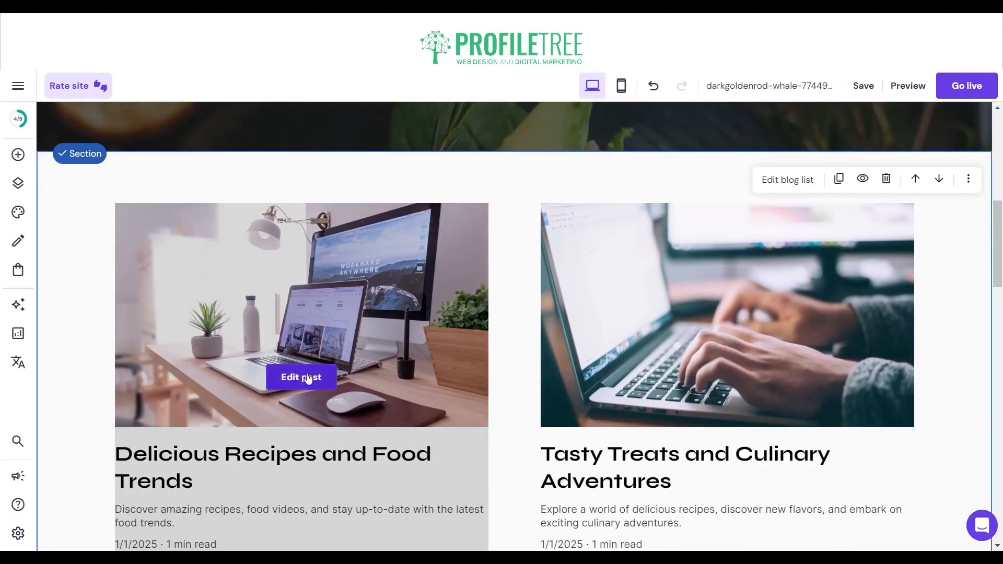
pyautogui.scroll(-2, 332, 345)
pyautogui.scroll(2, 59, 263)
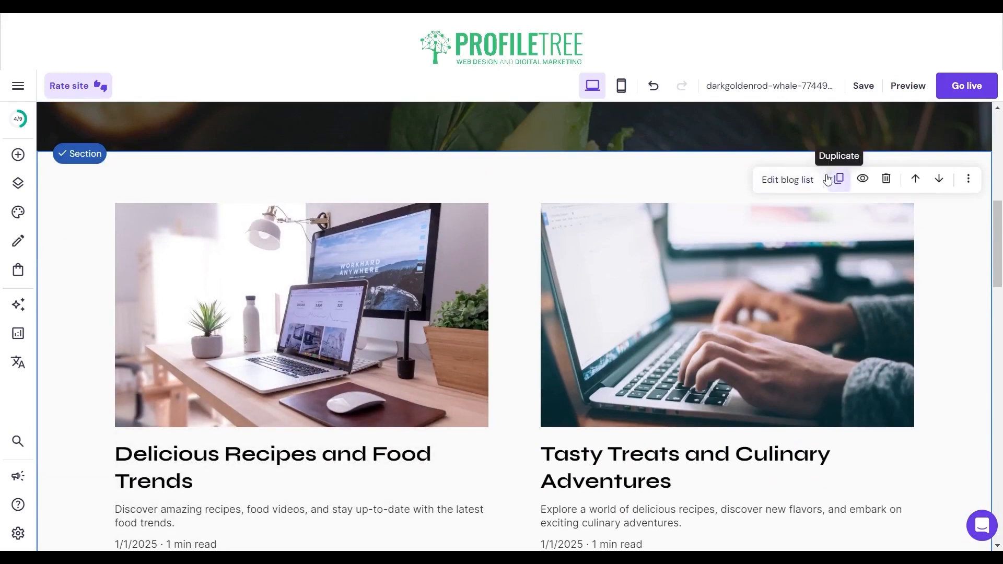
pyautogui.scroll(3, 277, 292)
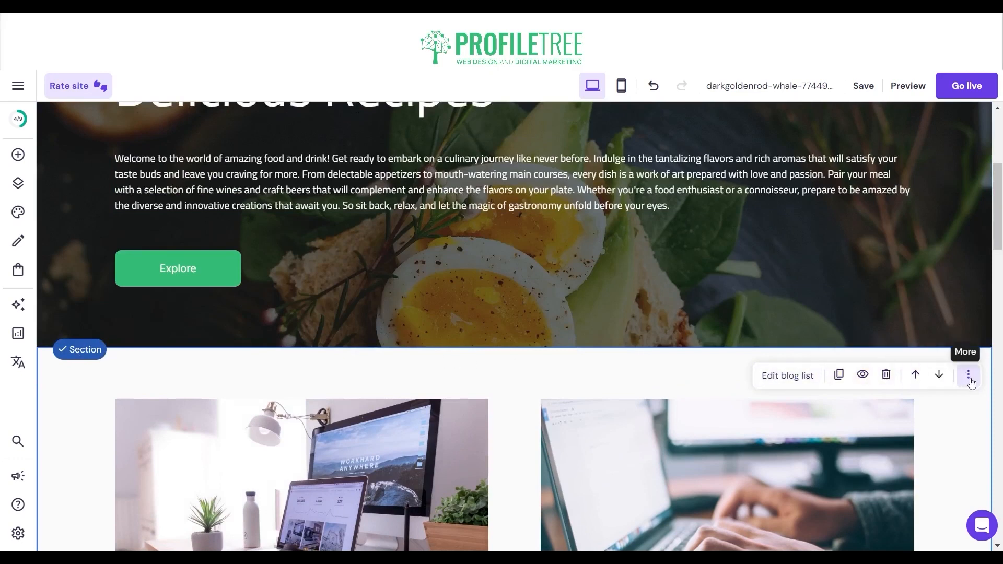
pyautogui.click(939, 374)
pyautogui.scroll(3, 695, 345)
# Set the About Us section's background colour to the website's green (#33bc77).
pyautogui.click(271, 428)
pyautogui.scroll(-4, 221, 401)
pyautogui.click(112, 342)
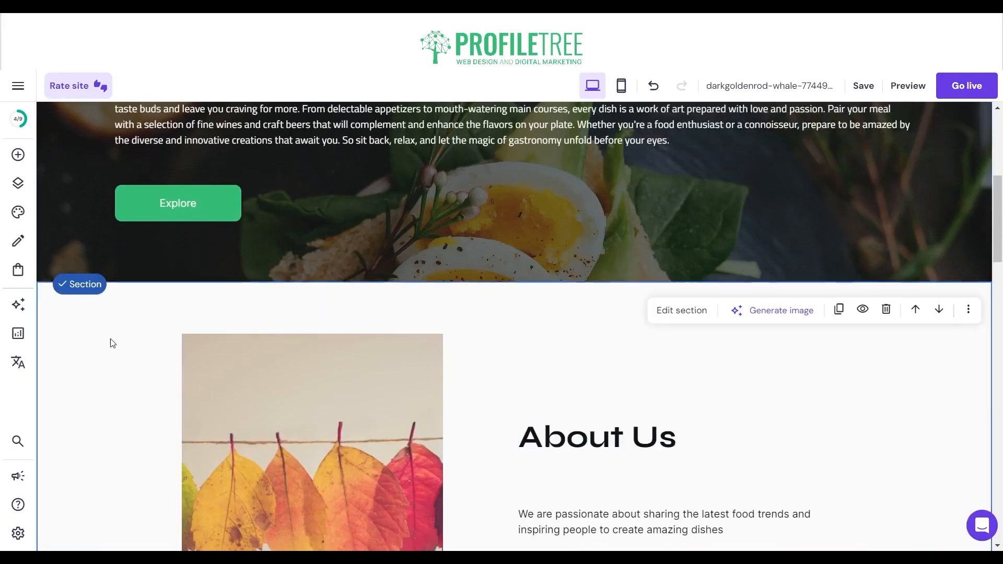
pyautogui.click(688, 317)
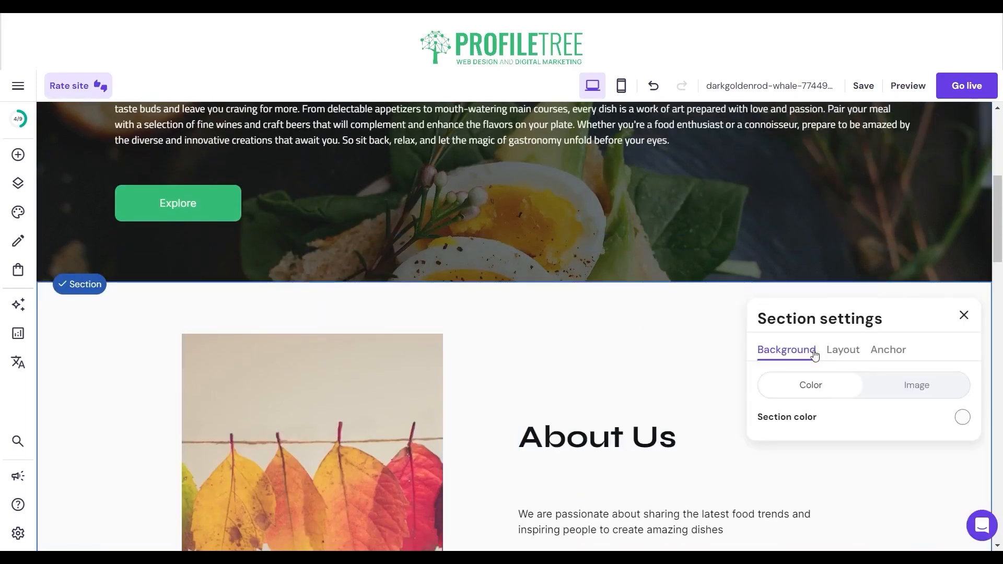
pyautogui.click(845, 351)
pyautogui.click(890, 340)
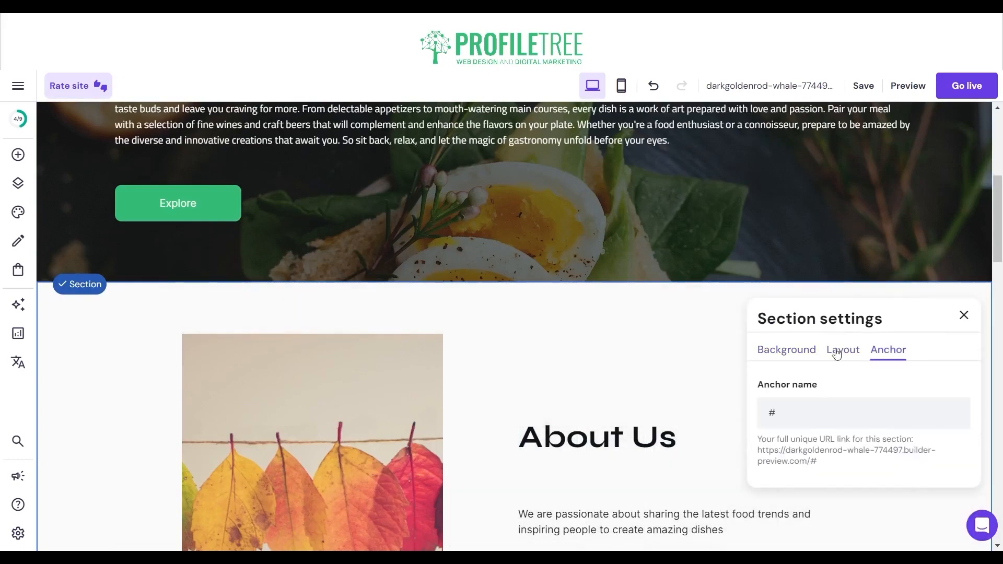
pyautogui.click(840, 348)
pyautogui.click(789, 340)
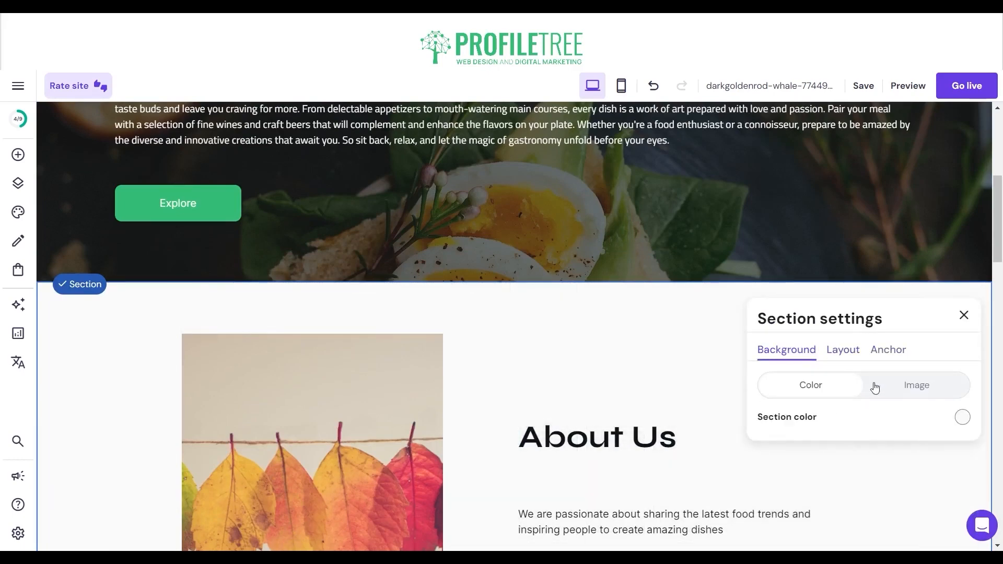
pyautogui.click(964, 418)
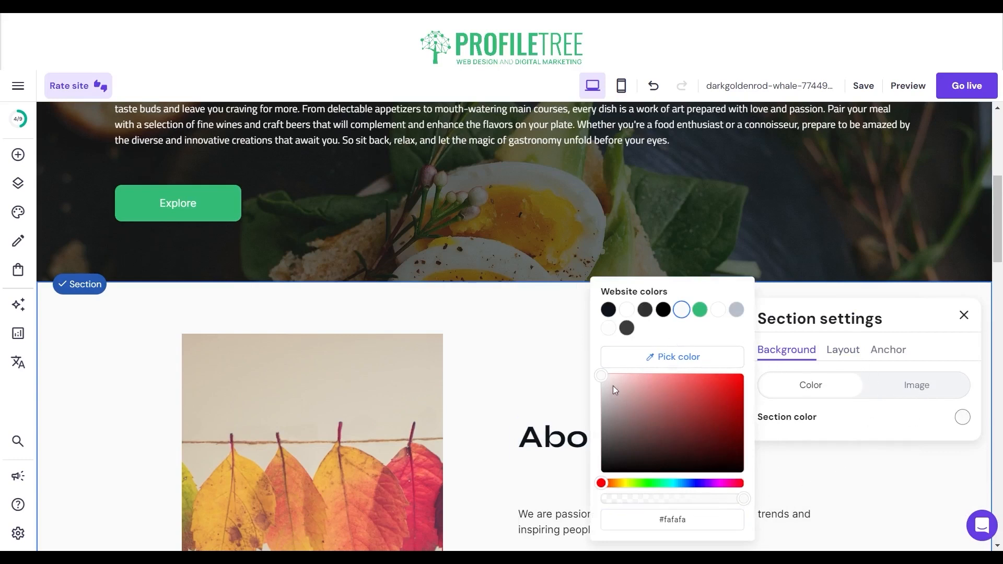
pyautogui.click(699, 311)
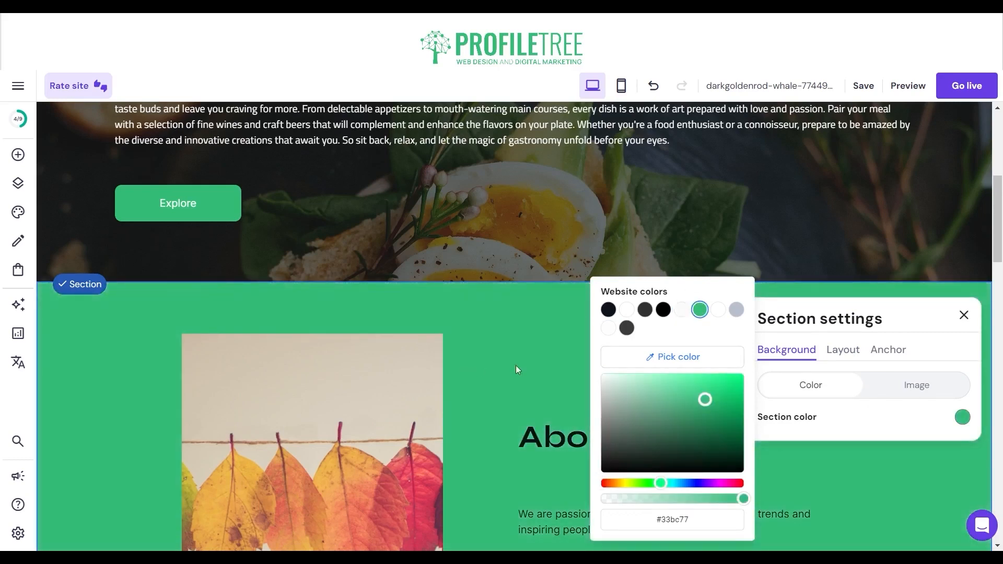
# Review the About Us section's layout and anchor settings, then close the section settings.
pyautogui.click(843, 349)
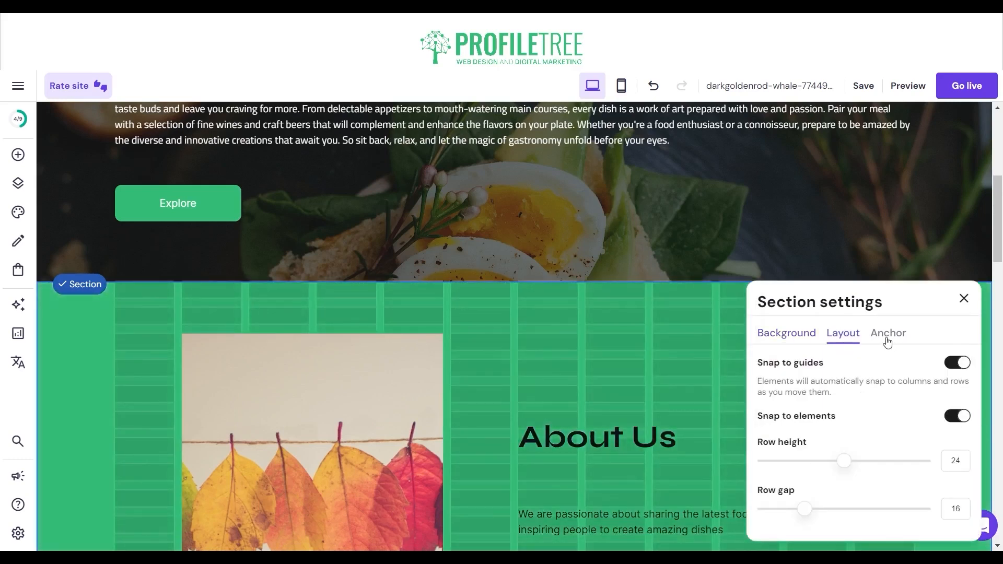
pyautogui.click(887, 340)
pyautogui.click(831, 345)
pyautogui.click(776, 341)
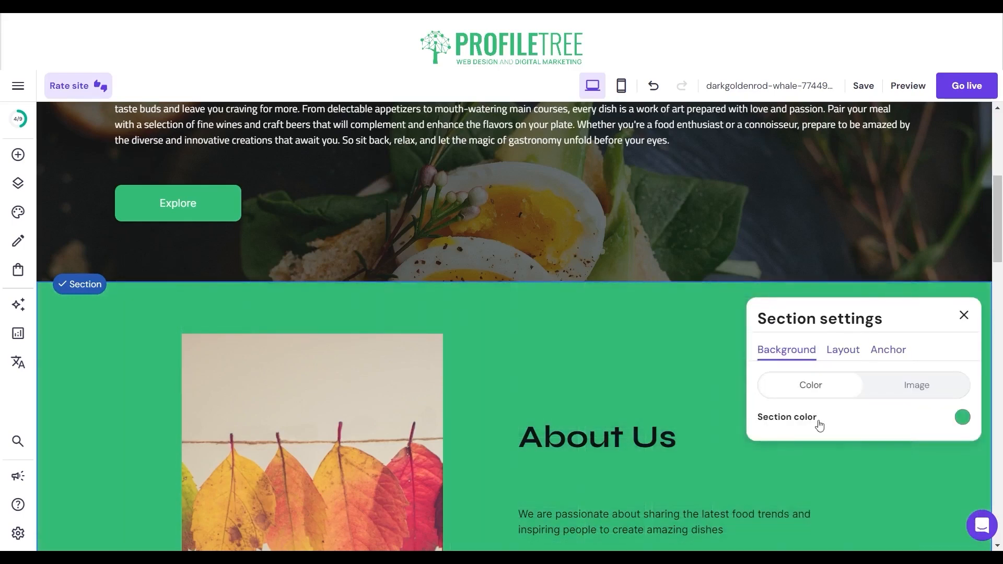
pyautogui.click(964, 315)
# Generate additional About Us paragraph text with AI Writer from the prompt "talk about food and drink".
pyautogui.scroll(5, 189, 344)
pyautogui.scroll(-9, 189, 345)
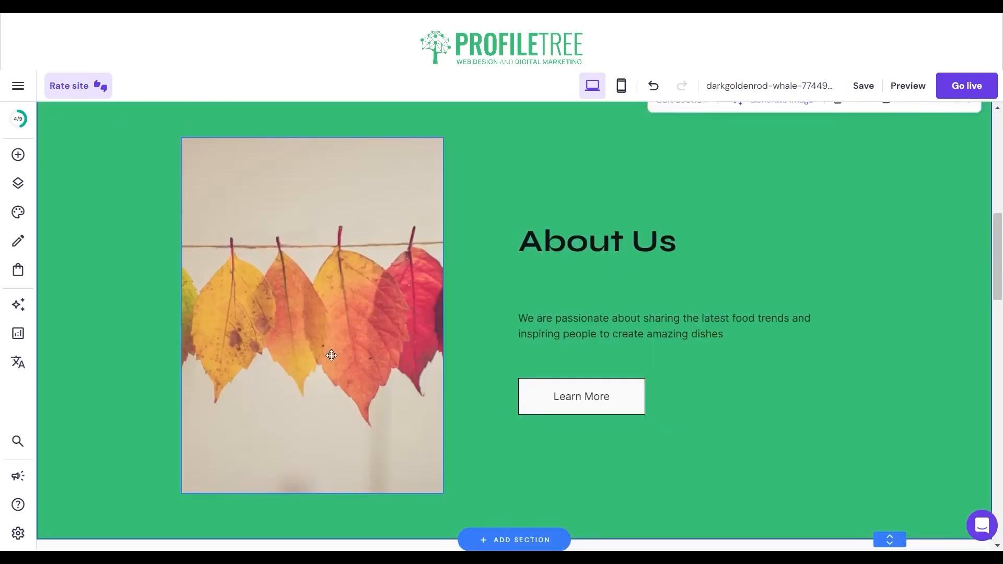
pyautogui.scroll(5, 189, 345)
pyautogui.scroll(-5, 189, 345)
pyautogui.click(250, 336)
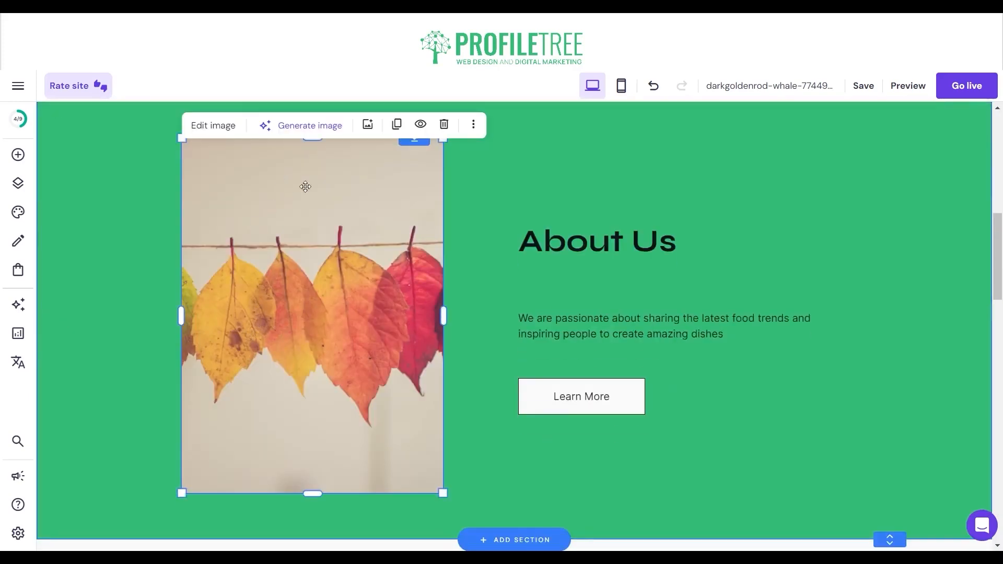
pyautogui.click(635, 337)
pyautogui.click(621, 281)
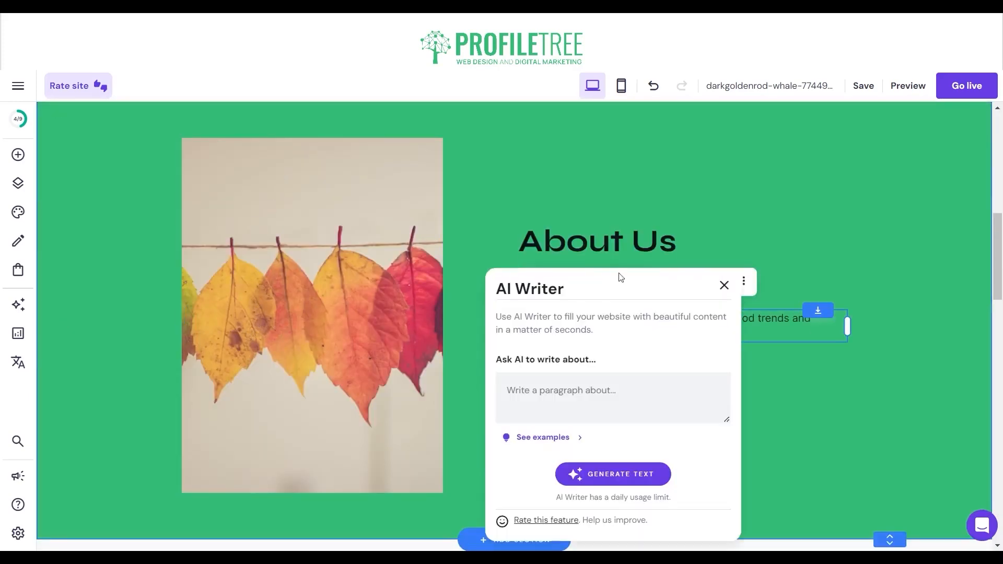
pyautogui.click(574, 391)
pyautogui.write('talk about food and drink')
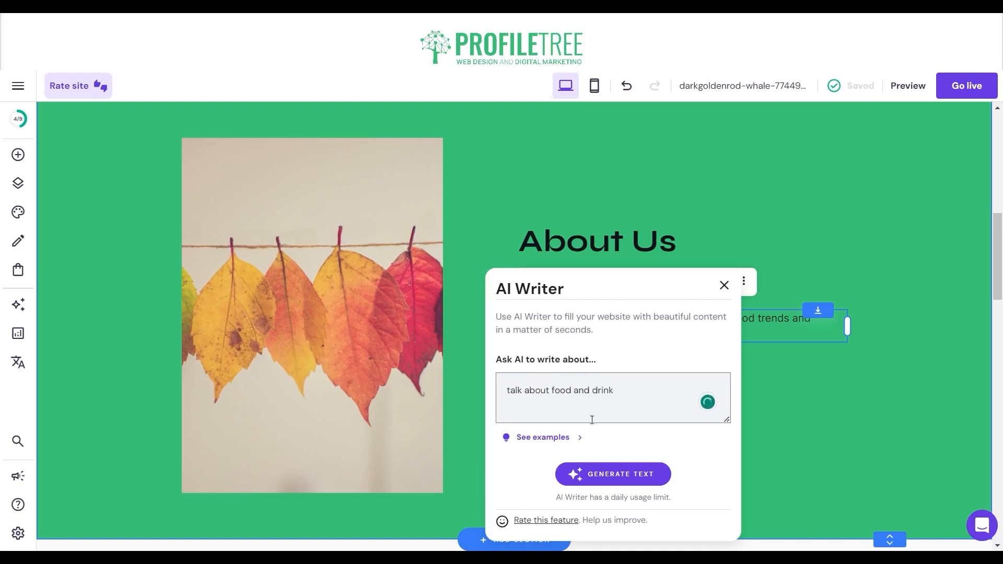
pyautogui.click(607, 471)
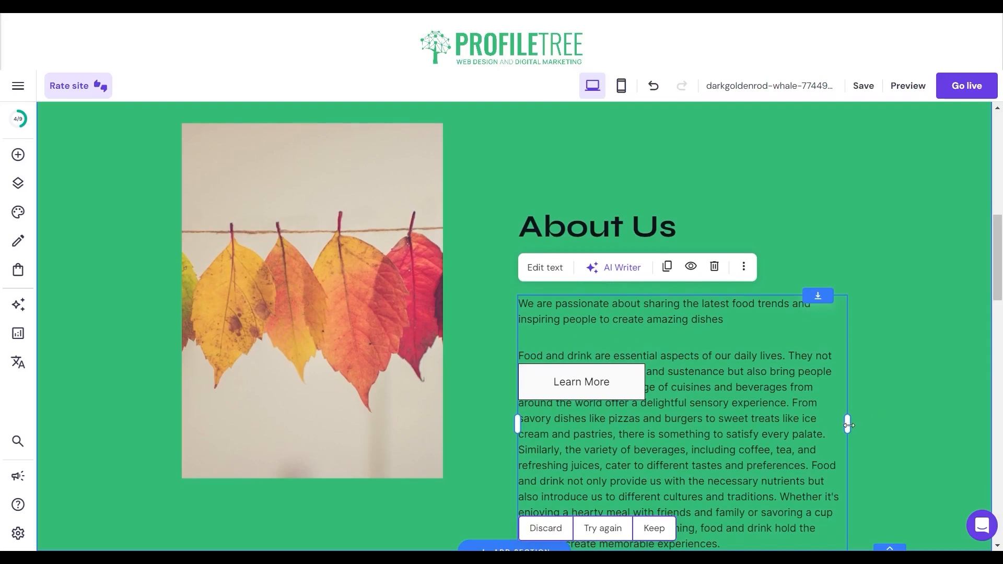
# Widen the About Us text block on both sides and shift it slightly upward.
pyautogui.moveTo(848, 426); pyautogui.dragTo(969, 418)
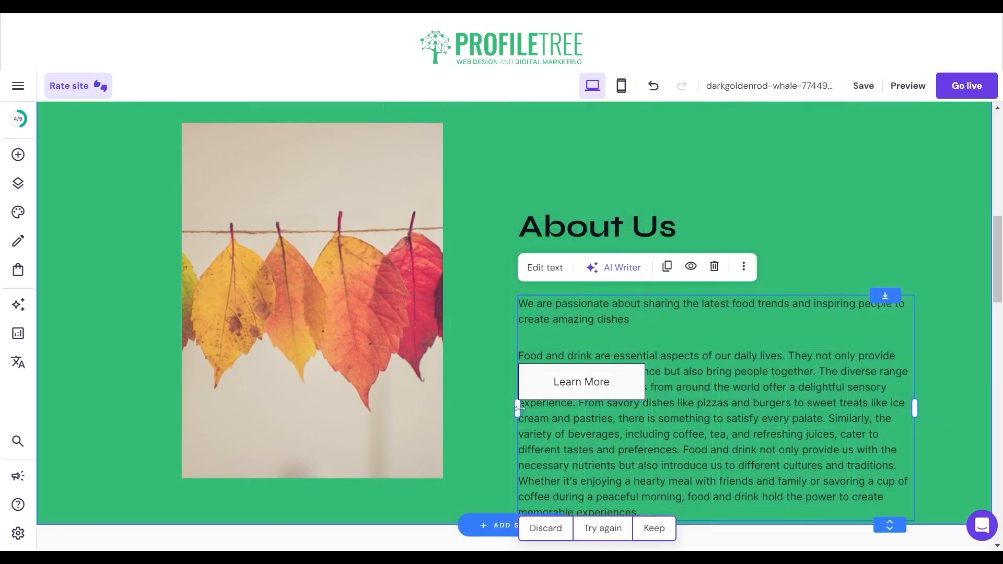
pyautogui.moveTo(520, 409); pyautogui.dragTo(460, 402)
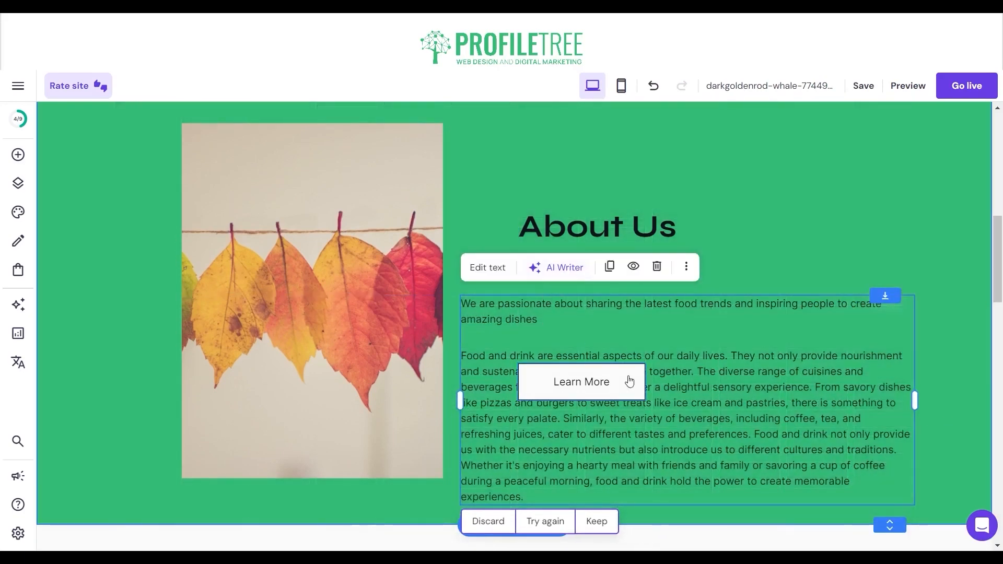
pyautogui.moveTo(675, 341); pyautogui.dragTo(670, 316)
# Move the About Us heading level with the image's top edge and place the text block directly beneath it, left edges aligned.
pyautogui.click(630, 227)
pyautogui.moveTo(630, 228); pyautogui.dragTo(576, 143)
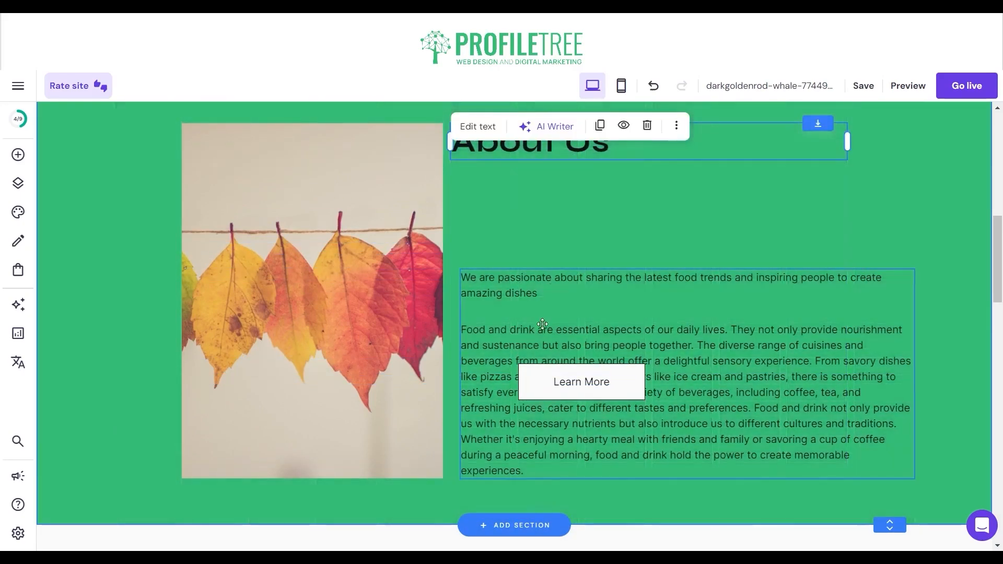
pyautogui.click(543, 324)
pyautogui.moveTo(542, 324); pyautogui.dragTo(534, 215)
# Shorten the leaves image to about the height of the About Us text and move it left, away from the text.
pyautogui.click(370, 402)
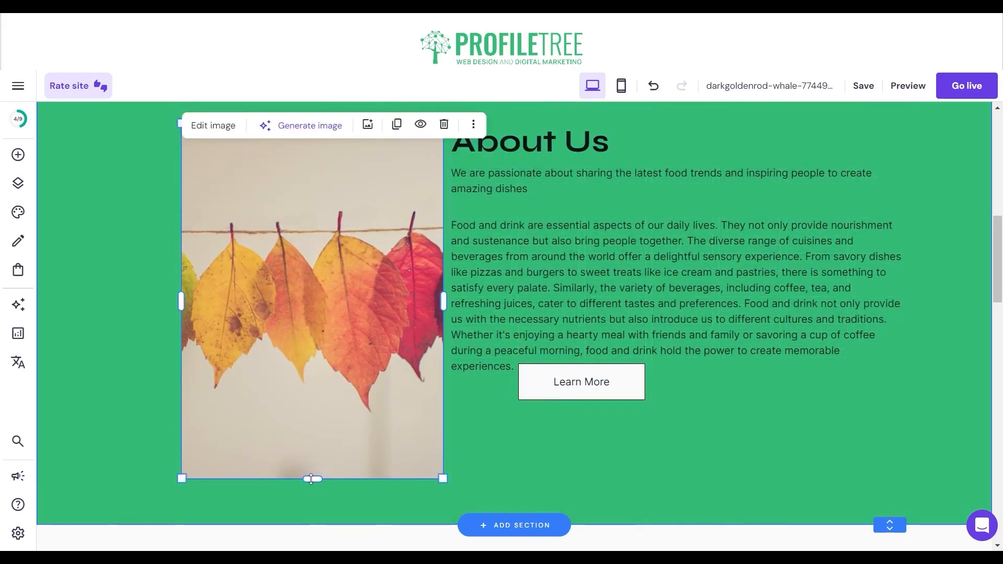
pyautogui.moveTo(311, 479); pyautogui.dragTo(310, 383)
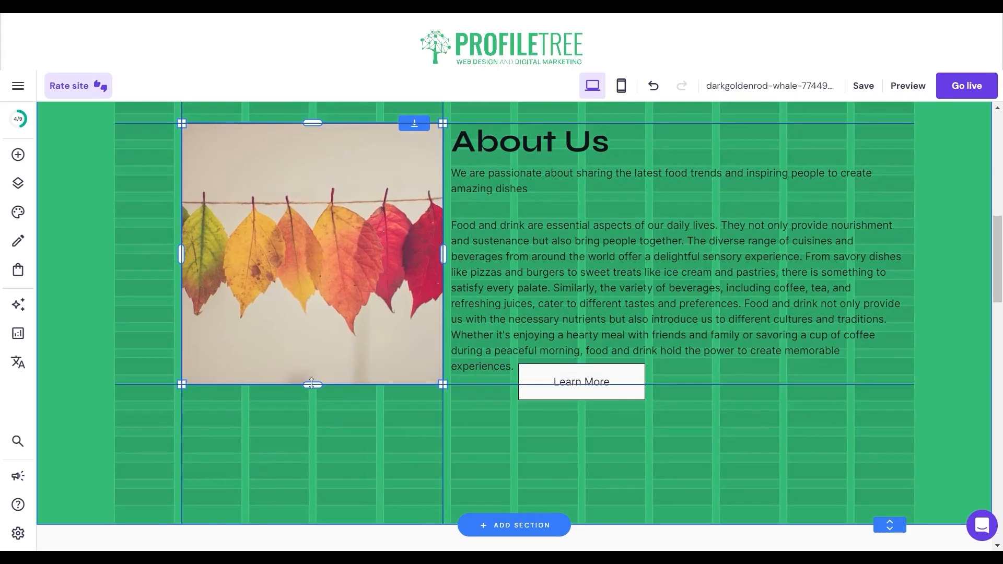
pyautogui.moveTo(311, 383); pyautogui.dragTo(322, 427)
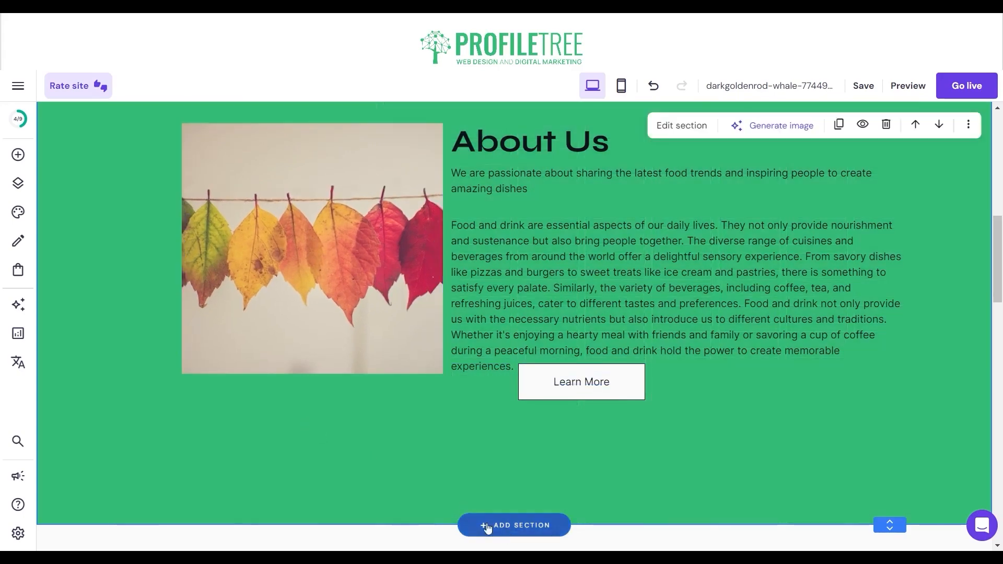
pyautogui.click(486, 525)
pyautogui.click(859, 137)
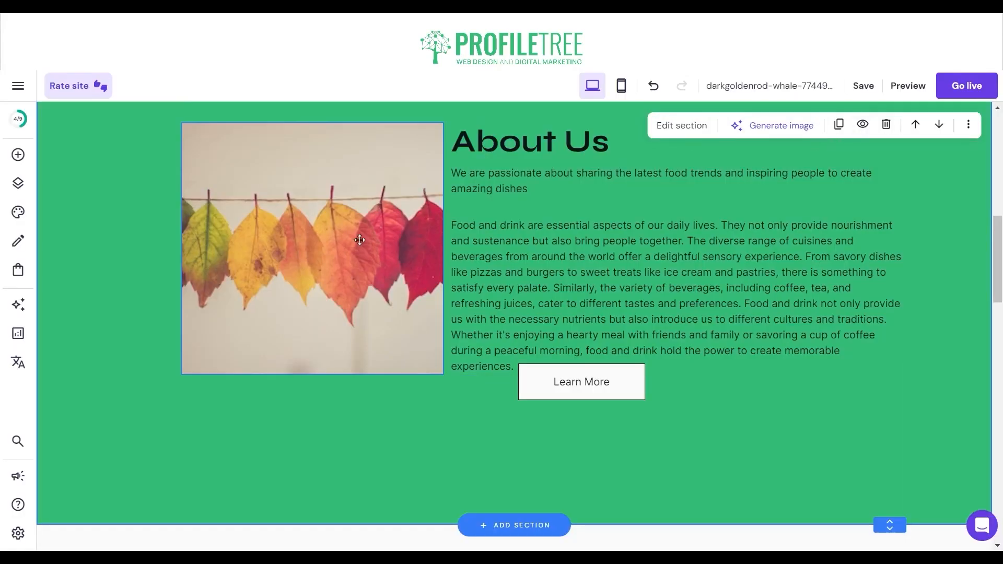
pyautogui.click(335, 249)
pyautogui.moveTo(334, 249); pyautogui.dragTo(277, 254)
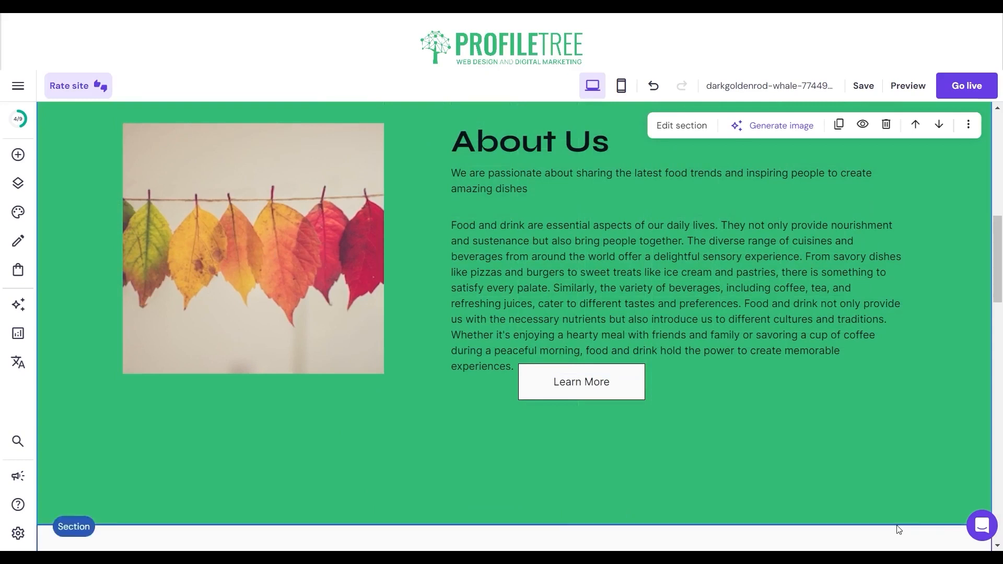
# Reduce the About Us section's height and place the Learn More button below the paragraph, aligned with its left edge.
pyautogui.moveTo(894, 520)
pyautogui.moveTo(890, 463); pyautogui.dragTo(889, 441)
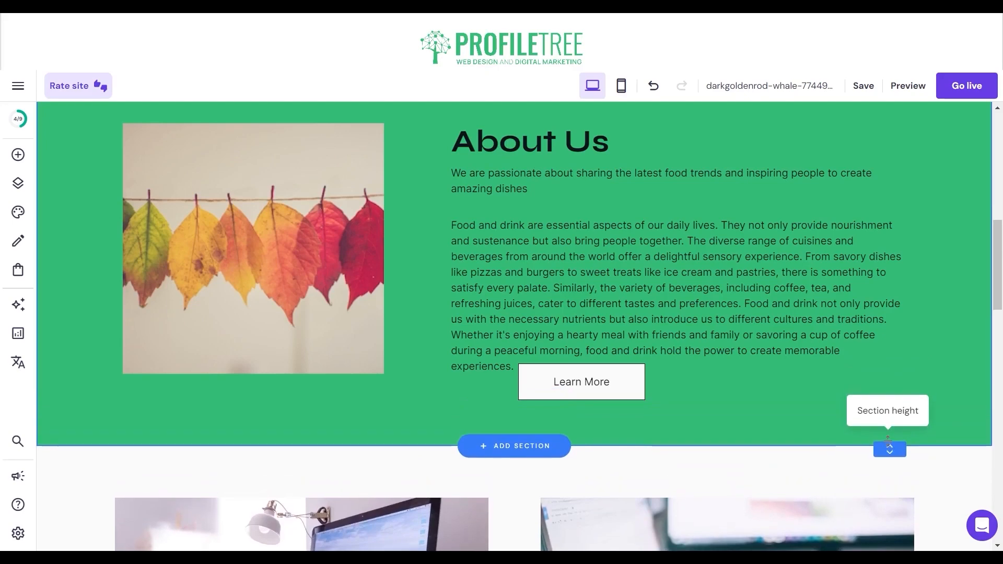
pyautogui.click(620, 391)
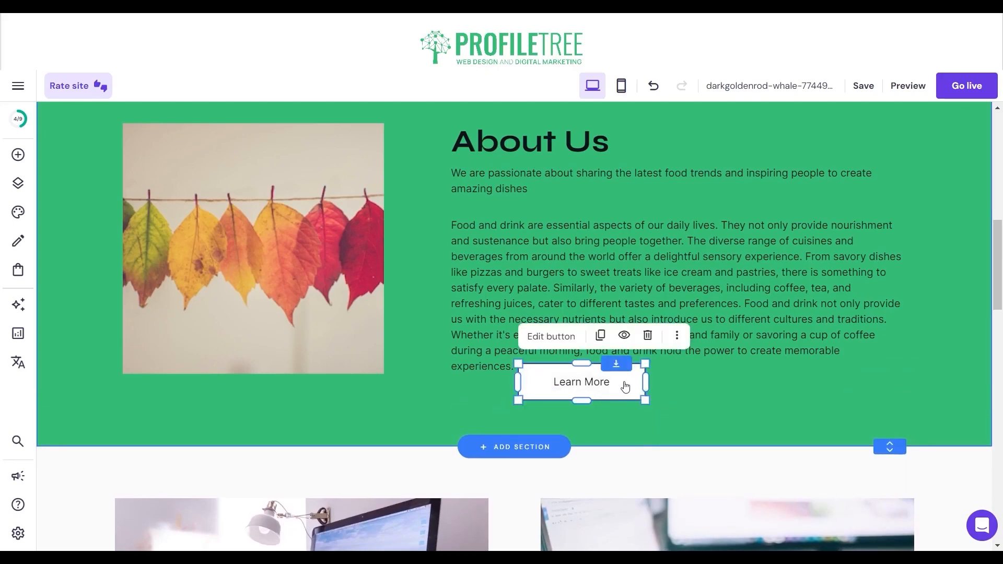
pyautogui.moveTo(625, 387); pyautogui.dragTo(551, 407)
# Stretch the leaves image down to the Learn More button's lower edge and align its left side with the hero text.
pyautogui.click(232, 397)
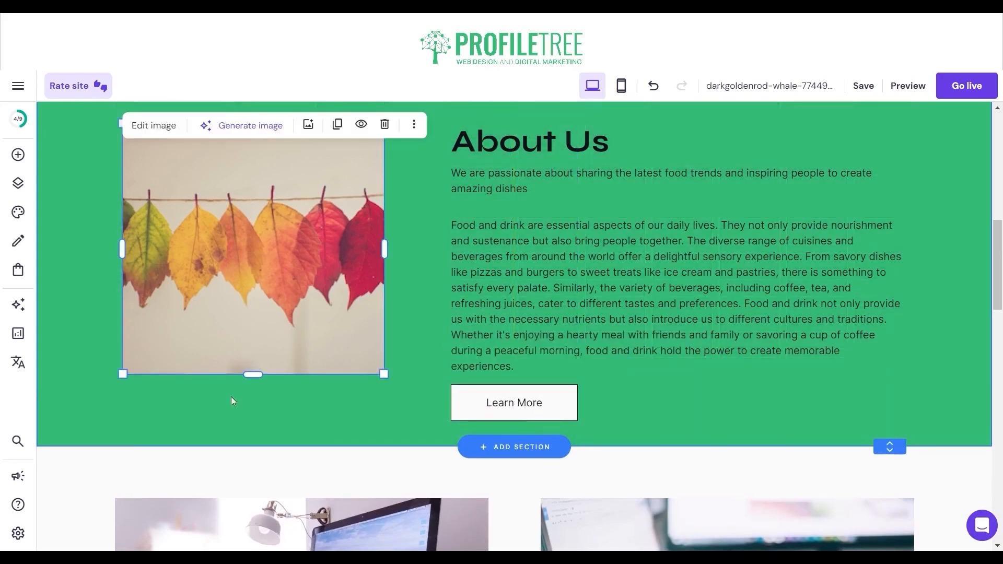
pyautogui.moveTo(249, 372); pyautogui.dragTo(249, 418)
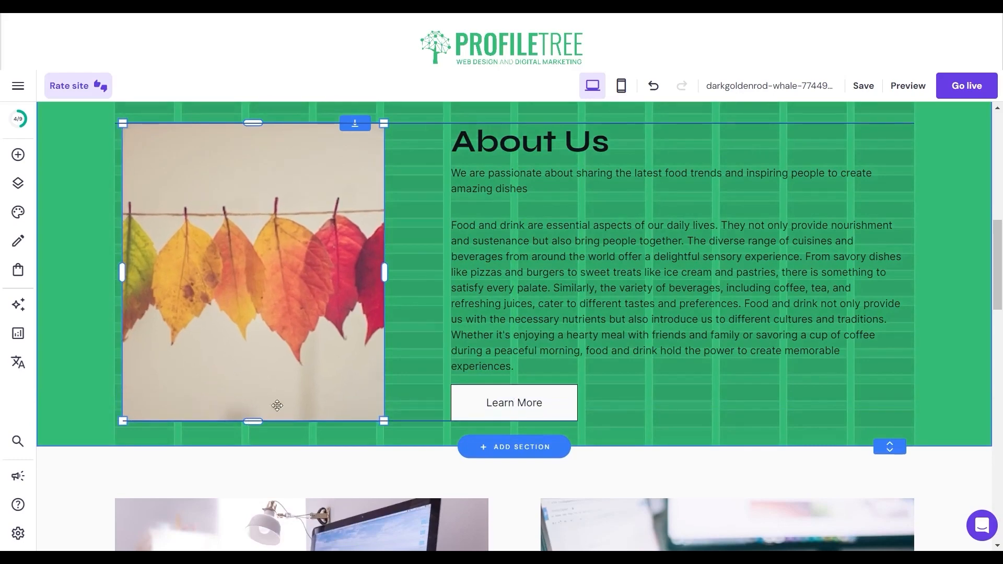
pyautogui.scroll(5, 265, 397)
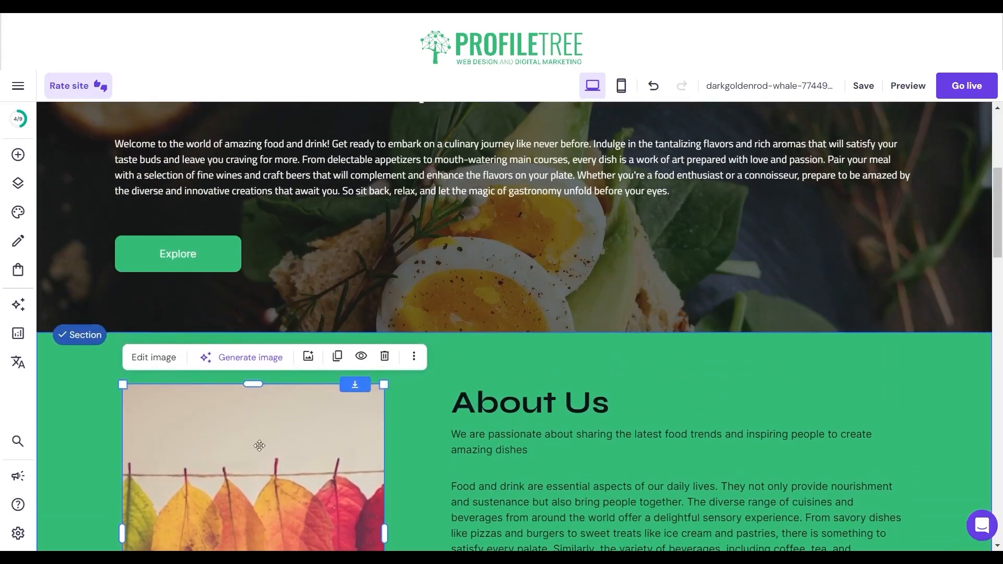
pyautogui.moveTo(238, 470); pyautogui.dragTo(232, 471)
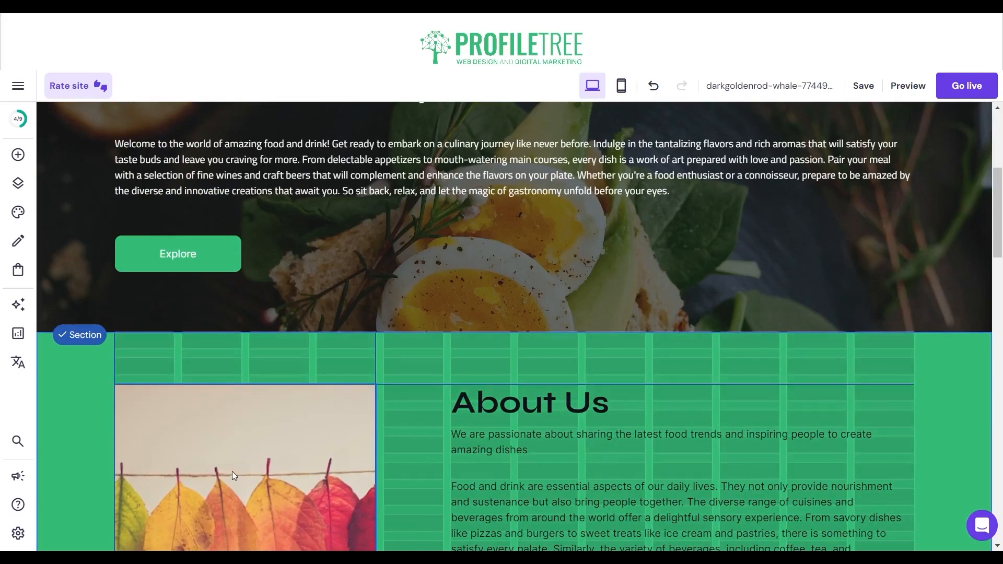
# Review the Learn More button's style and animation settings, and increase its corner radius to round the corners.
pyautogui.scroll(-4, 232, 472)
pyautogui.click(553, 469)
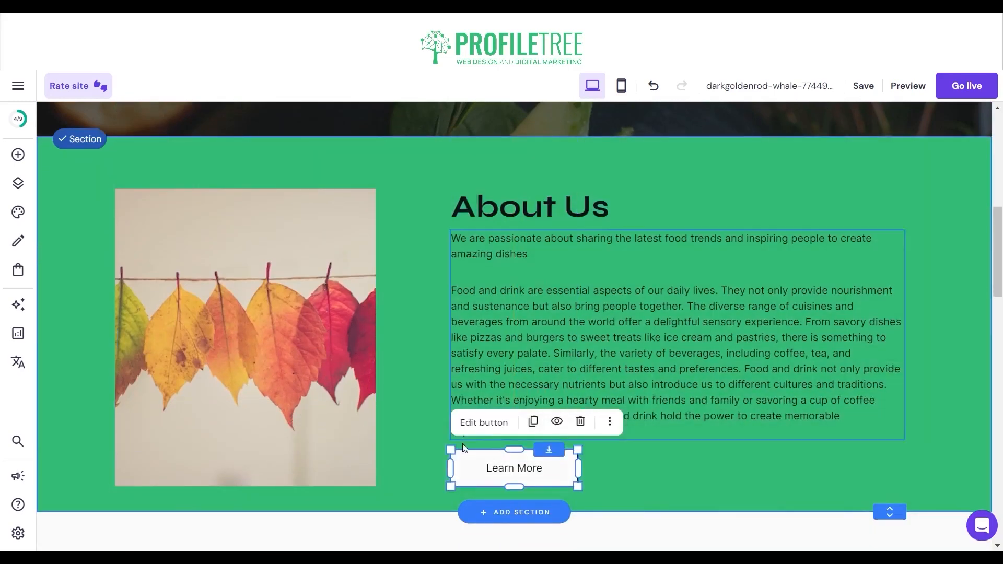
pyautogui.click(473, 422)
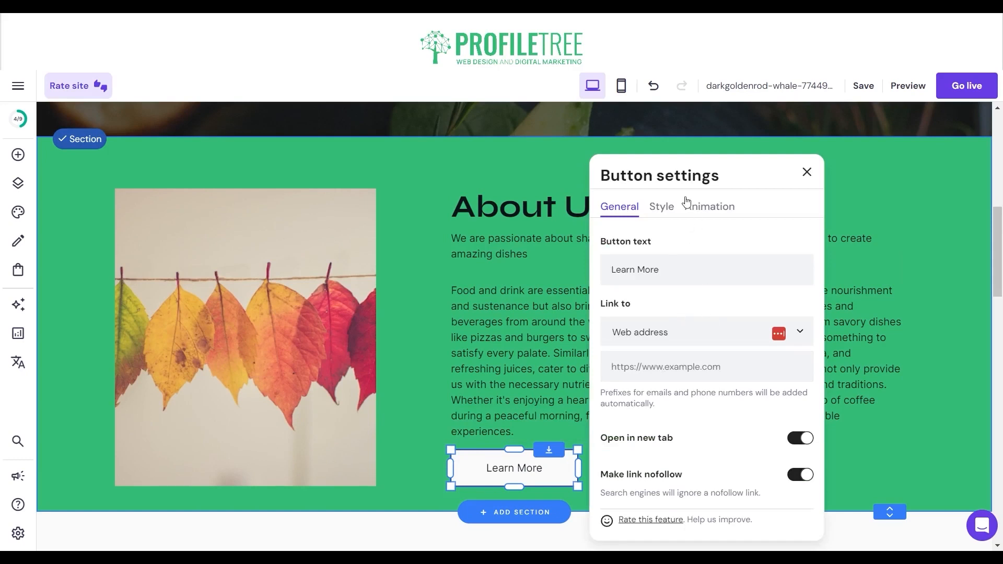
pyautogui.click(666, 208)
pyautogui.click(729, 205)
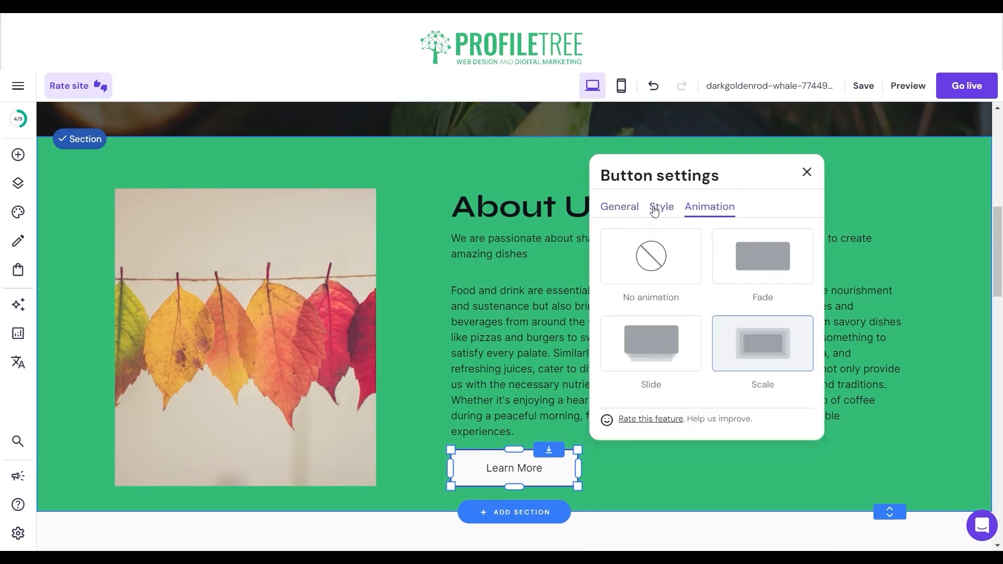
pyautogui.click(667, 210)
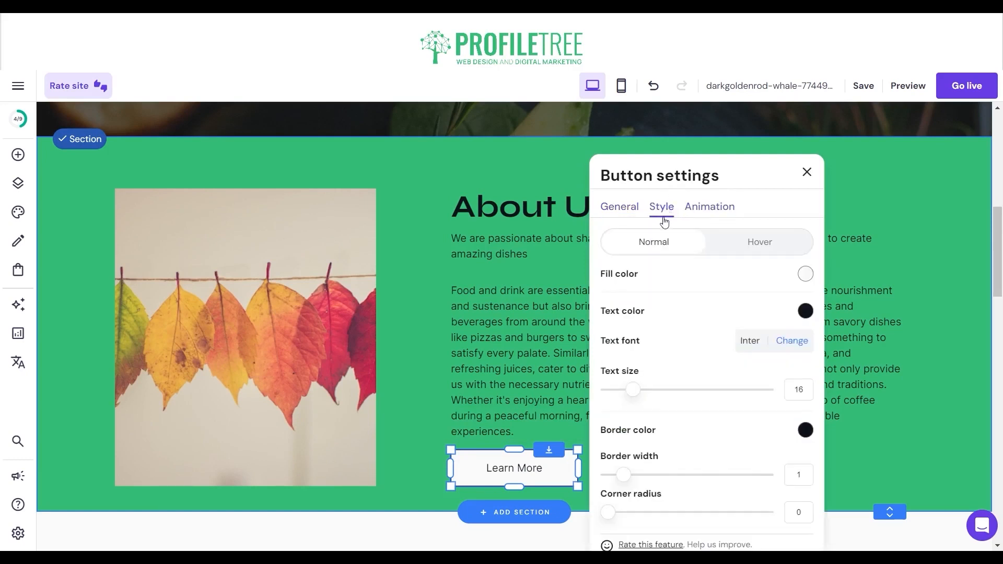
pyautogui.scroll(-1, 629, 449)
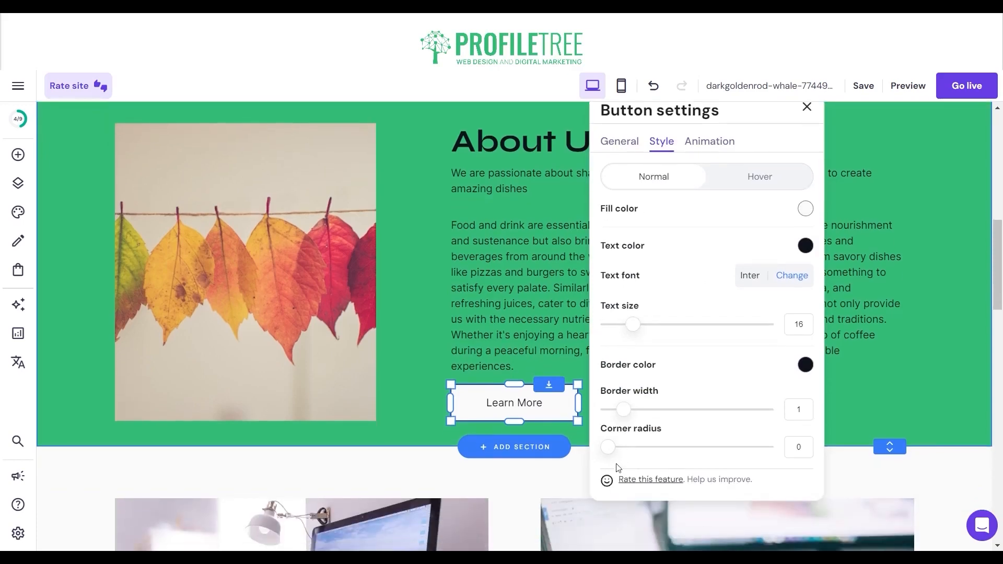
pyautogui.click(641, 448)
pyautogui.click(663, 447)
pyautogui.click(431, 393)
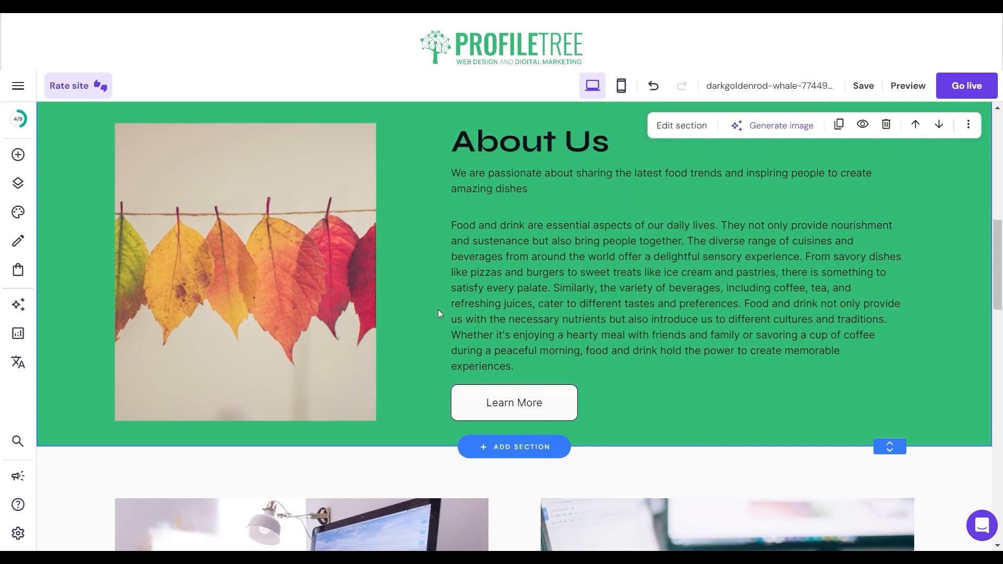
# Set the generated food and drink paragraph's font to Titillium Web and move the text block slightly down from the heading.
pyautogui.scroll(4, 438, 309)
pyautogui.scroll(-2, 438, 309)
pyautogui.click(528, 322)
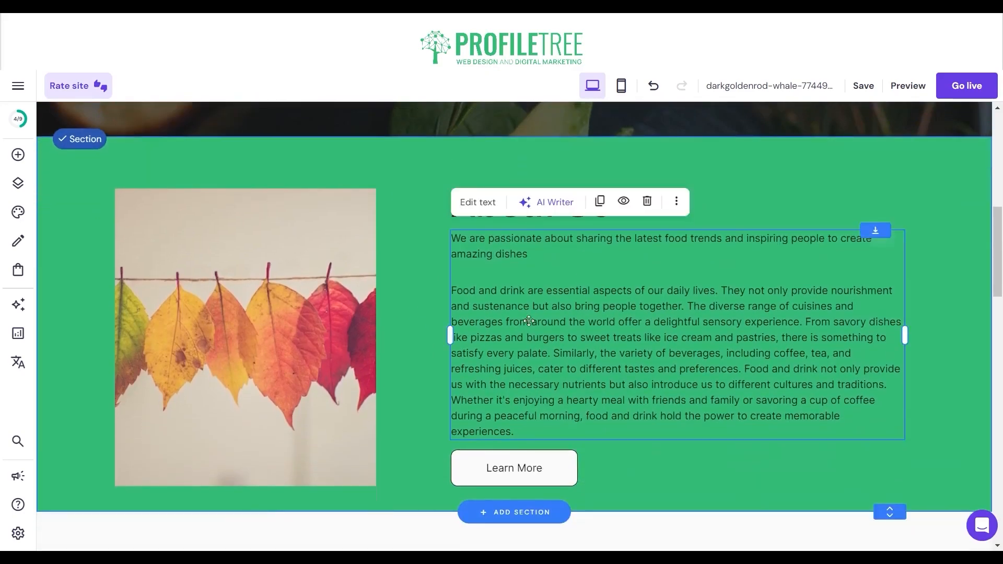
pyautogui.click(497, 211)
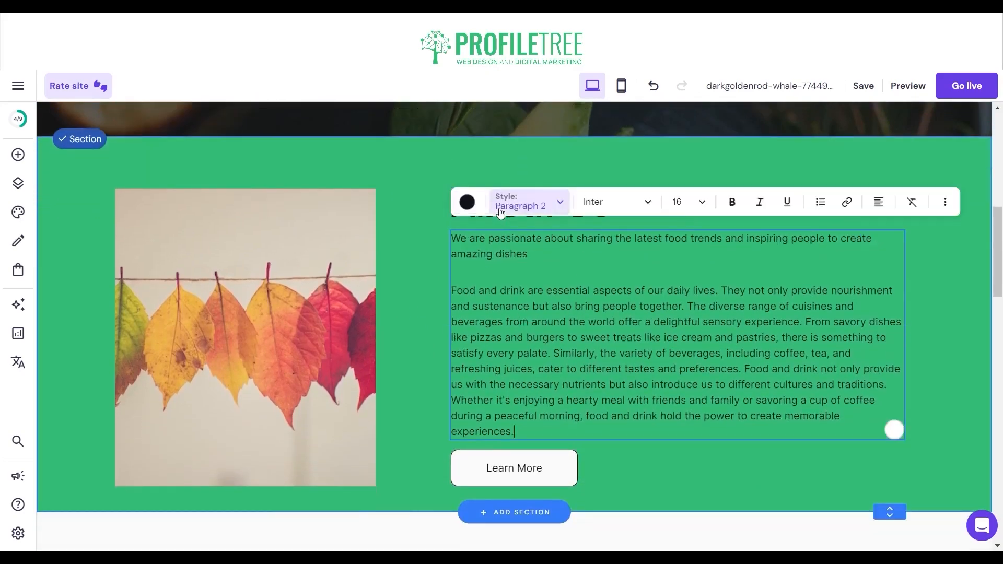
pyautogui.click(538, 207)
pyautogui.click(619, 203)
pyautogui.click(610, 298)
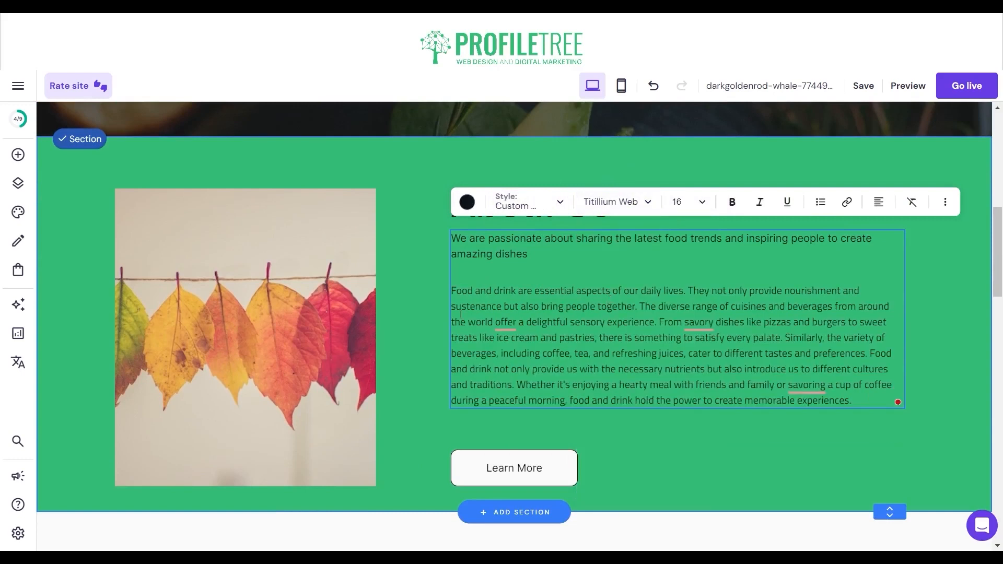
pyautogui.click(571, 321)
pyautogui.moveTo(773, 172); pyautogui.dragTo(610, 284)
pyautogui.click(424, 314)
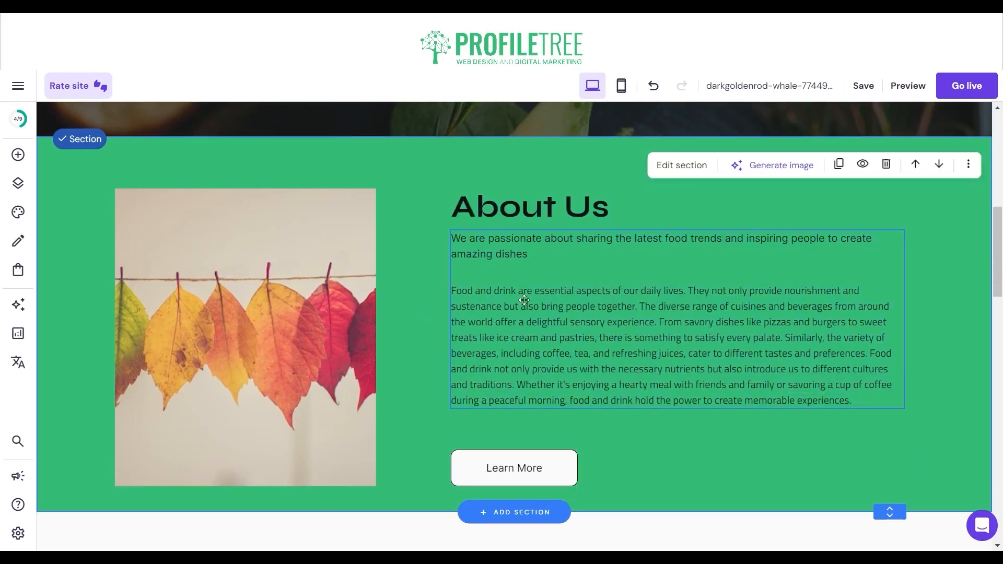
pyautogui.moveTo(538, 264); pyautogui.dragTo(538, 276)
# Replace the leaves image with the free syrup-topped pancake stack photo found by searching for "food".
pyautogui.click(233, 219)
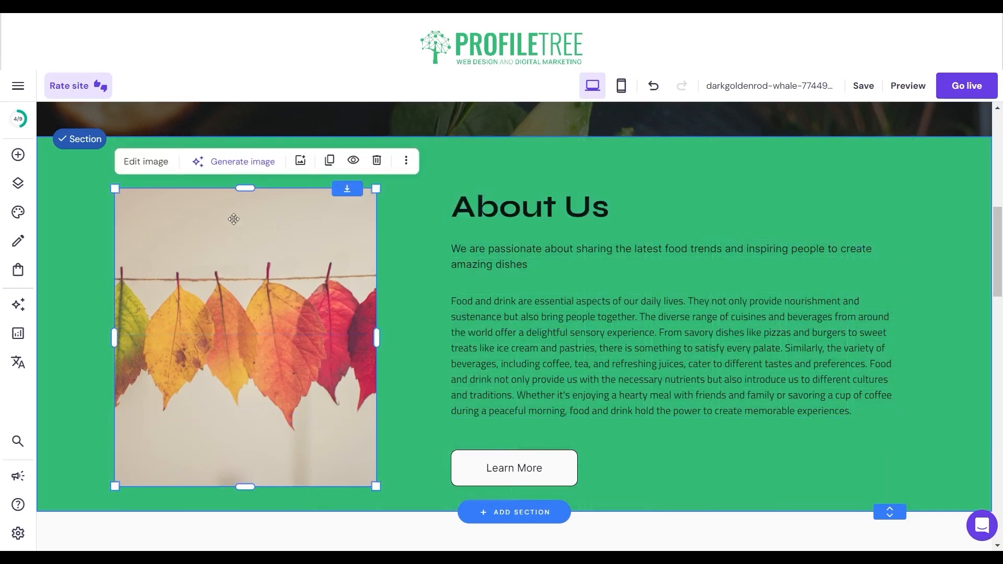
pyautogui.click(141, 162)
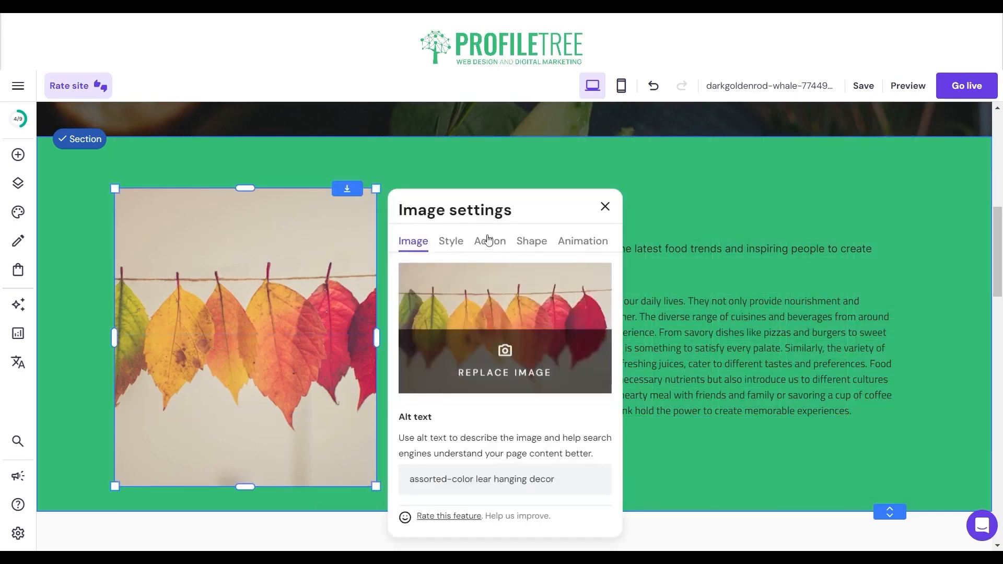
pyautogui.click(505, 349)
pyautogui.click(450, 159)
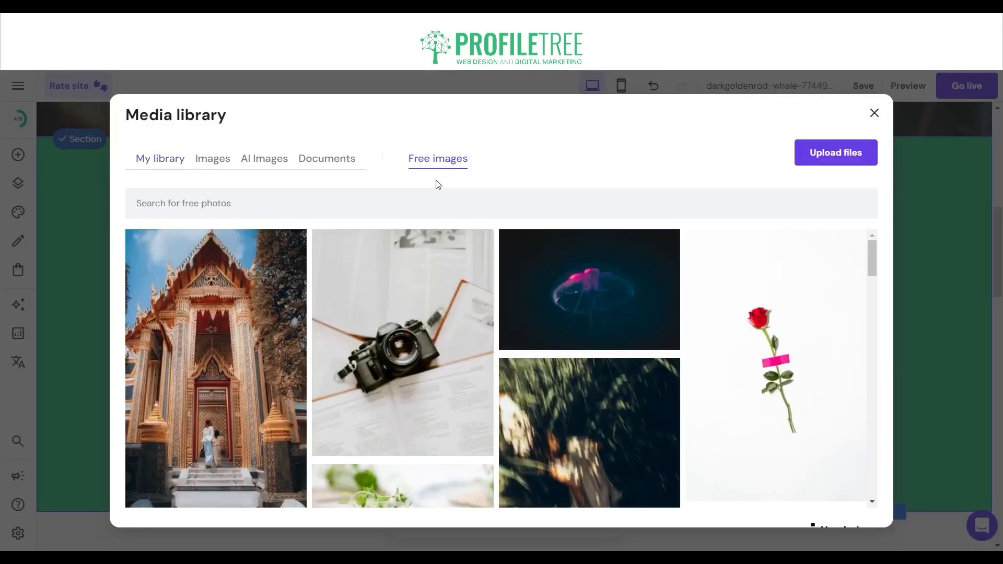
pyautogui.click(429, 193)
pyautogui.write('food')
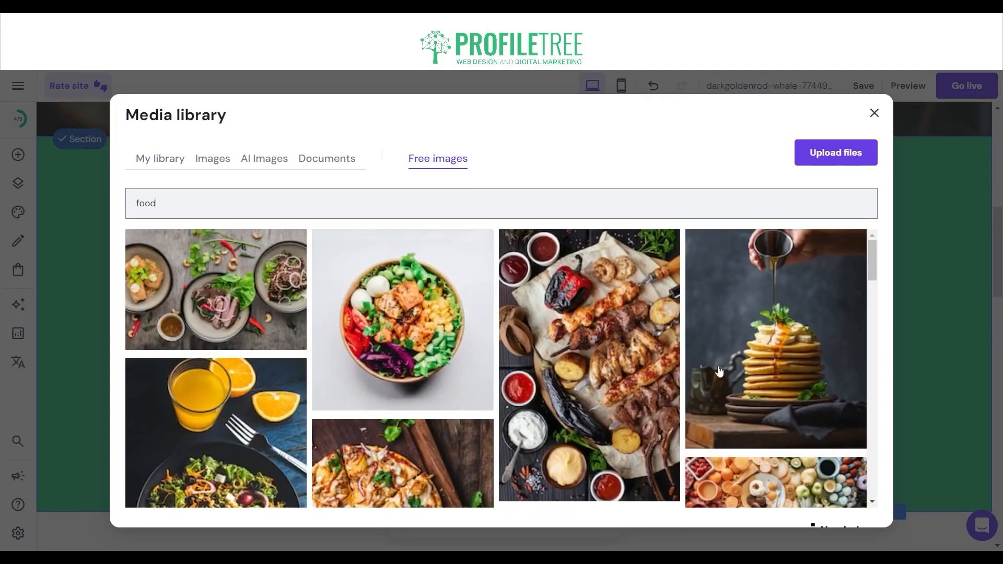
pyautogui.click(720, 371)
pyautogui.click(811, 505)
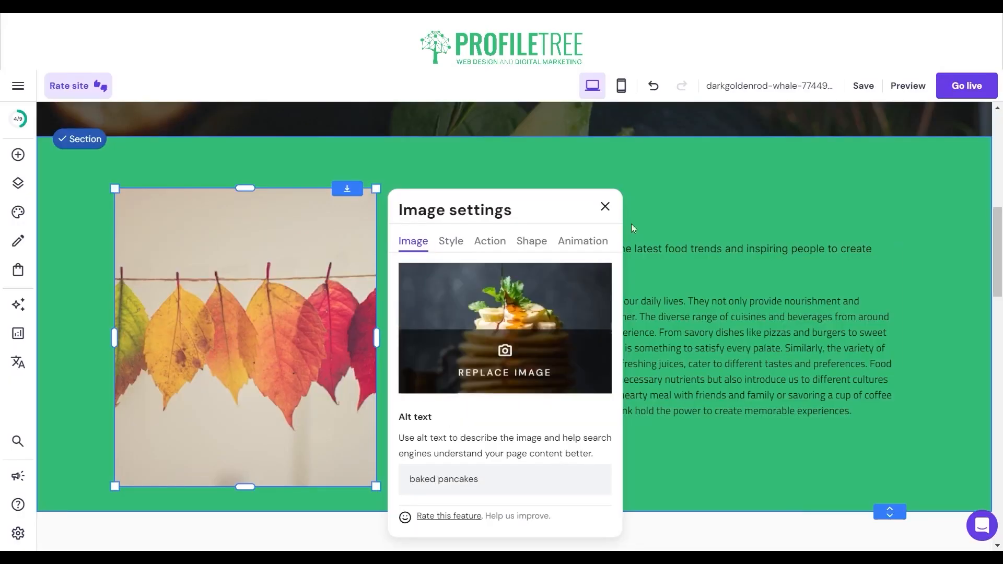
pyautogui.click(602, 207)
pyautogui.click(54, 385)
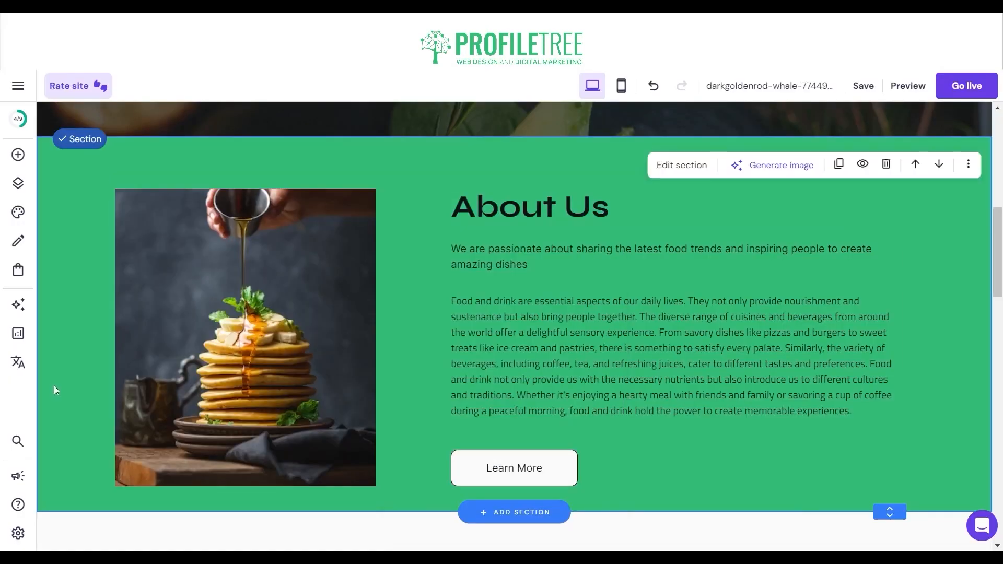
# Round the corners of the pancake image in the About Us section with a 30 px corner radius.
pyautogui.click(213, 310)
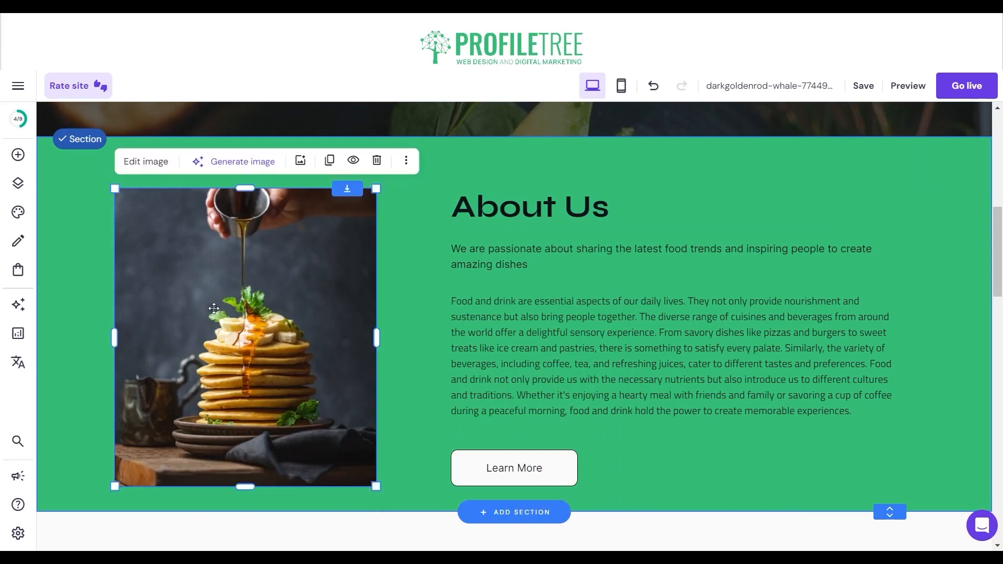
pyautogui.click(147, 162)
pyautogui.click(450, 241)
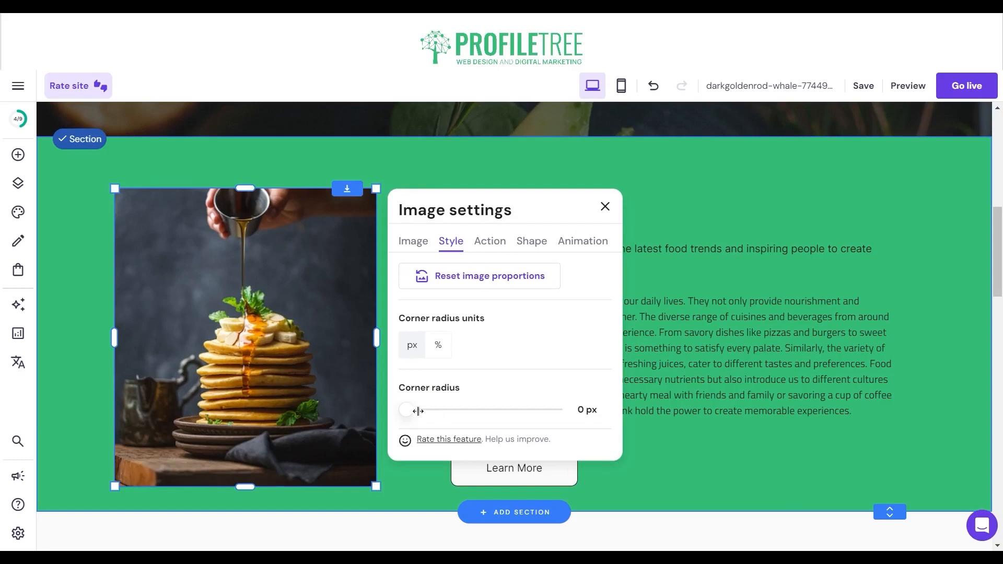
pyautogui.moveTo(407, 410); pyautogui.dragTo(428, 412)
pyautogui.click(75, 412)
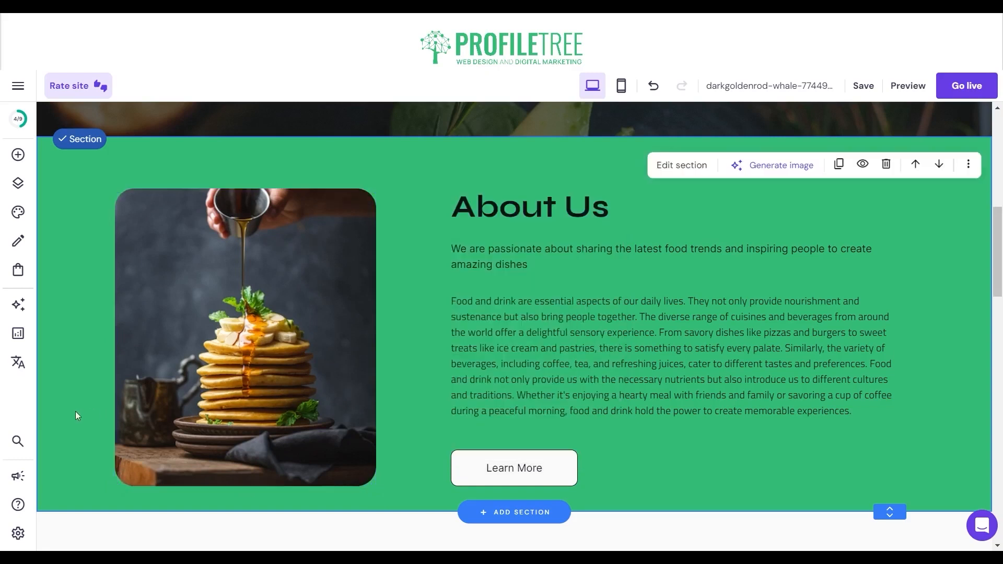
# Try the leaf-like shape with two rounded opposite corners on the pancake image and review its style and click action settings.
pyautogui.click(190, 384)
pyautogui.click(161, 161)
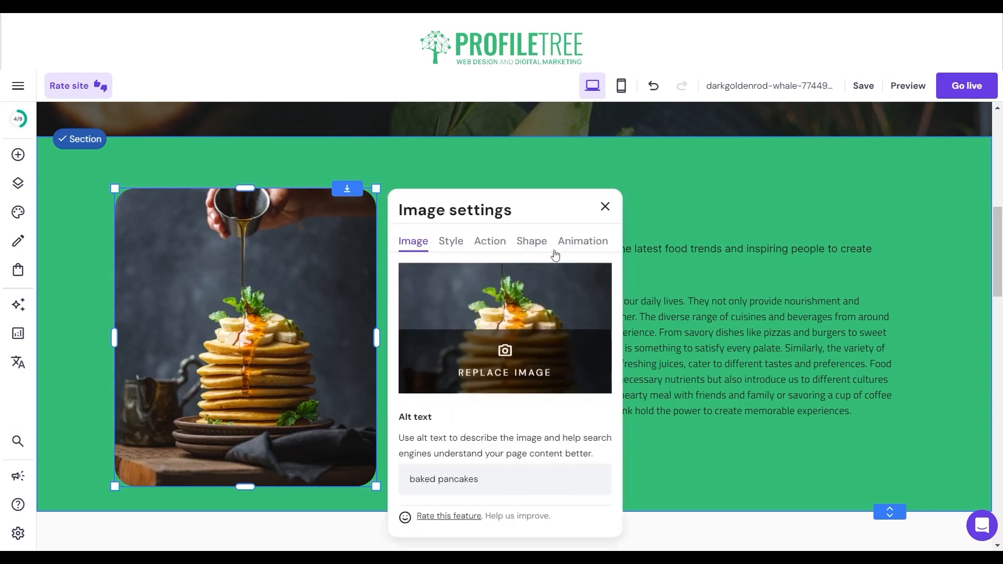
pyautogui.click(529, 248)
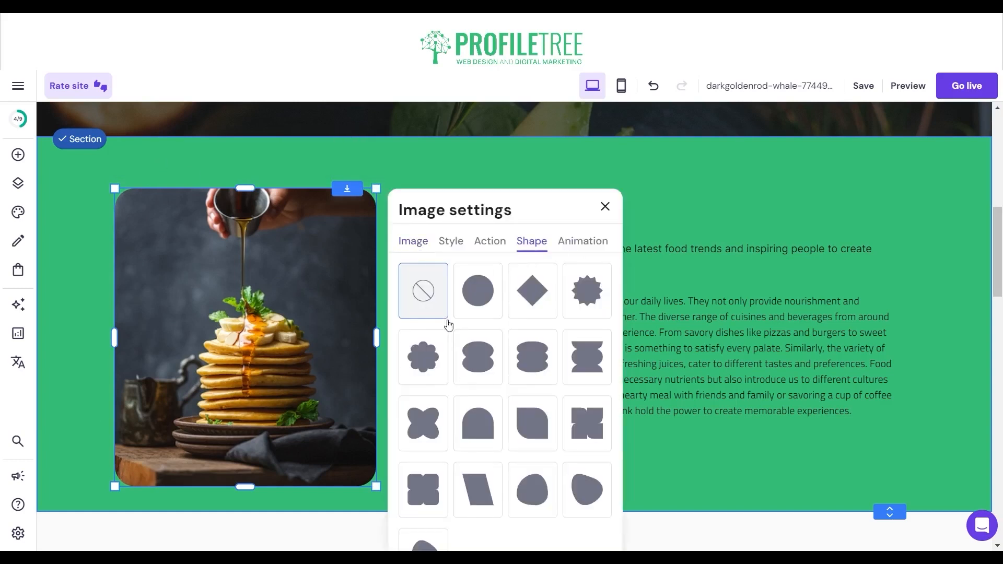
pyautogui.click(539, 418)
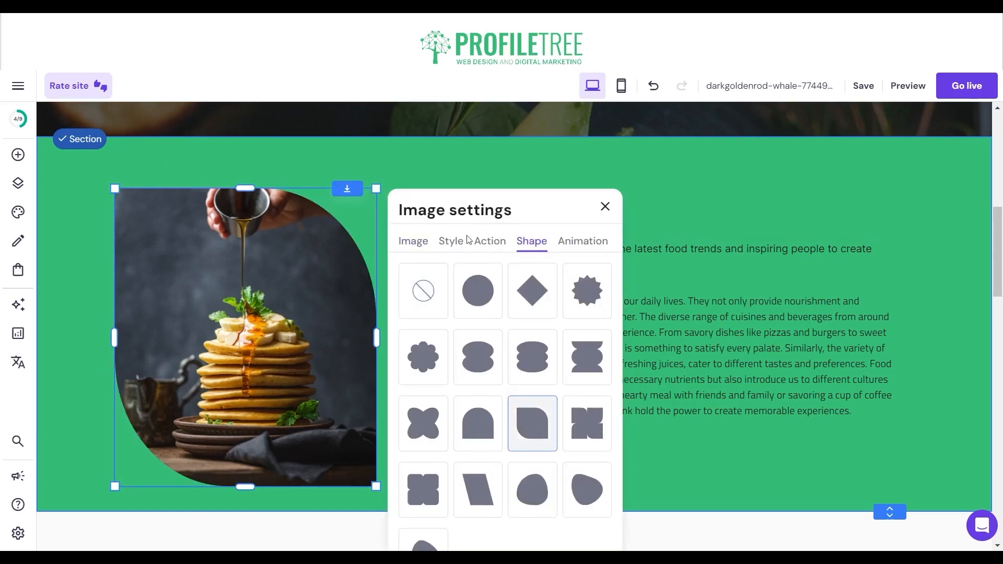
pyautogui.click(452, 242)
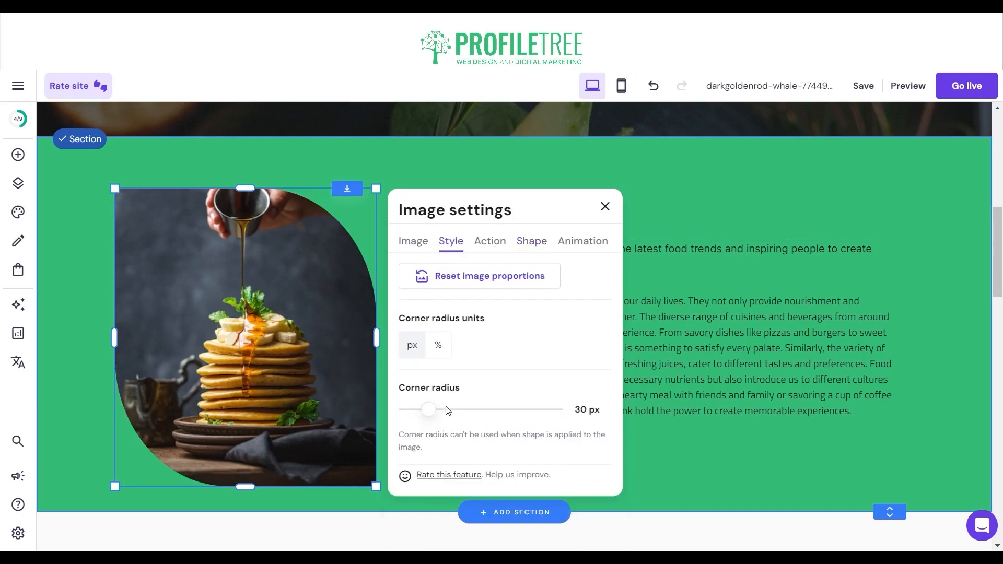
pyautogui.click(494, 242)
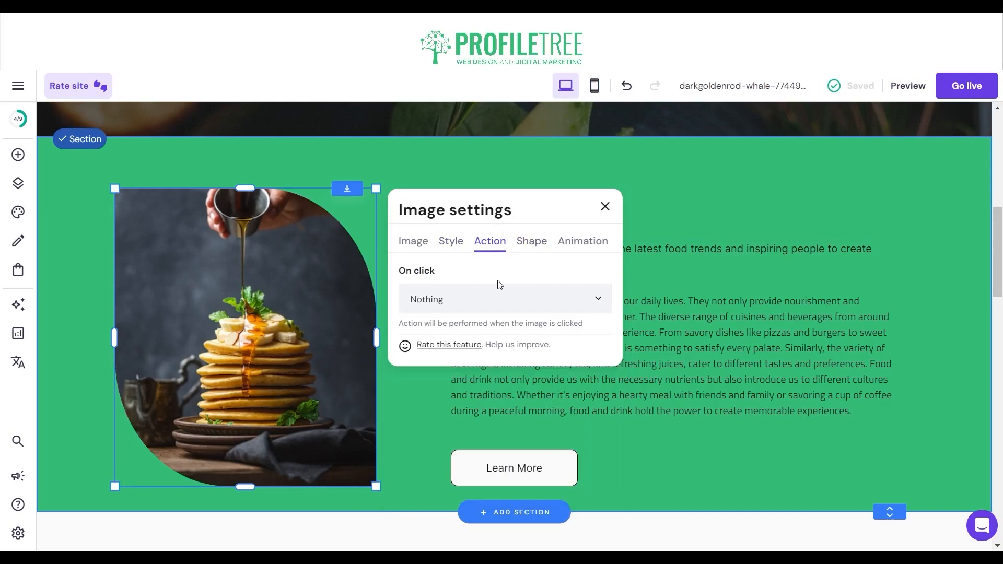
# Try the parallelogram shape on the pancake image and return it to no shape.
pyautogui.click(532, 241)
pyautogui.scroll(-3, 472, 393)
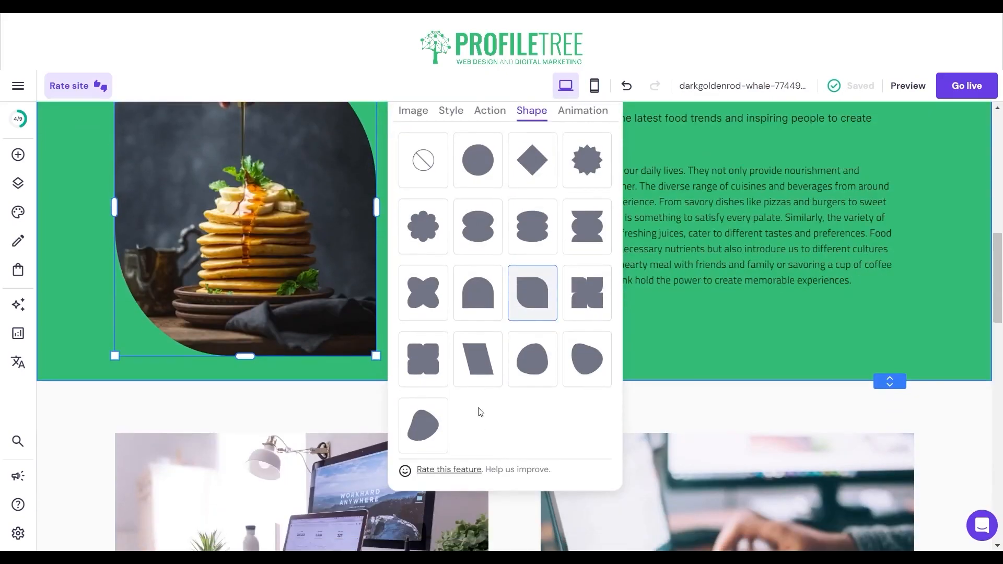
pyautogui.click(468, 369)
pyautogui.scroll(3, 478, 372)
pyautogui.click(435, 311)
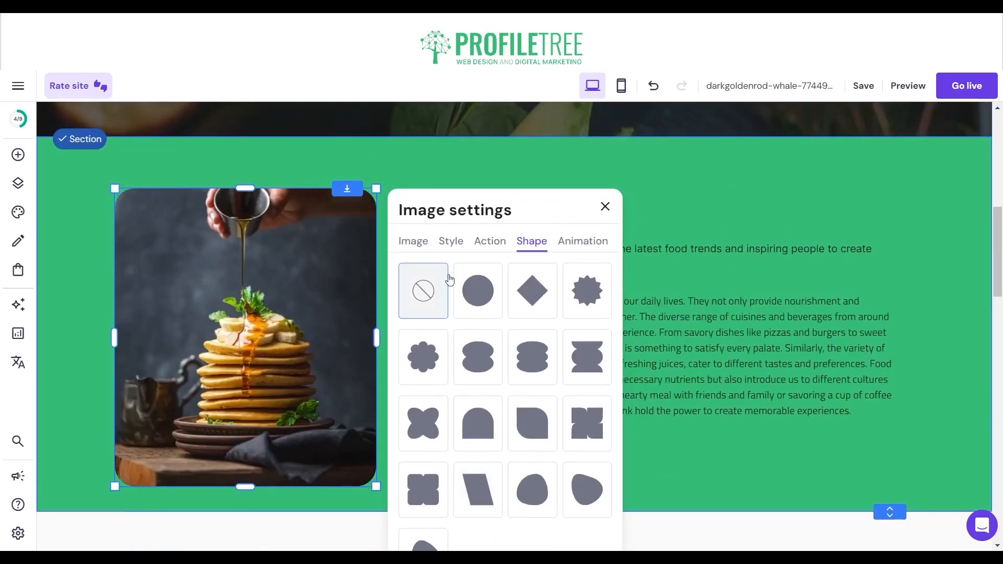
pyautogui.click(604, 206)
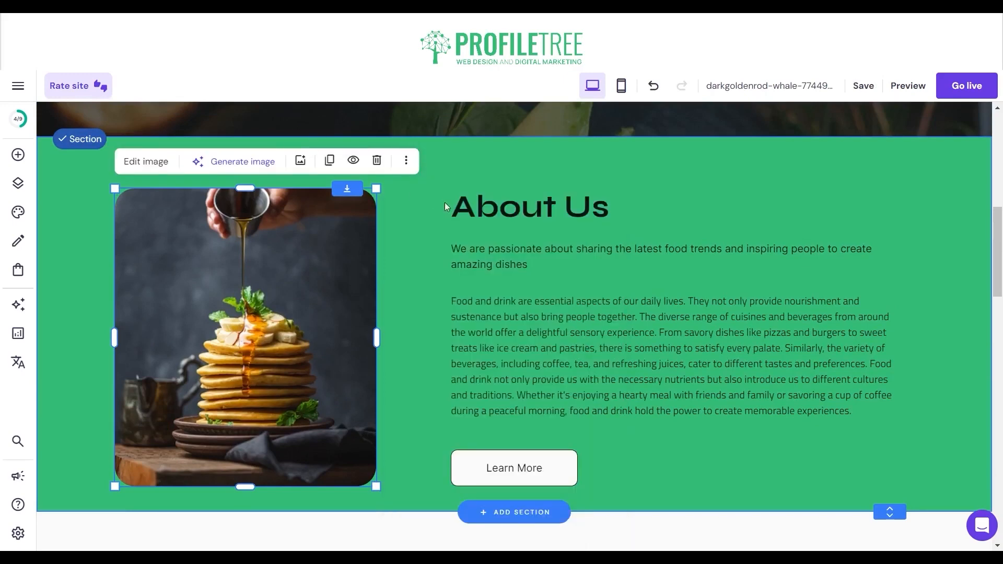
pyautogui.click(428, 258)
pyautogui.scroll(10, 390, 250)
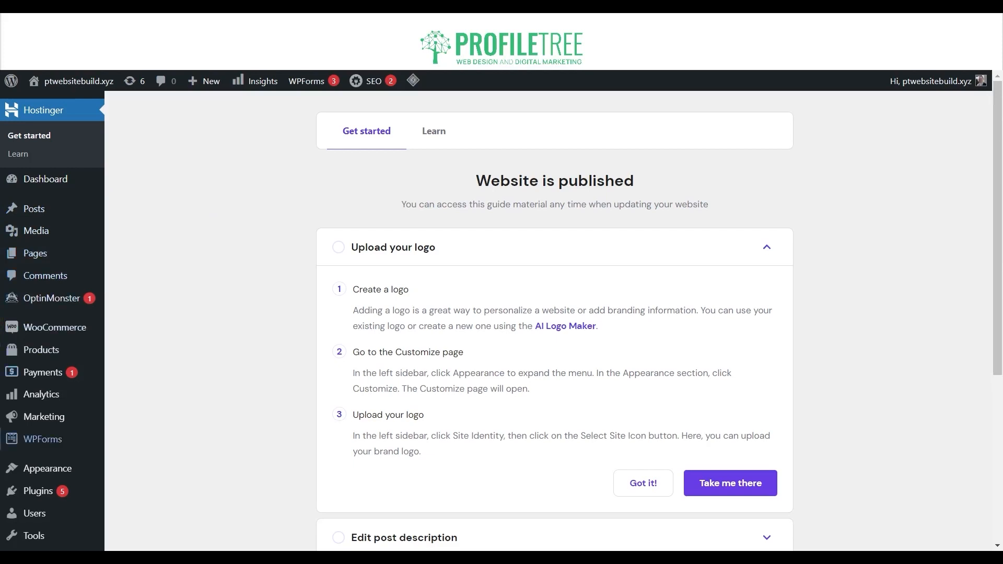
# In the WordPress admin, visit the ptwebsitebuild.xyz site and open its theme customiser.
pyautogui.moveTo(39, 491)
pyautogui.scroll(-1, 38, 491)
pyautogui.moveTo(48, 404)
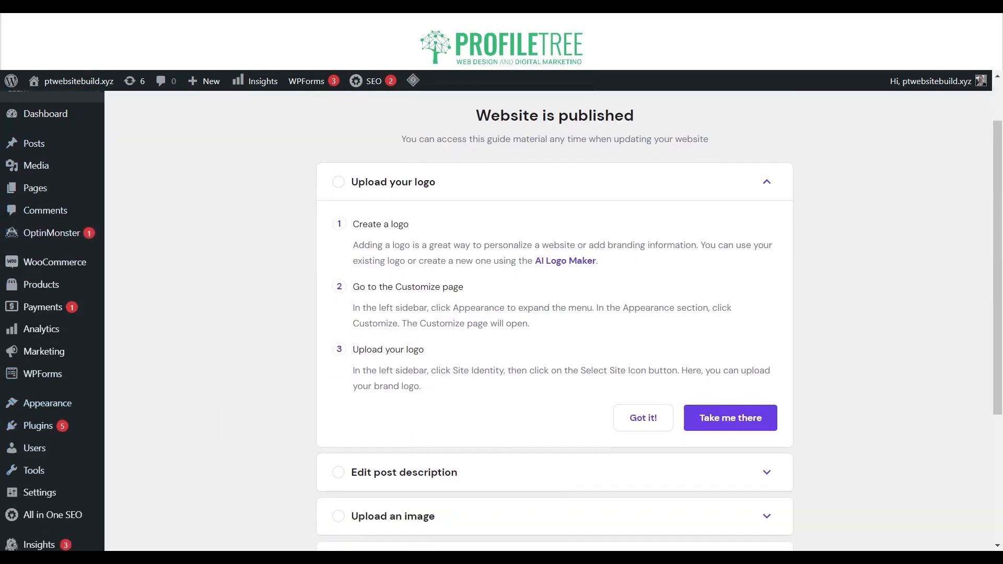
pyautogui.click(71, 81)
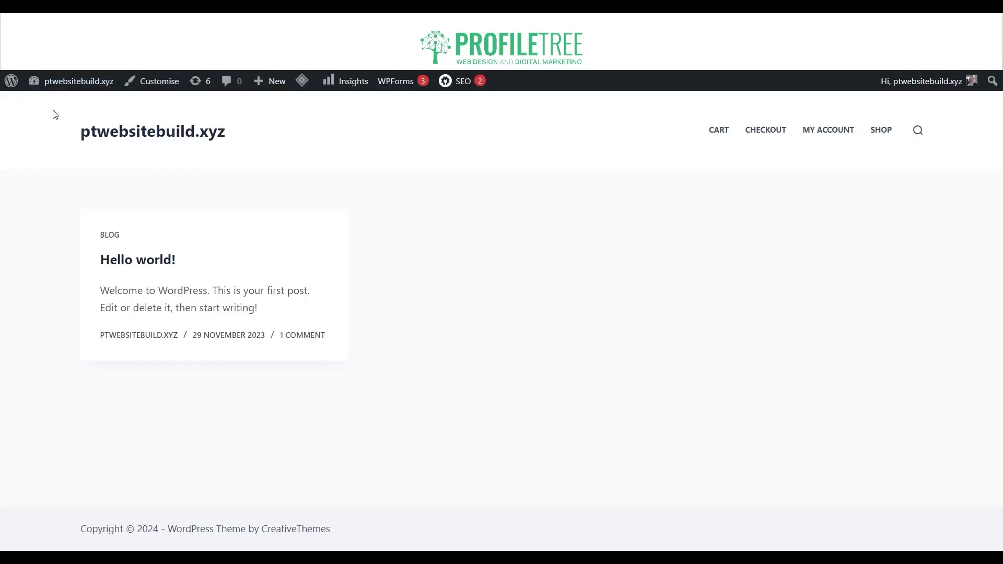
pyautogui.click(140, 87)
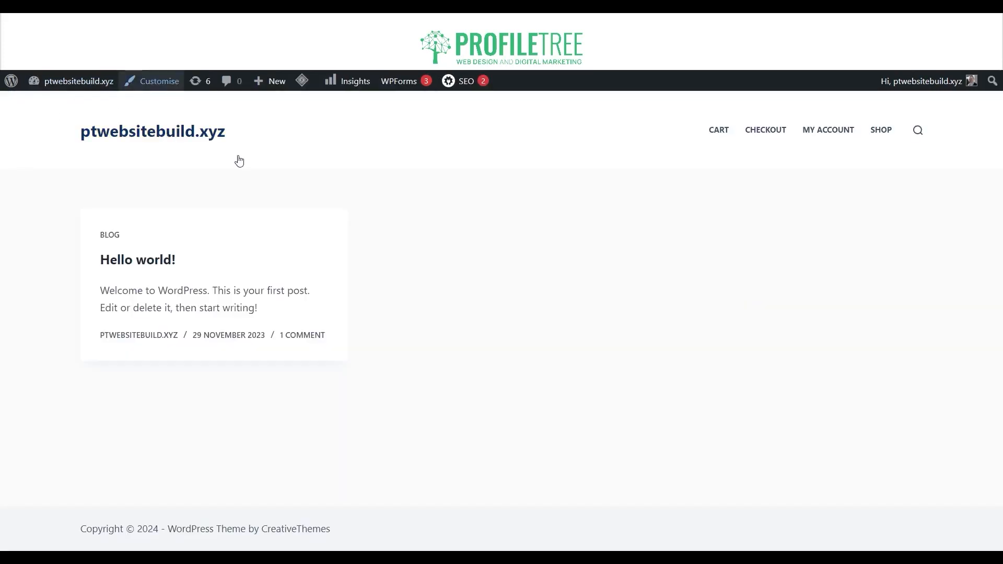